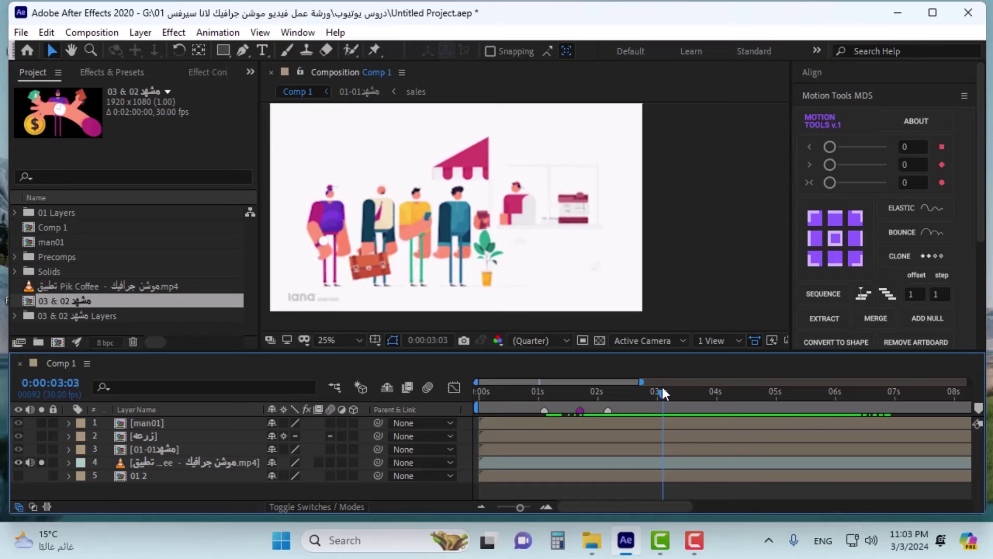
# - Add a composition marker to Comp 1 at 0:00:02:29 and give it the Yellow label
pyautogui.press('pageup')
pyautogui.press('pageup')
pyautogui.press('pageup')
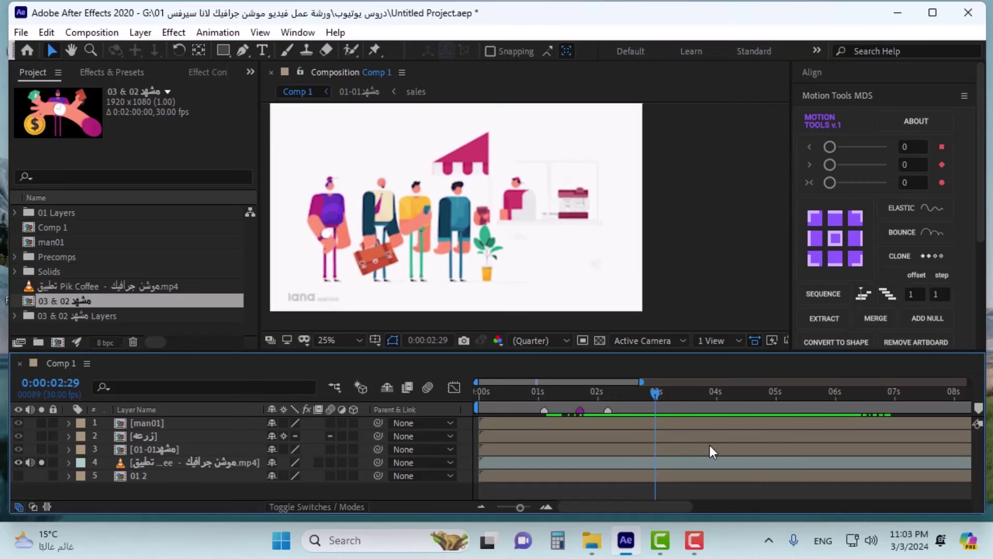
pyautogui.doubleClick(654, 411)
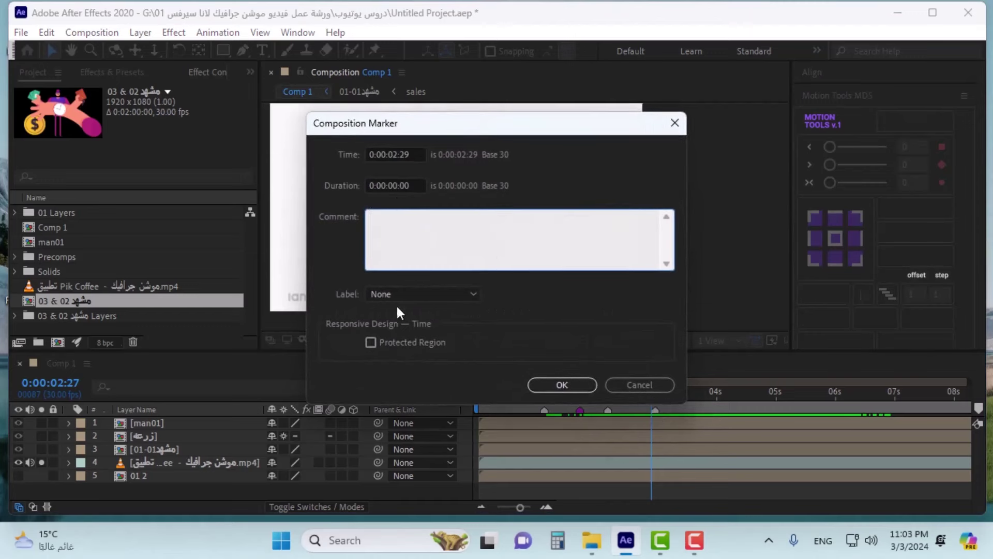
pyautogui.click(405, 293)
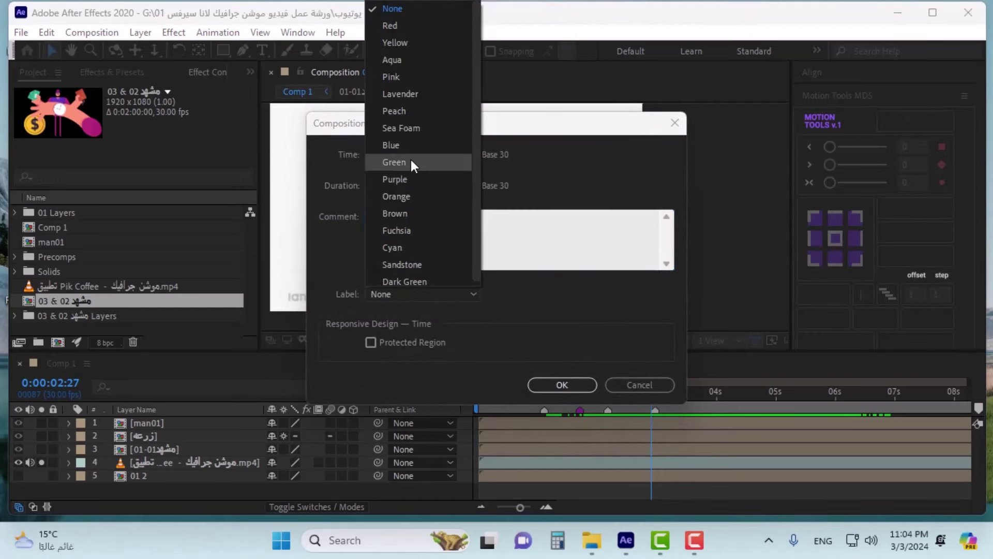
pyautogui.click(408, 41)
# - Enter the comment "انتقال" for the composition marker at 0:00:02:29 and apply the marker settings
pyautogui.click(415, 224)
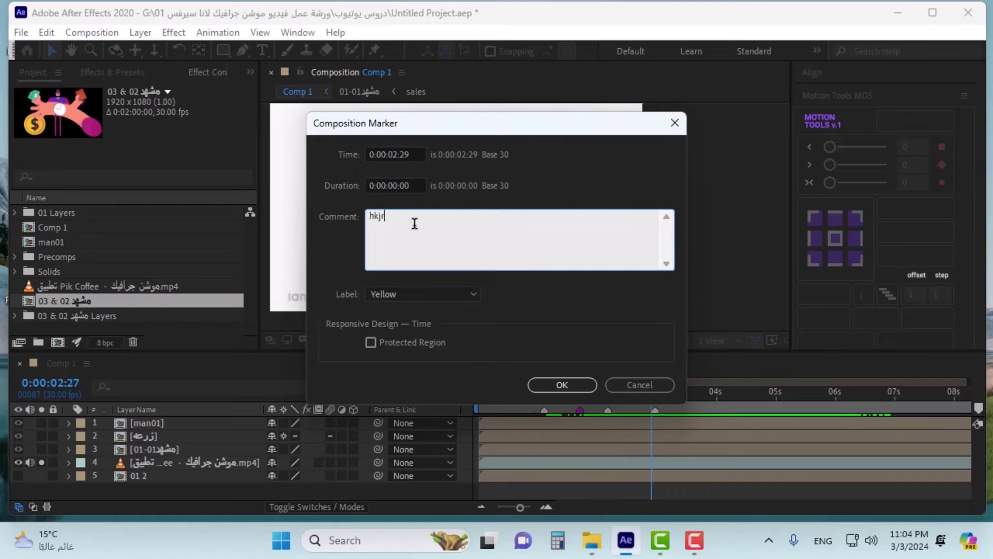
pyautogui.write('hkjrhg')
pyautogui.press('BackSpace')
pyautogui.press('BackSpace')
pyautogui.press('BackSpace')
pyautogui.press('BackSpace')
pyautogui.press('BackSpace')
pyautogui.press('BackSpace')
pyautogui.hotkey('alt', 'shift')
pyautogui.write('ا')
pyautogui.click(564, 387)
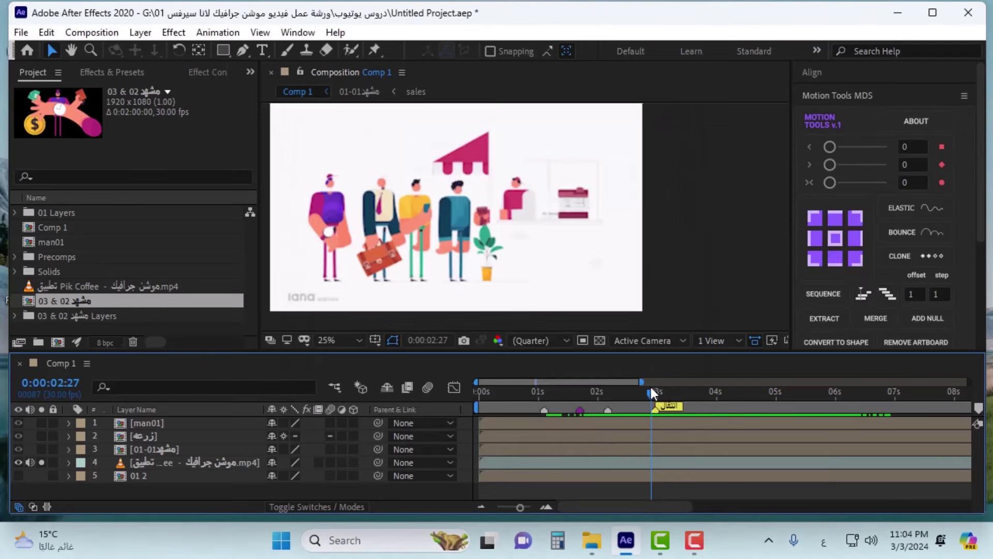
# - Place the "03 & 02 مشهد" composition as Comp 1's top layer, starting at 0:00:02:29, and open it
pyautogui.moveTo(651, 388); pyautogui.dragTo(656, 396)
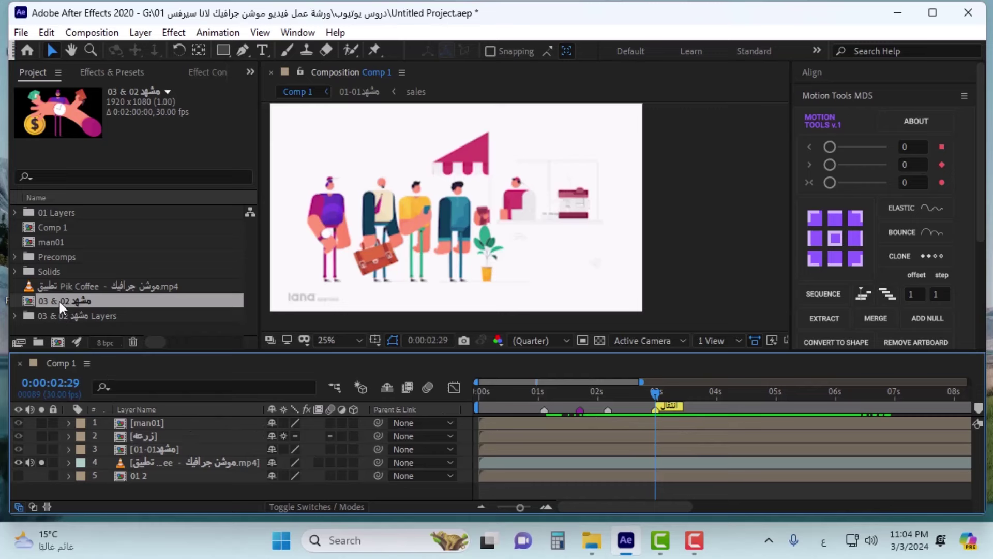
pyautogui.moveTo(74, 308); pyautogui.dragTo(155, 423)
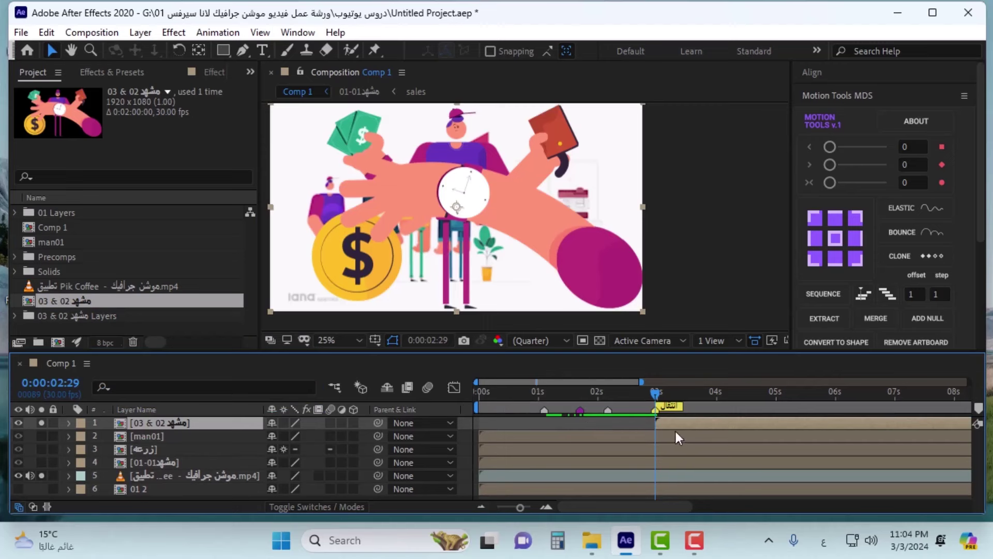
pyautogui.doubleClick(185, 423)
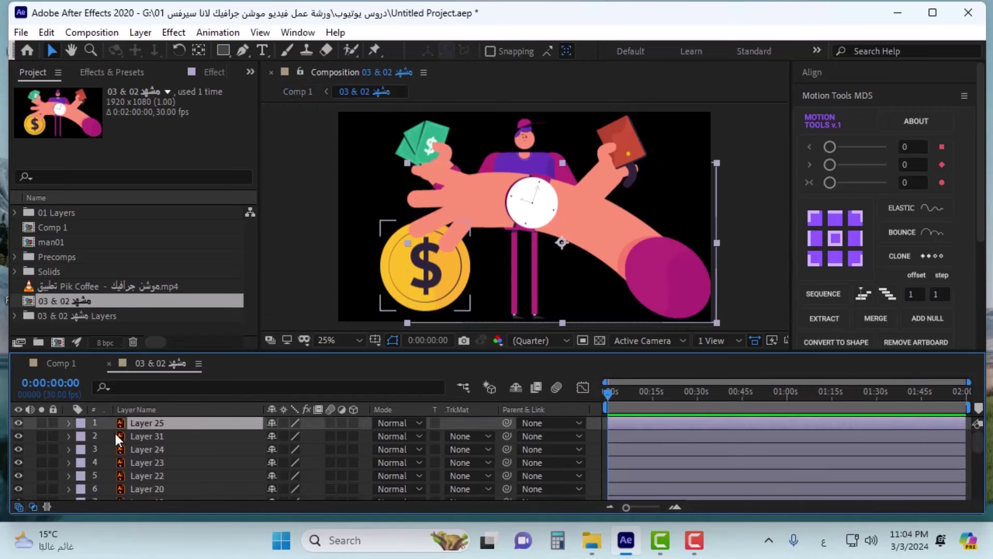
# - Give the large foreground arm layer, Layer 25, the Green label and hide it
pyautogui.click(18, 424)
pyautogui.click(17, 424)
pyautogui.click(79, 424)
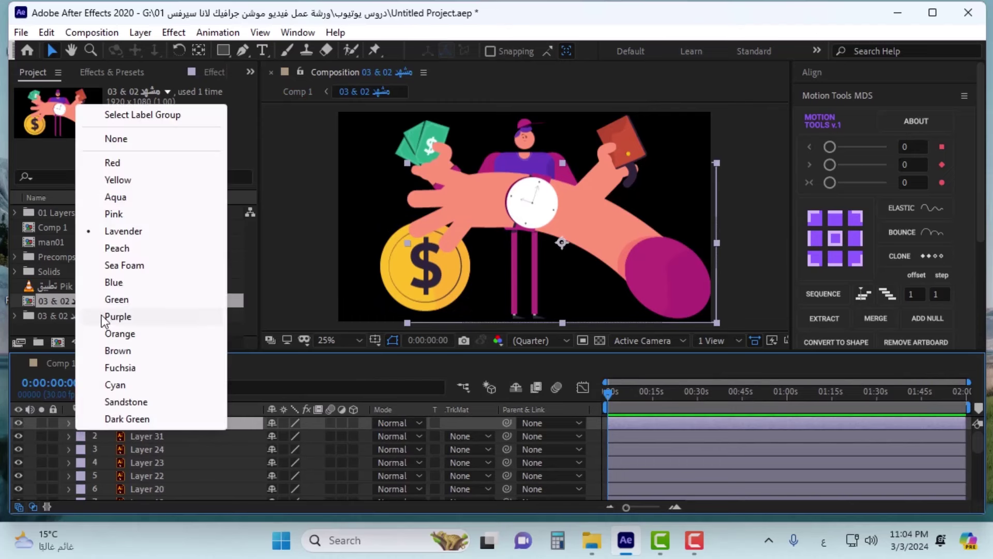
pyautogui.click(111, 300)
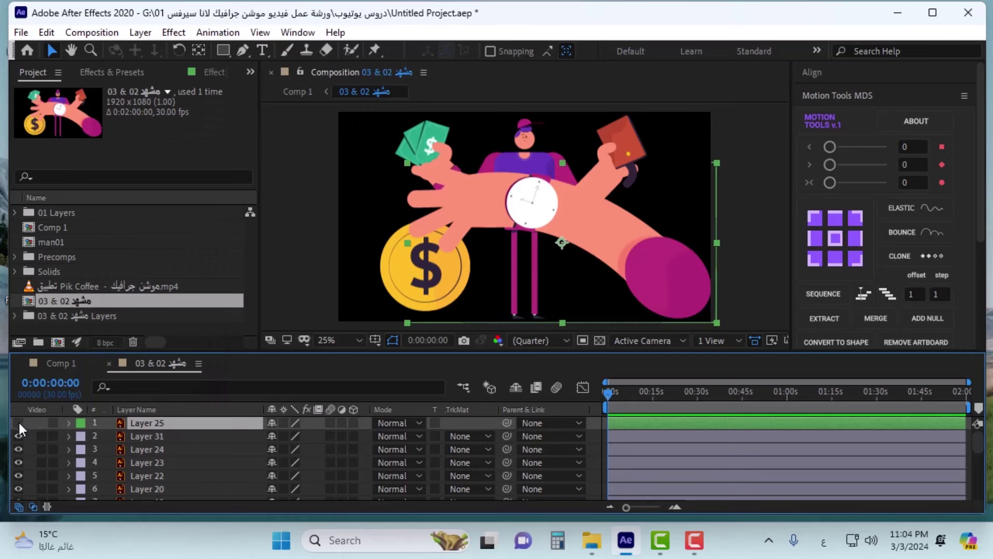
pyautogui.click(17, 421)
# - Give the dollar coin layer, Layer 31, the Purple label and hide it
pyautogui.click(160, 438)
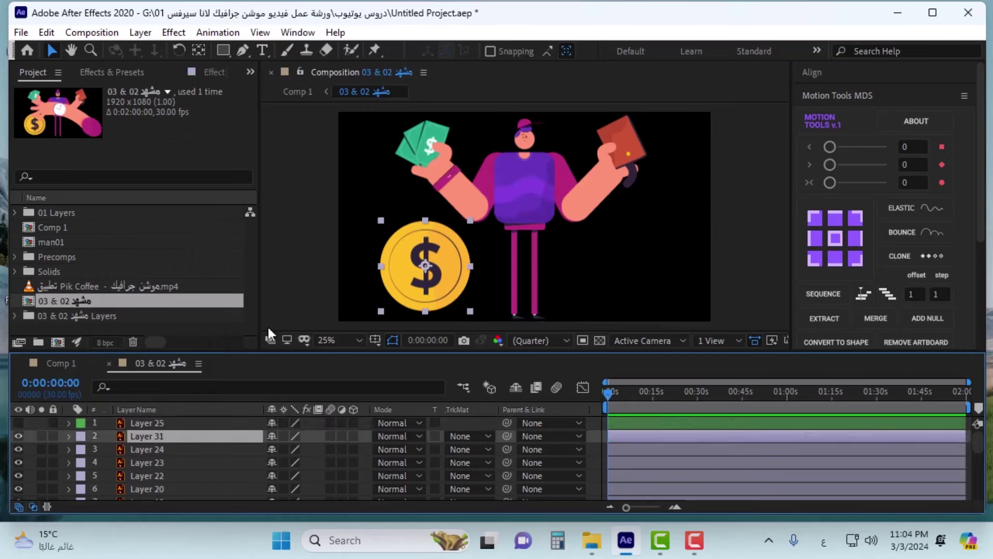
pyautogui.click(81, 437)
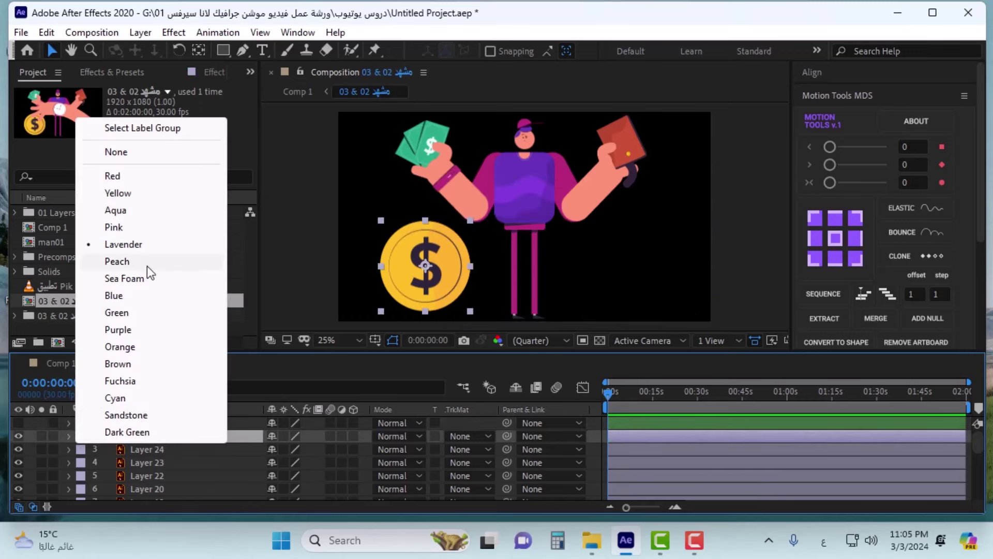
pyautogui.click(119, 329)
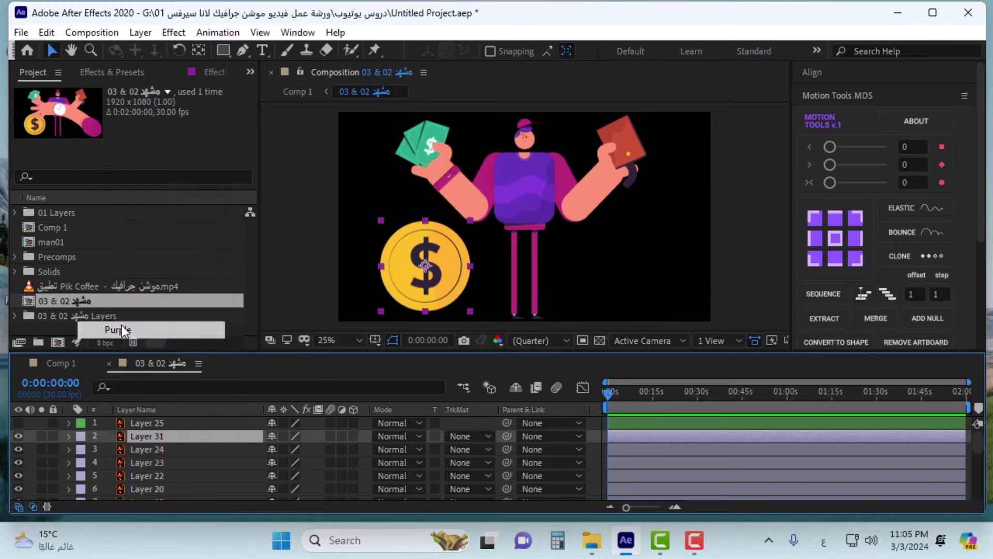
pyautogui.click(17, 437)
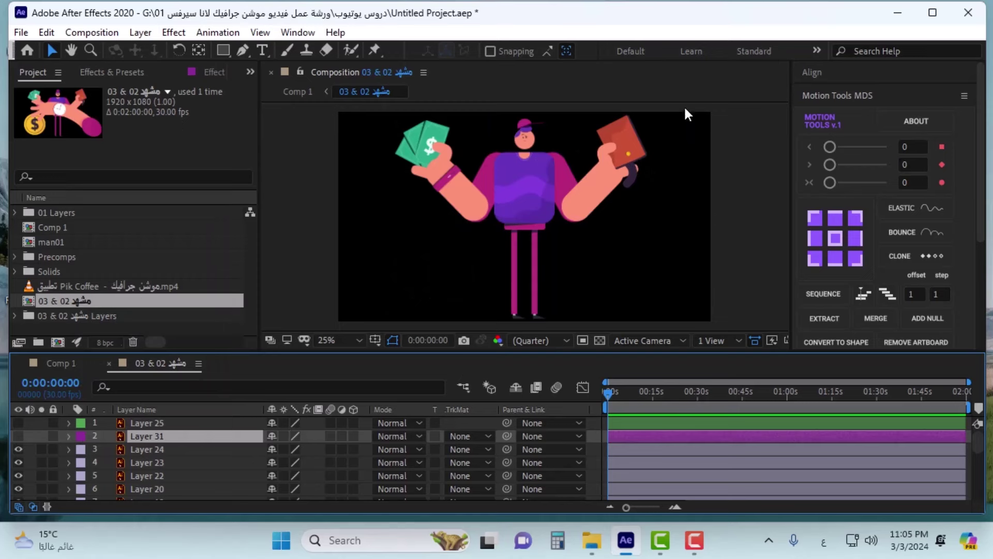
# - Cut all remaining visible character layers and paste them into Comp 1, starting at 0:00:02:29
pyautogui.moveTo(684, 106); pyautogui.dragTo(364, 318)
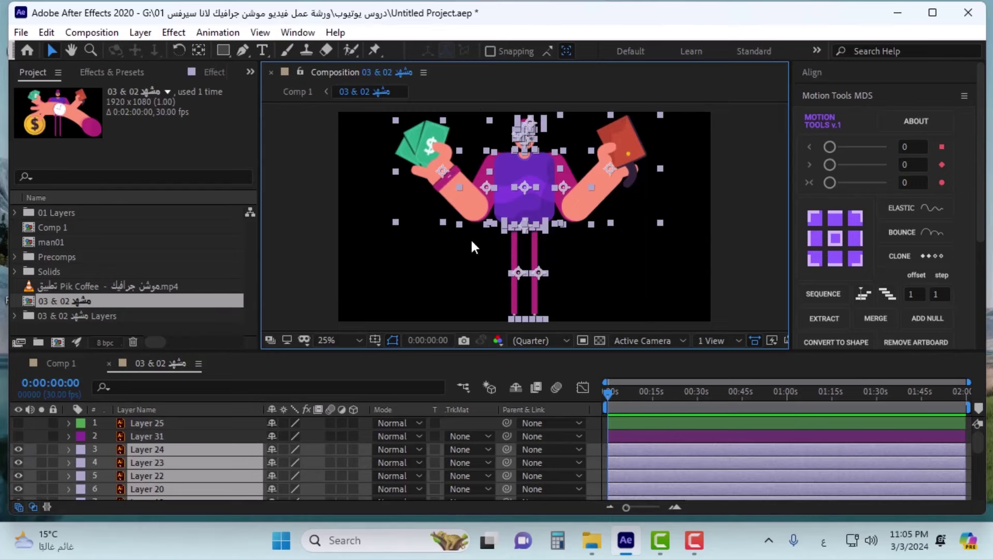
pyautogui.hotkey('ctrl', 'x')
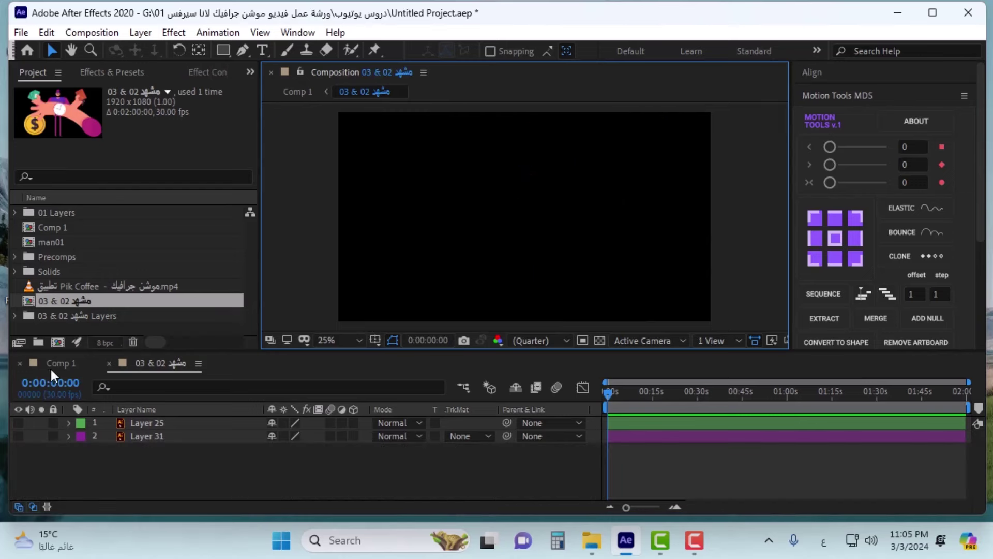
pyautogui.click(58, 363)
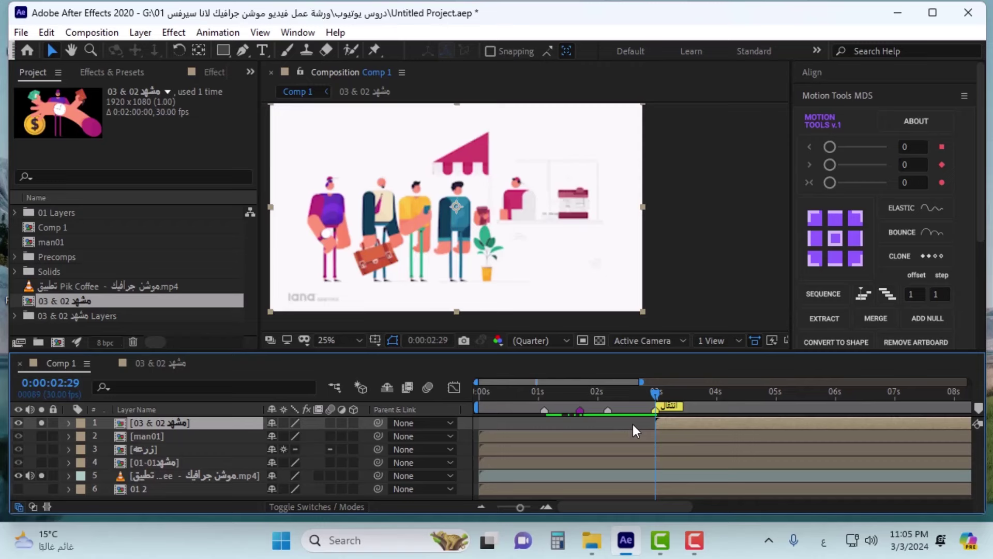
pyautogui.hotkey('ctrl', 'v')
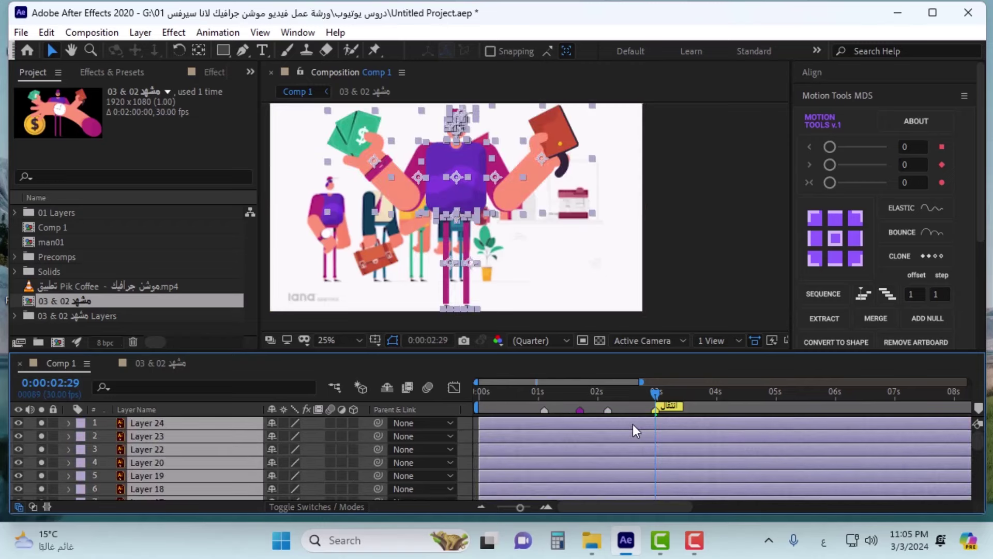
pyautogui.press('[')
pyautogui.scroll(-5, 635, 472)
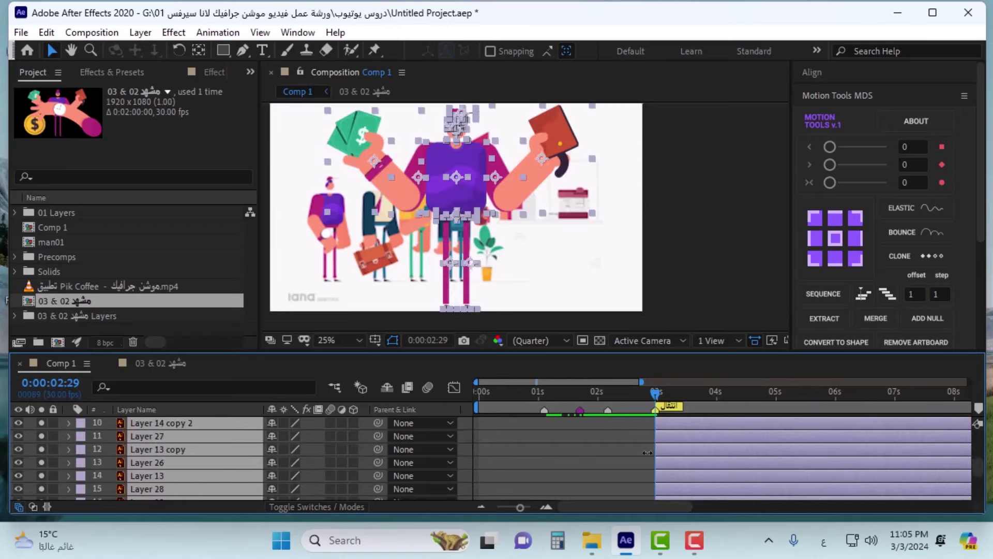
pyautogui.scroll(-1, 646, 450)
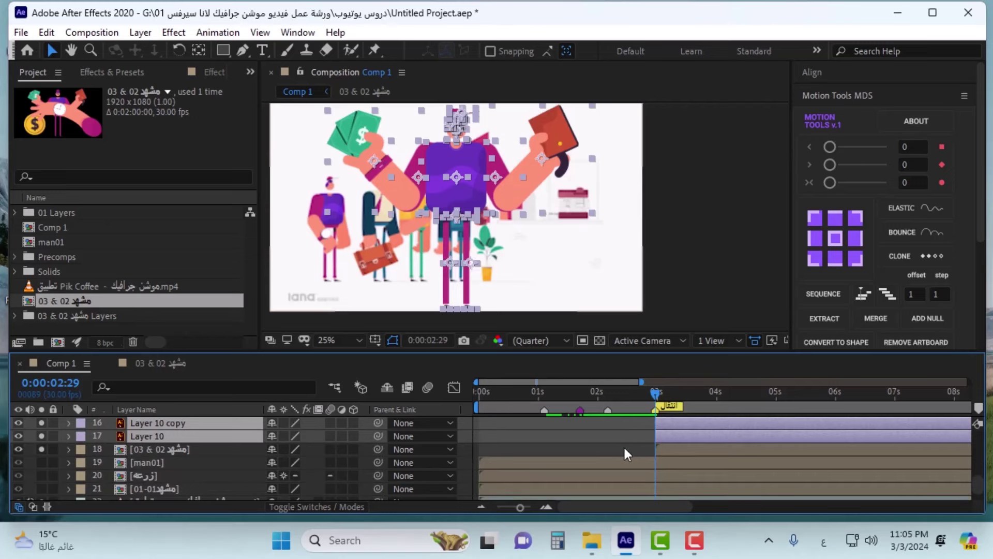
pyautogui.click(611, 437)
pyautogui.click(672, 439)
pyautogui.scroll(6, 671, 437)
# - Select the cap layer, Layer 24, and turn off solo for the mp4 reference video layer
pyautogui.click(671, 422)
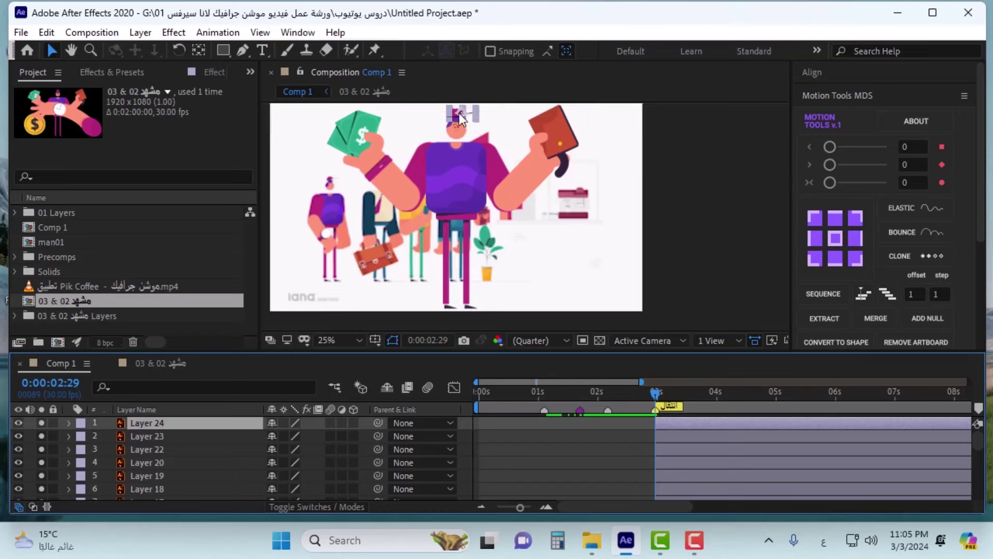
pyautogui.scroll(6, 458, 113)
pyautogui.scroll(-6, 104, 460)
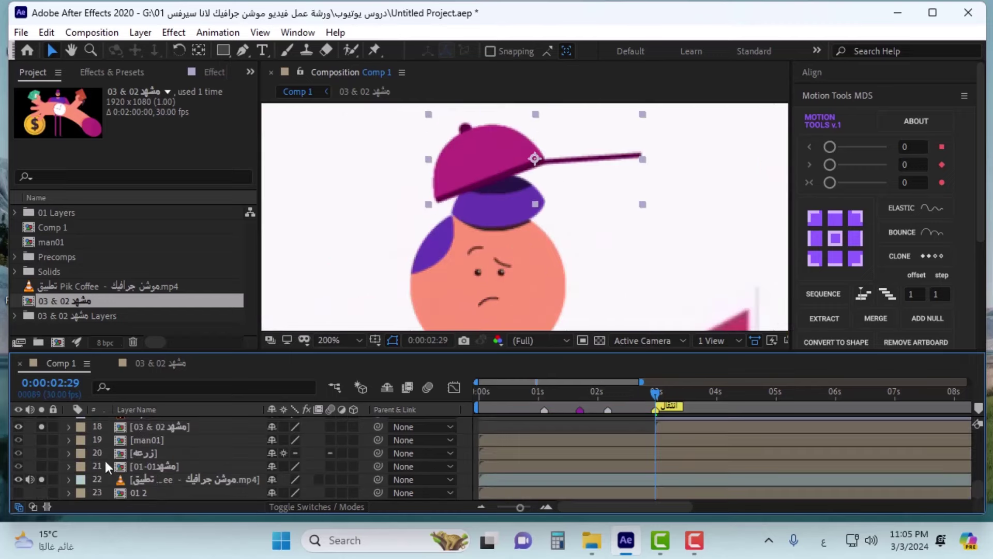
pyautogui.click(41, 479)
pyautogui.scroll(-2, 617, 231)
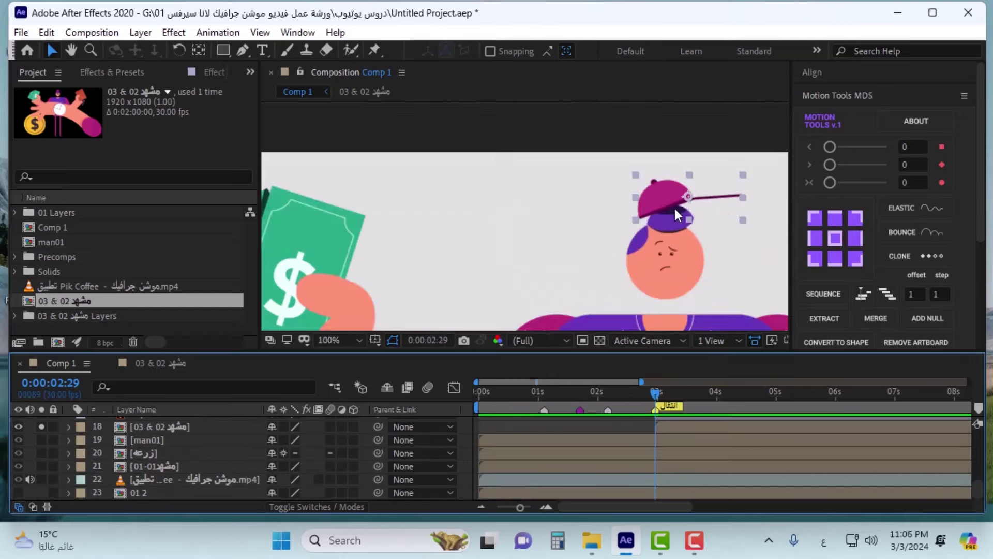
# - Move the cap layer's anchor point to the middle of the cap's lower edge, above the hair
pyautogui.scroll(2, 691, 182)
pyautogui.scroll(-1, 689, 196)
pyautogui.moveTo(690, 197); pyautogui.dragTo(482, 257)
pyautogui.click(199, 50)
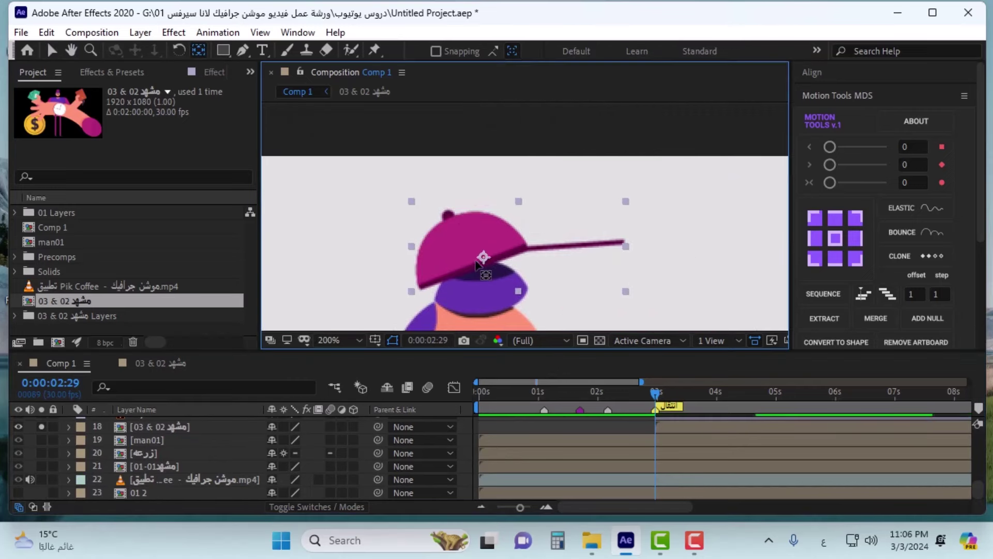
# - Move the anchor point of the upper hair piece, Layer 22, to its back end beside the other hair piece
pyautogui.scroll(6, 173, 436)
pyautogui.click(171, 438)
pyautogui.scroll(-2, 521, 247)
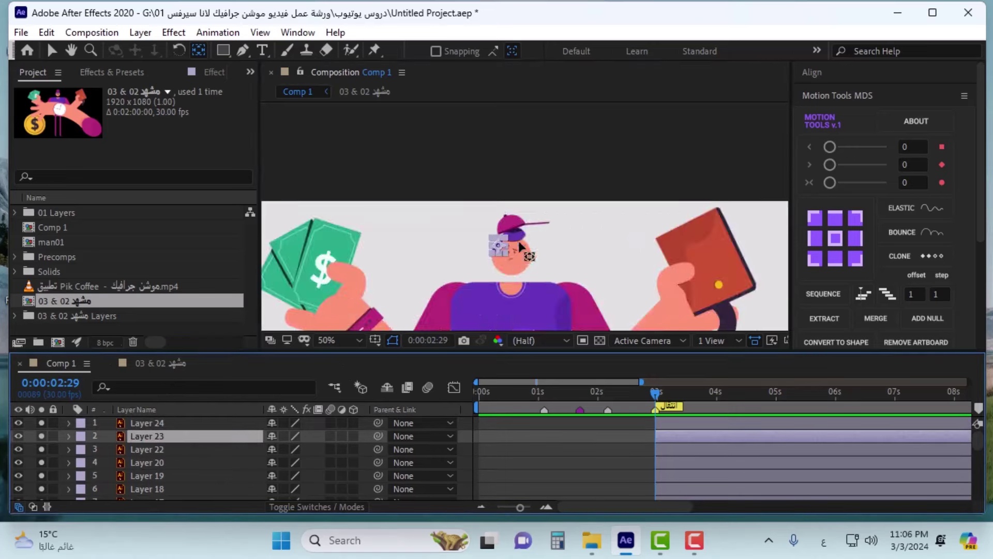
pyautogui.scroll(6, 519, 245)
pyautogui.click(534, 176)
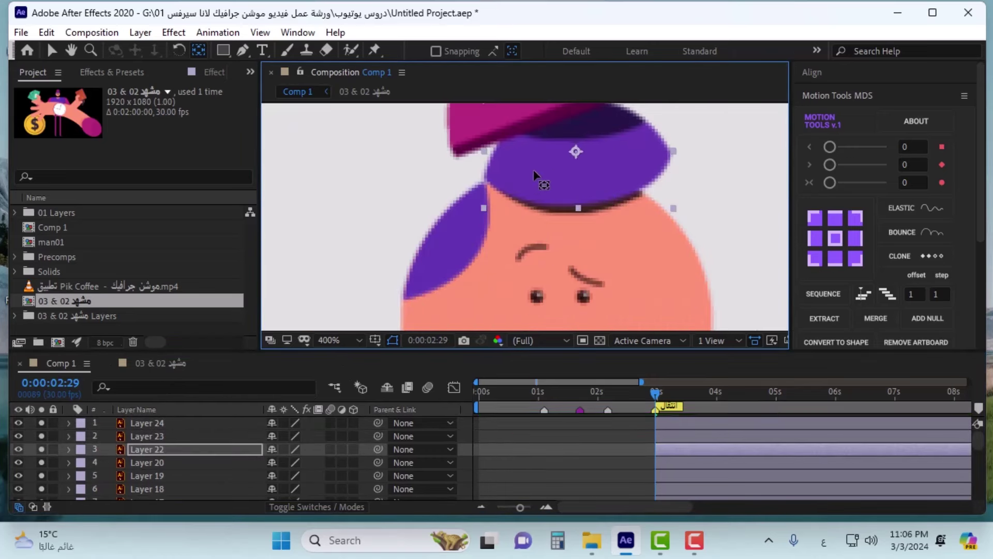
pyautogui.moveTo(534, 170); pyautogui.dragTo(501, 174)
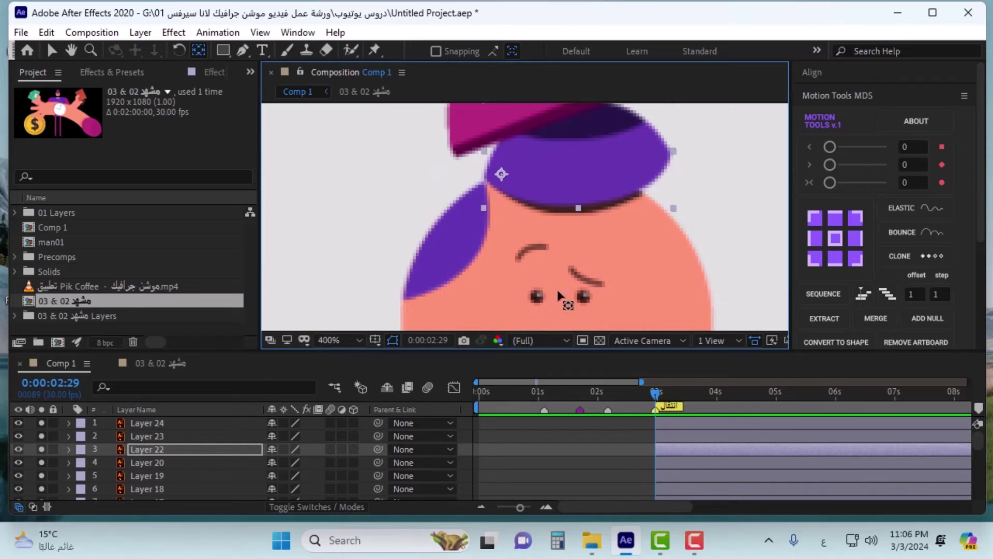
# - Go through the layers from Layer 20 down to Layer 14 copy 2 to identify which body part each one contains
pyautogui.hotkey('ctrl', 'Down')
pyautogui.scroll(-2, 543, 280)
pyautogui.scroll(2, 533, 263)
pyautogui.scroll(-1, 562, 254)
pyautogui.hotkey('ctrl', 'Down')
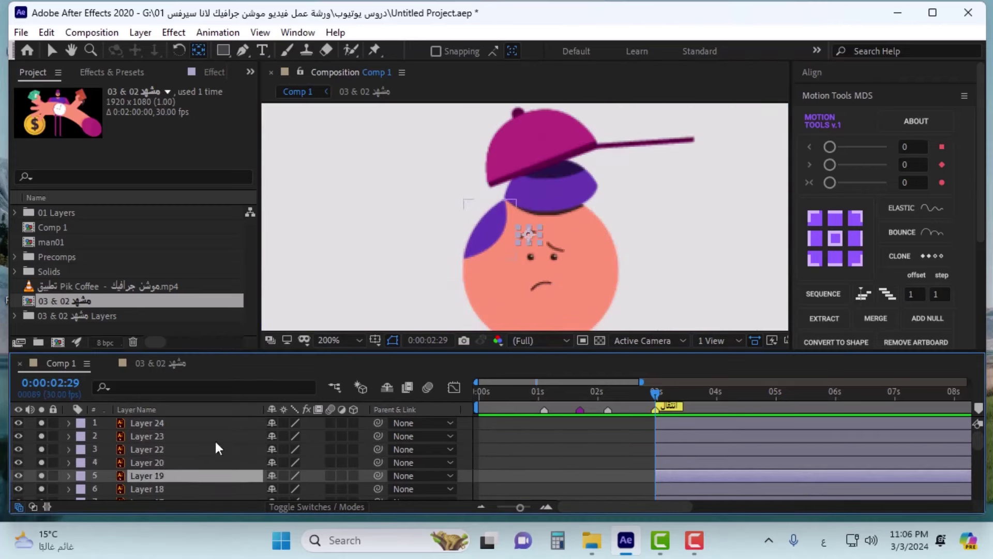
pyautogui.scroll(-1, 215, 446)
pyautogui.click(199, 449)
pyautogui.click(159, 463)
pyautogui.click(161, 474)
pyautogui.scroll(-1, 171, 467)
pyautogui.click(176, 450)
pyautogui.scroll(-1, 572, 281)
pyautogui.scroll(1, 523, 284)
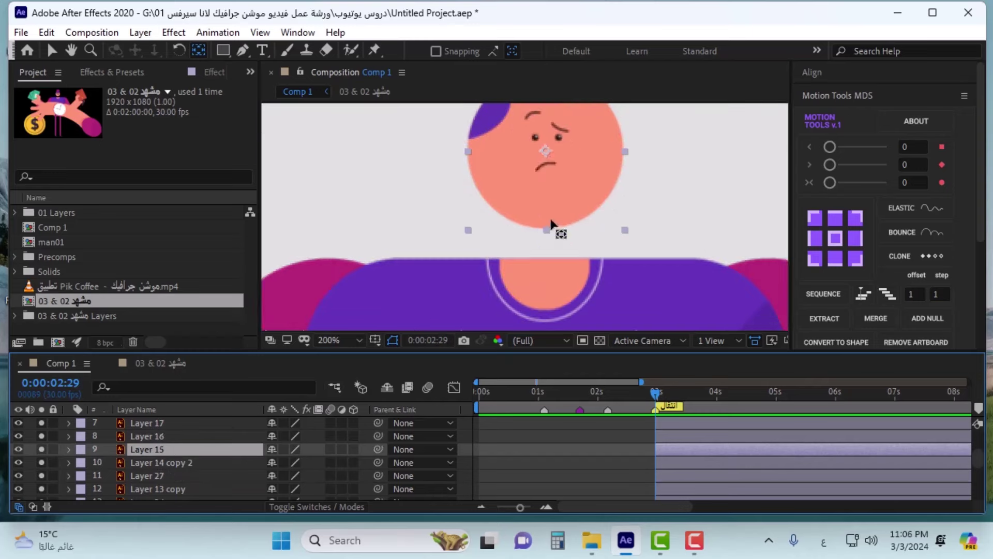
pyautogui.click(150, 462)
pyautogui.press(',')
pyautogui.press(',')
pyautogui.press(',')
pyautogui.press(',')
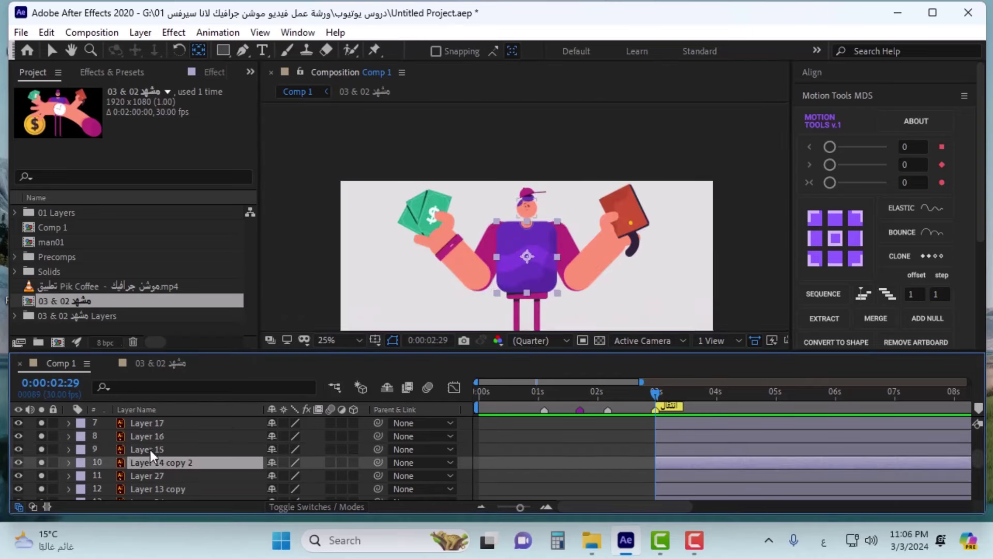
# - Give all the head layers, from the cap down to Layer 15, the Green label
pyautogui.click(149, 449)
pyautogui.keyDown('shift'); pyautogui.click(169, 424); pyautogui.keyUp('shift')
pyautogui.click(81, 436)
pyautogui.click(130, 299)
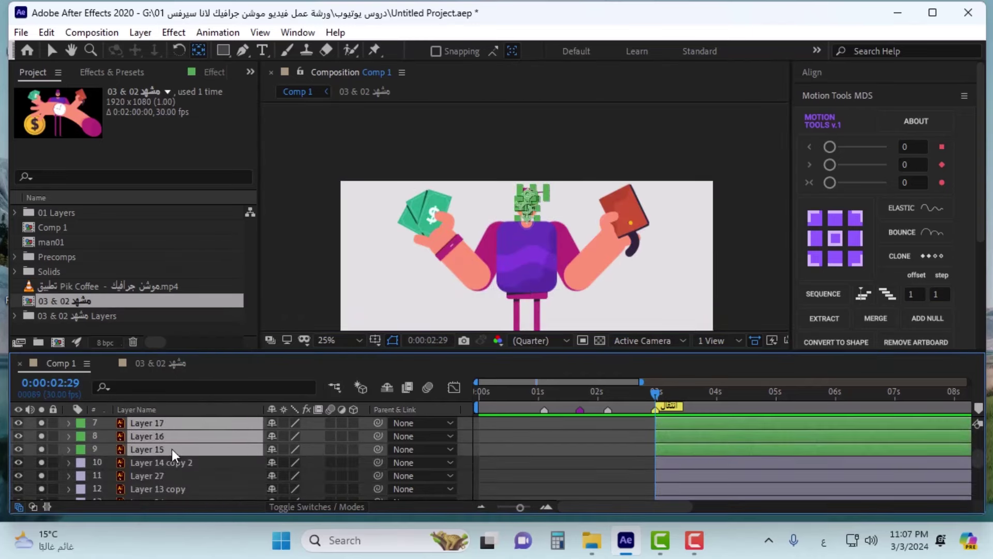
# - Rename the torso layer, Layer 14 copy 2, as "body"
pyautogui.click(166, 461)
pyautogui.press('Return')
pyautogui.write('لا')
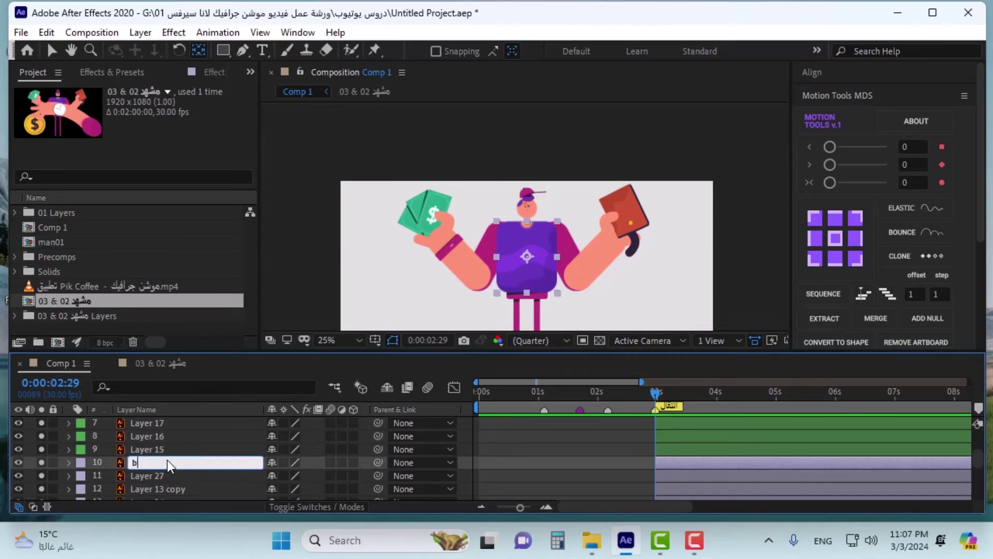
pyautogui.write('ody')
pyautogui.press('Return')
# - Rename Layer 27, the piece below the torso, as "hips"
pyautogui.click(154, 474)
pyautogui.press('Return')
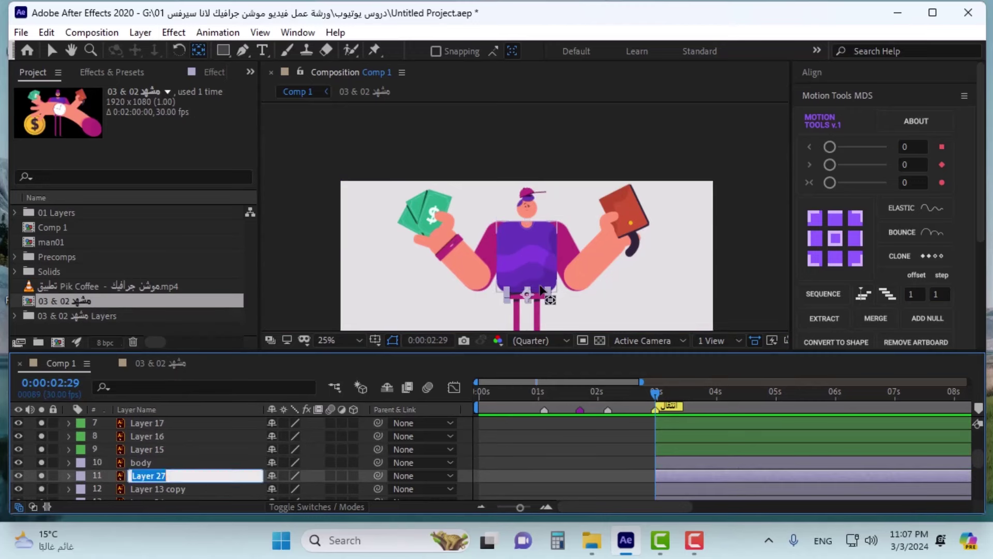
pyautogui.write('hips')
pyautogui.press('Return')
# - Move the anchor point of Layer 13 copy, the forearm holding the banknotes, to its elbow and select the upper-arm layer, Layer 26
pyautogui.scroll(-1, 181, 450)
pyautogui.click(181, 449)
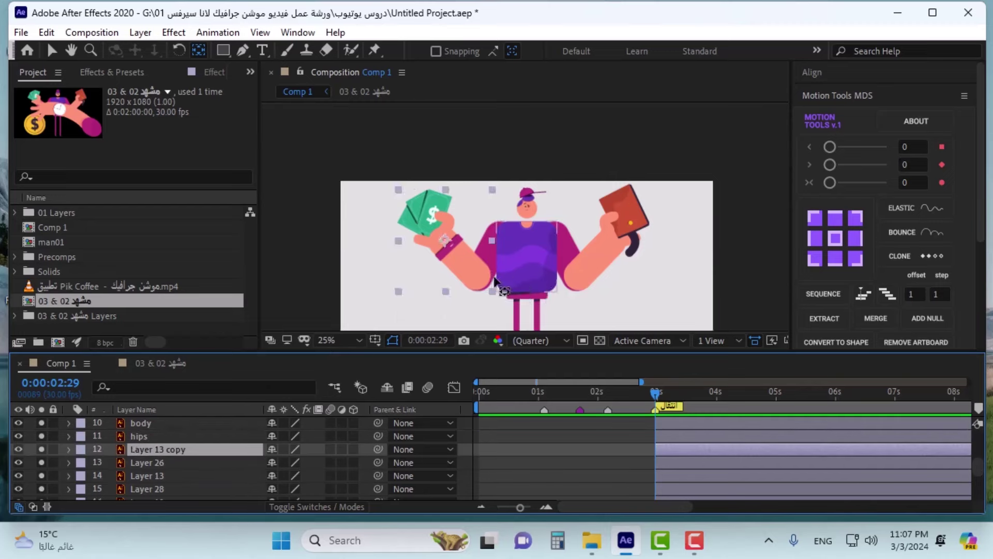
pyautogui.scroll(2, 470, 289)
pyautogui.moveTo(422, 194); pyautogui.dragTo(489, 271)
pyautogui.click(160, 462)
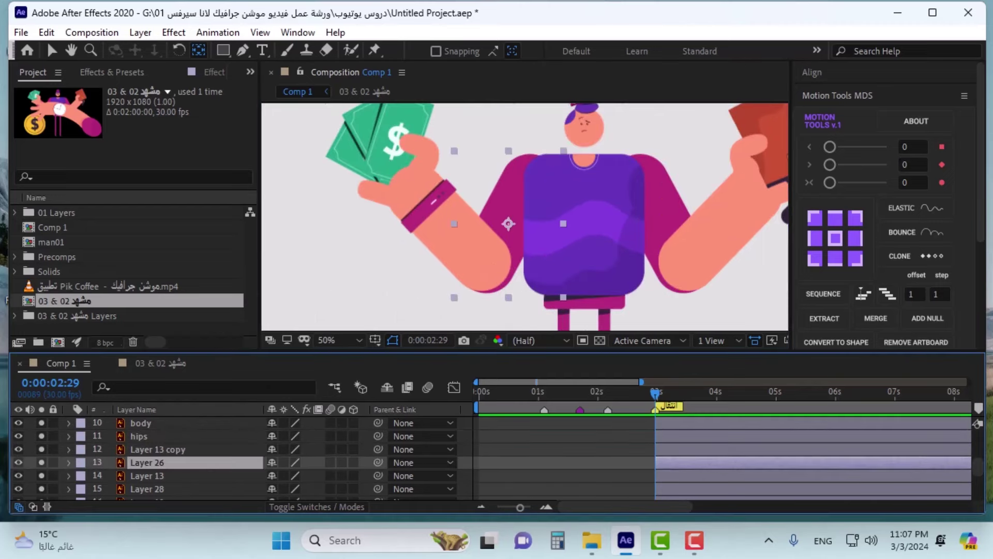
# - Turn off solo for the character's layers so the rest of the composition displays
pyautogui.scroll(3, 85, 491)
pyautogui.click(150, 423)
pyautogui.scroll(-5, 150, 468)
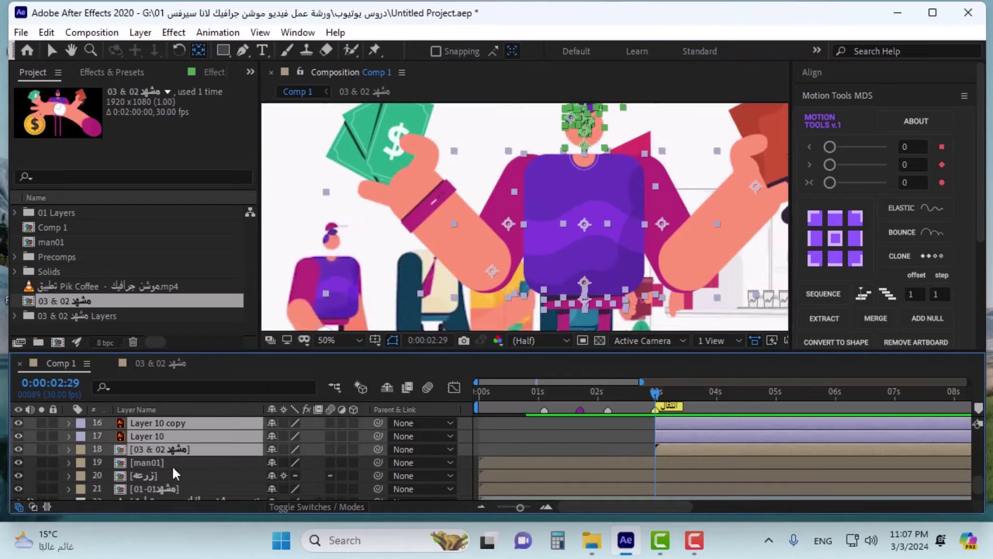
# - Hide the man01, زرعه and 01-01مشهد layers along with the reference video beneath them
pyautogui.click(147, 464)
pyautogui.click(153, 451)
pyautogui.click(155, 462)
pyautogui.scroll(-1, 164, 479)
pyautogui.keyDown('shift'); pyautogui.click(168, 467); pyautogui.keyUp('shift')
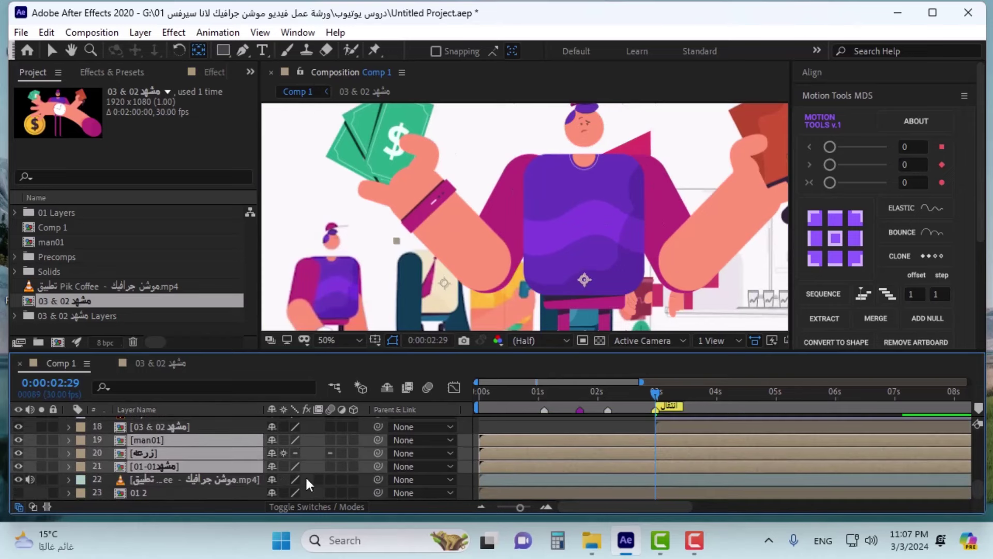
pyautogui.click(18, 466)
pyautogui.scroll(4, 161, 445)
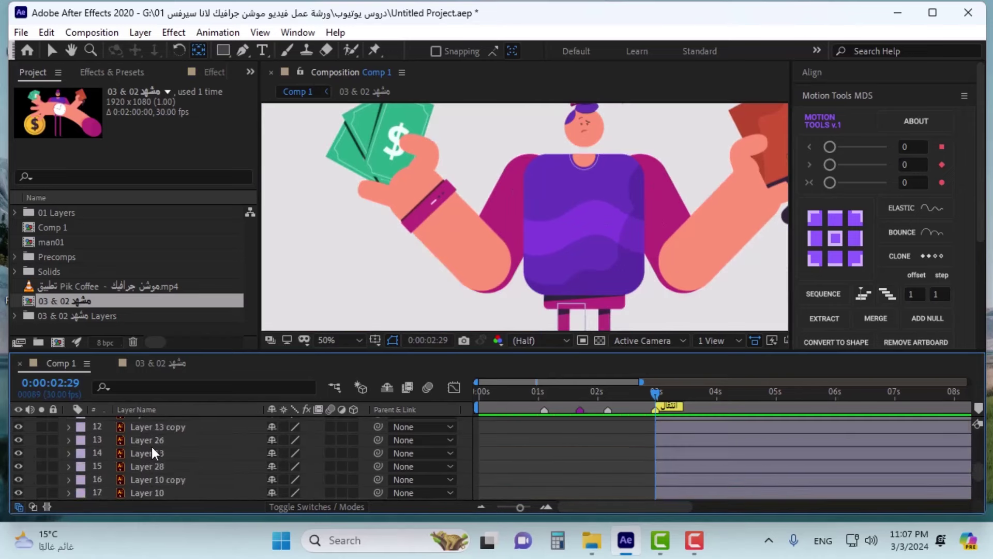
# - Move the anchor point of Layer 26, the upper arm on the banknote side, to its shoulder while the layer is soloed temporarily
pyautogui.click(156, 474)
pyautogui.click(160, 488)
pyautogui.scroll(-2, 195, 468)
pyautogui.click(156, 462)
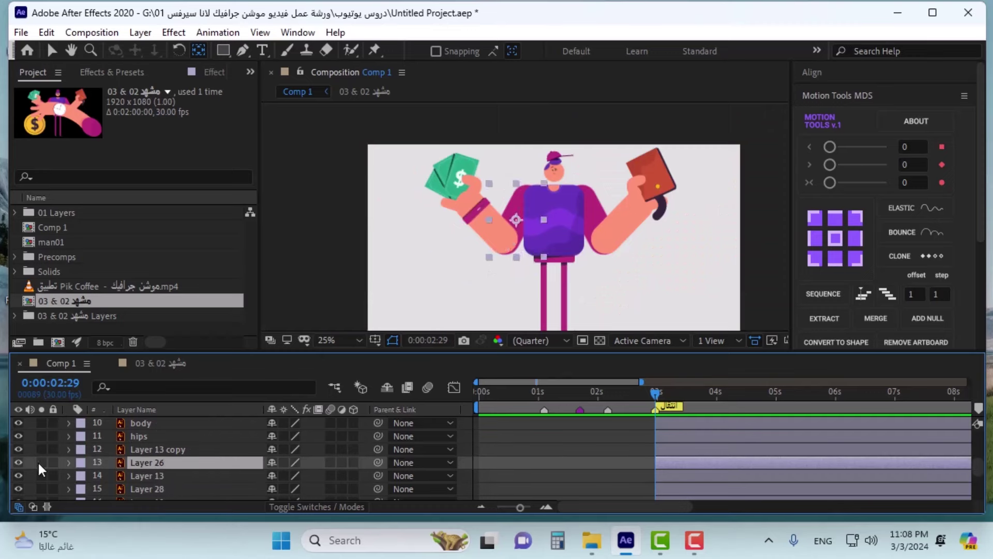
pyautogui.click(41, 462)
pyautogui.click(510, 174)
pyautogui.moveTo(509, 170); pyautogui.dragTo(512, 169)
pyautogui.click(42, 462)
# - Give the banknote arm's layers, Layer 13 copy and Layer 26, the Yellow label
pyautogui.click(171, 473)
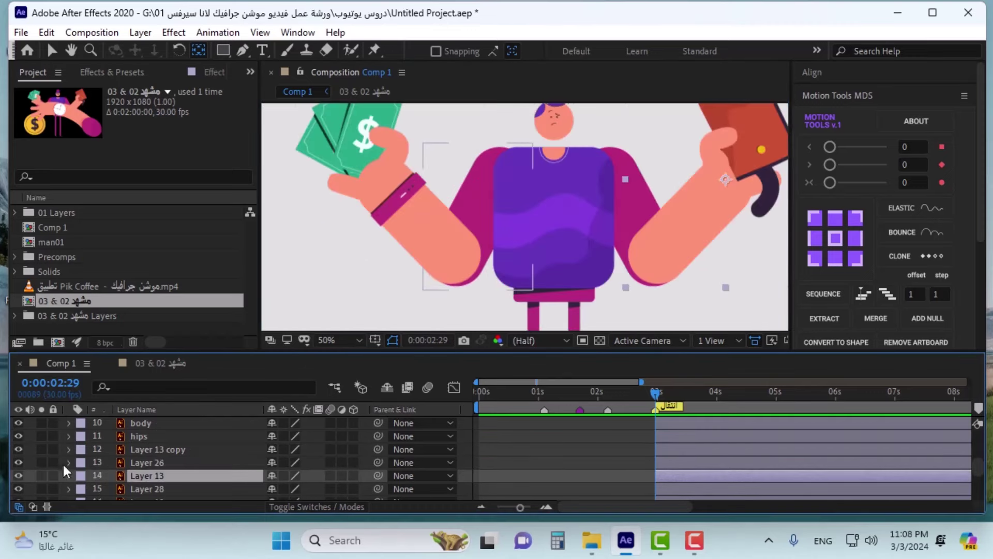
pyautogui.click(155, 462)
pyautogui.keyDown('shift'); pyautogui.click(160, 449); pyautogui.keyUp('shift')
pyautogui.click(78, 455)
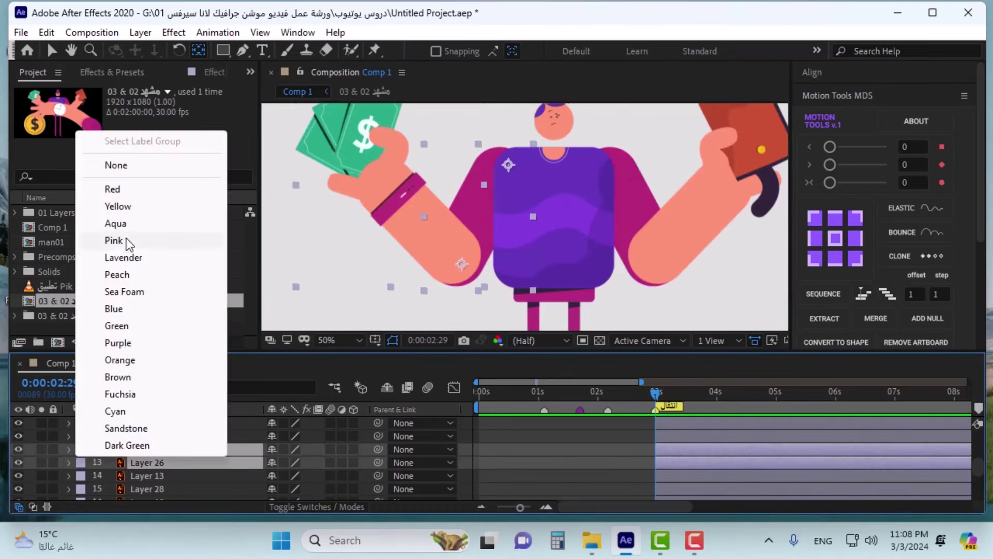
pyautogui.click(124, 205)
# - Give the wallet arm's layers, Layer 13 and Layer 28, the Orange label, toggling their visibility to check them
pyautogui.scroll(-2, 173, 454)
pyautogui.keyDown('shift'); pyautogui.click(156, 450); pyautogui.keyUp('shift')
pyautogui.click(18, 450)
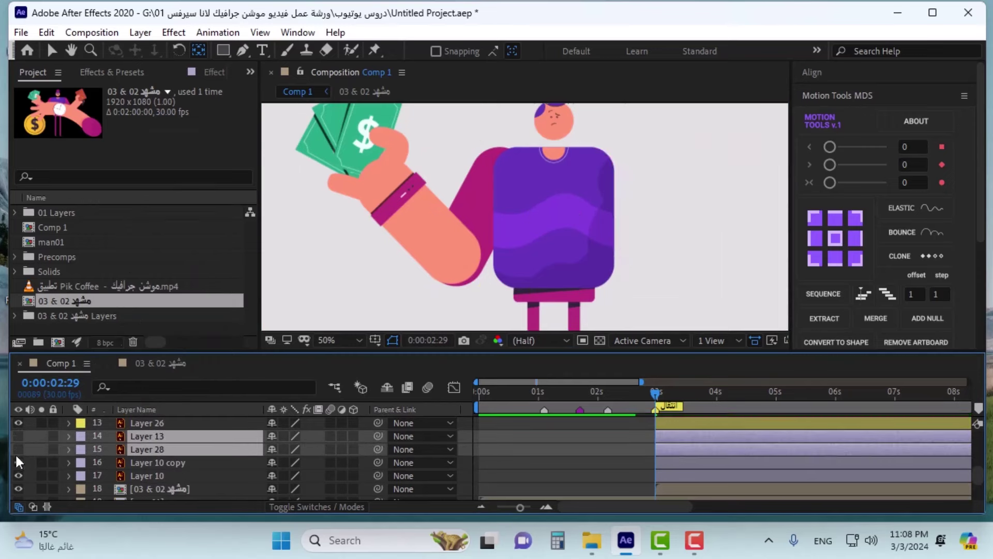
pyautogui.click(18, 450)
pyautogui.click(80, 448)
pyautogui.click(114, 364)
# - With Layer 28 and Layer 13 soloed temporarily, move the anchor point of Layer 13, the forearm holding the wallet, to its elbow
pyautogui.click(147, 449)
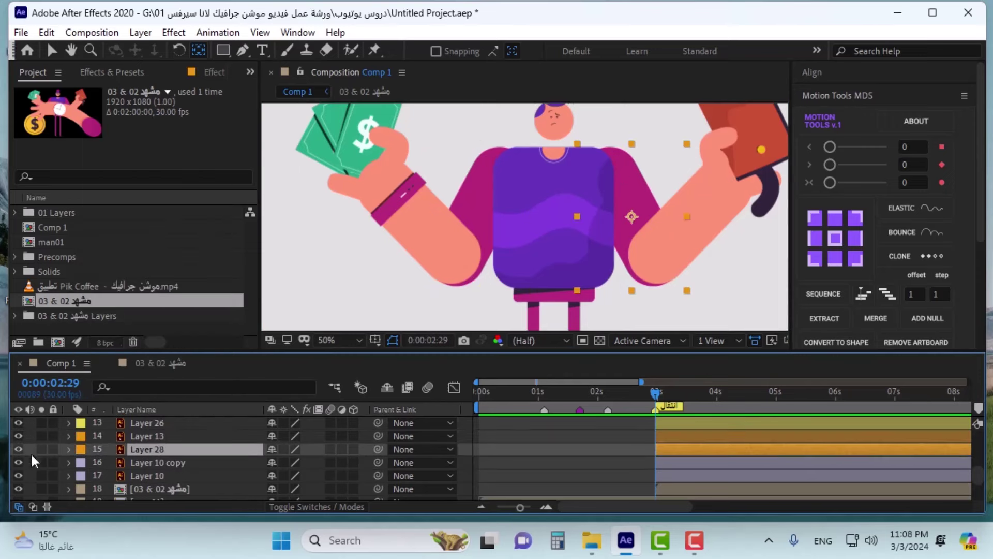
pyautogui.click(41, 449)
pyautogui.click(147, 435)
pyautogui.click(42, 435)
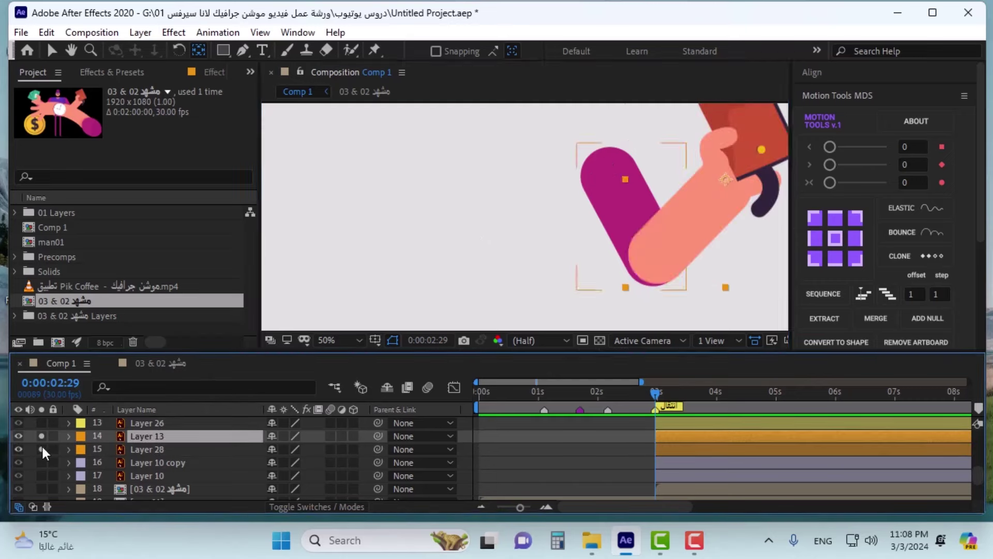
pyautogui.click(41, 449)
pyautogui.click(41, 435)
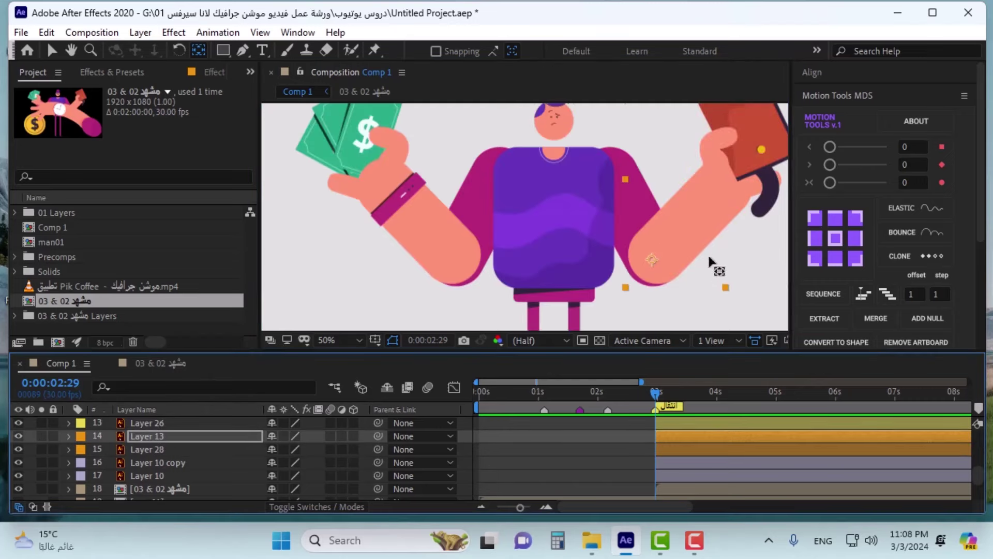
# - Move the anchor points of the two leg layers, Layer 10 and Layer 10 copy, to the tops of the legs at the hips
pyautogui.scroll(-2, 552, 273)
pyautogui.scroll(1, 552, 295)
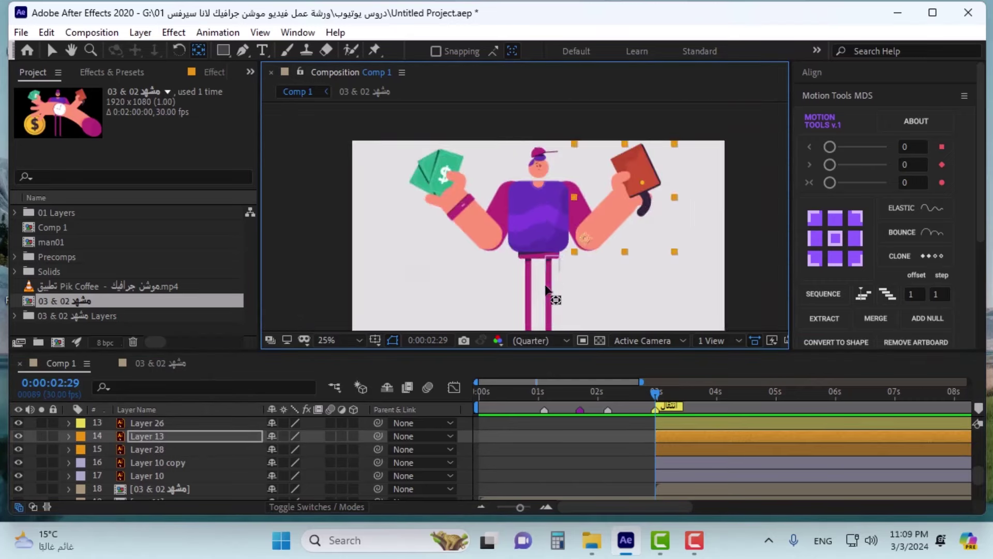
pyautogui.click(552, 295)
pyautogui.scroll(3, 551, 294)
pyautogui.moveTo(541, 127); pyautogui.dragTo(533, 229)
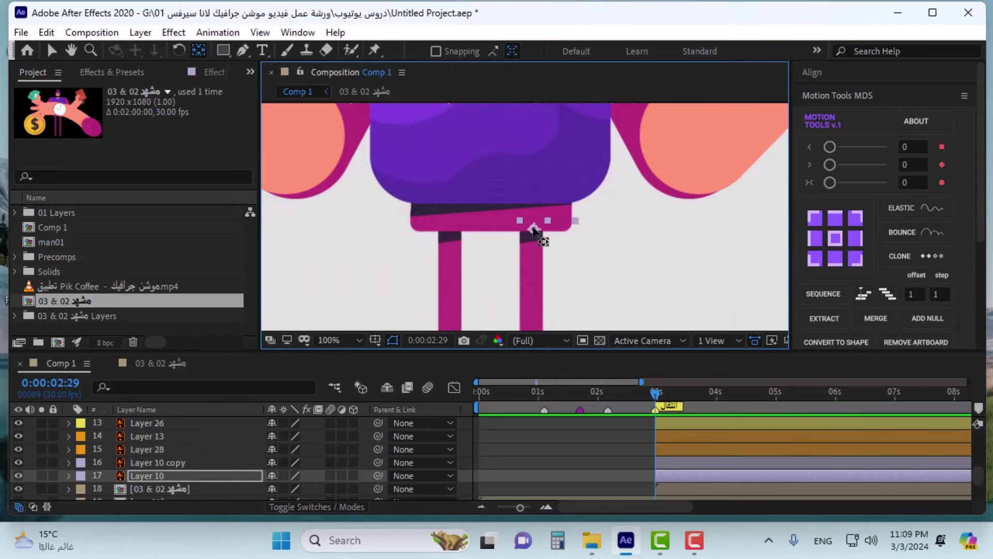
pyautogui.click(453, 284)
pyautogui.scroll(-1, 468, 307)
pyautogui.moveTo(495, 311); pyautogui.dragTo(488, 231)
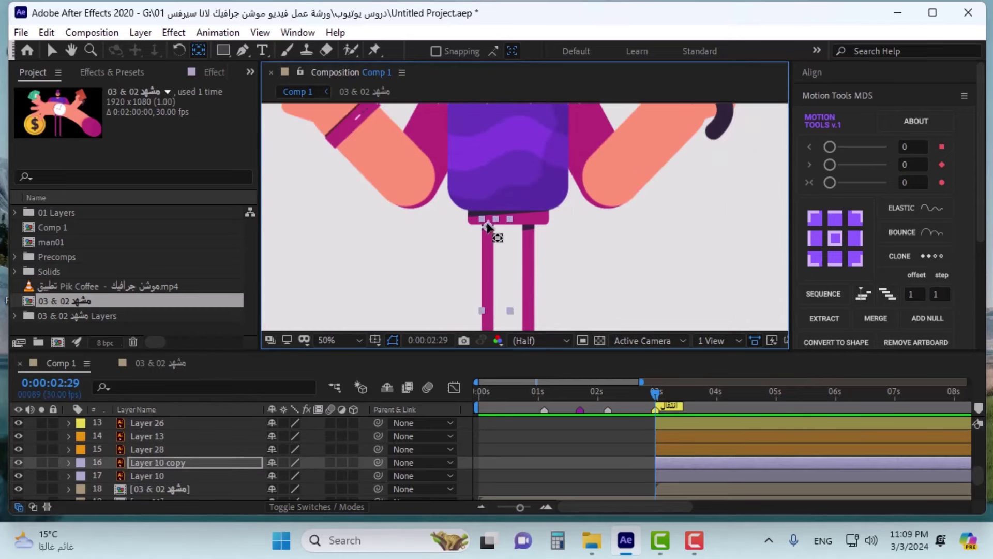
pyautogui.scroll(2, 490, 231)
pyautogui.scroll(-3, 519, 274)
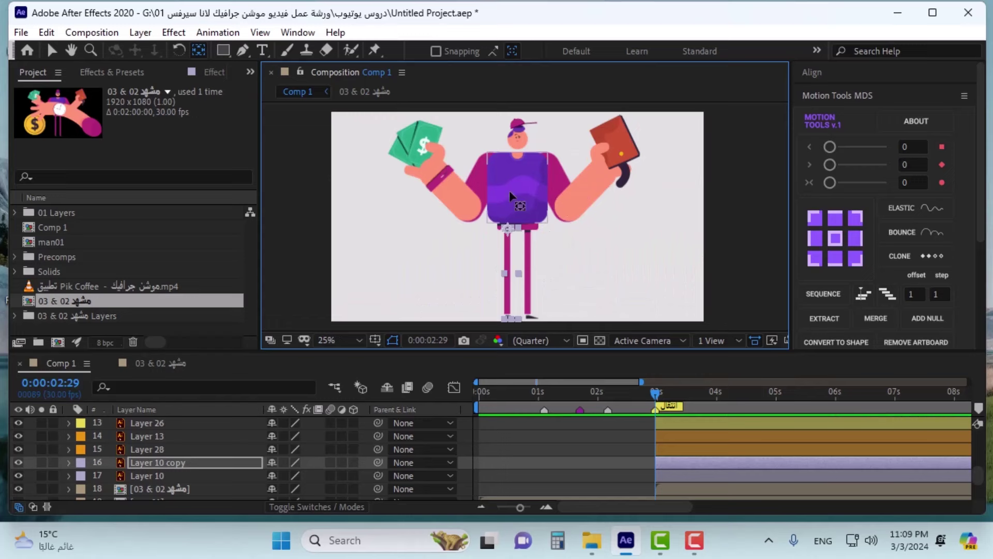
# - Change the label colour of the two leg layers, Layer 10 and Layer 10 copy
pyautogui.click(167, 474)
pyautogui.keyDown('shift'); pyautogui.click(176, 463); pyautogui.keyUp('shift')
pyautogui.click(80, 464)
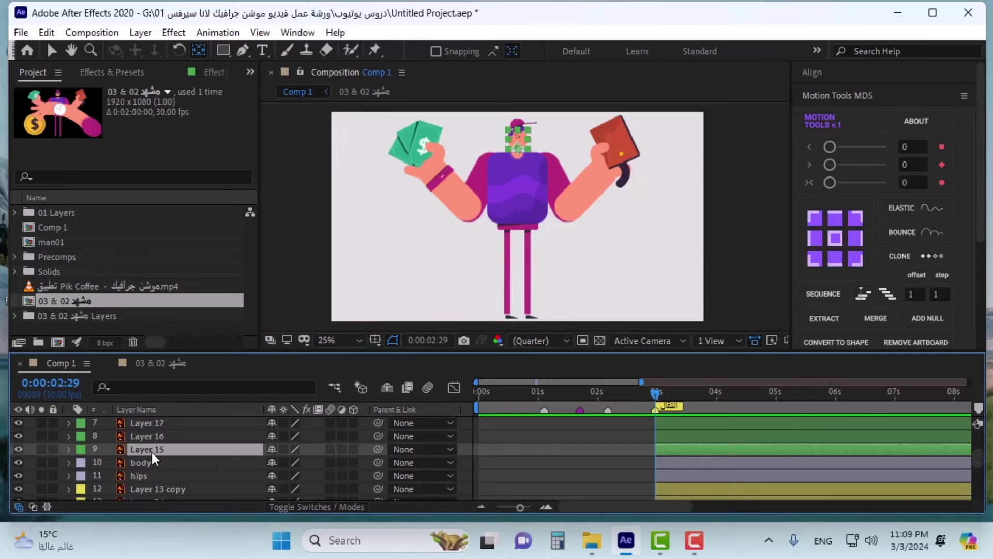
# - Rename Layer 15 as "face" and parent the other head layers, Layer 24 down to Layer 16, to it
pyautogui.press('Return')
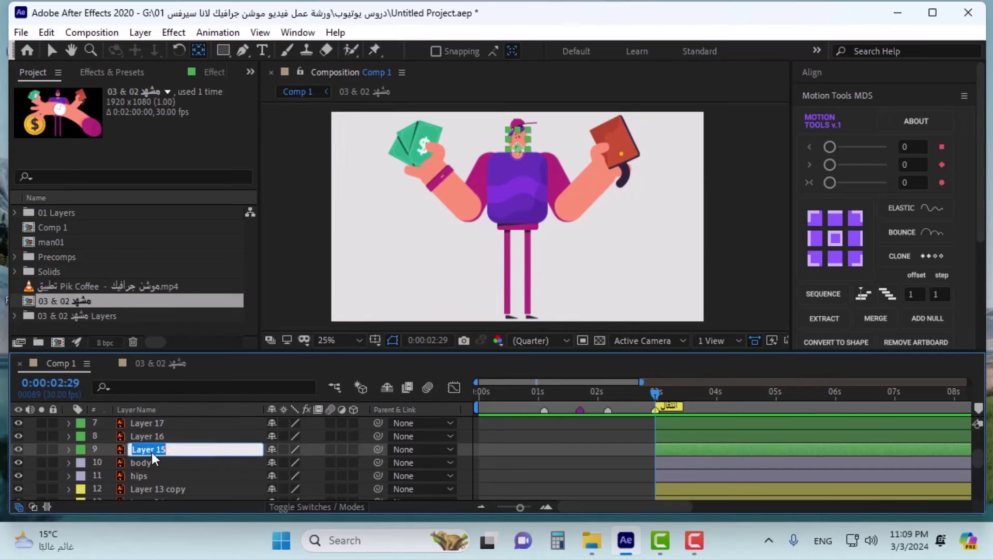
pyautogui.click(156, 435)
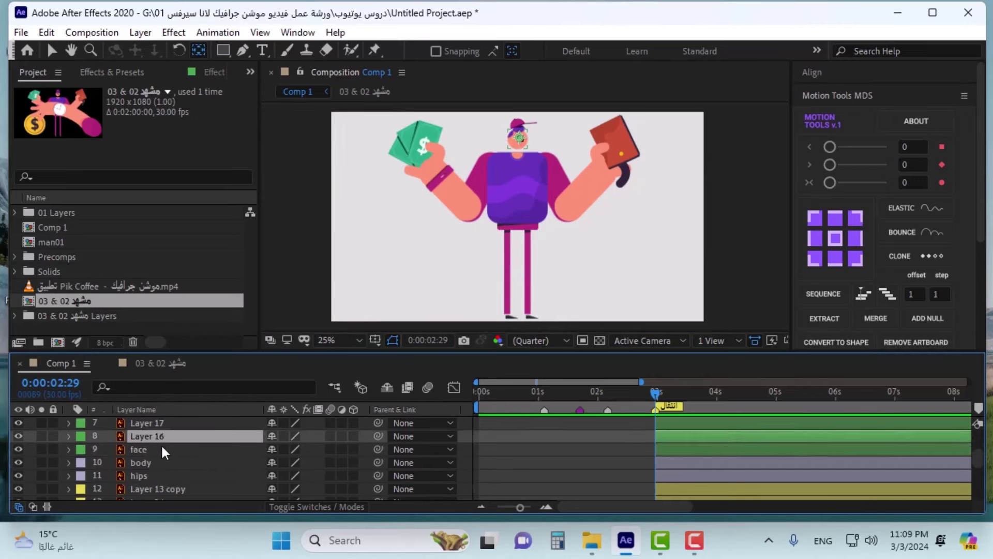
pyautogui.keyDown('ctrl'); pyautogui.click(165, 424); pyautogui.keyUp('ctrl')
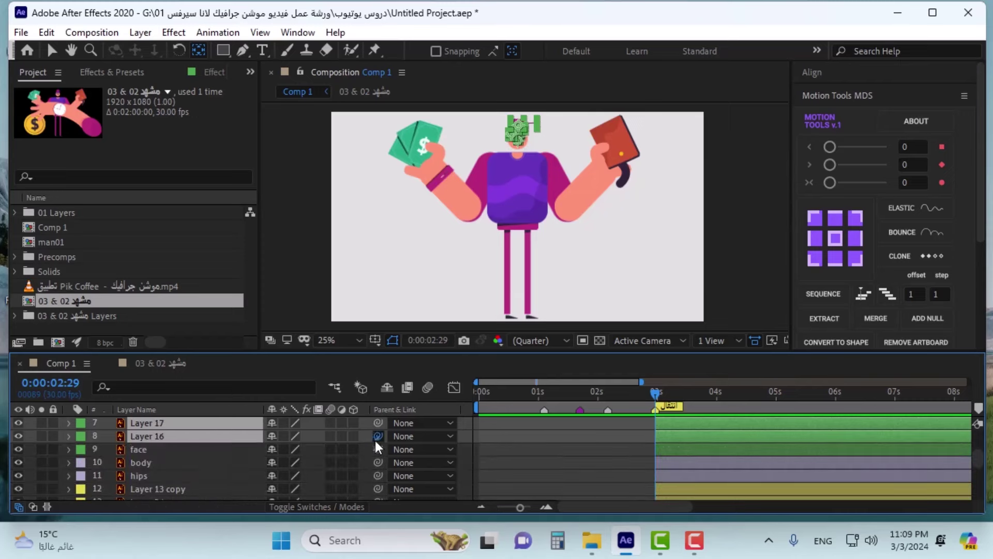
pyautogui.moveTo(375, 439); pyautogui.dragTo(155, 449)
# - Parent the face layer to body and the body layer to hips
pyautogui.moveTo(378, 449); pyautogui.dragTo(178, 465)
pyautogui.click(164, 474)
pyautogui.scroll(-1, 207, 468)
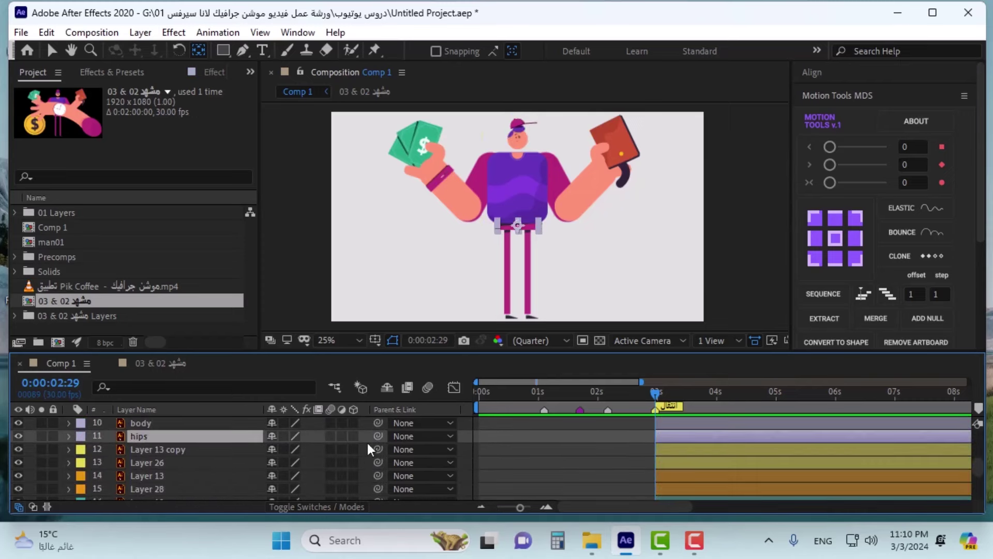
pyautogui.scroll(1, 377, 470)
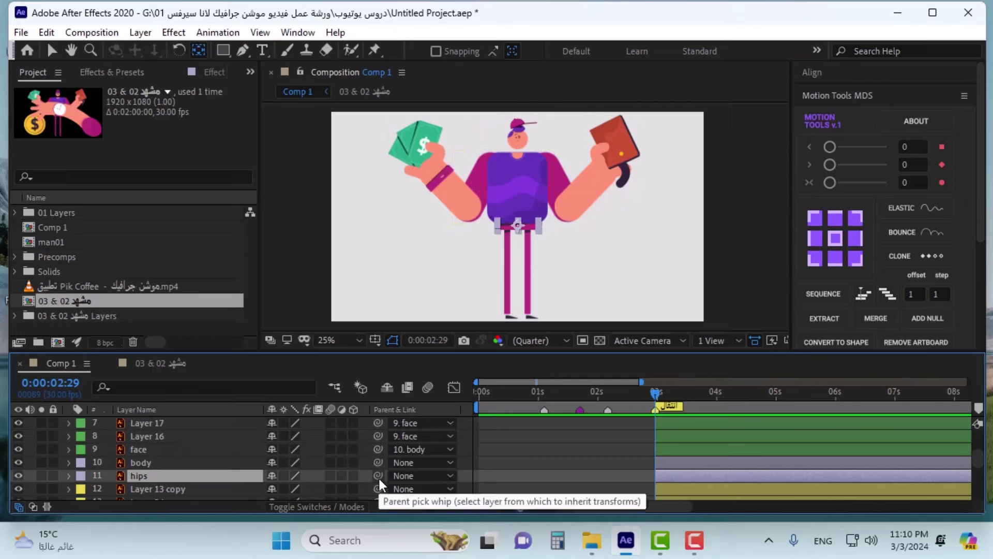
pyautogui.click(203, 463)
pyautogui.moveTo(378, 462); pyautogui.dragTo(175, 476)
# - Parent the banknote arm's layers, Layer 13 copy and Layer 26, to hips
pyautogui.scroll(-1, 178, 452)
pyautogui.click(178, 450)
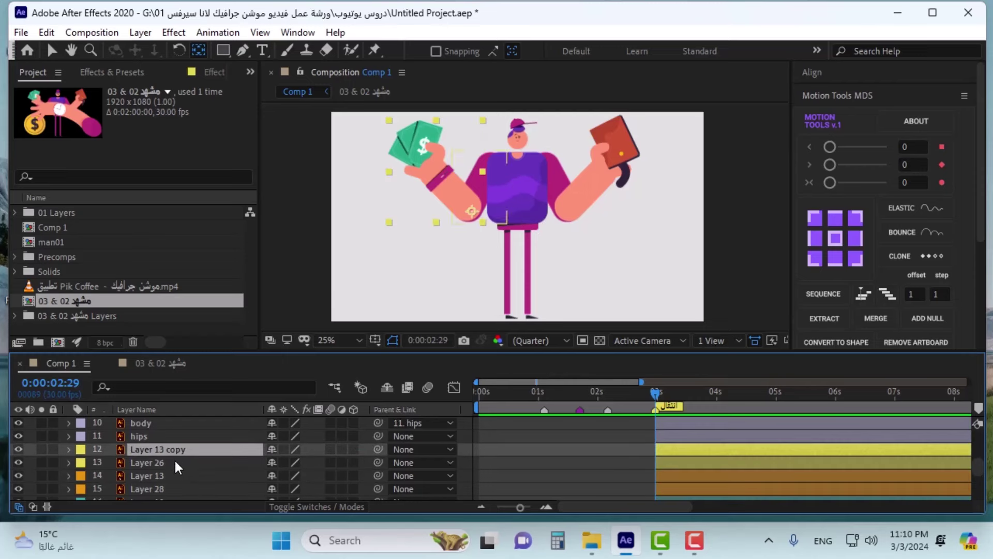
pyautogui.keyDown('shift'); pyautogui.click(175, 462); pyautogui.keyUp('shift')
pyautogui.moveTo(376, 451); pyautogui.dragTo(187, 438)
pyautogui.click(188, 438)
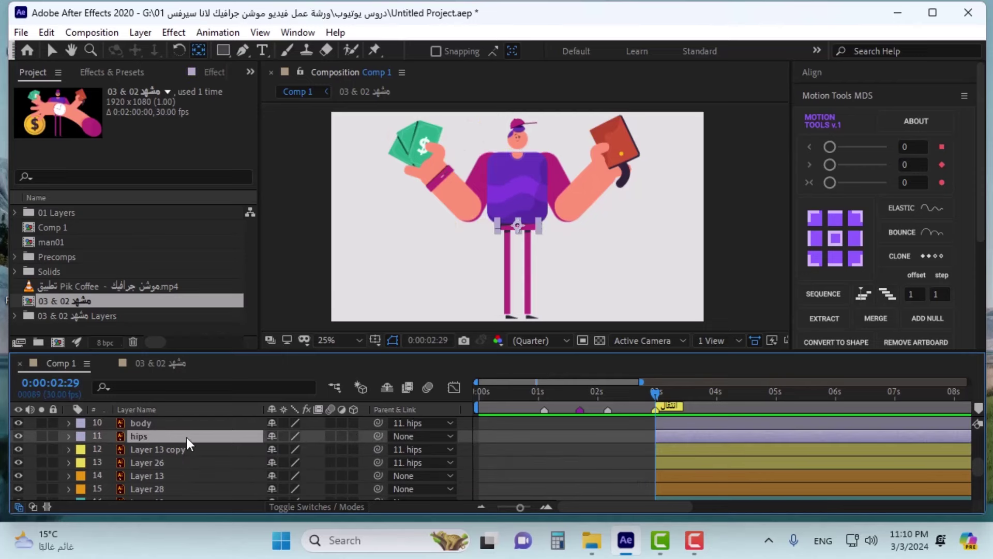
# - Add a null object, bring it to the top of the layer stack and name it "man 02"
pyautogui.scroll(3, 187, 437)
pyautogui.rightClick(311, 422)
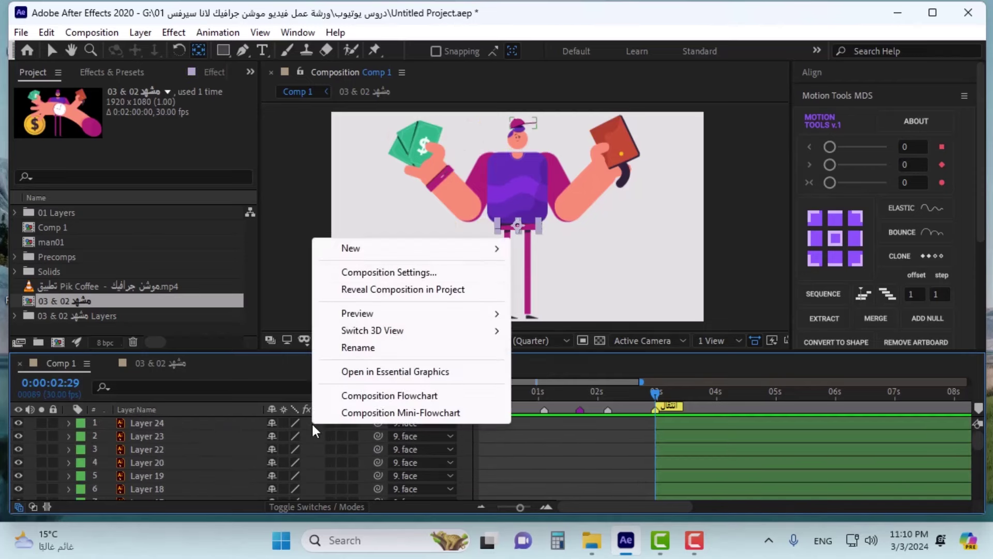
pyautogui.moveTo(382, 246)
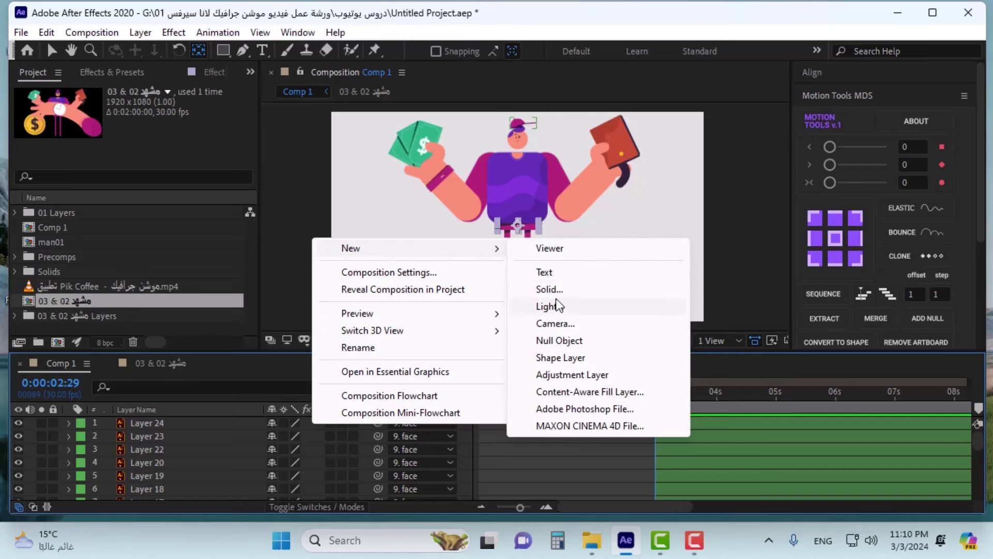
pyautogui.click(562, 341)
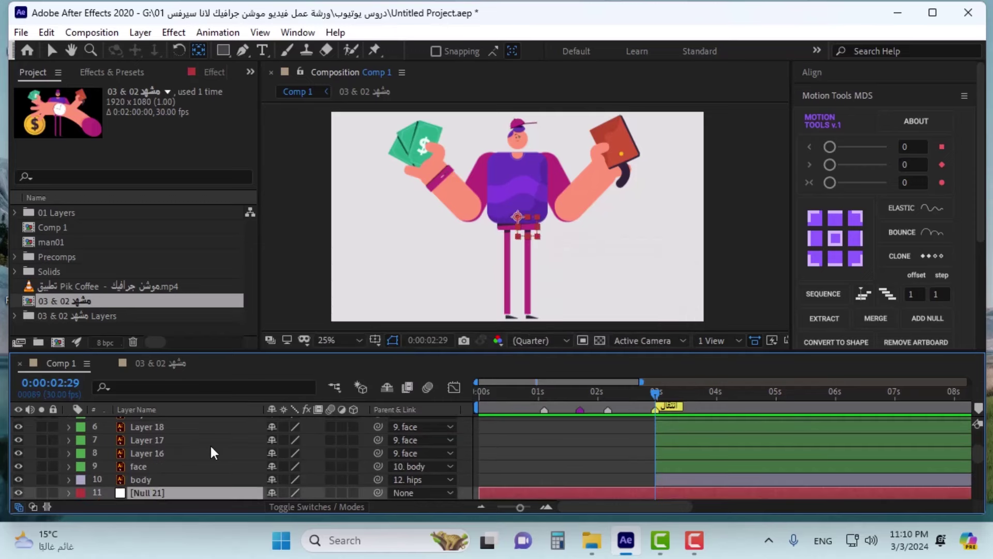
pyautogui.hotkey('ctrl', 'shift', ']')
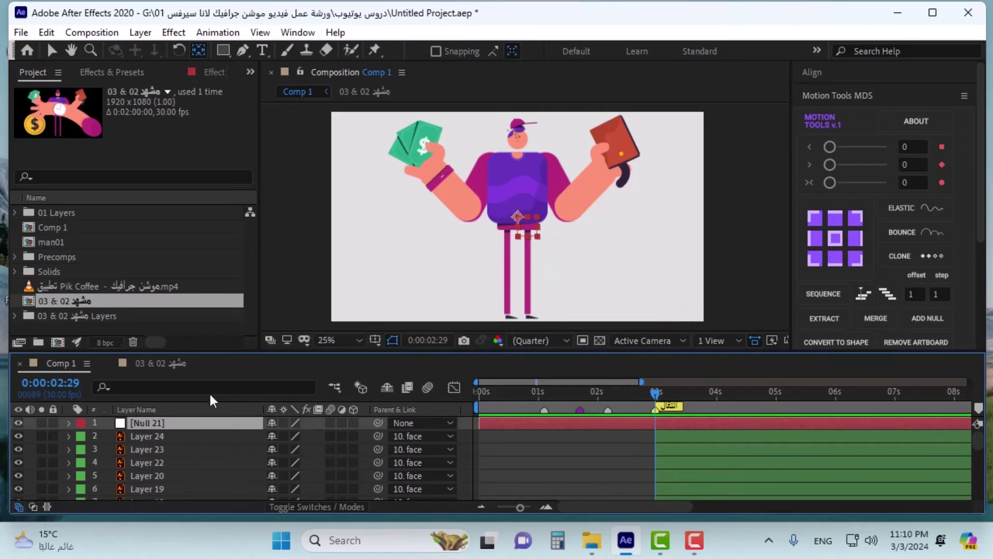
pyautogui.press('Return')
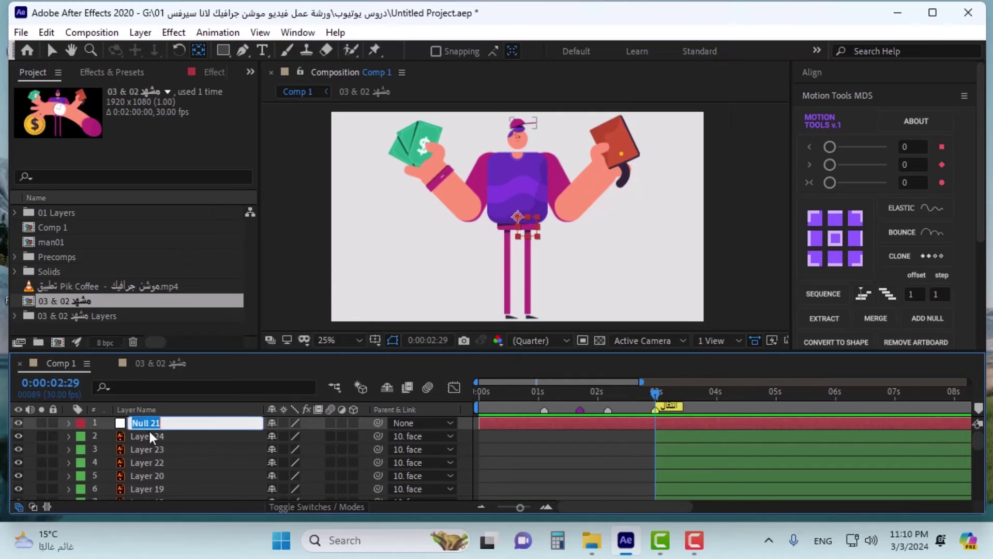
pyautogui.write('man 02')
pyautogui.press('Return')
# - Parent the hips layer to the man 02 null
pyautogui.click(140, 433)
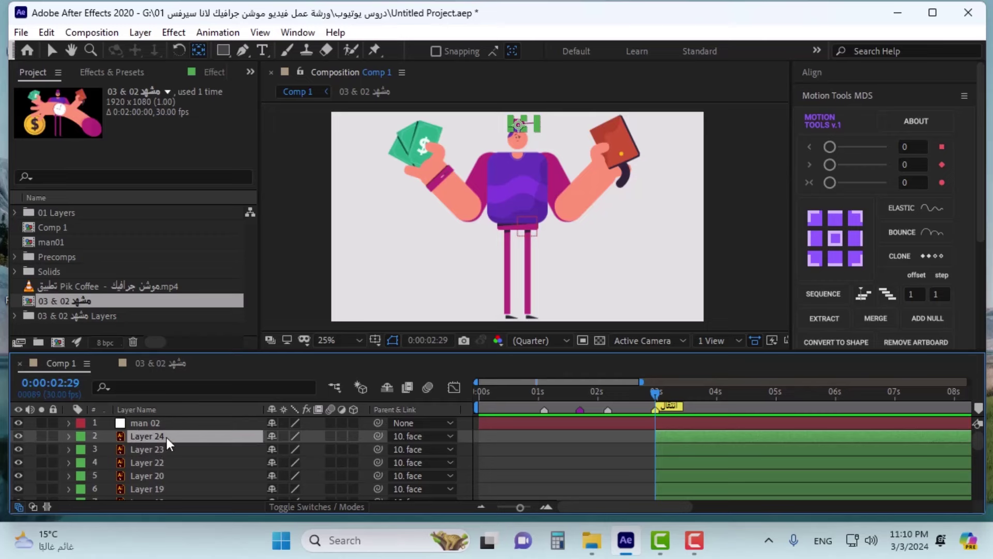
pyautogui.scroll(-3, 165, 450)
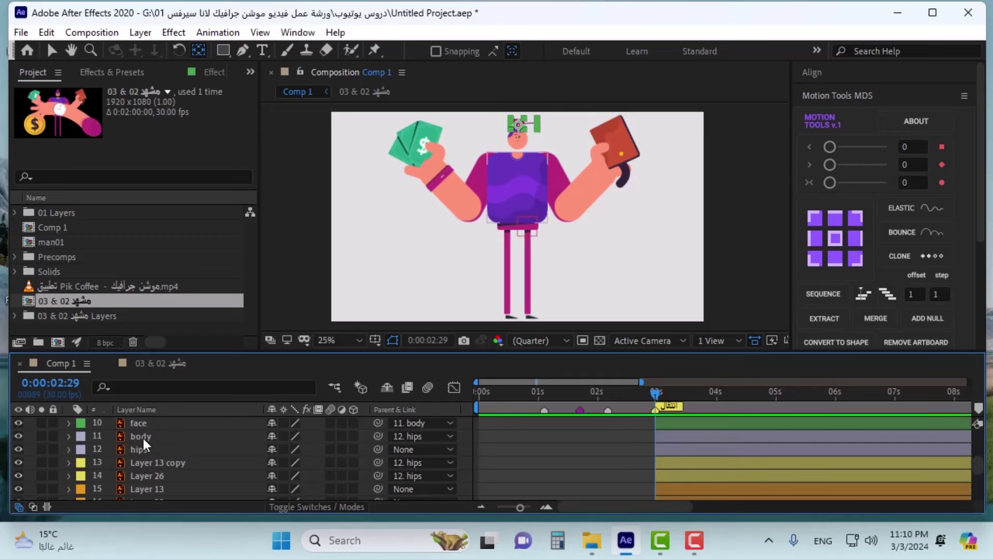
pyautogui.click(145, 450)
pyautogui.click(429, 449)
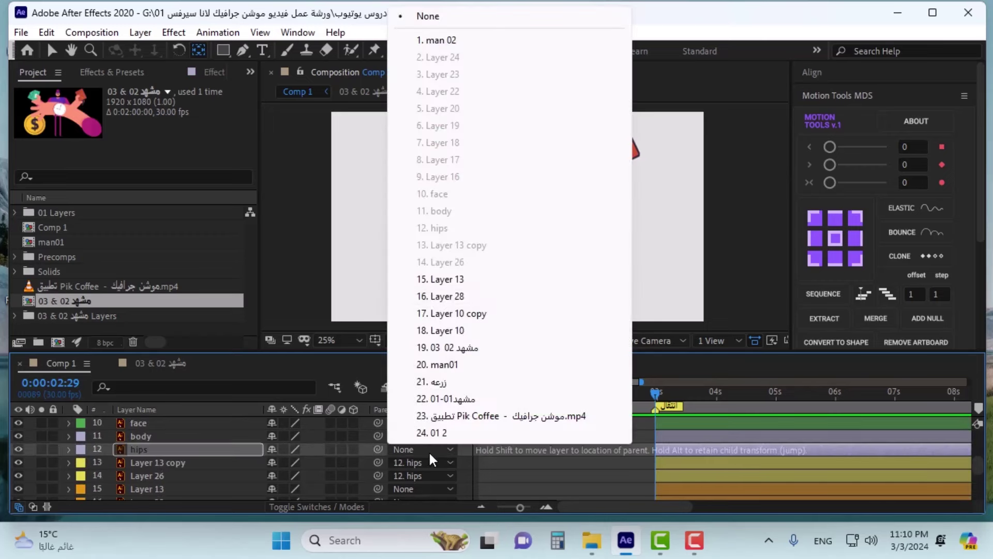
pyautogui.click(430, 45)
# - Show the reference video again and advance the playhead to 0:00:03:29 to compare the character's pose
pyautogui.scroll(-3, 169, 455)
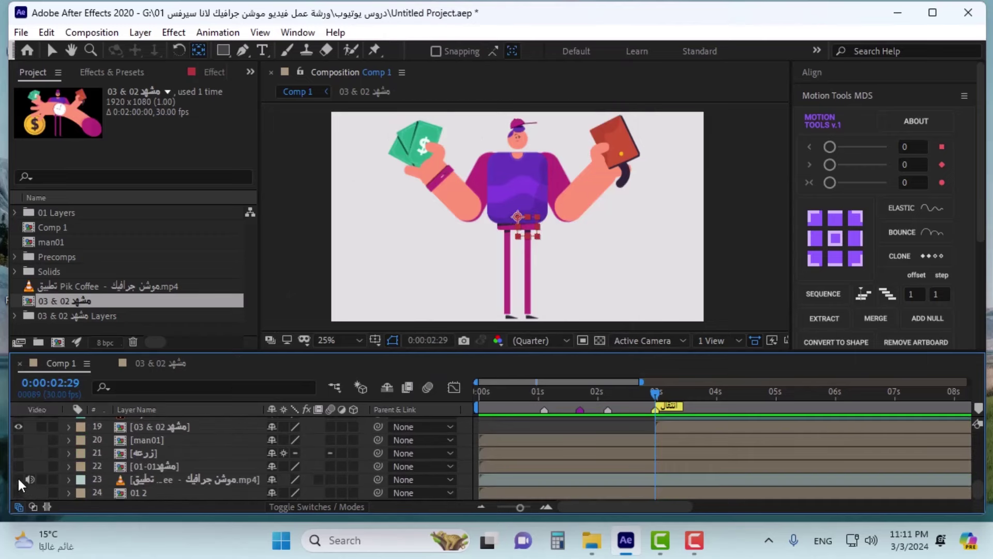
pyautogui.click(18, 478)
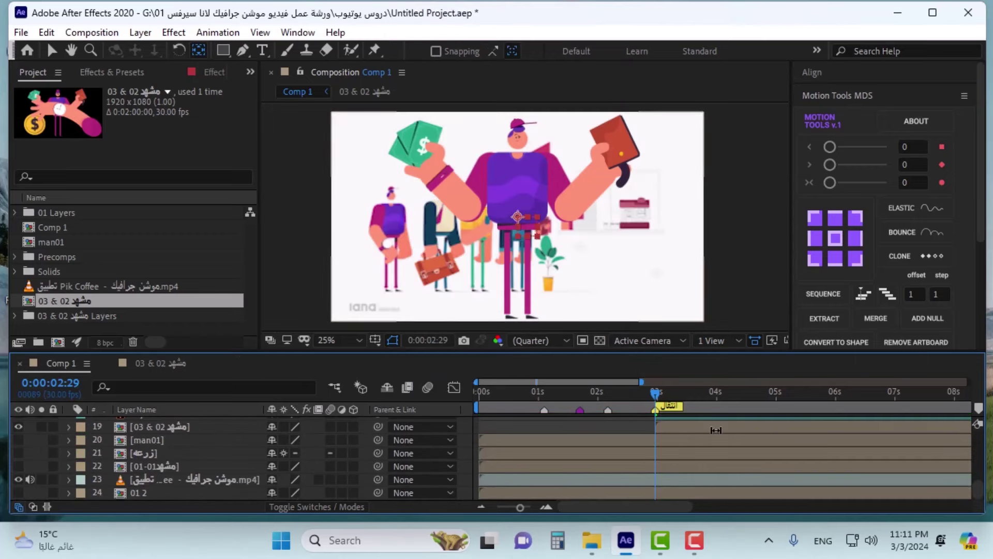
pyautogui.press('space')
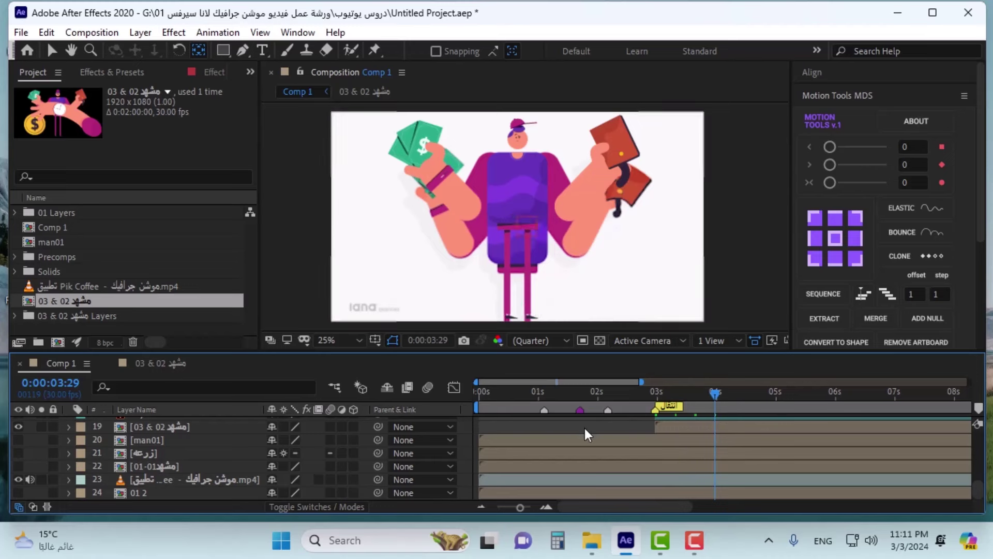
# - Add a composition marker at 0:00:03:29 with the comment "نهاية انتقال" and a Yellow label
pyautogui.press('KP_Multiply')
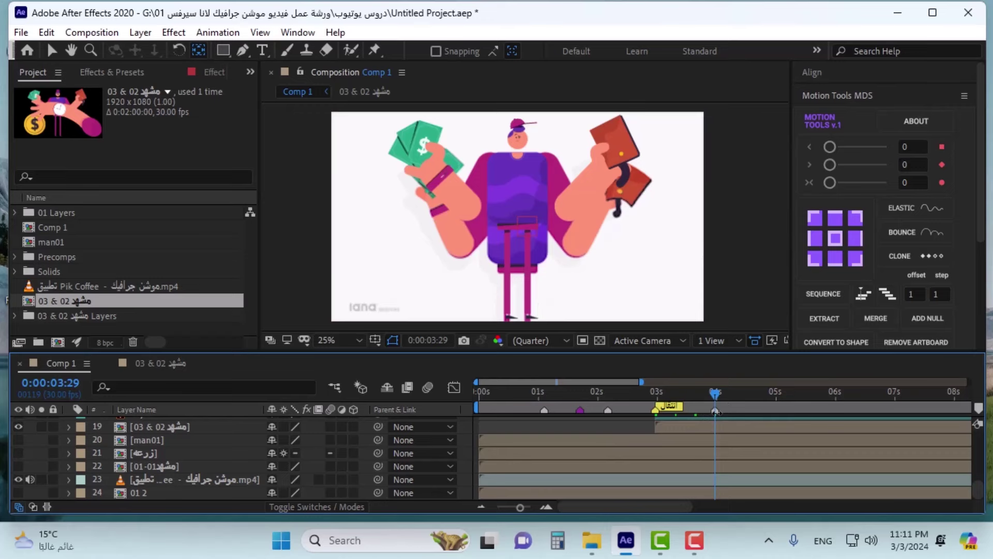
pyautogui.doubleClick(715, 410)
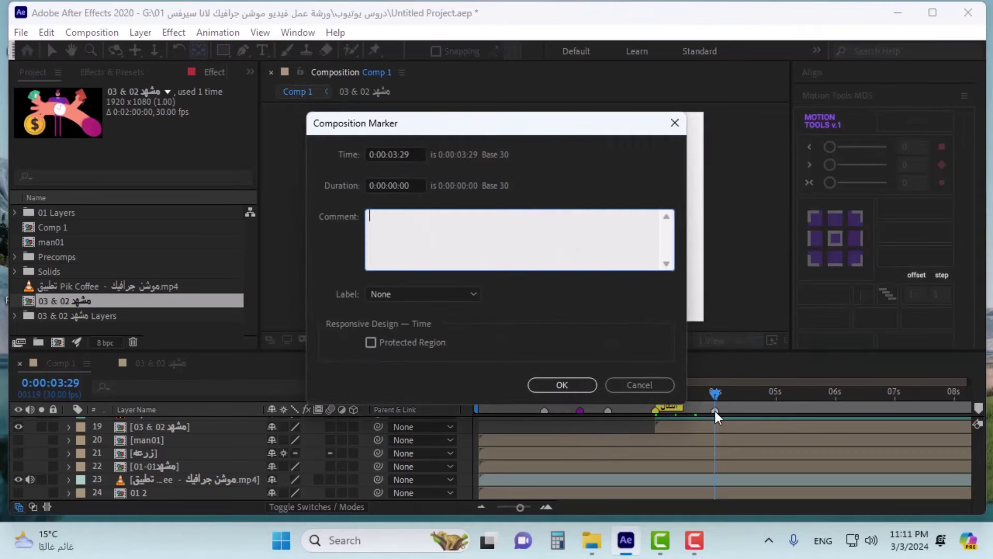
pyautogui.write('kihdm hkjrh')
pyautogui.hotkey('ctrl', 'a')
pyautogui.press('BackSpace')
pyautogui.hotkey('alt', 'shift')
pyautogui.write('نهاية انتقال')
pyautogui.click(394, 299)
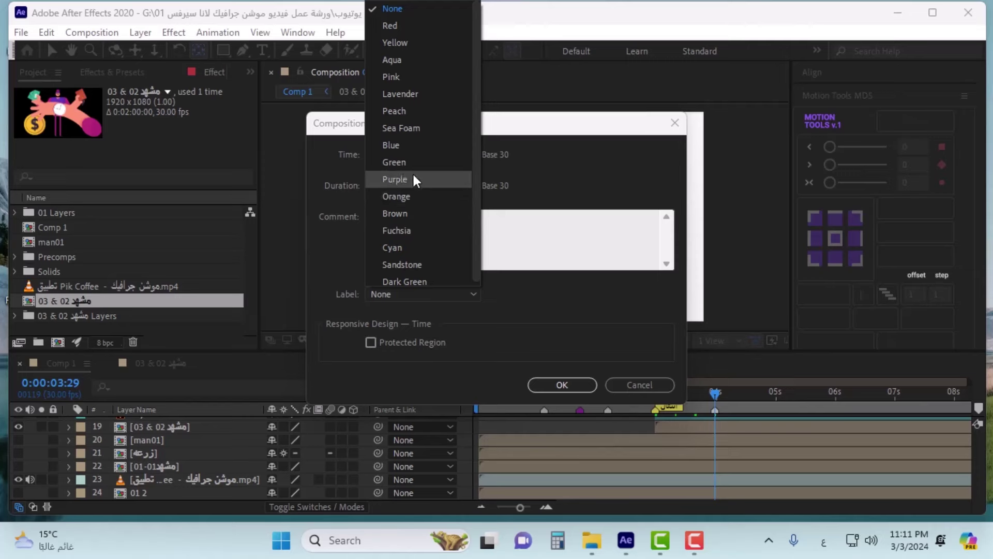
pyautogui.click(399, 44)
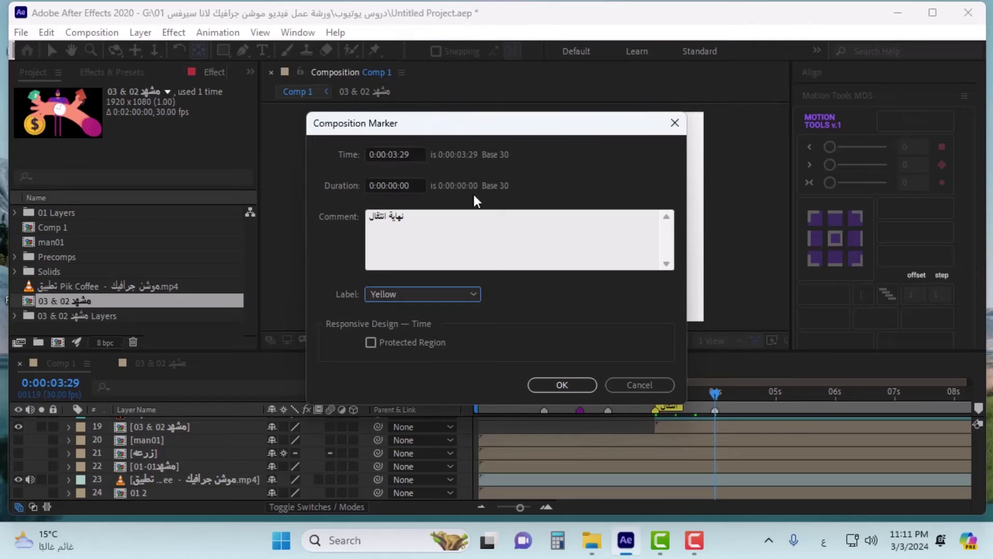
pyautogui.click(556, 384)
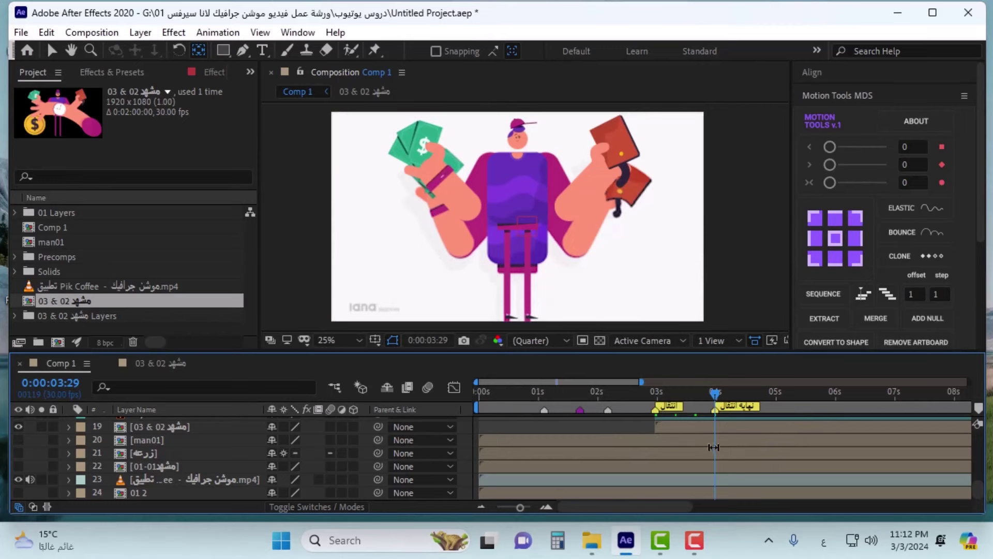
# - Return to 0:00:02:29 and make the man01, زرعه and مشهد 01-01 layers visible
pyautogui.click(664, 394)
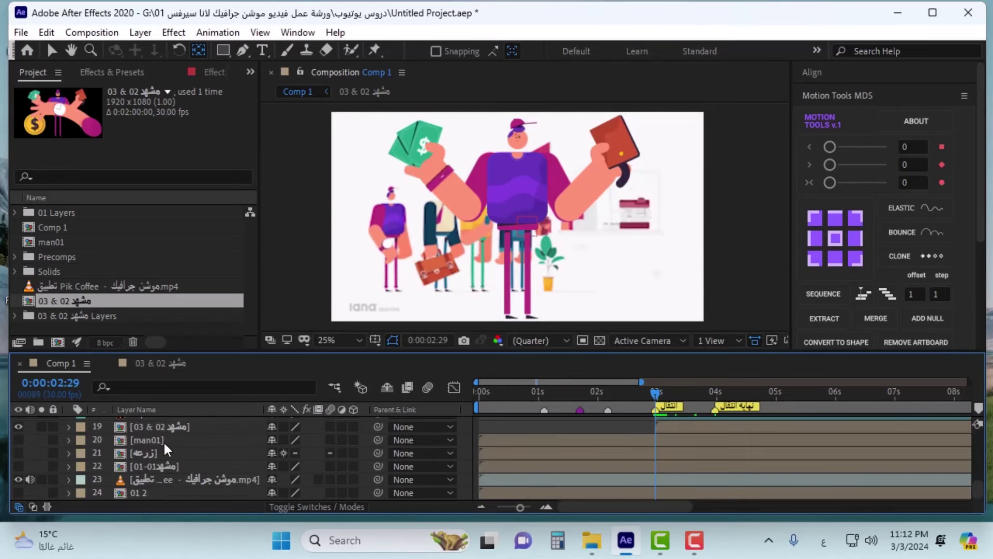
pyautogui.click(164, 441)
pyautogui.keyDown('ctrl'); pyautogui.click(153, 455); pyautogui.keyUp('ctrl')
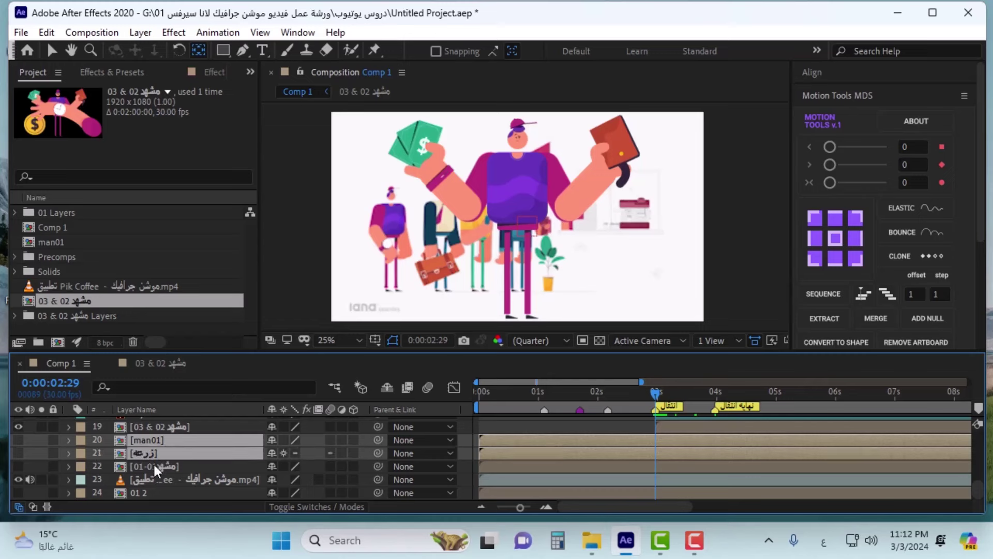
pyautogui.keyDown('ctrl'); pyautogui.click(154, 465); pyautogui.keyUp('ctrl')
pyautogui.click(18, 446)
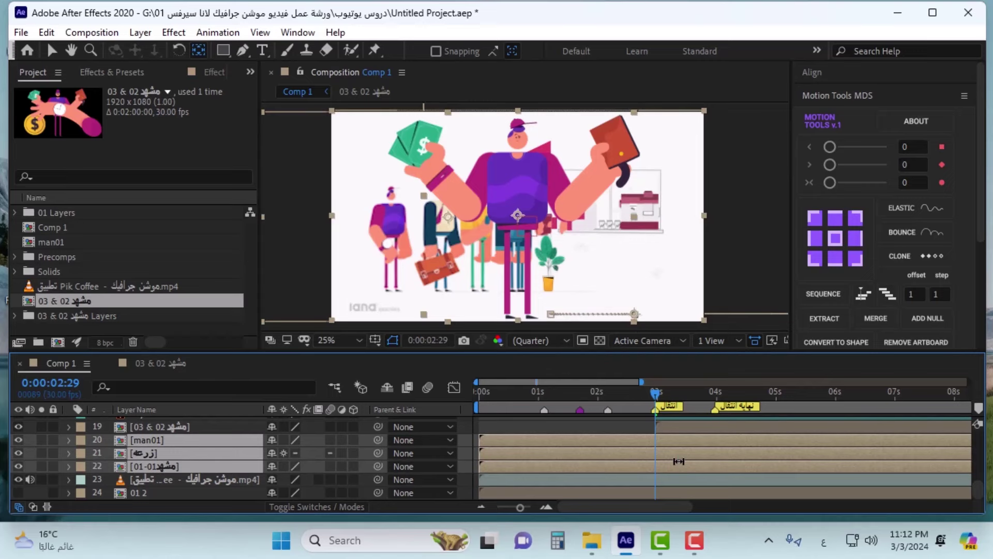
# - Add a null object and place it in the layer stack between the مشهد 02 & 03 layer and man01
pyautogui.rightClick(567, 424)
pyautogui.rightClick(311, 249)
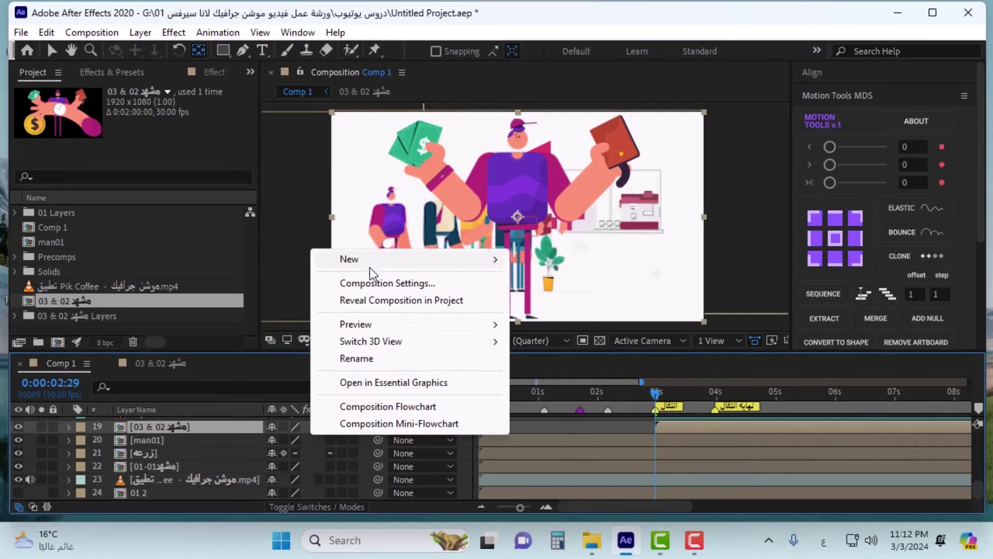
pyautogui.moveTo(370, 264)
pyautogui.click(567, 351)
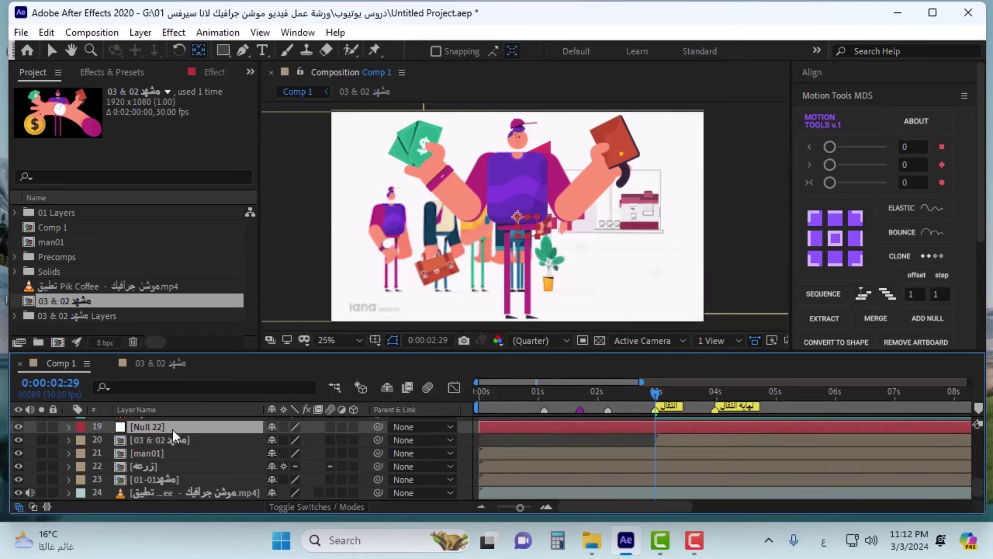
pyautogui.moveTo(173, 429); pyautogui.dragTo(183, 444)
# - Parent the man01, زرعه and مشهد 01-01 layers to the new null and rename the null "trans"
pyautogui.click(159, 455)
pyautogui.keyDown('shift'); pyautogui.click(157, 467); pyautogui.keyUp('shift')
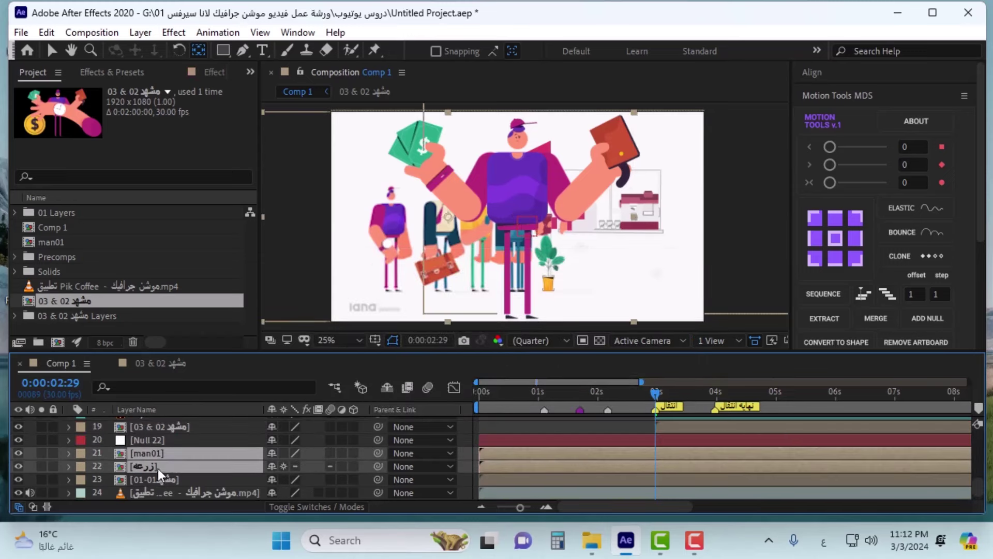
pyautogui.keyDown('shift'); pyautogui.click(168, 479); pyautogui.keyUp('shift')
pyautogui.moveTo(377, 457); pyautogui.dragTo(160, 446)
pyautogui.press('Return')
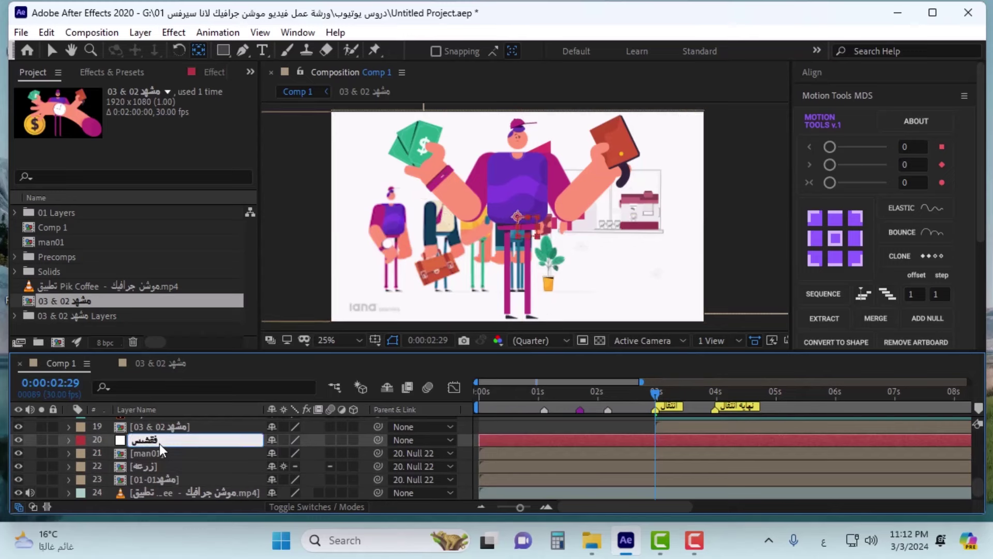
pyautogui.write('trans')
pyautogui.press('Return')
# - Keyframe the trans null's position at 0:00:02:29, and move it straight down to 960, 1660 at 0:00:03:29
pyautogui.press('p')
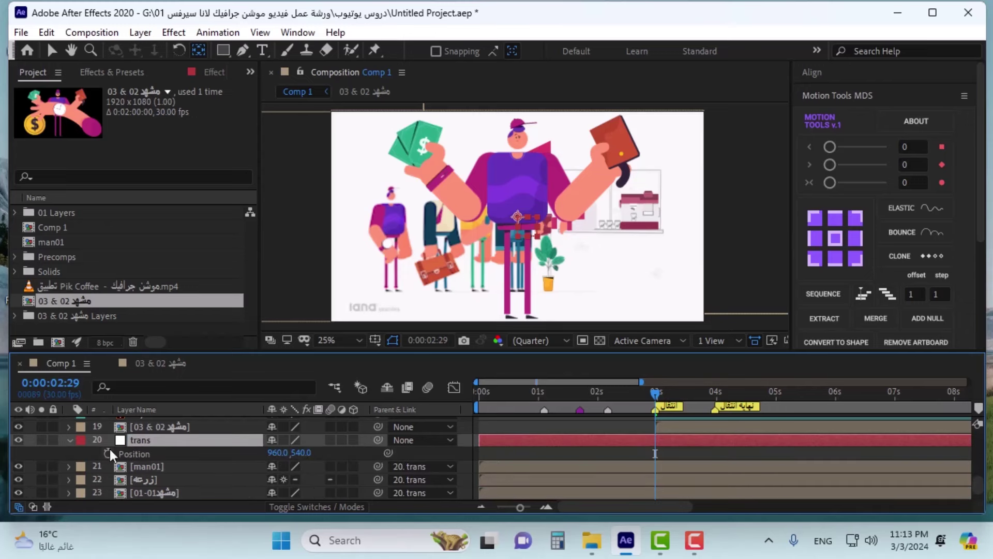
pyautogui.click(108, 453)
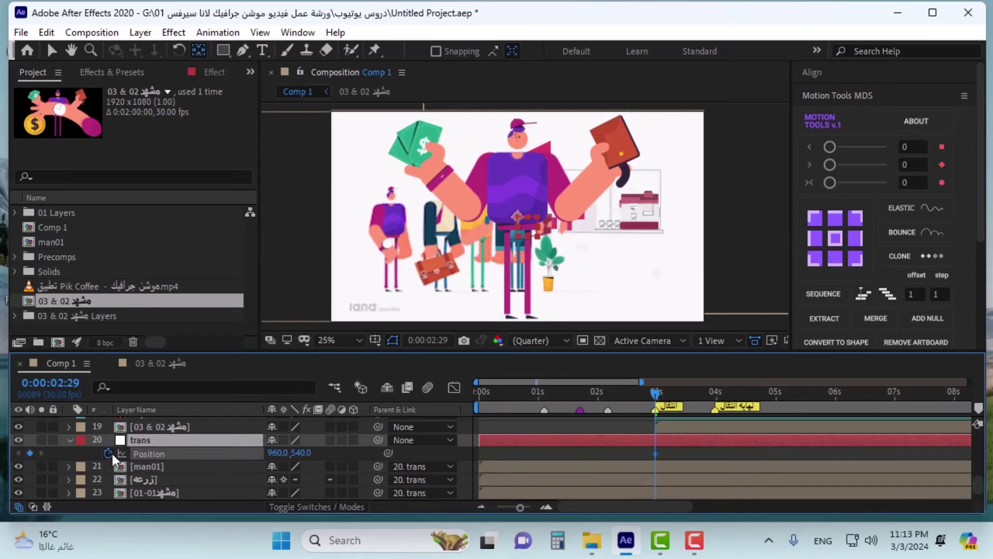
pyautogui.click(716, 392)
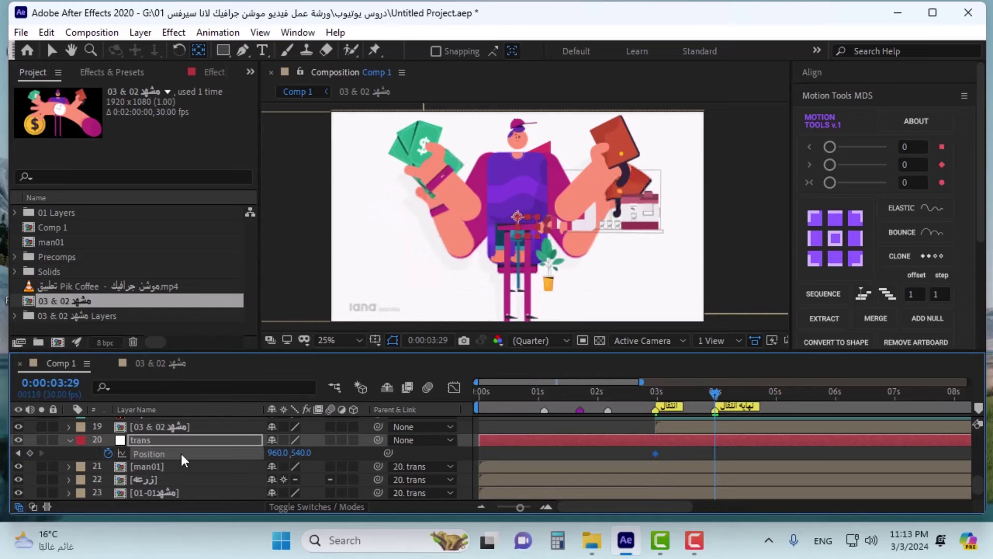
pyautogui.hotkey('shift', 'Down')
pyautogui.hotkey('shift', 'Down')
pyautogui.hotkey('shift', 'Down')
pyautogui.hotkey('shift', 'Down')
pyautogui.hotkey('shift', 'Down')
pyautogui.hotkey('shift', 'Down')
pyautogui.hotkey('shift', 'Down')
pyautogui.hotkey('shift', 'Down')
pyautogui.hotkey('shift', 'Down')
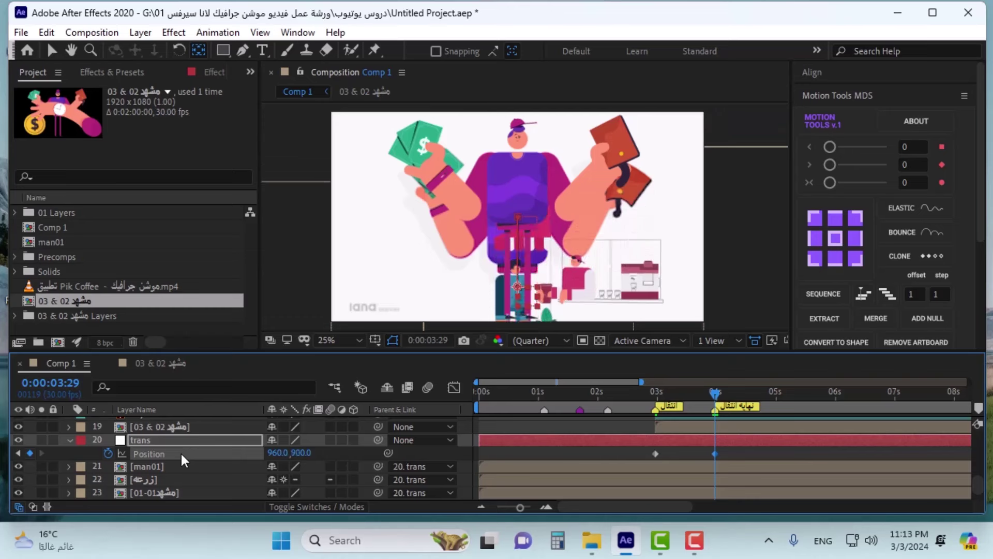
pyautogui.hotkey('shift', 'Down')
pyautogui.hotkey('shift', 'Down')
pyautogui.hotkey('shift', 'Down')
pyautogui.hotkey('shift', 'Down')
pyautogui.hotkey('shift', 'Down')
pyautogui.hotkey('shift', 'Down')
pyautogui.hotkey('shift', 'Down')
pyautogui.hotkey('shift', 'Down')
pyautogui.hotkey('shift', 'Down')
pyautogui.hotkey('shift', 'Down')
pyautogui.hotkey('shift', 'Down')
pyautogui.hotkey('shift', 'Down')
pyautogui.hotkey('shift', 'Down')
pyautogui.hotkey('shift', 'Down')
pyautogui.hotkey('shift', 'Down')
pyautogui.hotkey('shift', 'Down')
pyautogui.hotkey('shift', 'Down')
pyautogui.hotkey('shift', 'Down')
pyautogui.hotkey('shift', 'Down')
pyautogui.hotkey('shift', 'Down')
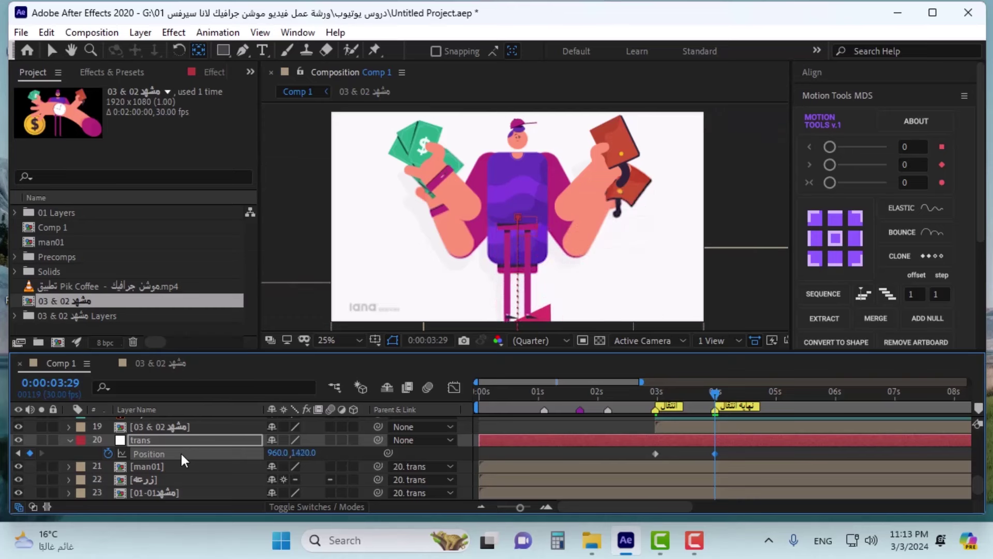
pyautogui.hotkey('shift', 'Down')
pyautogui.hotkey('shift', 'Down')
pyautogui.hotkey('shift', 'Down')
pyautogui.hotkey('shift', 'Down')
pyautogui.hotkey('shift', 'Down')
pyautogui.hotkey('shift', 'Down')
pyautogui.hotkey('shift', 'Down')
pyautogui.hotkey('shift', 'Down')
pyautogui.hotkey('shift', 'Down')
pyautogui.hotkey('shift', 'Down')
pyautogui.hotkey('shift', 'Down')
pyautogui.hotkey('shift', 'Down')
pyautogui.hotkey('shift', 'Down')
pyautogui.hotkey('shift', 'Down')
pyautogui.hotkey('shift', 'Down')
pyautogui.hotkey('shift', 'Down')
pyautogui.hotkey('shift', 'Down')
pyautogui.hotkey('shift', 'Down')
pyautogui.hotkey('shift', 'Down')
pyautogui.hotkey('shift', 'Down')
# - Apply Easy Ease to both trans position keyframes and shape the speed graph to peak late in the move
pyautogui.moveTo(646, 458); pyautogui.dragTo(648, 458)
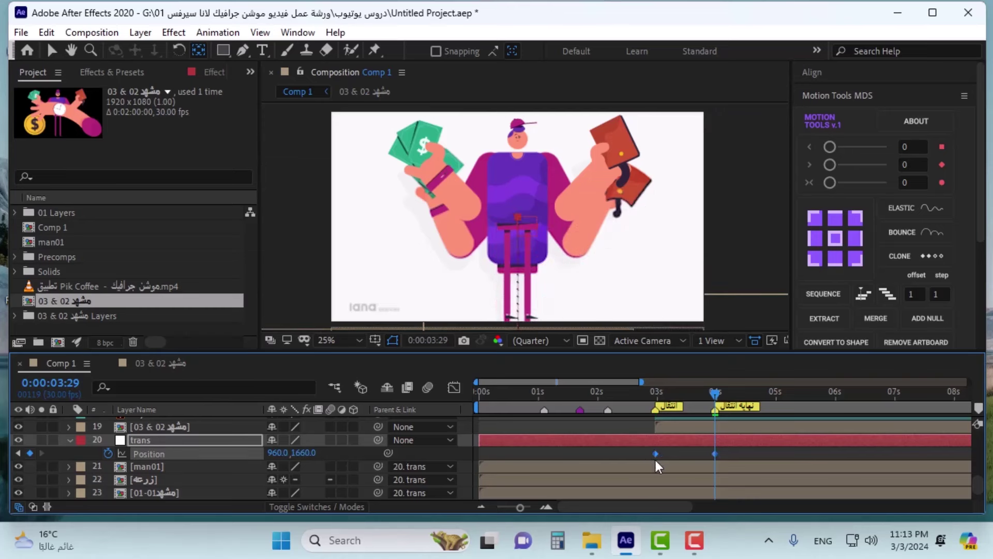
pyautogui.rightClick(655, 453)
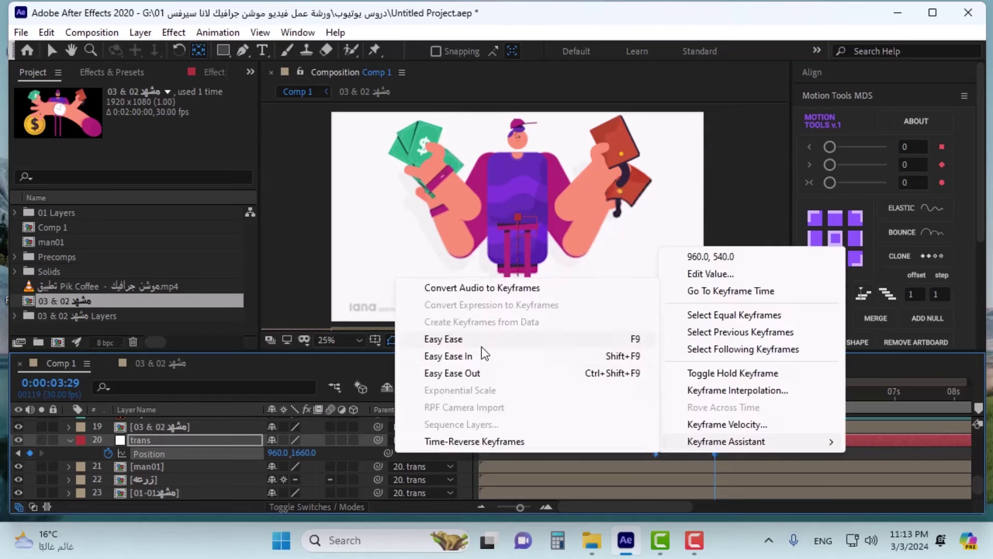
pyautogui.click(481, 341)
pyautogui.click(454, 387)
pyautogui.moveTo(634, 452); pyautogui.dragTo(678, 475)
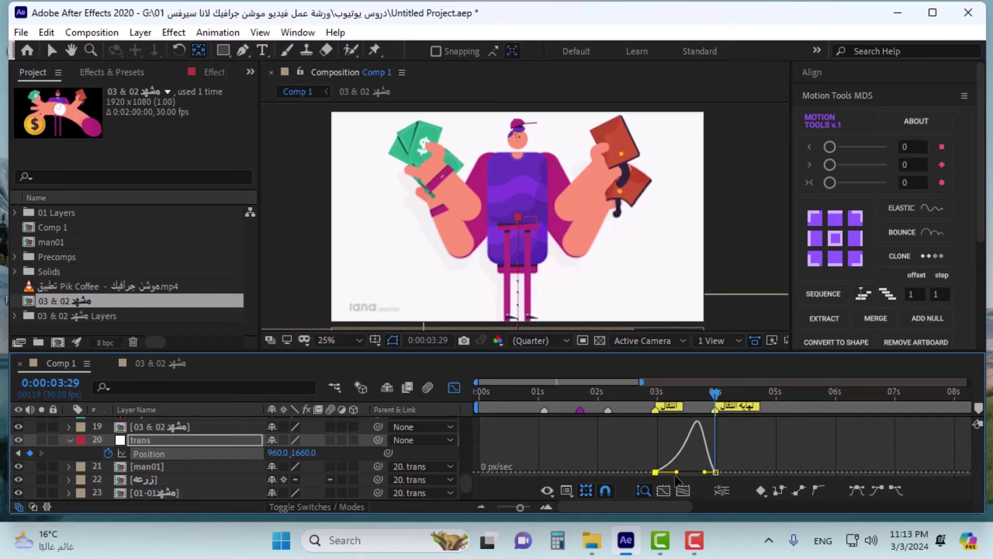
pyautogui.click(454, 387)
# - Preview the scene transition from 0:00:02:27
pyautogui.click(650, 397)
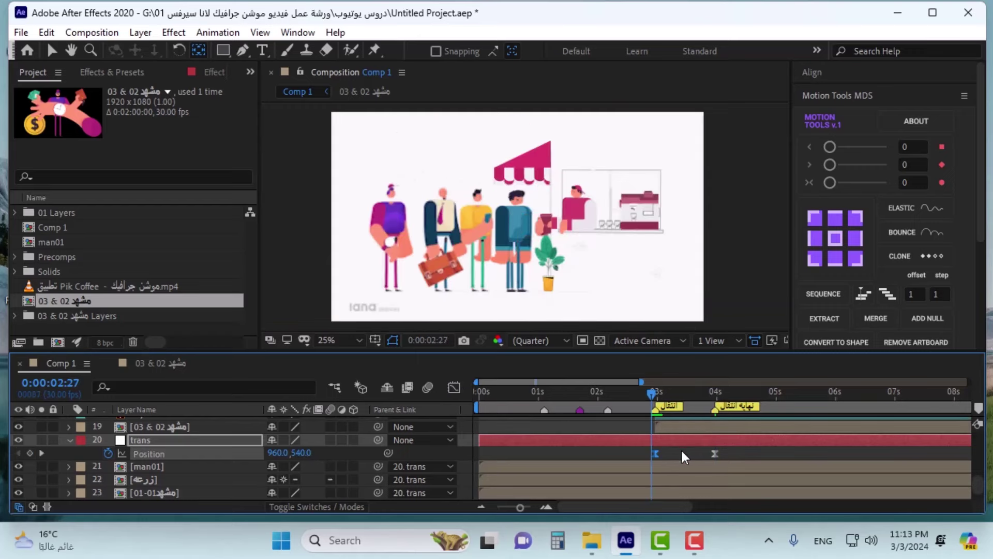
pyautogui.press('space')
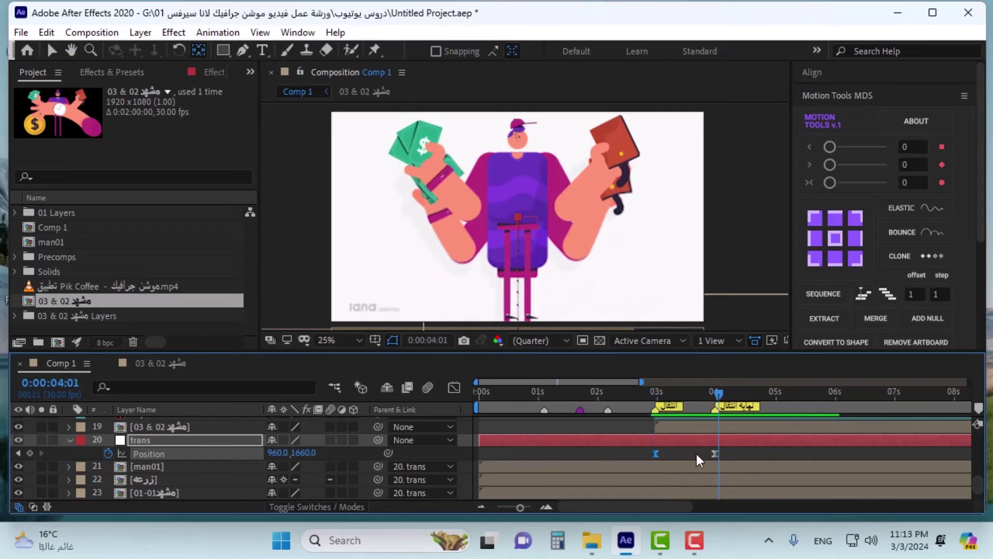
pyautogui.press('space')
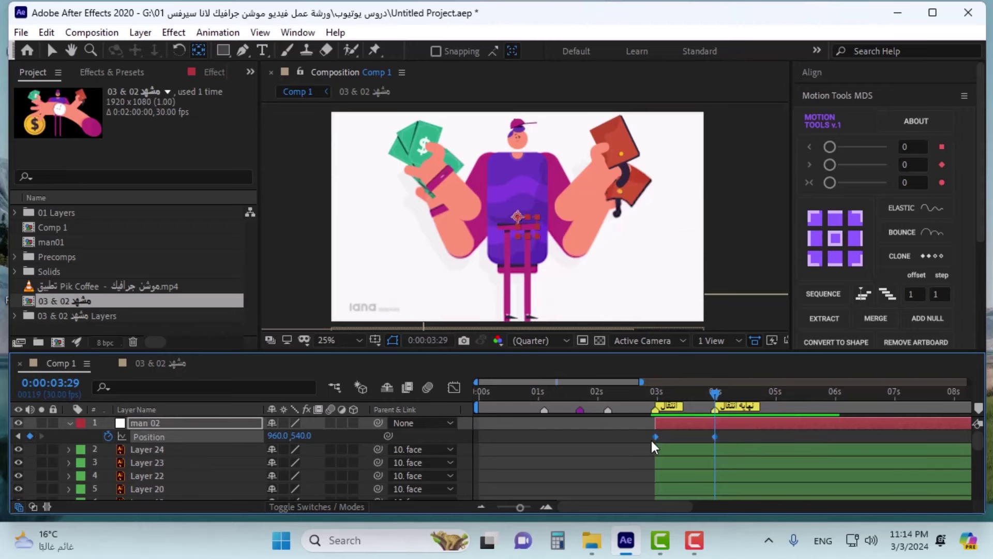
# - Apply Easy Ease to both position keyframes of the man 02 null
pyautogui.rightClick(654, 437)
pyautogui.moveTo(709, 426)
pyautogui.click(467, 330)
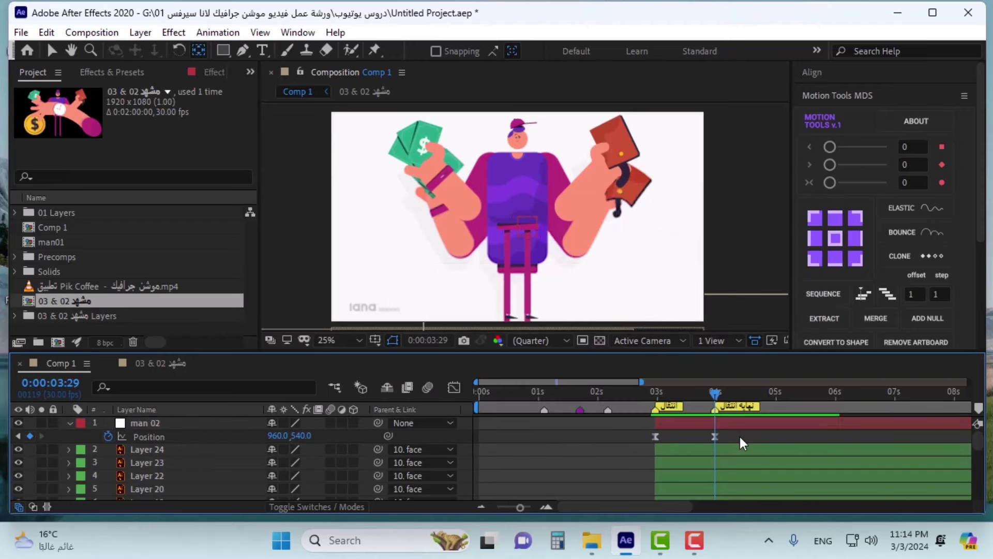
# - Lower the man 02 null below the frame at its first position keyframe, 0:00:02:29, to 960, 1628
pyautogui.click(655, 437)
pyautogui.scroll(-2, 575, 228)
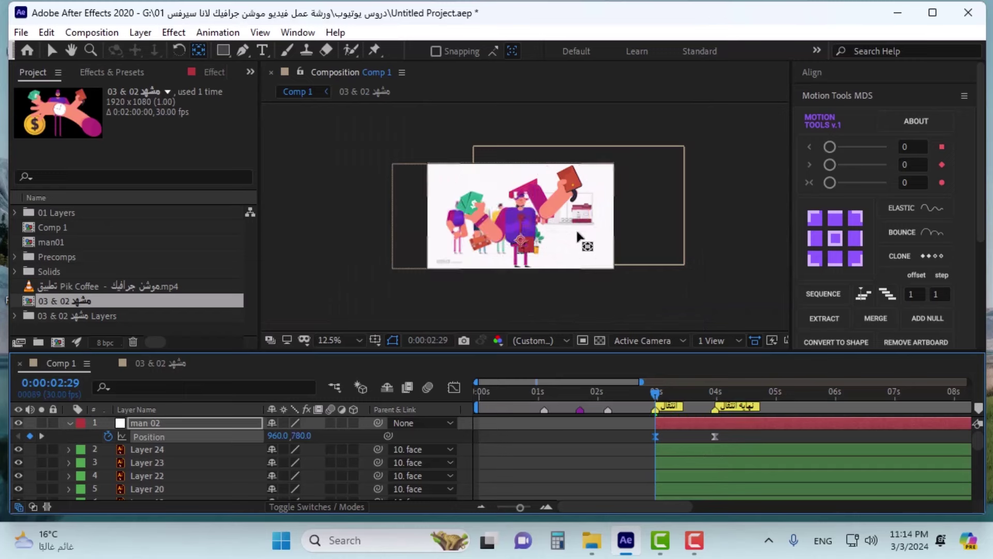
pyautogui.hotkey('shift', 'Down')
pyautogui.hotkey('shift', 'Down')
pyautogui.hotkey('shift', 'Down')
pyautogui.hotkey('shift', 'Down')
pyautogui.hotkey('shift', 'Down')
pyautogui.hotkey('shift', 'Down')
pyautogui.hotkey('shift', 'Down')
pyautogui.hotkey('shift', 'Down')
pyautogui.hotkey('shift', 'Down')
pyautogui.hotkey('shift', 'Down')
pyautogui.hotkey('shift', 'Down')
pyautogui.hotkey('shift', 'Down')
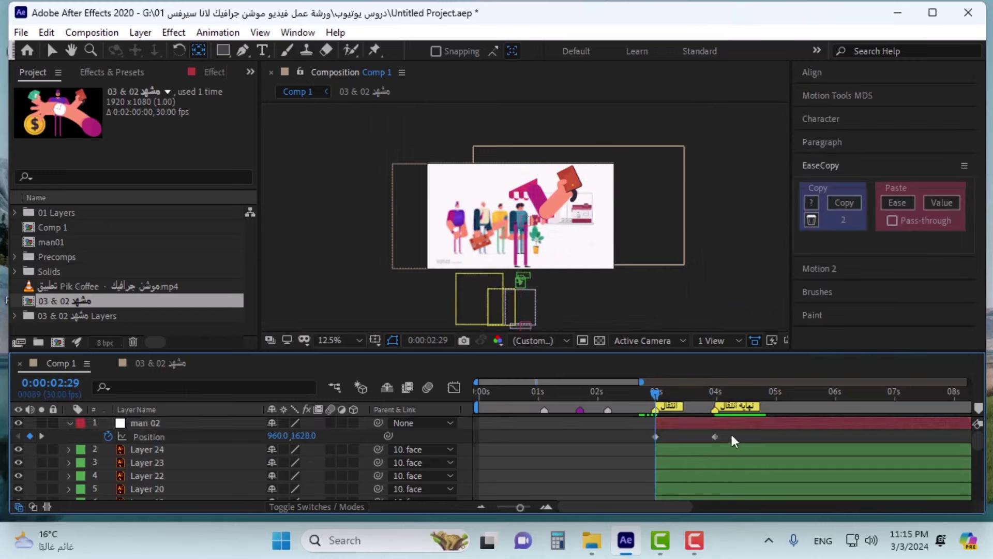
# - Ease both man 02 position keyframes and shape their speed graph to peak early in the move
pyautogui.moveTo(731, 435); pyautogui.dragTo(642, 441)
pyautogui.rightClick(653, 437)
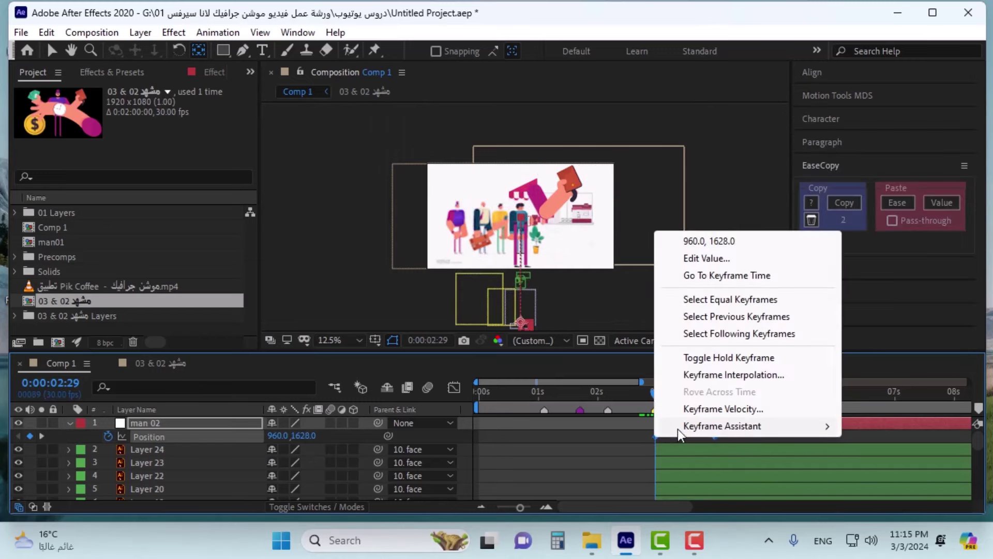
pyautogui.moveTo(677, 429)
pyautogui.click(438, 330)
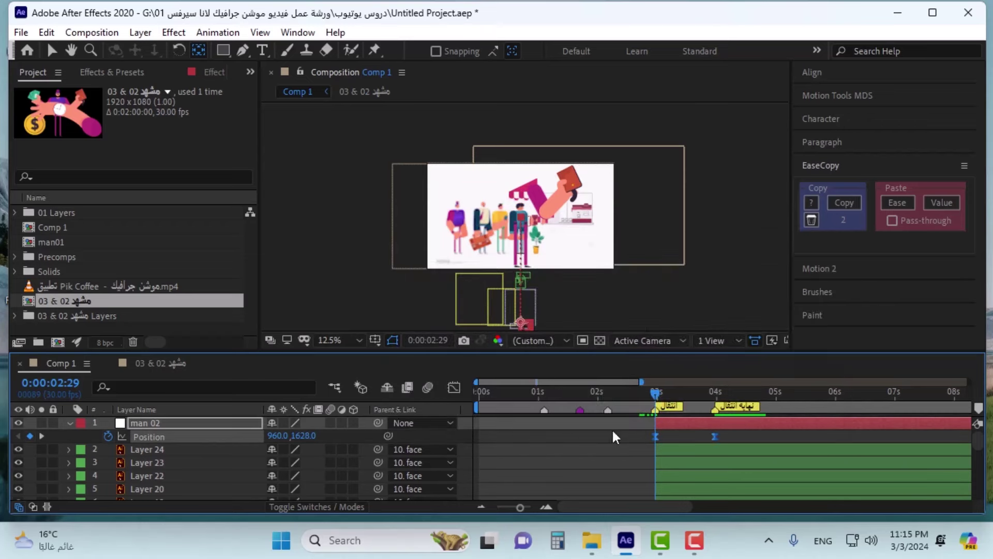
pyautogui.click(455, 388)
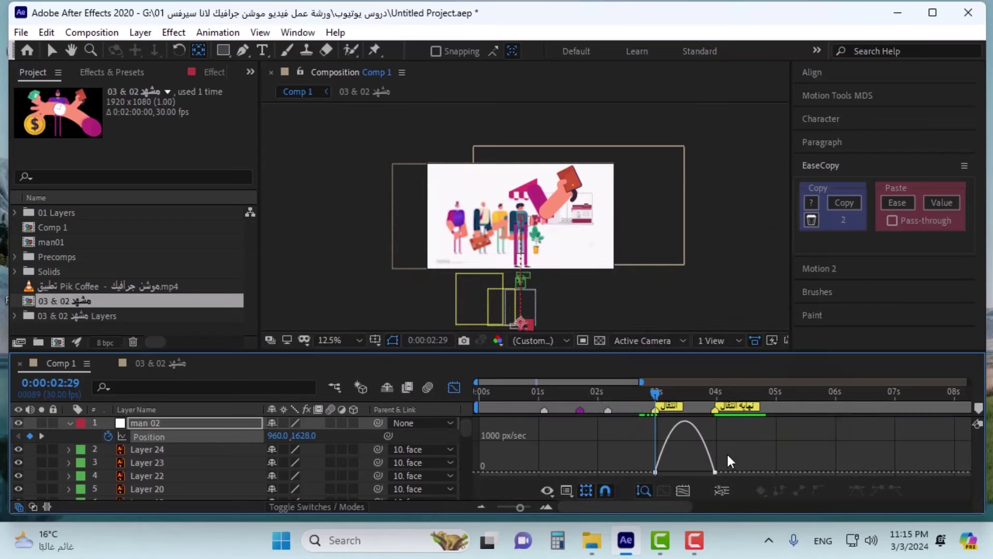
pyautogui.moveTo(727, 452); pyautogui.dragTo(694, 473)
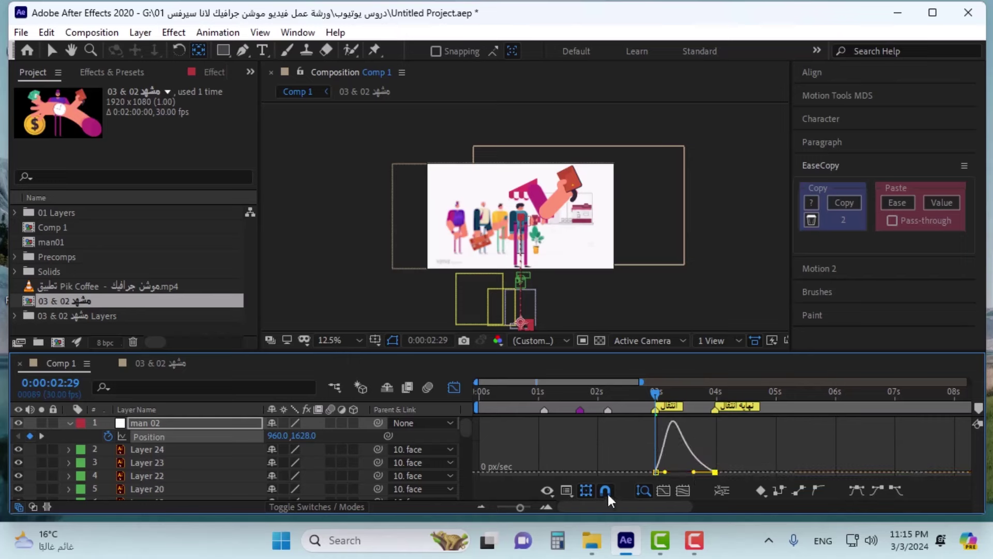
pyautogui.click(454, 387)
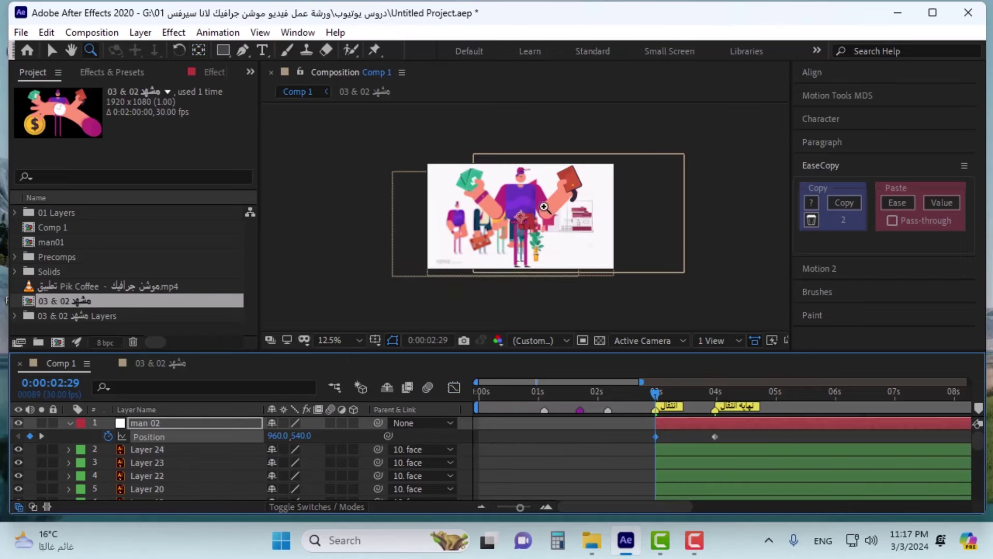
# - Try lowering the man 02 null to 960, 780 at 0:00:02:29, and return it to 960, 540
pyautogui.hotkey('shift', 'Down')
pyautogui.hotkey('shift', 'Down')
pyautogui.hotkey('shift', 'Down')
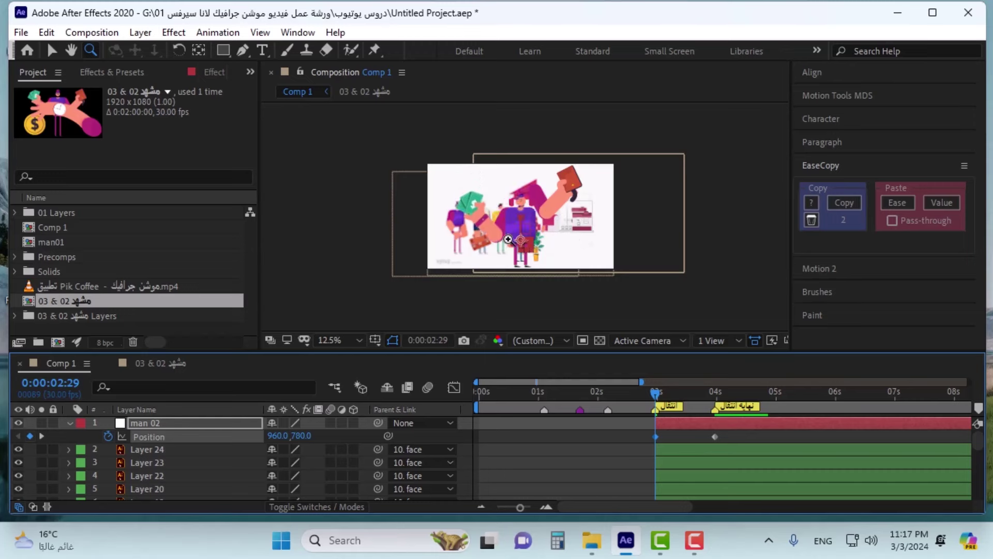
pyautogui.hotkey('shift', 'Up')
pyautogui.hotkey('shift', 'Up')
pyautogui.hotkey('shift', 'Up')
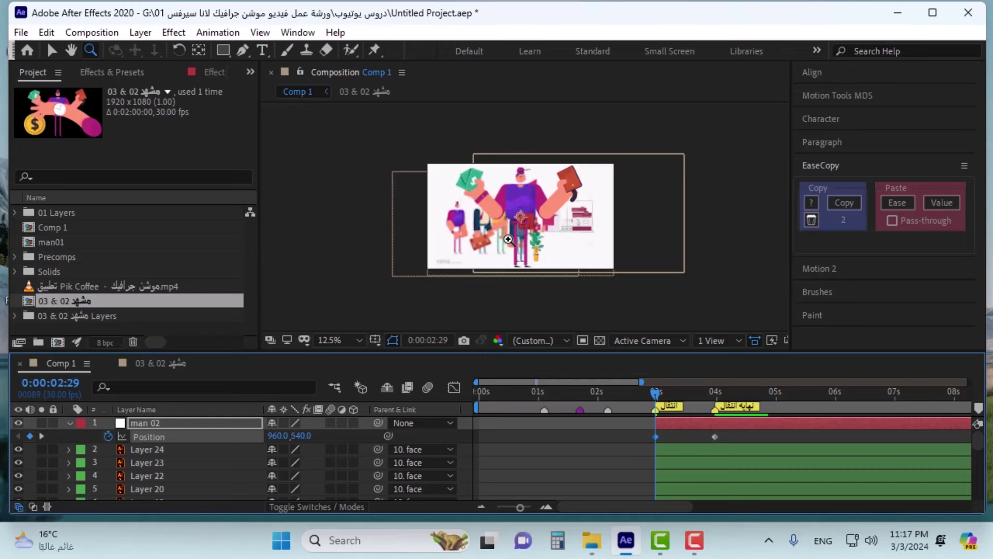
# - Parent Layer 26 to the body layer and Layer 13 copy to Layer 26
pyautogui.press('F2')
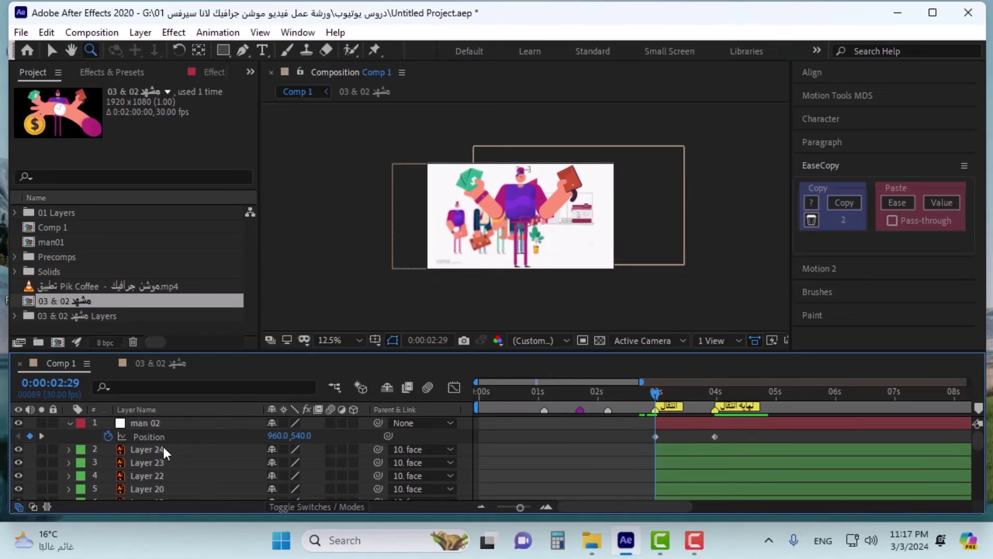
pyautogui.click(165, 450)
pyautogui.scroll(-4, 165, 456)
pyautogui.click(143, 434)
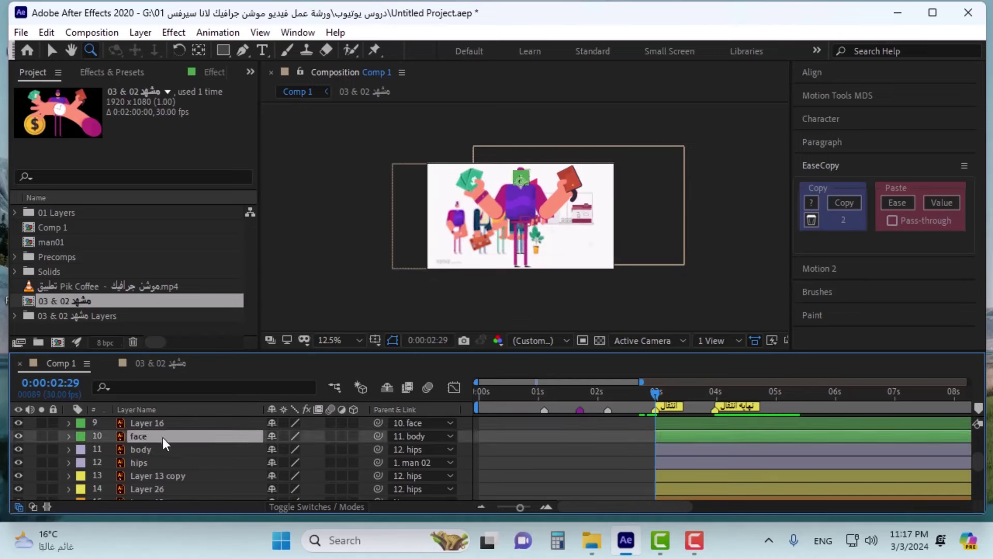
pyautogui.click(161, 449)
pyautogui.click(161, 462)
pyautogui.click(163, 476)
pyautogui.scroll(-3, 162, 480)
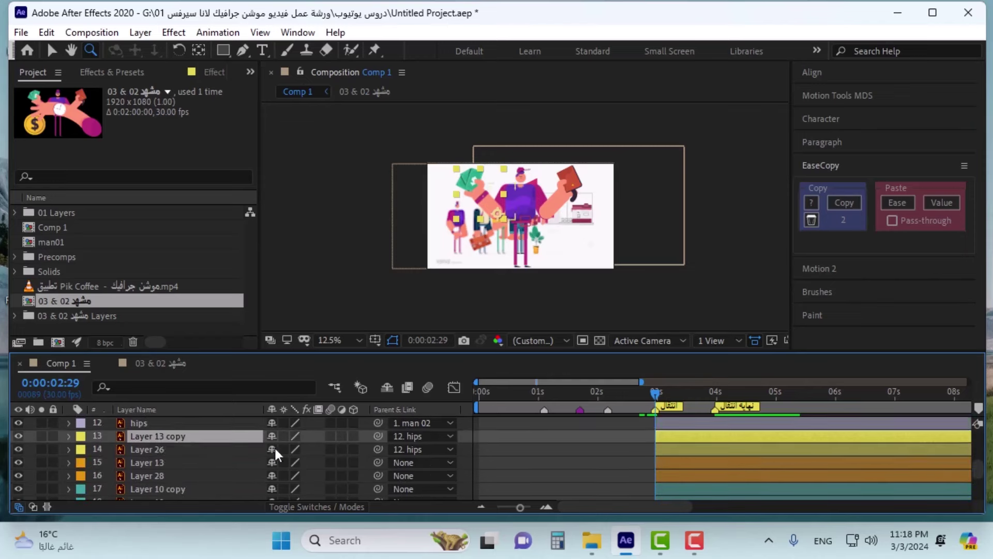
pyautogui.click(168, 450)
pyautogui.click(397, 450)
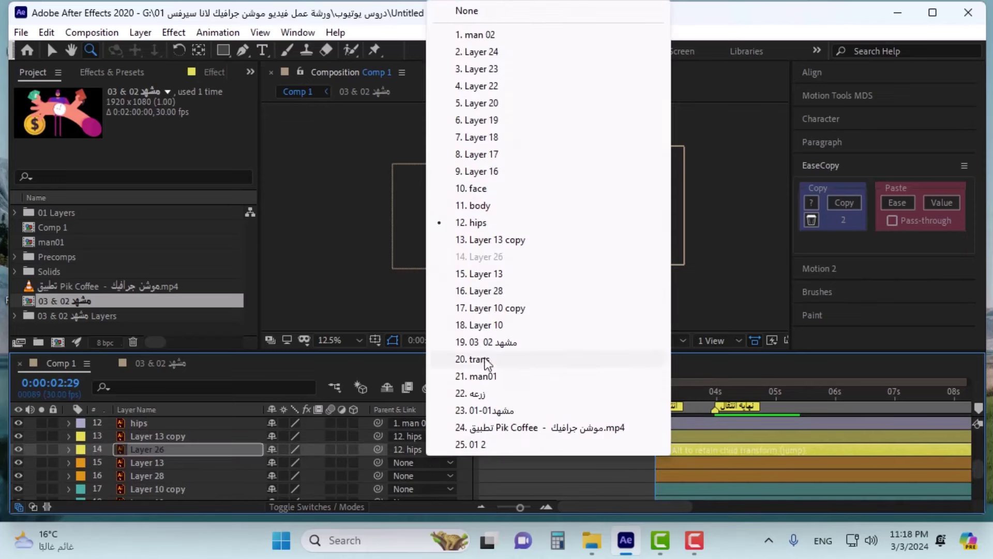
pyautogui.click(472, 205)
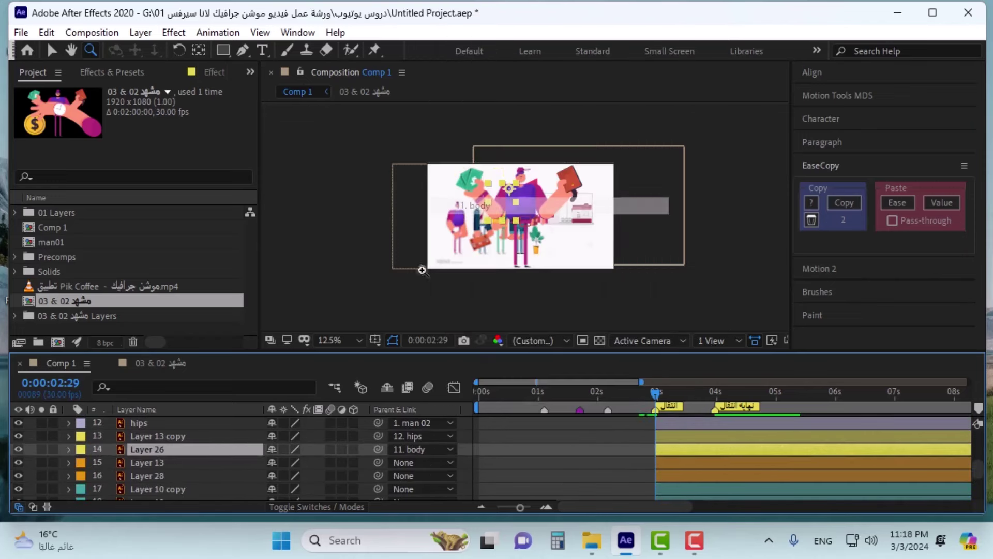
pyautogui.click(169, 436)
pyautogui.moveTo(378, 436); pyautogui.dragTo(157, 451)
# - Parent Layer 28 to the body layer and Layer 13 to Layer 28
pyautogui.click(157, 462)
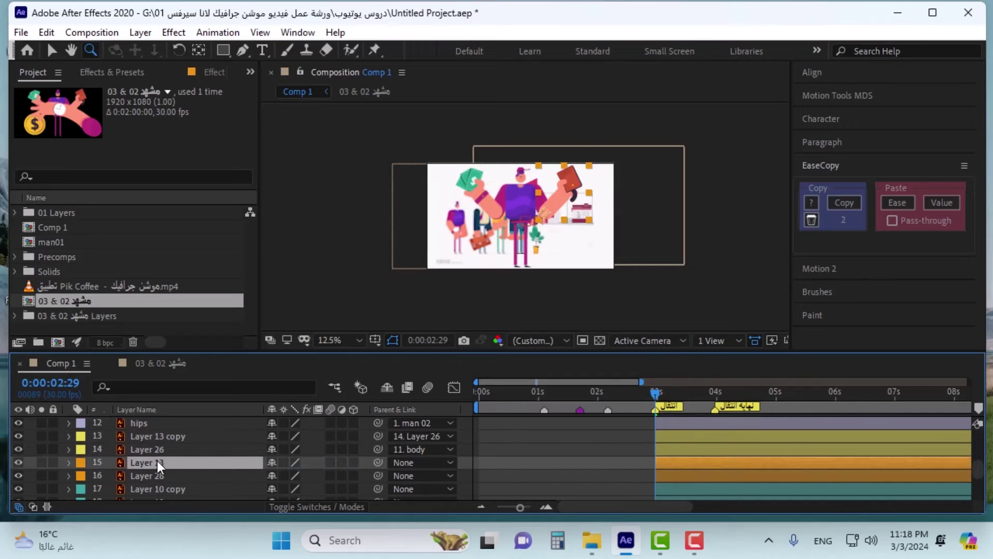
pyautogui.click(154, 476)
pyautogui.click(409, 475)
pyautogui.click(448, 221)
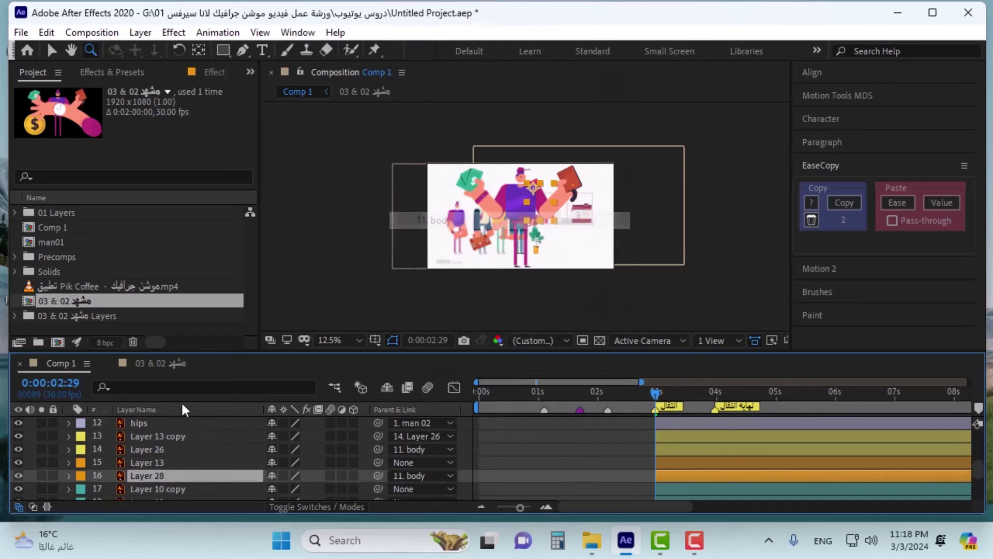
pyautogui.click(181, 463)
pyautogui.moveTo(378, 462); pyautogui.dragTo(215, 476)
# - Parent both Layer 10 copy and Layer 10 to the hips layer
pyautogui.click(215, 476)
pyautogui.scroll(-1, 226, 452)
pyautogui.click(197, 451)
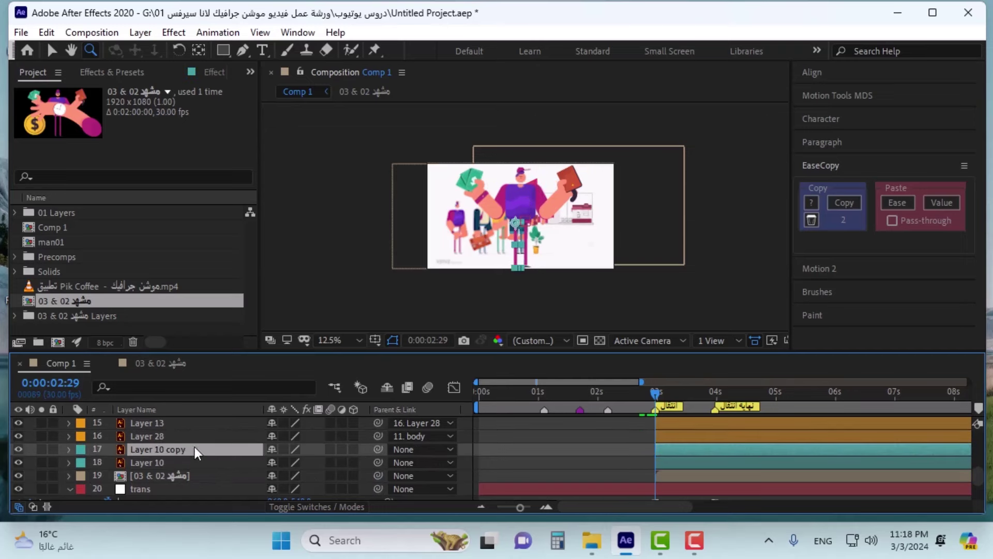
pyautogui.click(408, 449)
pyautogui.click(455, 237)
pyautogui.click(432, 463)
pyautogui.click(432, 465)
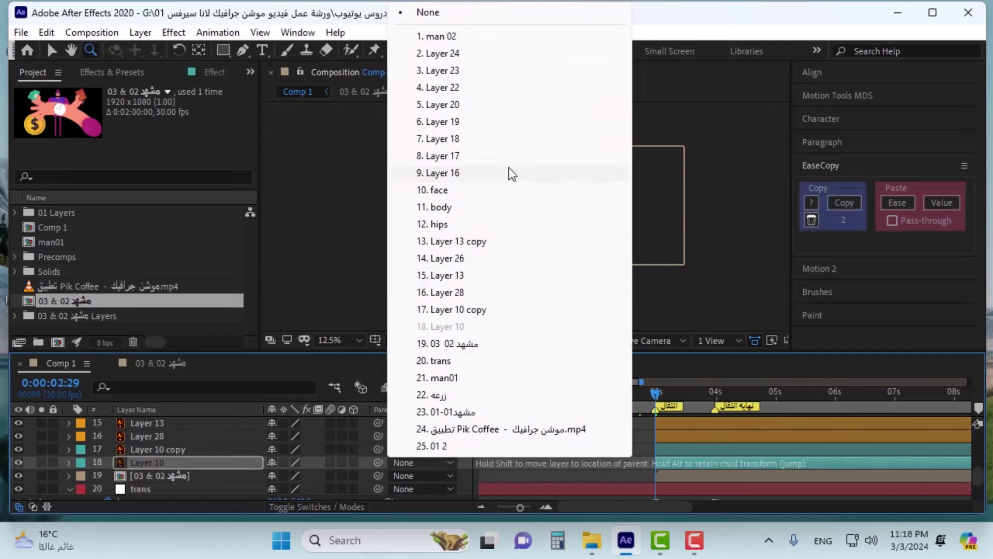
pyautogui.click(445, 226)
# - Lower the man 02 null below the frame to 960, 1660 at its first position keyframe, 0:00:02:29
pyautogui.scroll(5, 181, 458)
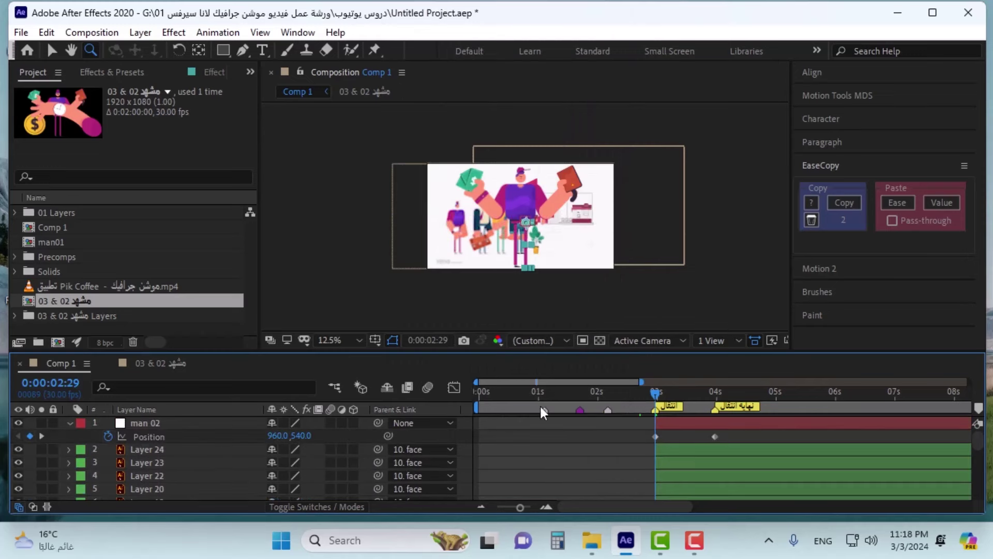
pyautogui.click(655, 436)
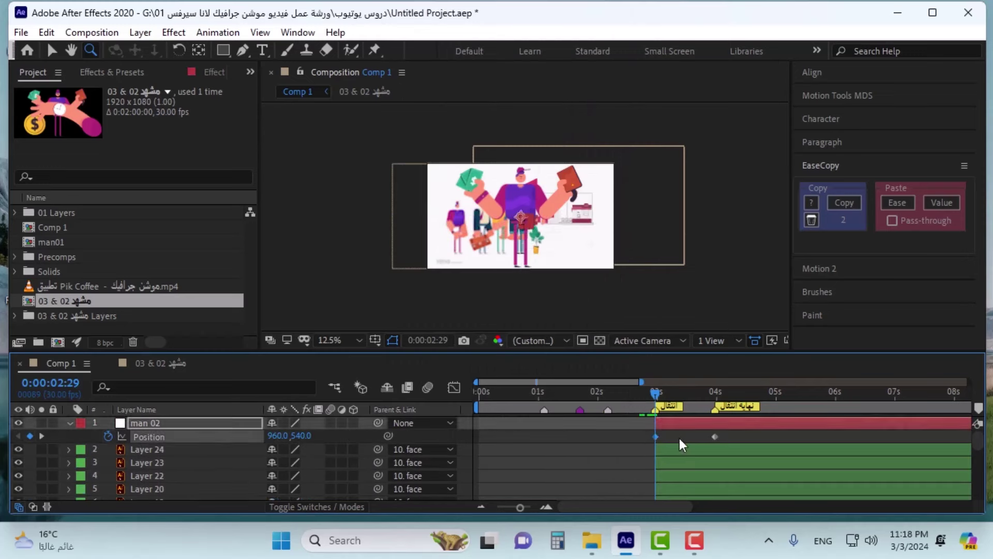
pyautogui.hotkey('shift', 'Down')
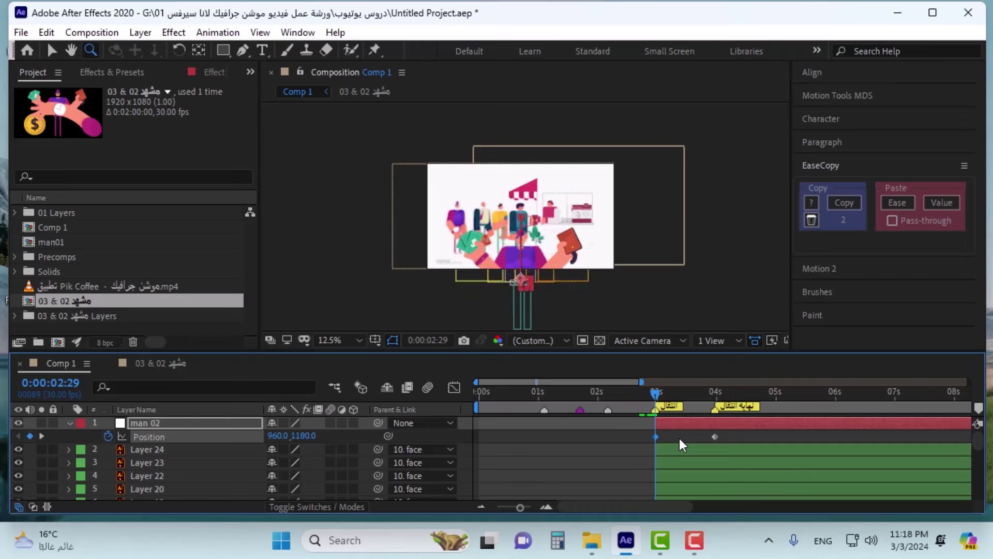
pyautogui.hotkey('shift', 'Down')
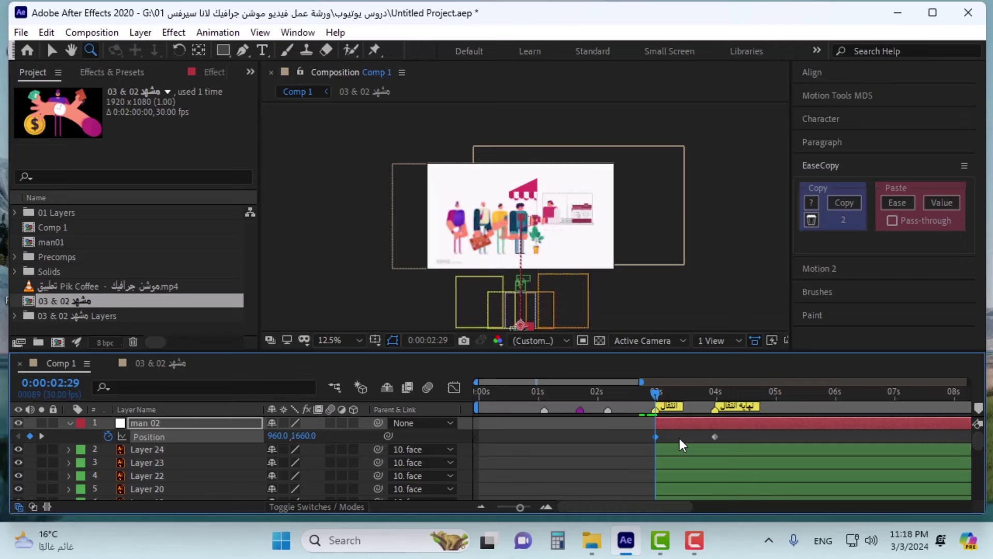
# - Lower the man 02 null to 960, 724 at its second position keyframe, 0:00:03:29
pyautogui.press('k')
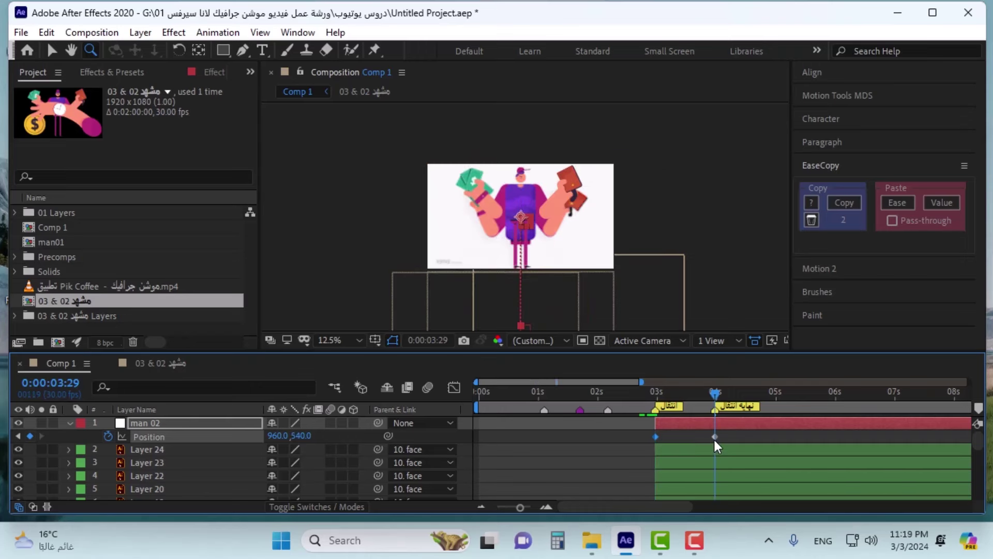
pyautogui.click(715, 437)
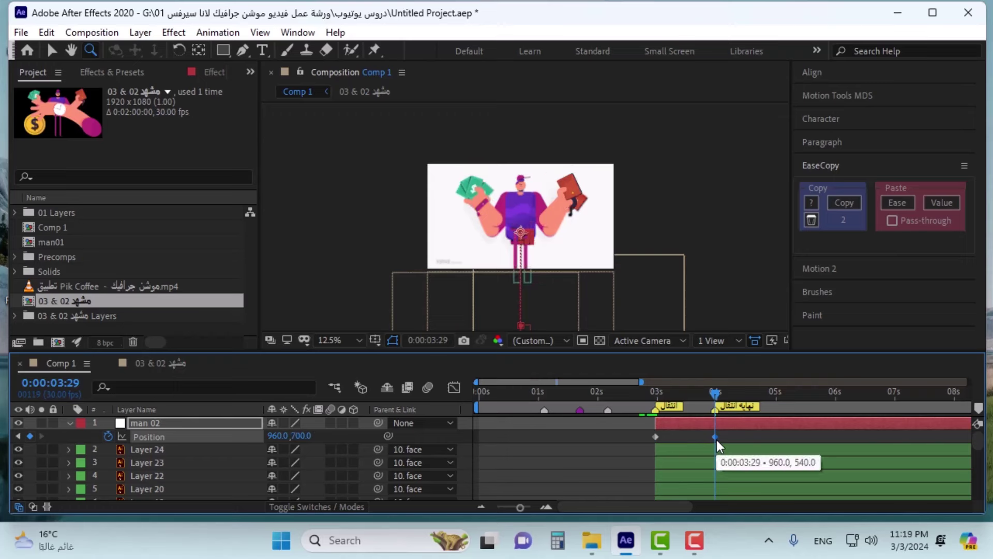
pyautogui.press('Down')
pyautogui.press('Down')
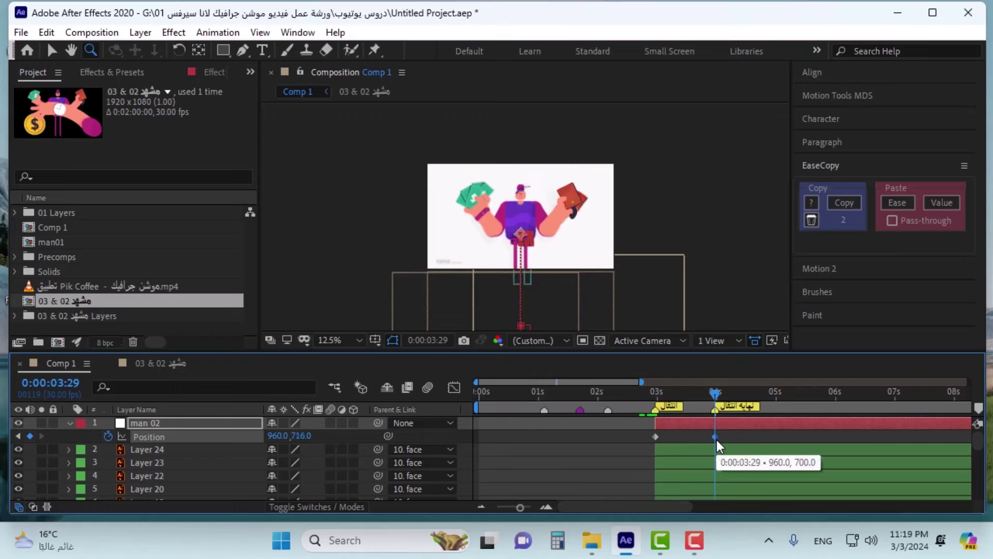
pyautogui.press('Down')
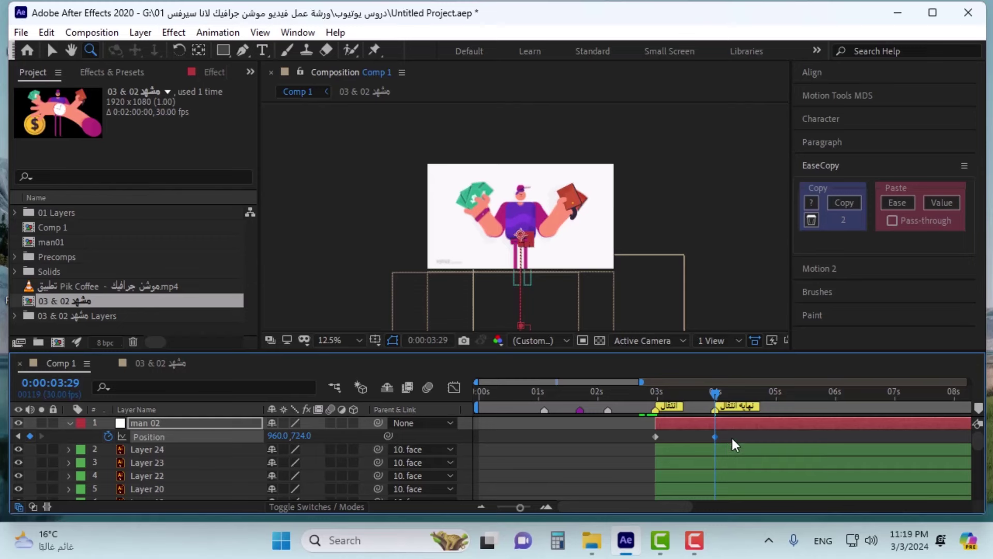
# - Apply Easy Ease to both man 02 position keyframes, reshape their speed graph for a faster start, and preview the move
pyautogui.click(731, 439)
pyautogui.moveTo(737, 439); pyautogui.dragTo(646, 442)
pyautogui.rightClick(653, 437)
pyautogui.moveTo(724, 424)
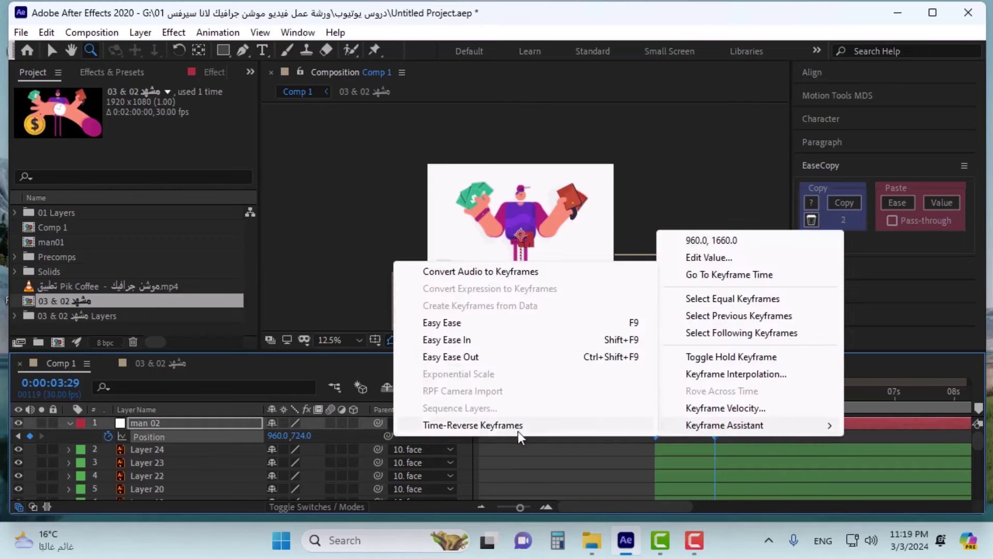
pyautogui.click(451, 325)
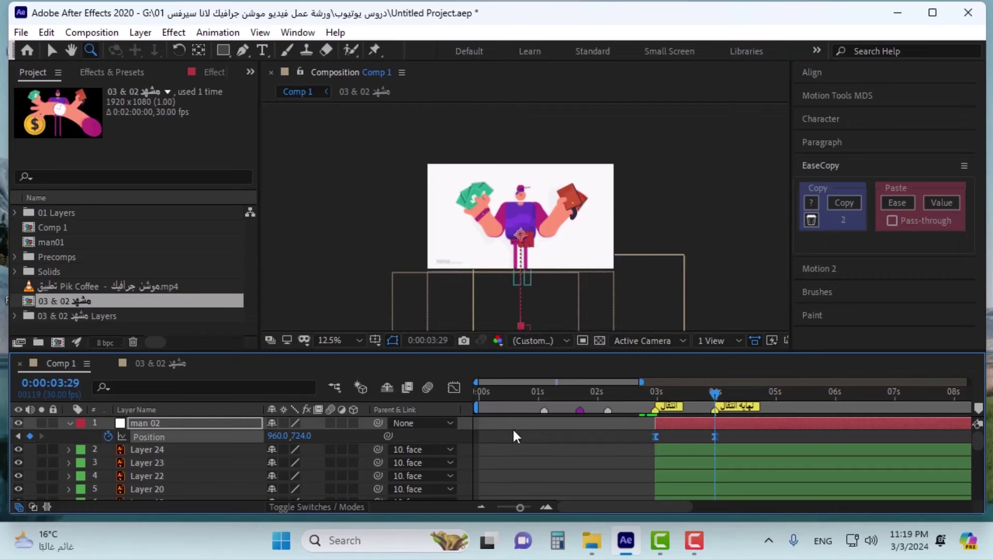
pyautogui.click(454, 388)
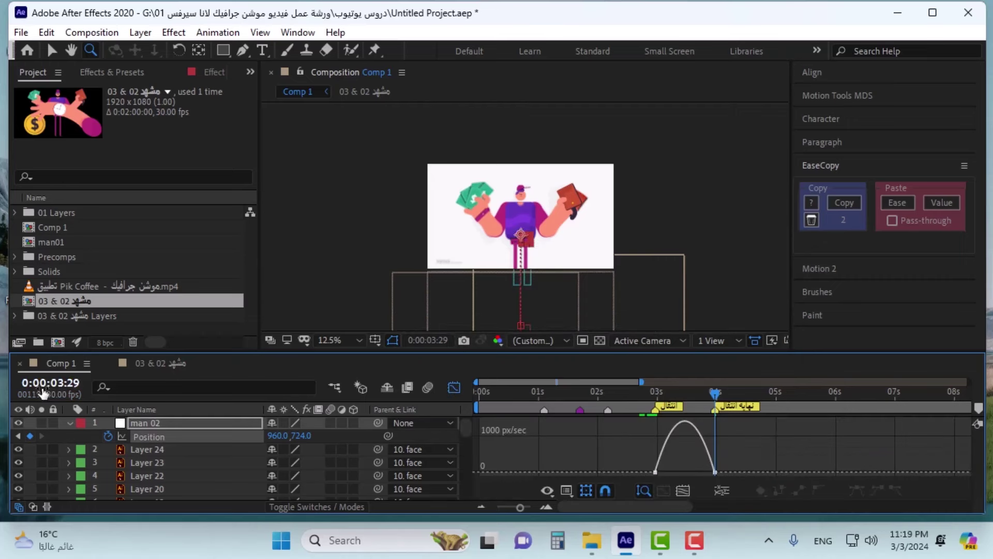
pyautogui.click(51, 50)
pyautogui.moveTo(738, 454); pyautogui.dragTo(695, 471)
pyautogui.click(453, 387)
pyautogui.click(656, 391)
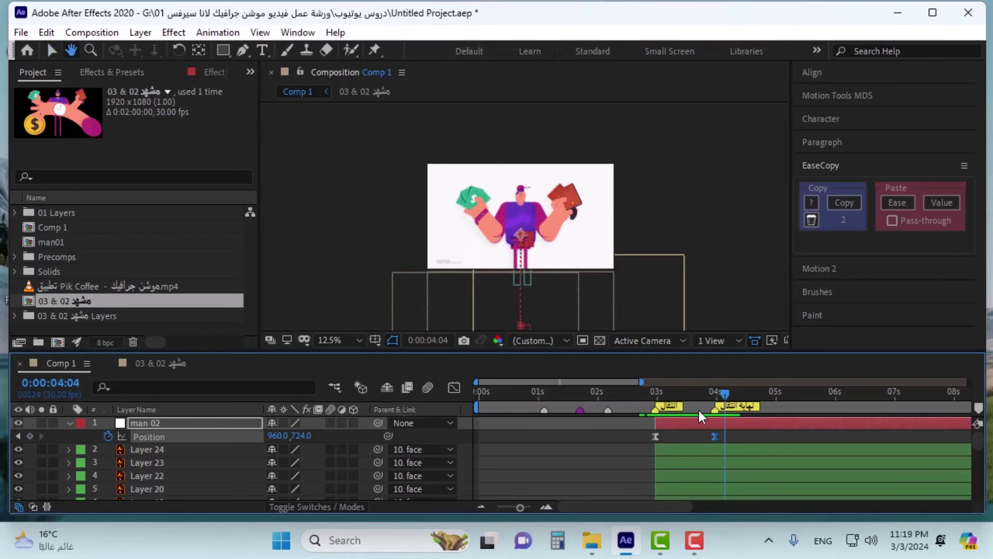
pyautogui.click(655, 395)
pyautogui.moveTo(657, 399); pyautogui.dragTo(687, 423)
# - Shift layers 1 to 19, from man 02 down to the مشهد 02 & 03 precomp, about seven frames later in time
pyautogui.press('k')
pyautogui.scroll(-5, 675, 442)
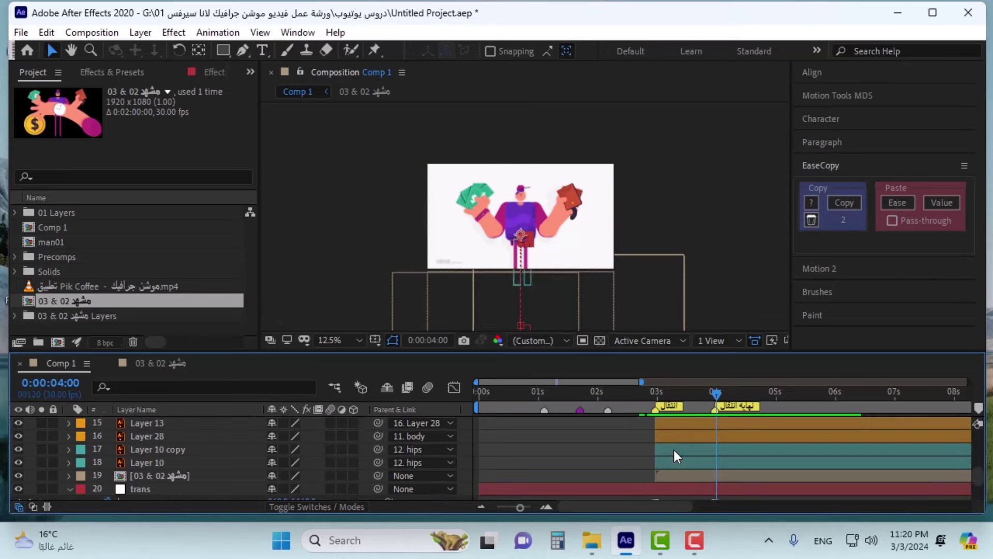
pyautogui.scroll(-3, 673, 455)
pyautogui.click(657, 449)
pyautogui.scroll(3, 662, 462)
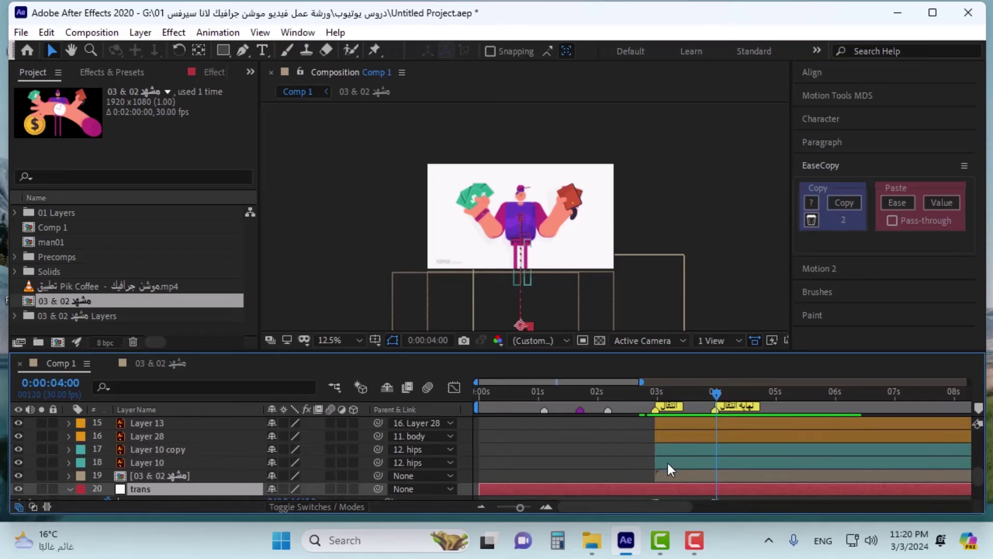
pyautogui.click(667, 475)
pyautogui.scroll(5, 671, 435)
pyautogui.keyDown('shift'); pyautogui.click(673, 424); pyautogui.keyUp('shift')
pyautogui.hotkey('alt', 'pagedown')
pyautogui.hotkey('alt', 'pagedown')
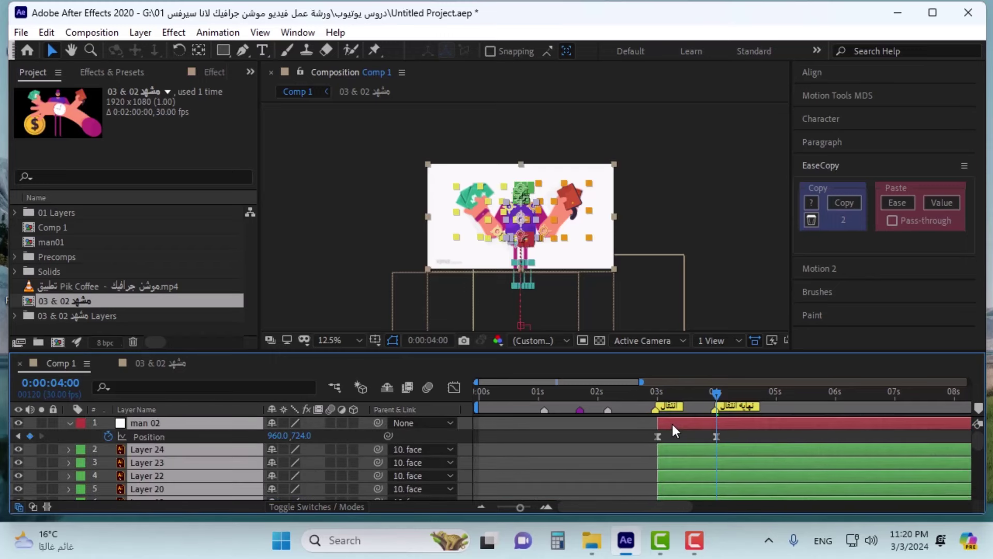
pyautogui.hotkey('alt', 'pagedown')
pyautogui.hotkey('alt', 'pagedown')
pyautogui.hotkey('alt', 'pagedown')
pyautogui.hotkey('alt', 'pagedown')
pyautogui.hotkey('alt', 'pagedown')
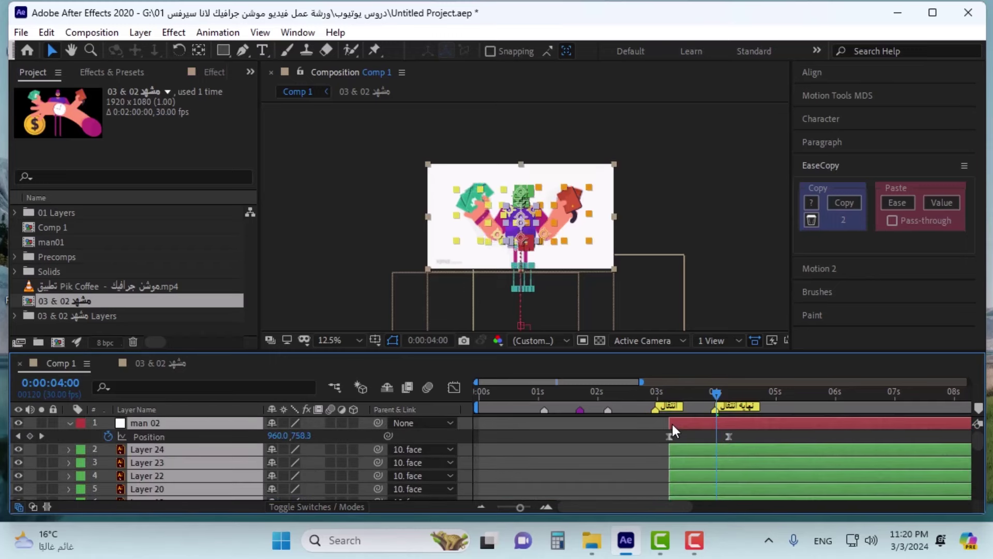
# - Check the overlap around 0:00:03:17 and shift the selected layers back about three frames, starting near 0:00:03:03
pyautogui.moveTo(660, 395); pyautogui.dragTo(693, 389)
pyautogui.scroll(4, 538, 270)
pyautogui.click(16, 427)
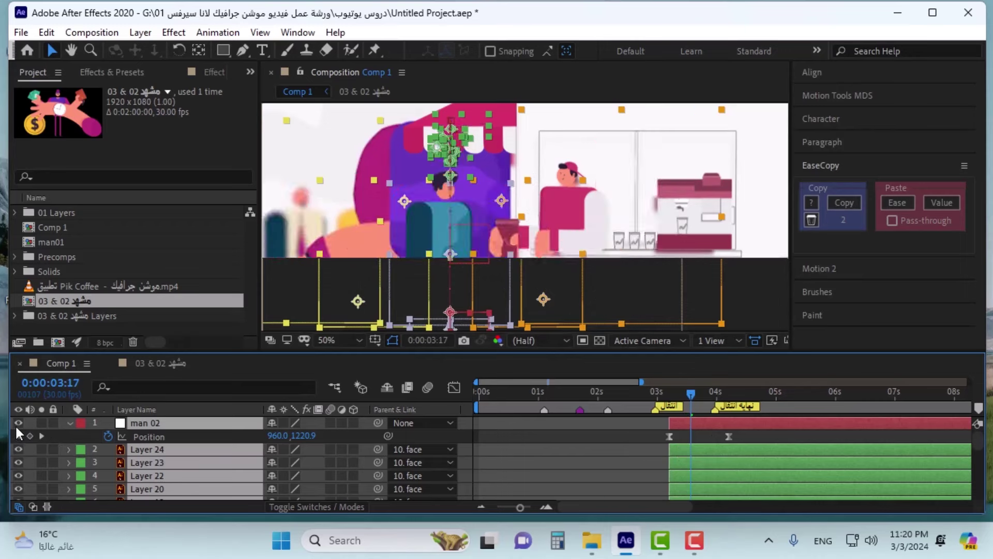
pyautogui.click(16, 427)
pyautogui.hotkey('alt', 'pageup')
pyautogui.hotkey('alt', 'pageup')
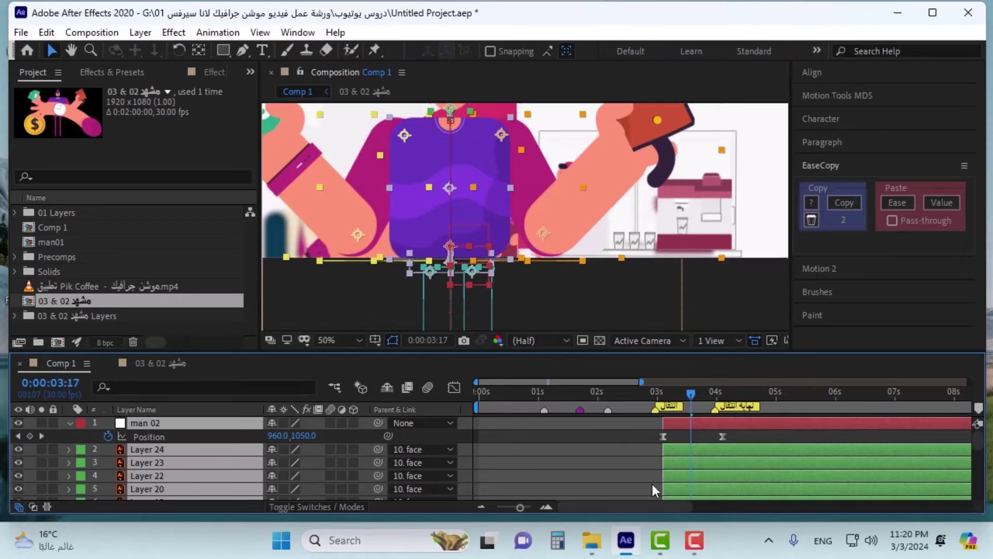
pyautogui.press('pageup')
pyautogui.hotkey('alt', 'pageup')
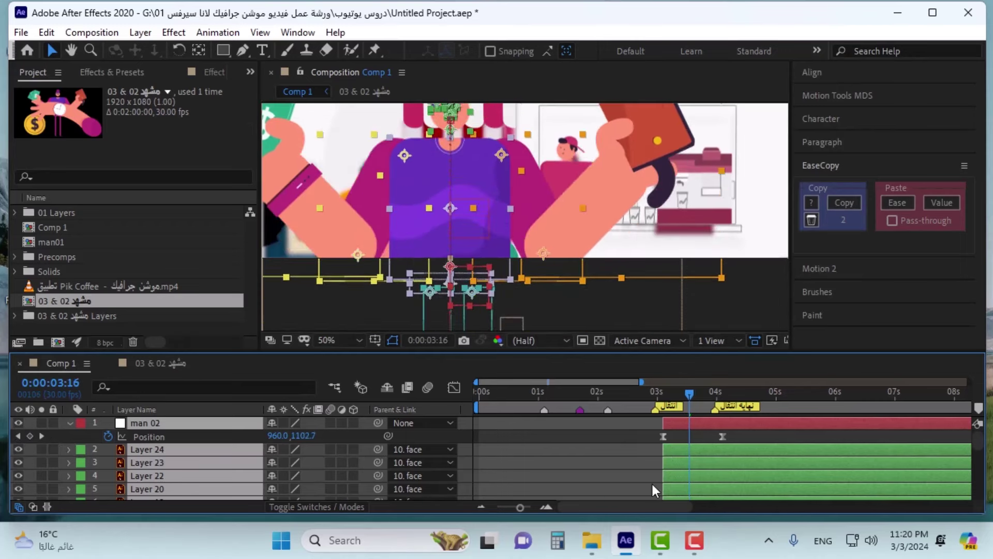
pyautogui.hotkey('alt', 'pagedown')
pyautogui.hotkey('alt', 'pageup')
# - Examine the scene transition frame by frame from about 0:00:03:01 to 0:00:03:22, comparing the man's rise with the first scene's exit
pyautogui.scroll(-2, 719, 310)
pyautogui.scroll(-7, 664, 403)
pyautogui.scroll(3, 663, 401)
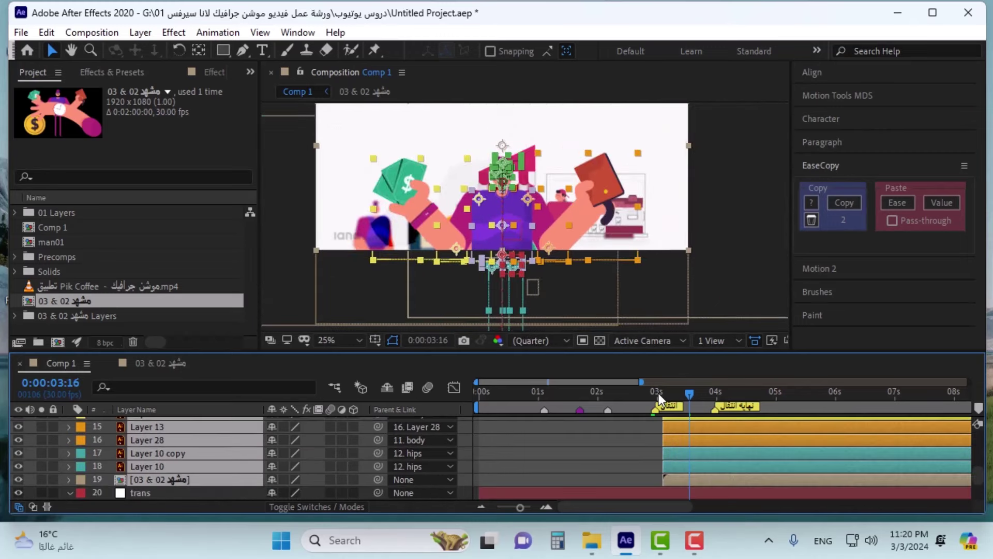
pyautogui.click(659, 393)
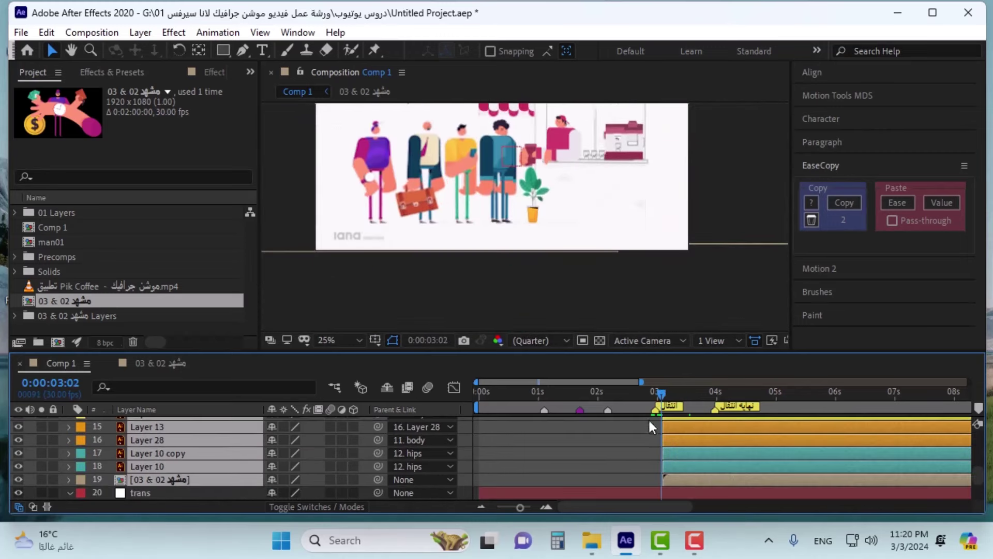
pyautogui.scroll(-3, 647, 418)
pyautogui.press('pageup')
pyautogui.press('pageup')
pyautogui.press('pagedown')
pyautogui.press('pagedown')
pyautogui.press('pagedown')
pyautogui.press('pagedown')
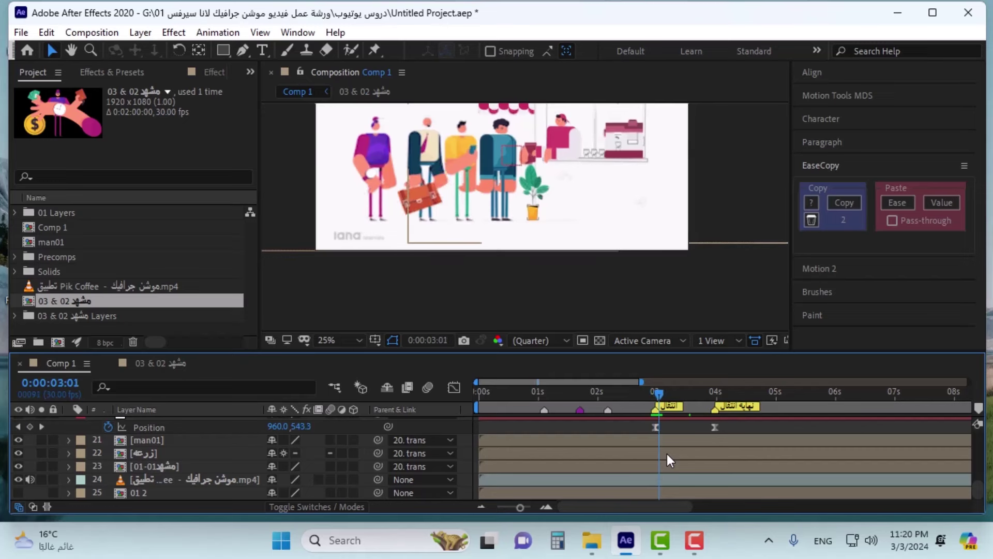
pyautogui.press('pagedown')
pyautogui.press('pagedown')
pyautogui.press('pagedown')
pyautogui.press('pagedown')
pyautogui.press('pagedown')
pyautogui.press('pagedown')
pyautogui.press('pagedown')
pyautogui.press('pagedown')
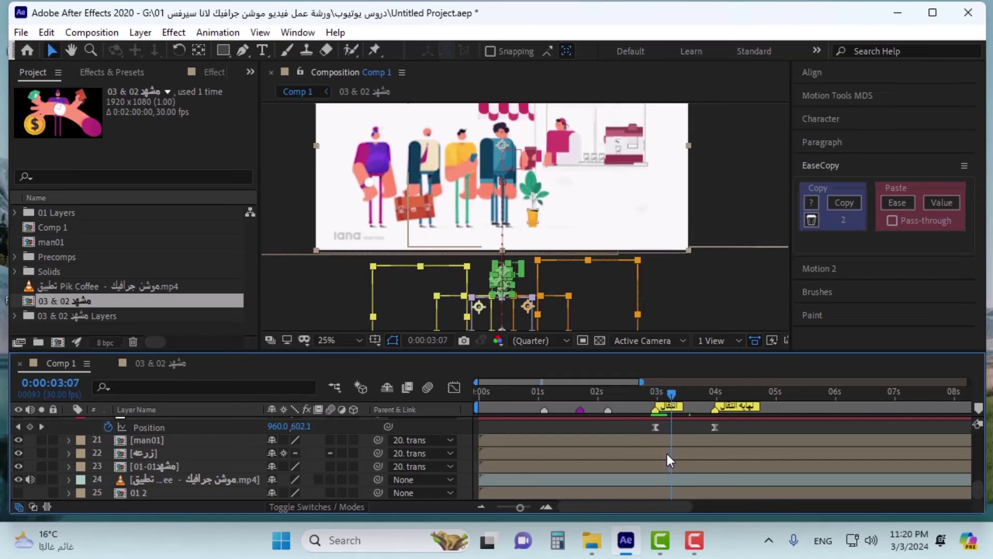
pyautogui.press('pagedown')
pyautogui.press('pagedown')
pyautogui.press('pagedown')
pyautogui.press('pagedown')
pyautogui.press('pagedown')
pyautogui.press('pagedown')
pyautogui.press('pagedown')
pyautogui.press('pagedown')
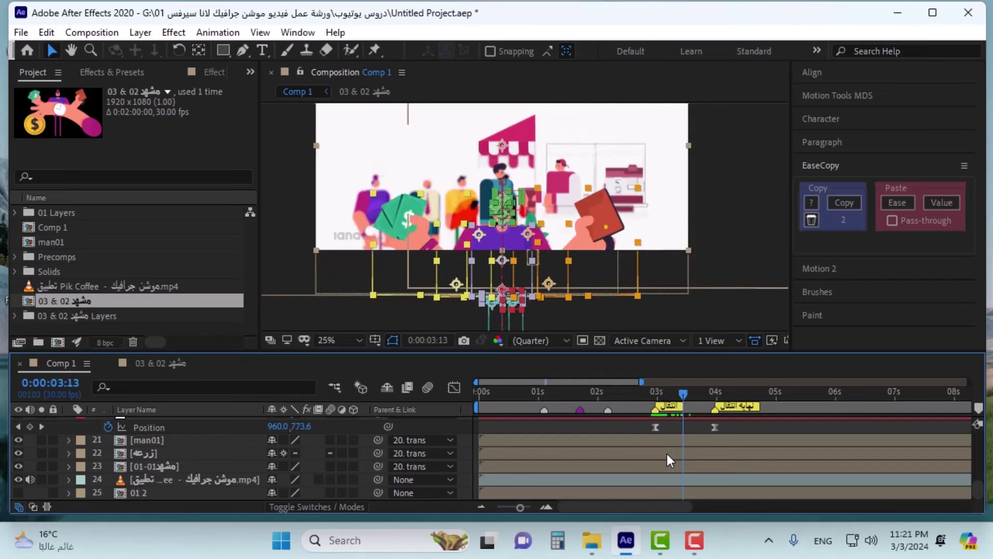
pyautogui.press('pagedown')
pyautogui.press('pagedown')
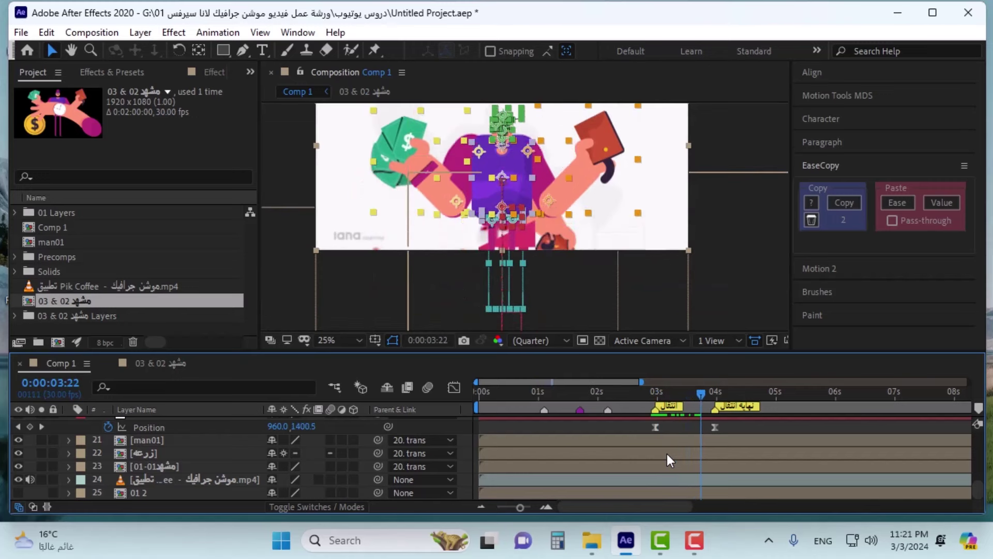
pyautogui.click(680, 426)
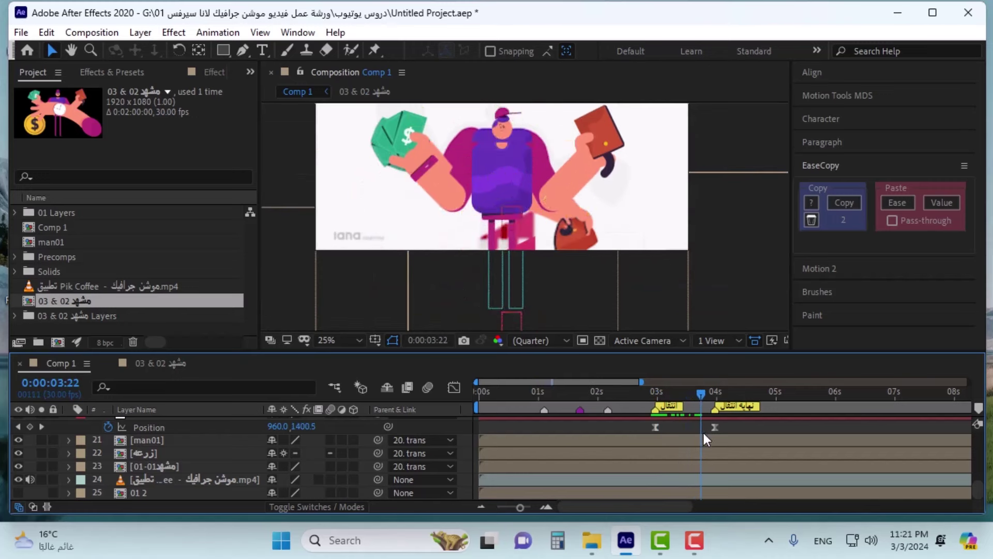
# - Review the rise up to 0:00:03:29 and add a Position keyframe to the face layer at 0:00:03:22
pyautogui.scroll(2, 689, 451)
pyautogui.moveTo(651, 397); pyautogui.dragTo(666, 369)
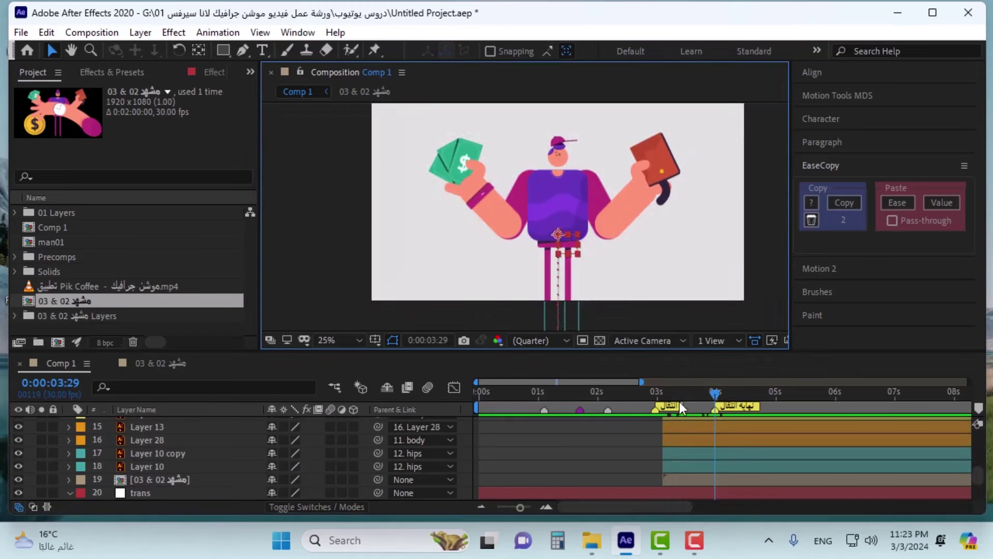
pyautogui.moveTo(667, 394); pyautogui.dragTo(701, 396)
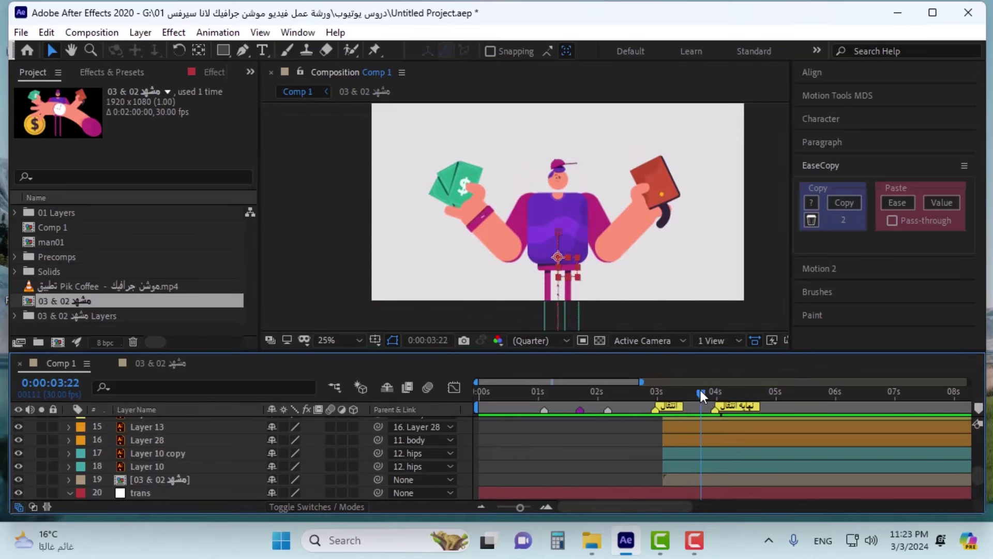
pyautogui.scroll(6, 676, 432)
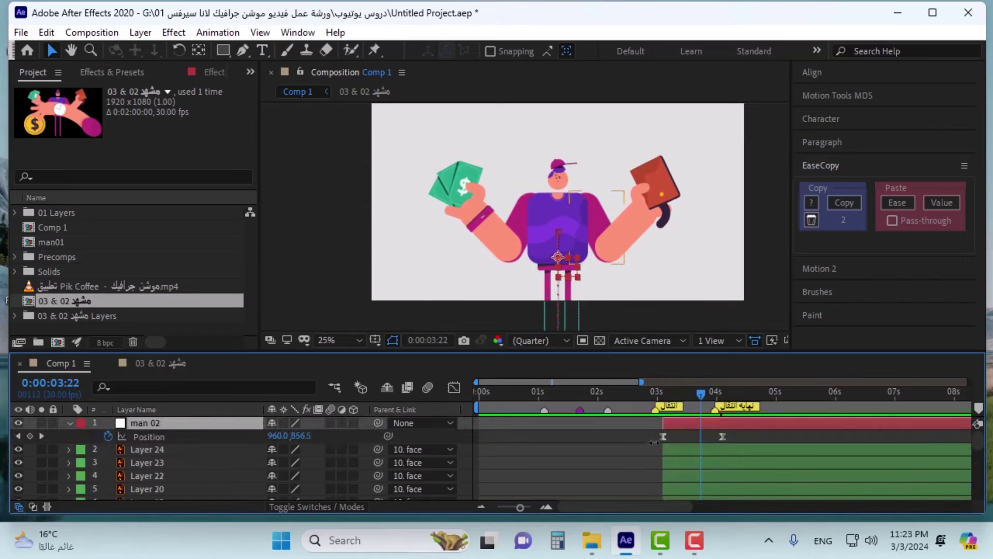
pyautogui.click(175, 448)
pyautogui.scroll(-1, 176, 461)
pyautogui.scroll(-1, 166, 468)
pyautogui.click(150, 475)
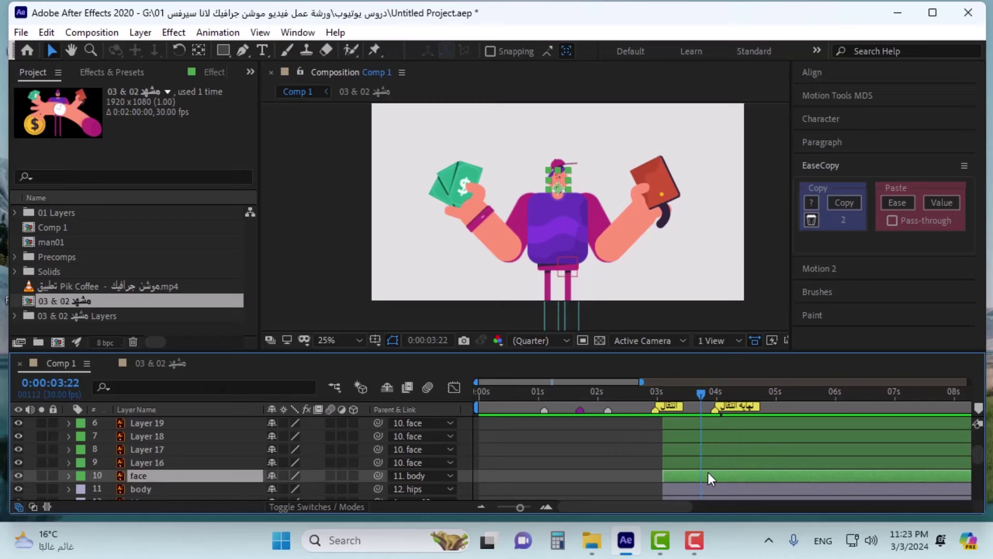
pyautogui.hotkey('alt', 'shift', 'p')
# - Move back ten frames to 0:00:03:12 and lower the face layer well down into the torso
pyautogui.hotkey('shift', 'pageup')
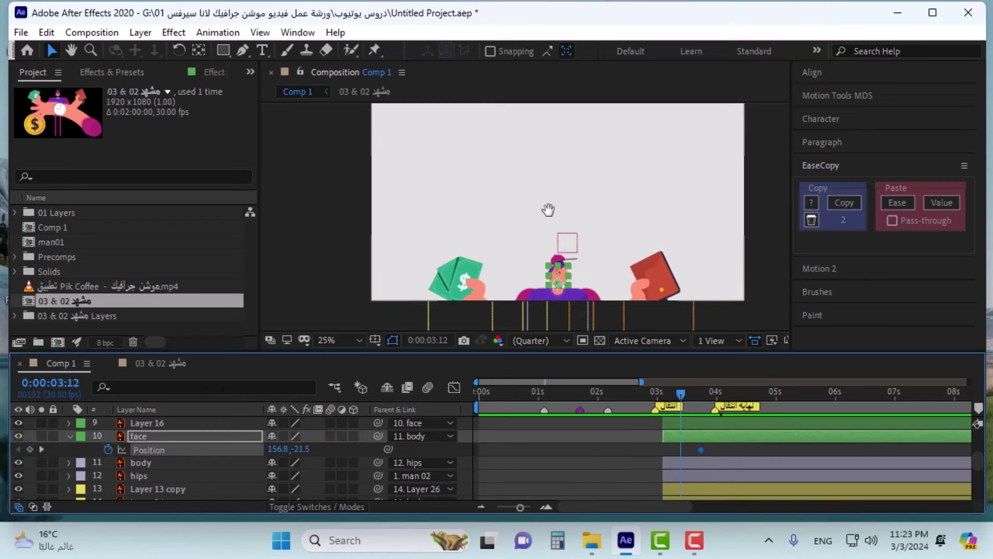
pyautogui.moveTo(548, 211); pyautogui.dragTo(554, 136)
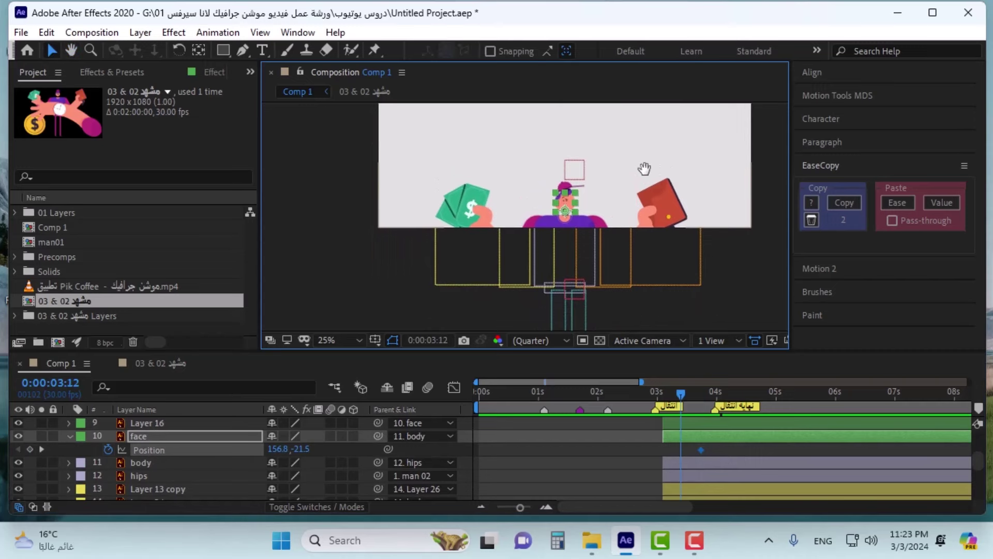
pyautogui.hotkey('shift', 'Down')
pyautogui.hotkey('shift', 'Down')
pyautogui.hotkey('shift', 'Down')
pyautogui.hotkey('shift', 'Down')
pyautogui.hotkey('shift', 'Down')
pyautogui.hotkey('shift', 'Down')
pyautogui.hotkey('shift', 'Down')
pyautogui.hotkey('shift', 'Down')
pyautogui.hotkey('shift', 'Down')
pyautogui.hotkey('shift', 'Down')
pyautogui.hotkey('shift', 'Down')
pyautogui.hotkey('shift', 'Down')
pyautogui.hotkey('shift', 'Down')
pyautogui.hotkey('shift', 'Down')
pyautogui.hotkey('shift', 'Down')
pyautogui.hotkey('shift', 'Down')
pyautogui.hotkey('shift', 'Down')
pyautogui.hotkey('shift', 'Down')
pyautogui.hotkey('shift', 'Down')
pyautogui.hotkey('shift', 'Down')
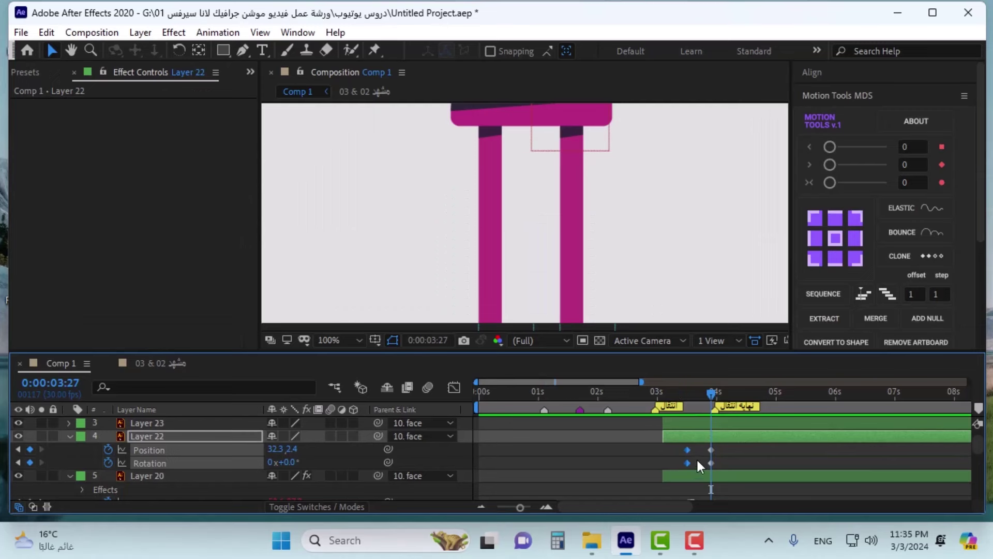
# - Apply Easy Ease to Layer 22's Position and Rotation keyframes at 0:00:03:15, setting Rotation to 91° and vertical Position to 34.4
pyautogui.rightClick(684, 462)
pyautogui.moveTo(712, 455)
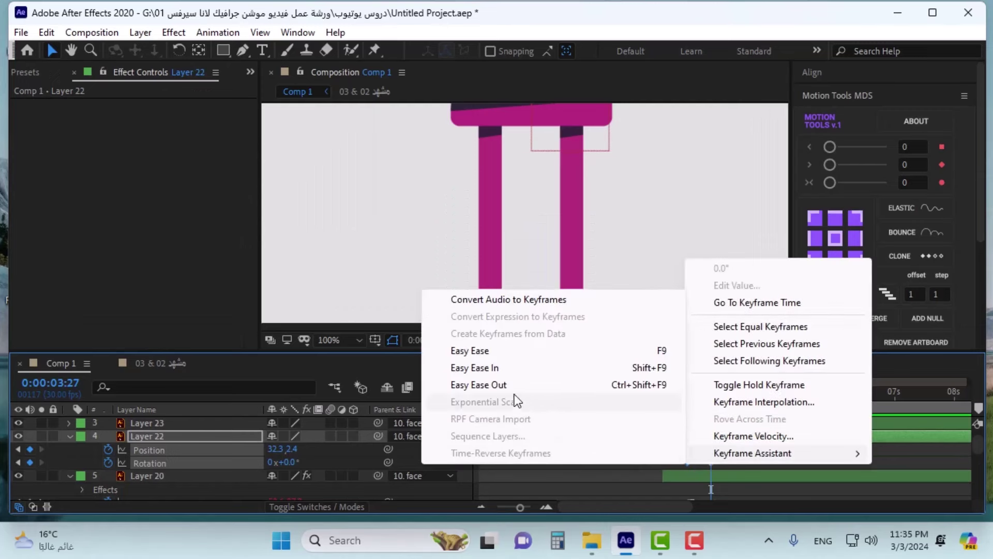
pyautogui.click(506, 356)
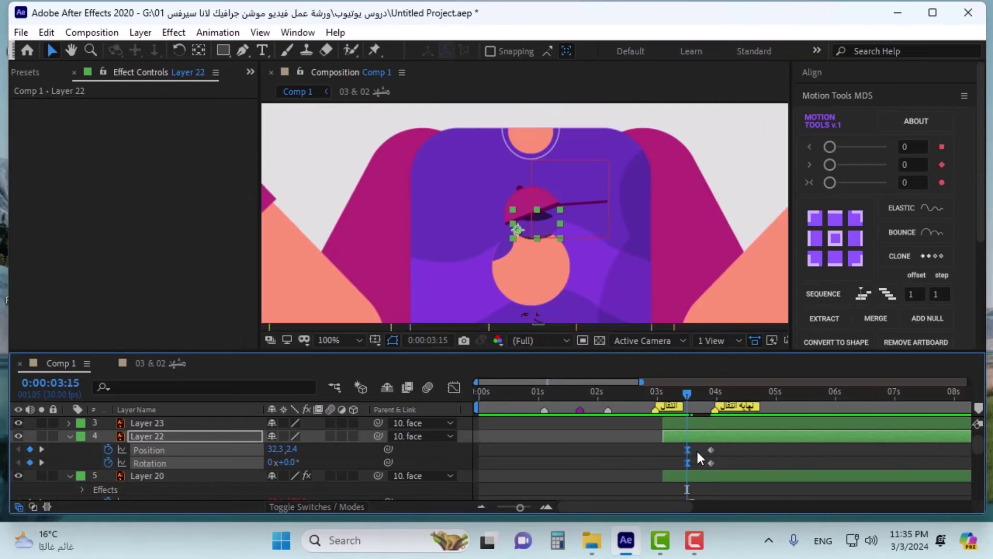
pyautogui.click(691, 449)
pyautogui.click(690, 451)
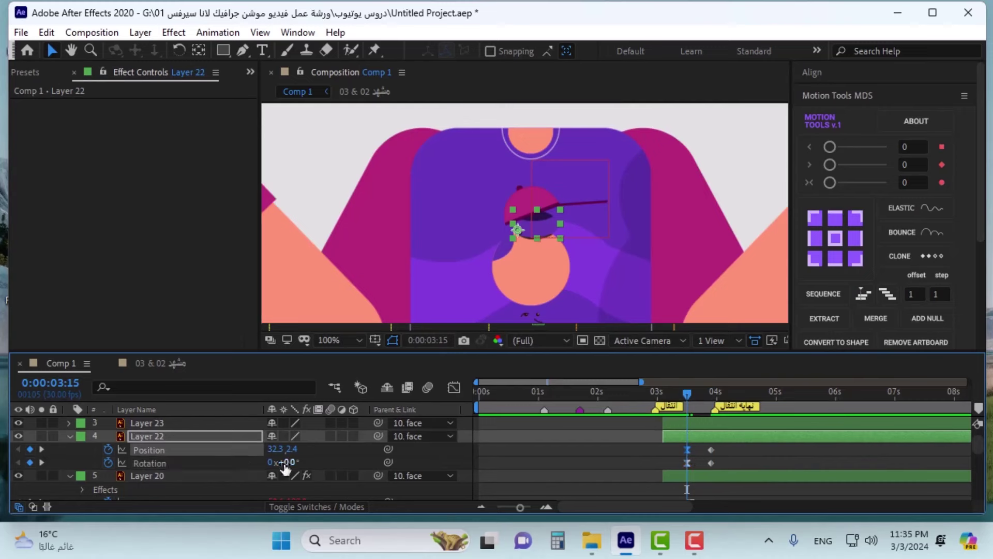
pyautogui.moveTo(284, 464); pyautogui.dragTo(341, 451)
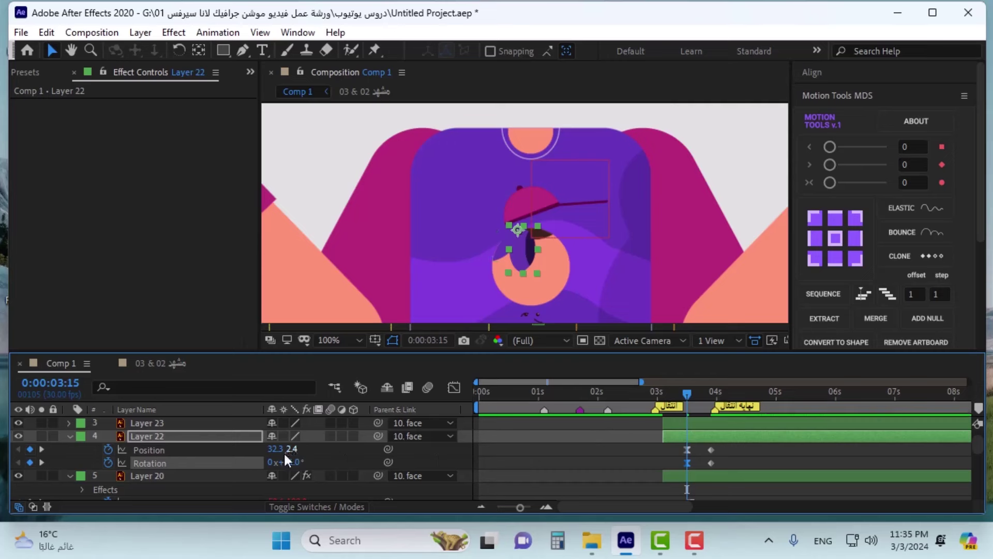
pyautogui.moveTo(291, 449); pyautogui.dragTo(320, 446)
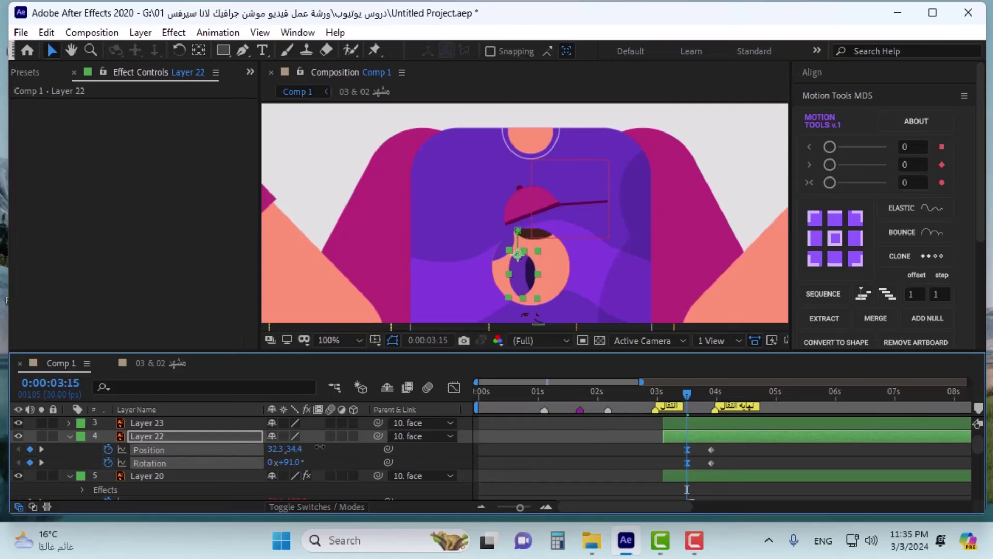
# - Apply Elastic to Layer 22's last Rotation keyframe, move that keyframe about three frames later, and preview the result
pyautogui.click(724, 458)
pyautogui.moveTo(724, 458); pyautogui.dragTo(713, 472)
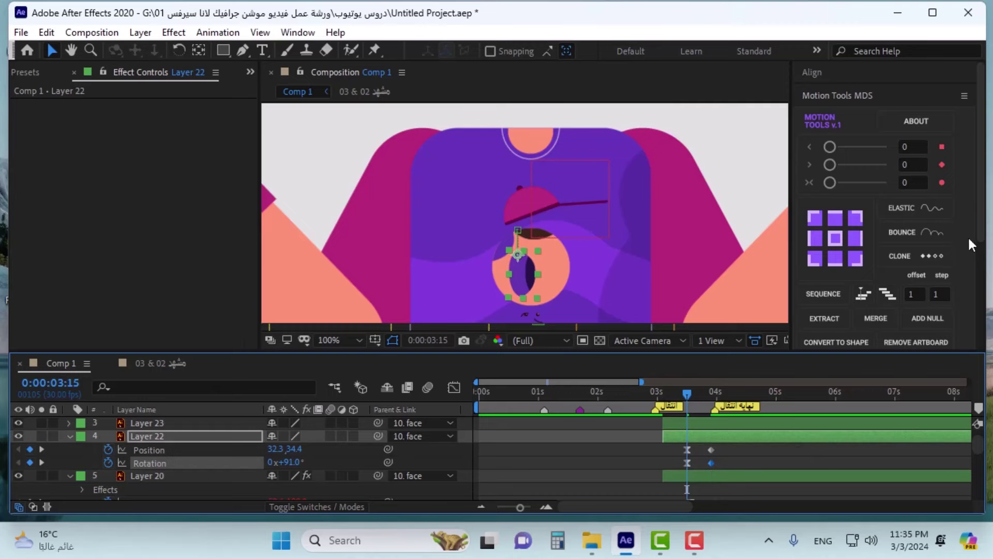
pyautogui.click(911, 209)
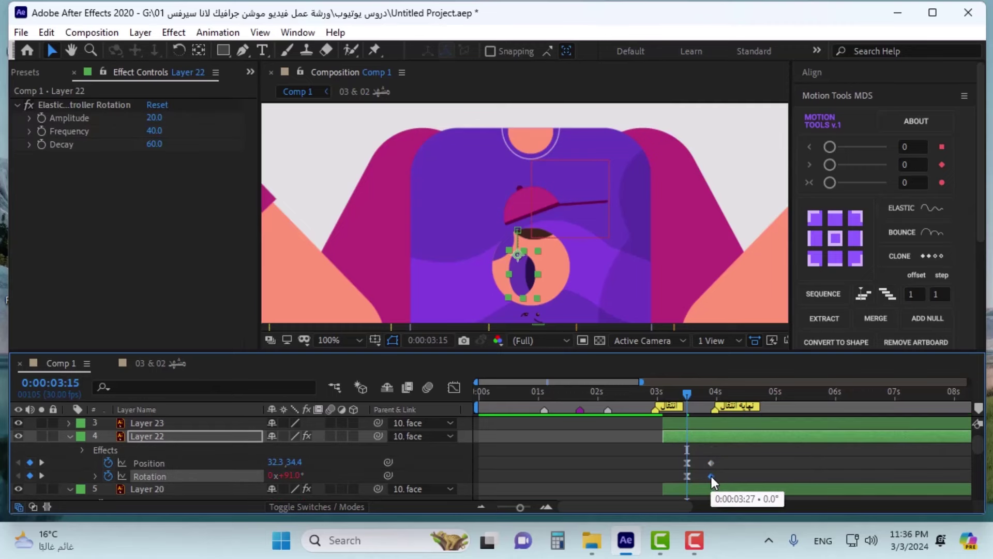
pyautogui.press(',')
pyautogui.moveTo(733, 396); pyautogui.dragTo(683, 398)
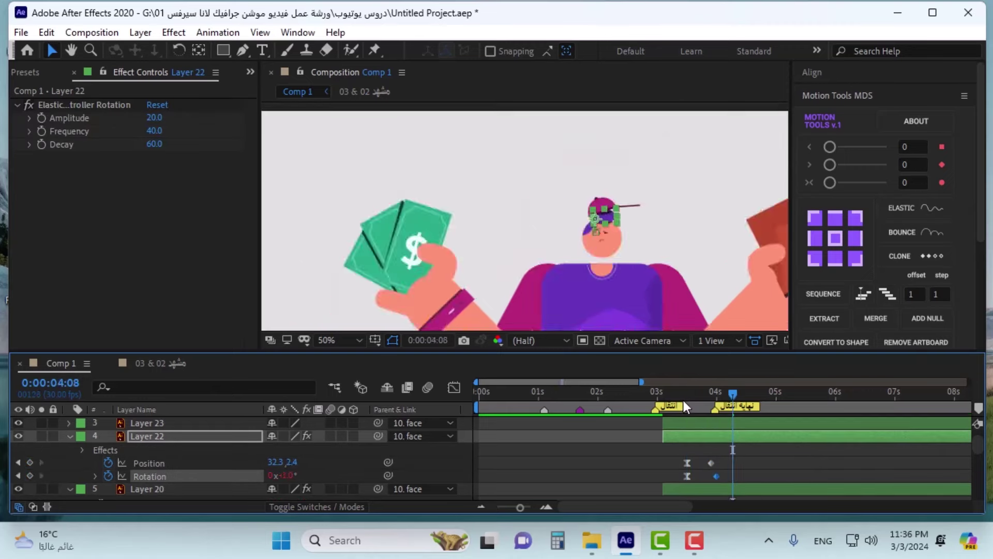
pyautogui.press('space')
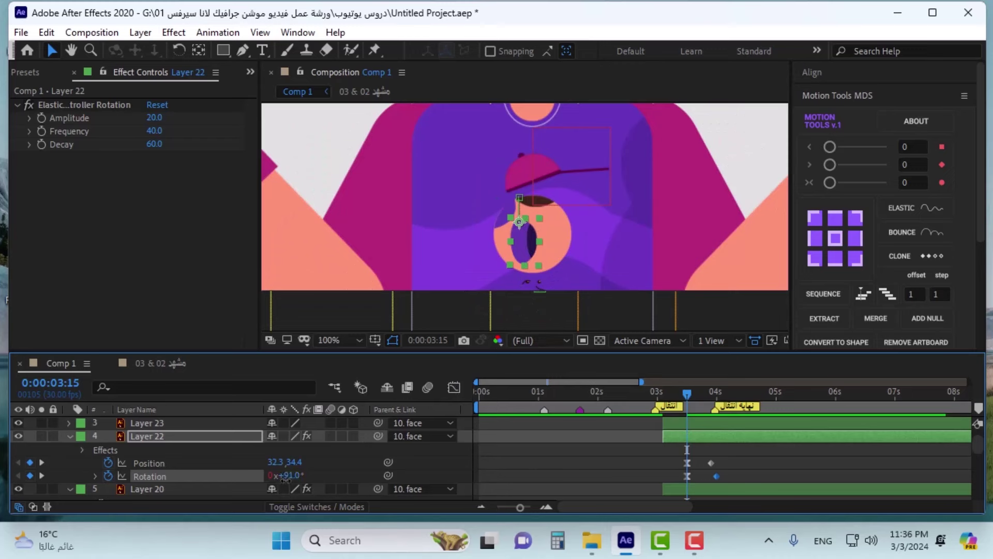
# - Slightly increase Layer 22's starting Rotation at 0:00:03:15 and check the hair's swing around 0:00:03:22 to 0:00:04:12
pyautogui.moveTo(286, 478); pyautogui.dragTo(294, 477)
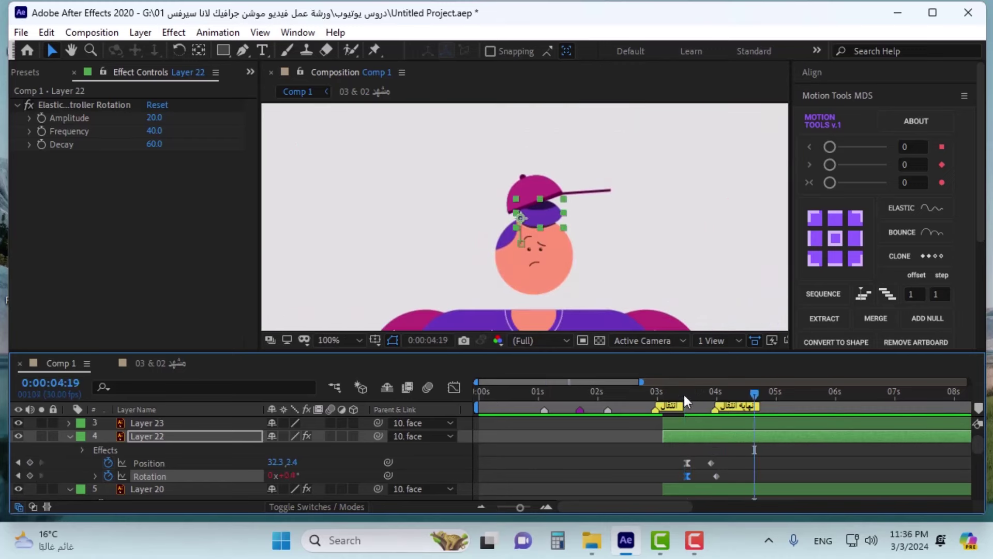
pyautogui.moveTo(684, 395); pyautogui.dragTo(740, 395)
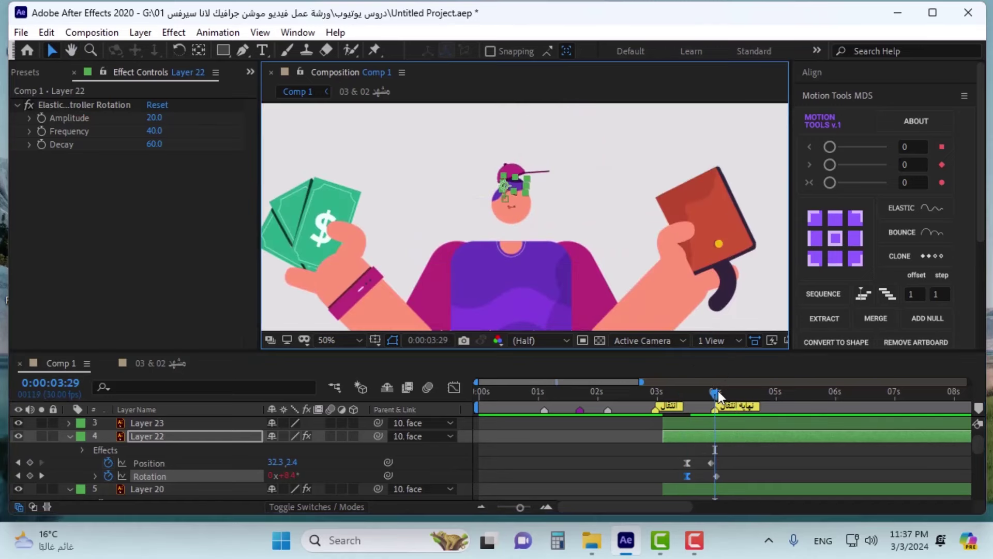
pyautogui.moveTo(718, 390)
pyautogui.mouseDown()
pyautogui.moveTo(736, 390)
pyautogui.moveTo(693, 400)
pyautogui.moveTo(707, 399)
pyautogui.mouseUp()
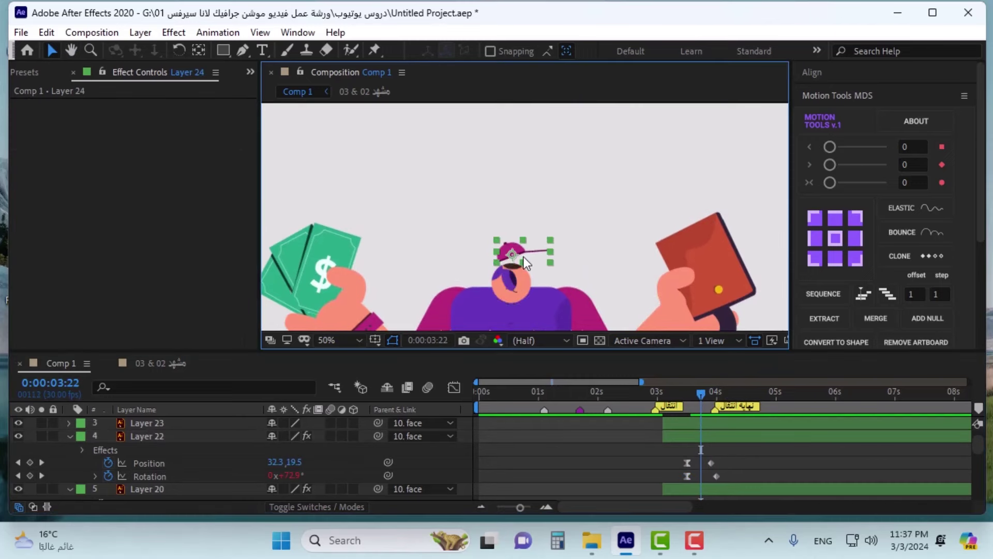
# - With the Puppet Pin tool, place three pins along the cap brim of Layer 24: at its base, middle and tip
pyautogui.scroll(6, 524, 256)
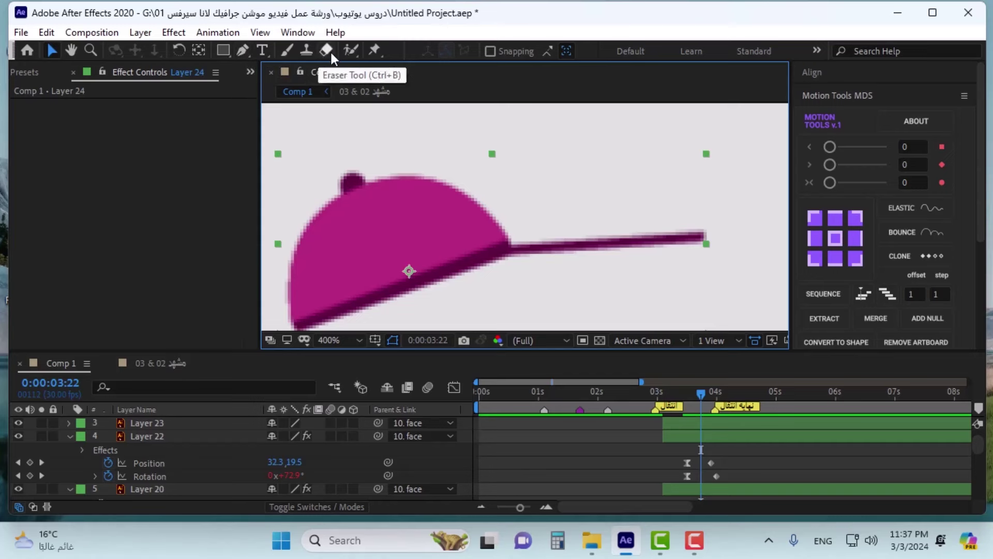
pyautogui.click(374, 50)
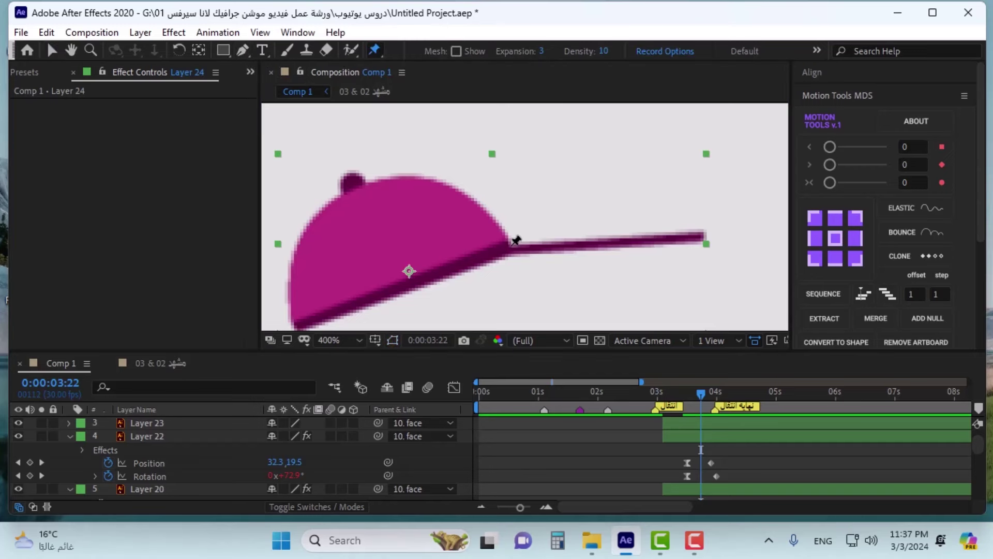
pyautogui.click(511, 246)
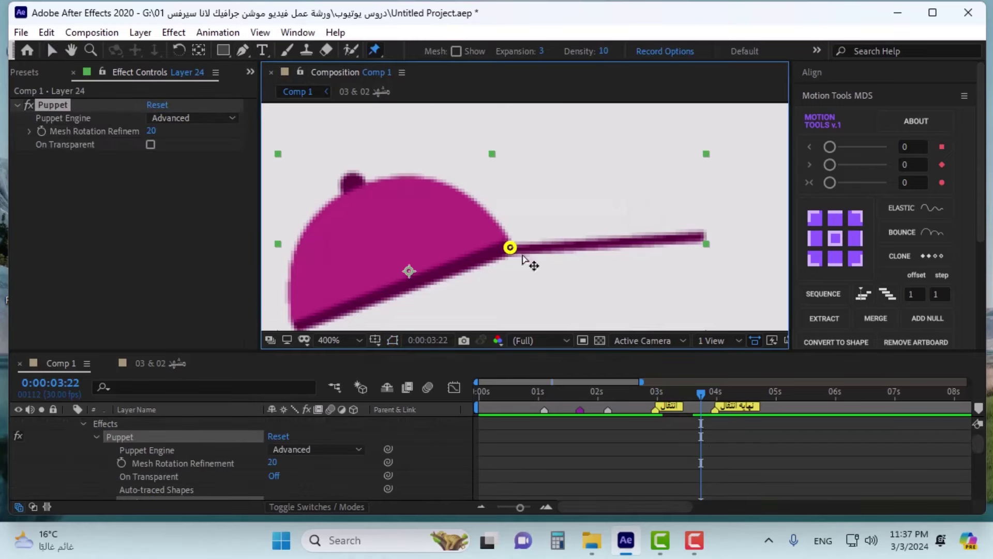
pyautogui.click(595, 243)
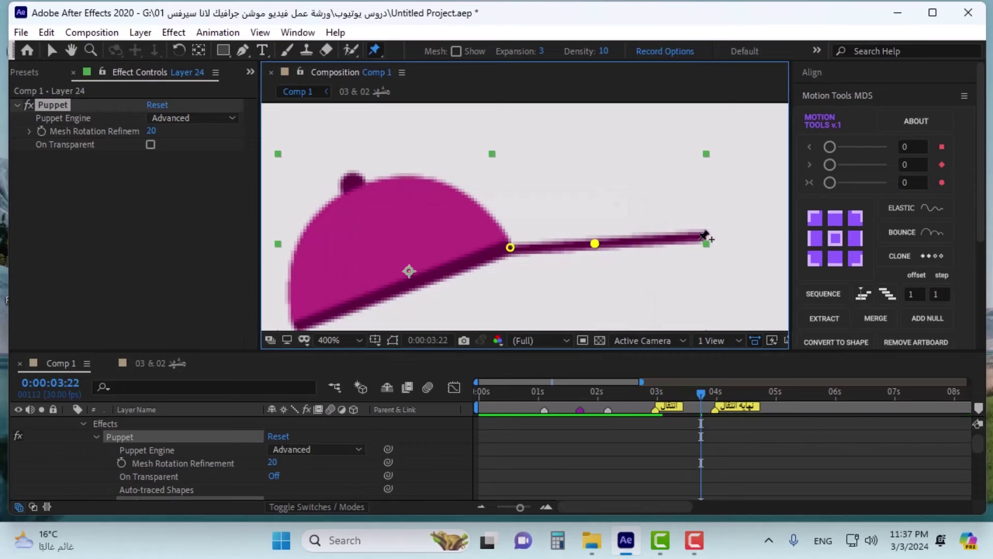
pyautogui.click(704, 238)
pyautogui.click(51, 50)
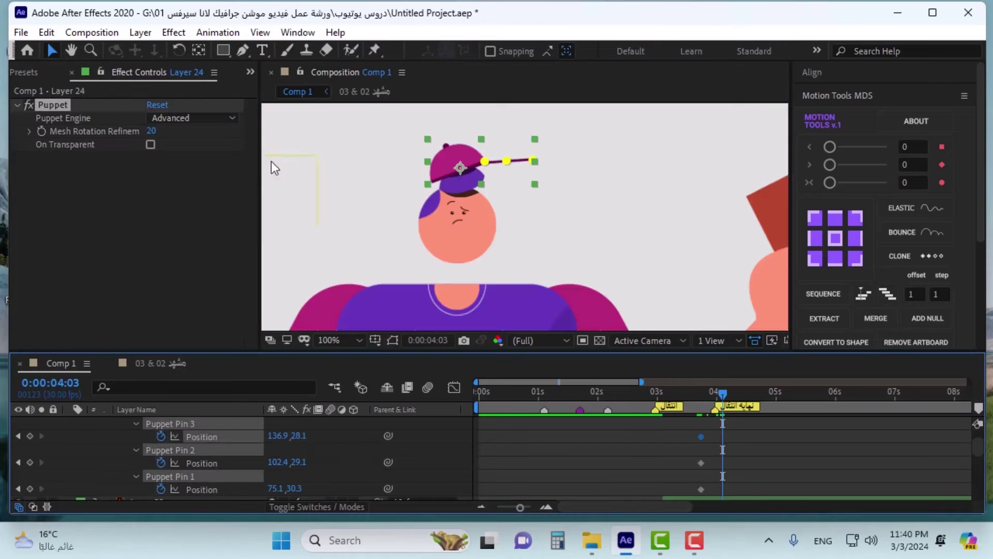
# - Open the Duik Bassel.2 script, ignore its update notice, and add bones to Layer 24's three puppet pins with its rigging tools
pyautogui.click(300, 33)
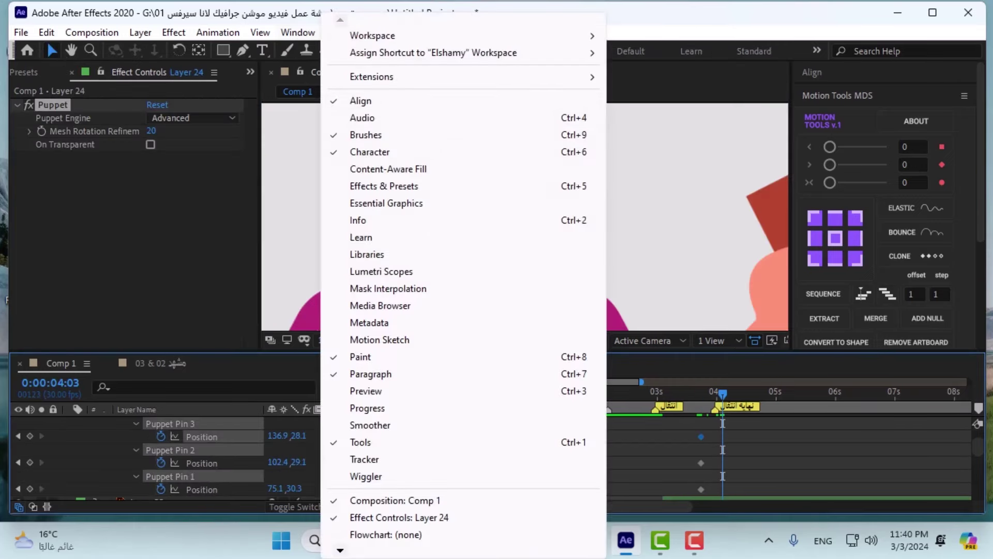
pyautogui.moveTo(340, 550)
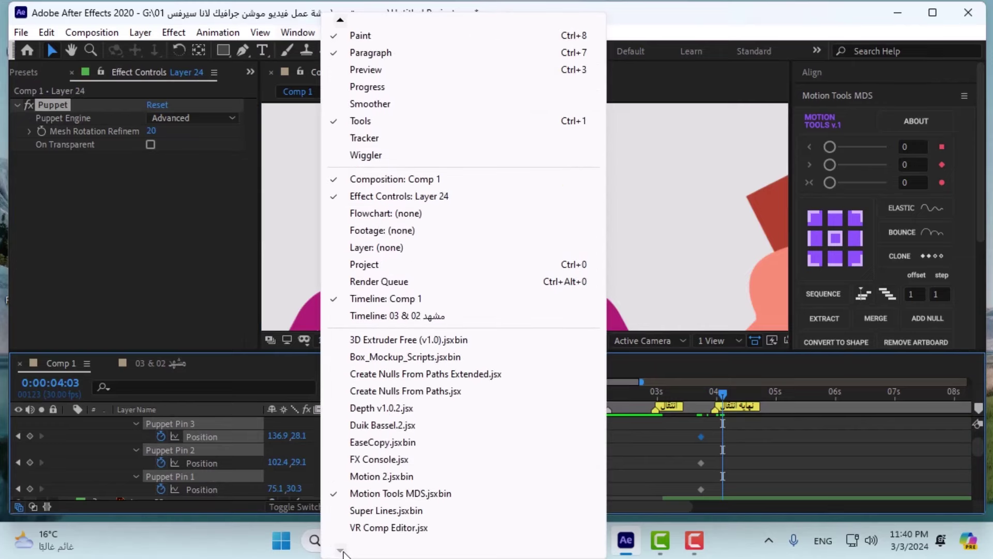
pyautogui.click(391, 425)
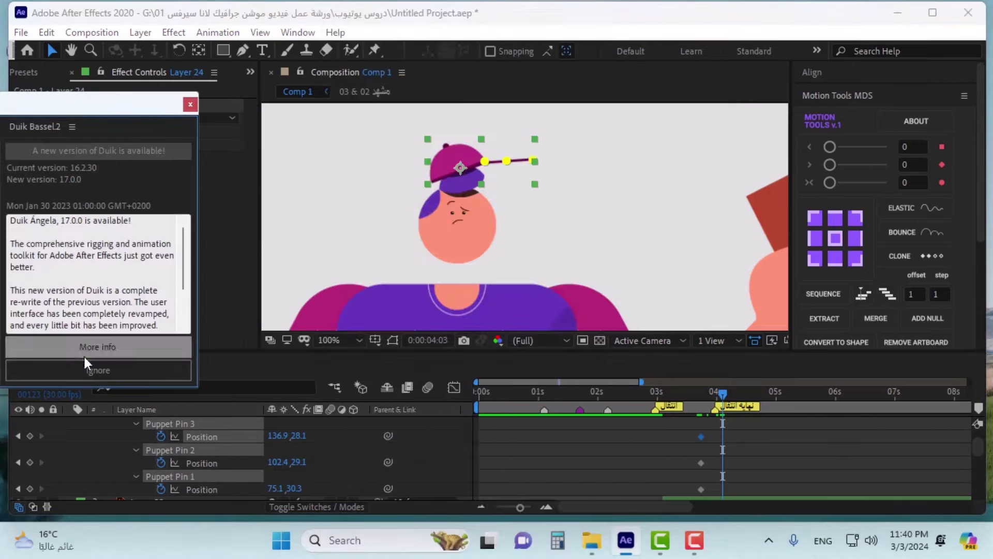
pyautogui.click(87, 369)
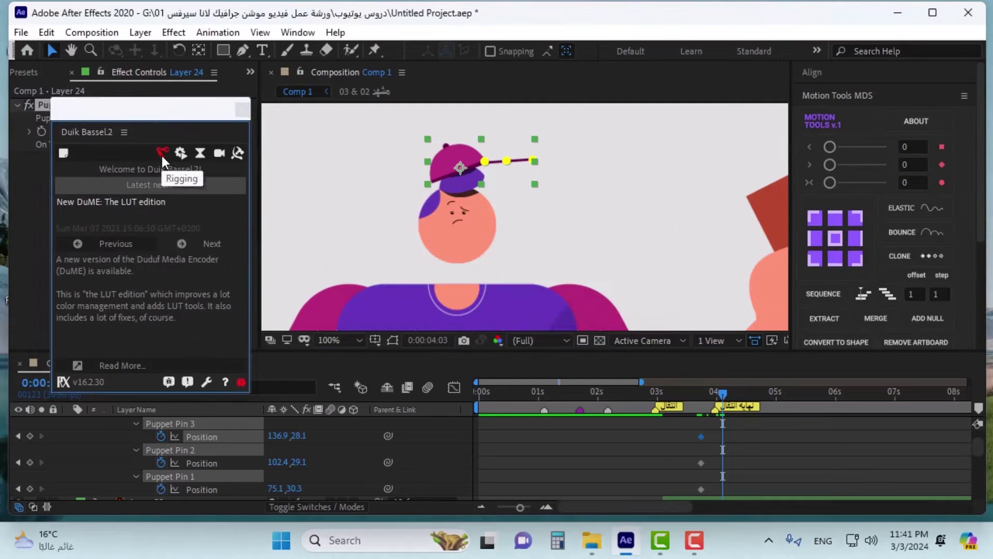
pyautogui.click(162, 153)
pyautogui.click(119, 312)
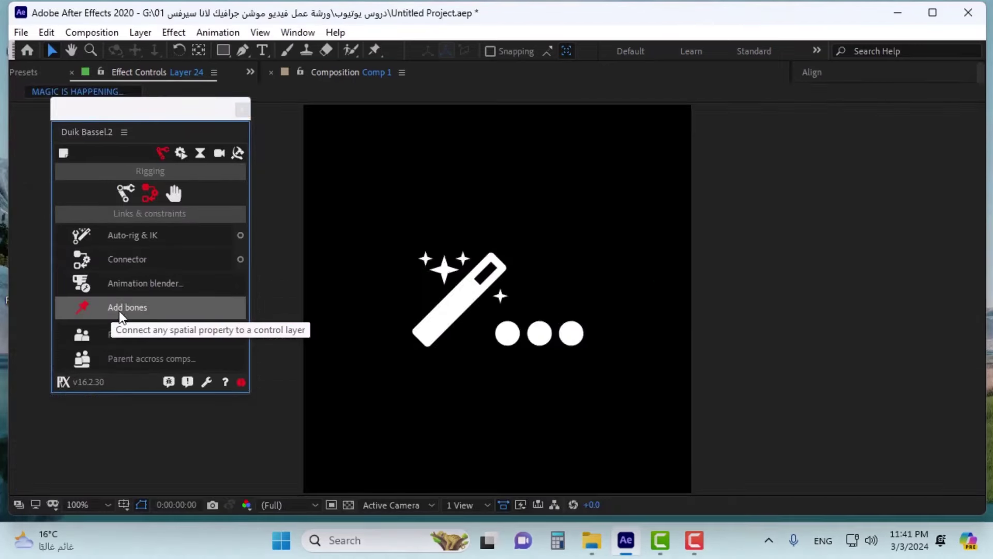
# - Parent the Puppet Pin 3 bone to the Puppet Pin 2 bone, and the Puppet Pin 2 bone to Puppet Pin 1
pyautogui.click(214, 449)
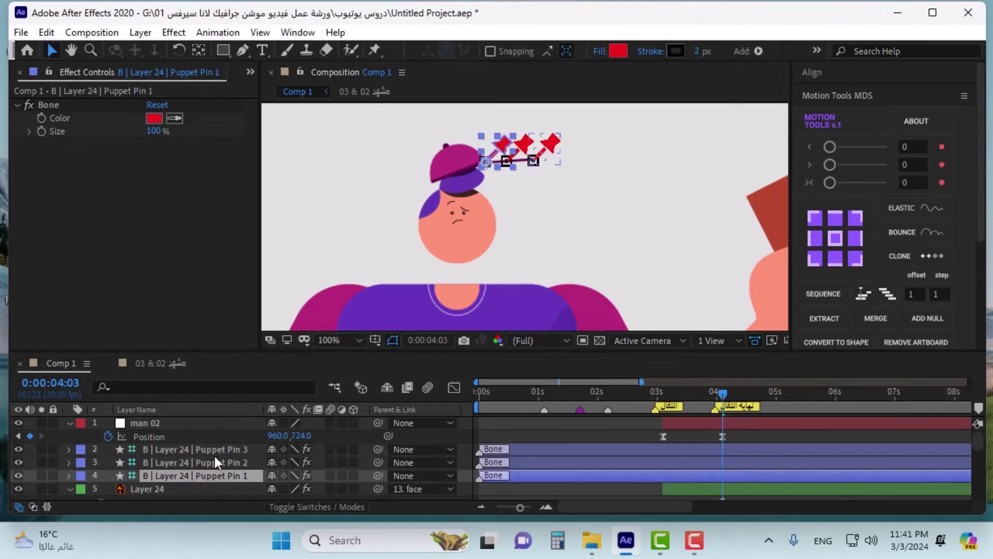
pyautogui.moveTo(243, 452); pyautogui.dragTo(207, 459)
pyautogui.click(207, 459)
pyautogui.moveTo(373, 461); pyautogui.dragTo(225, 477)
pyautogui.click(548, 448)
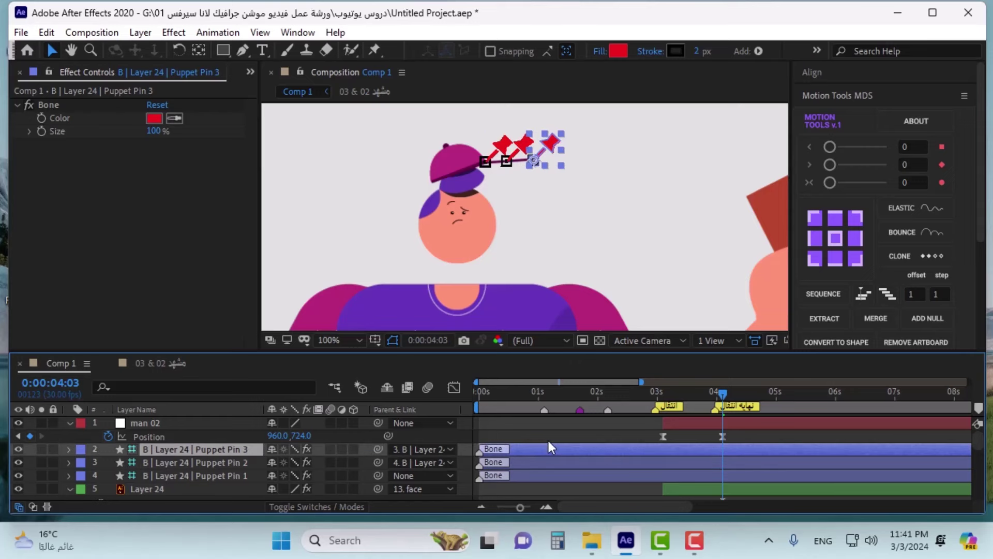
# - Set Rotation keyframes at 0° on all three Layer 24 puppet pin bones at 0:00:04:03
pyautogui.keyDown('shift'); pyautogui.click(200, 476); pyautogui.keyUp('shift')
pyautogui.press('r')
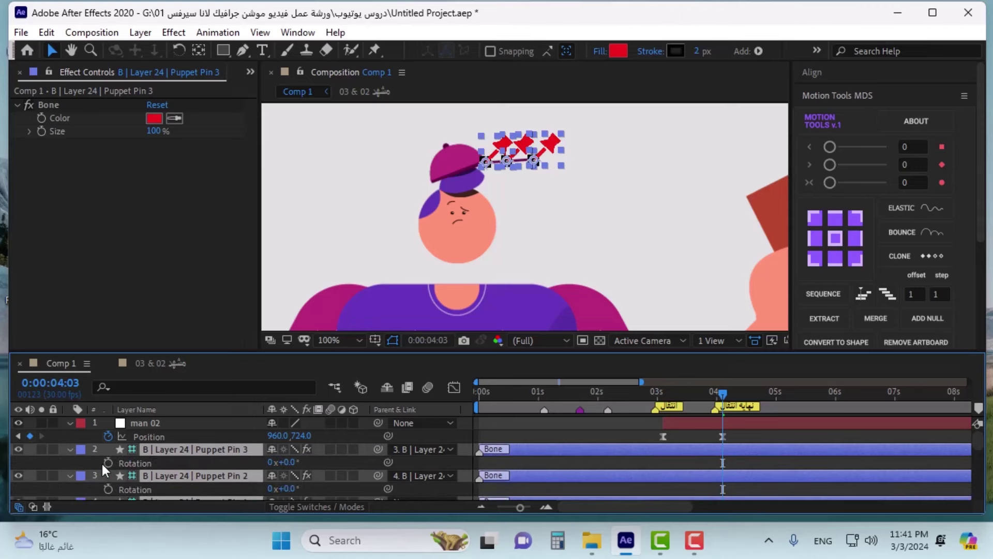
pyautogui.click(107, 462)
pyautogui.scroll(-3, 728, 468)
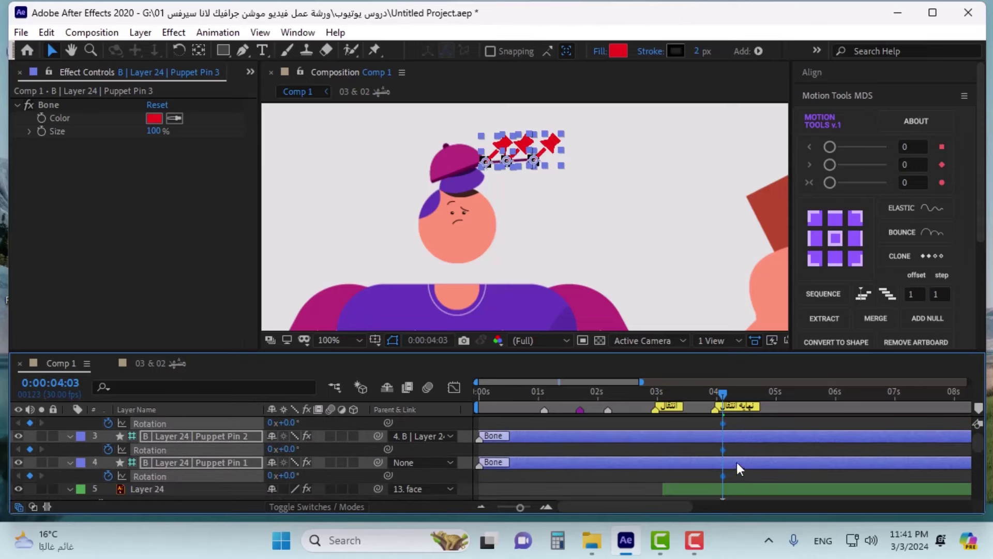
# - At 0:00:04:20, set the Rotation of the Puppet Pin 3 bone to 82°
pyautogui.click(740, 448)
pyautogui.moveTo(728, 393); pyautogui.dragTo(757, 394)
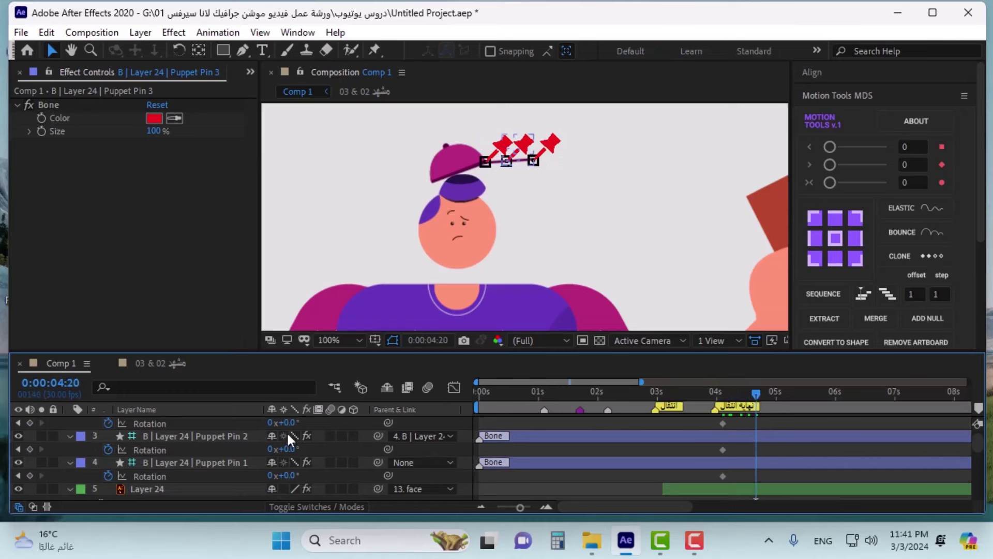
pyautogui.moveTo(290, 429); pyautogui.dragTo(346, 418)
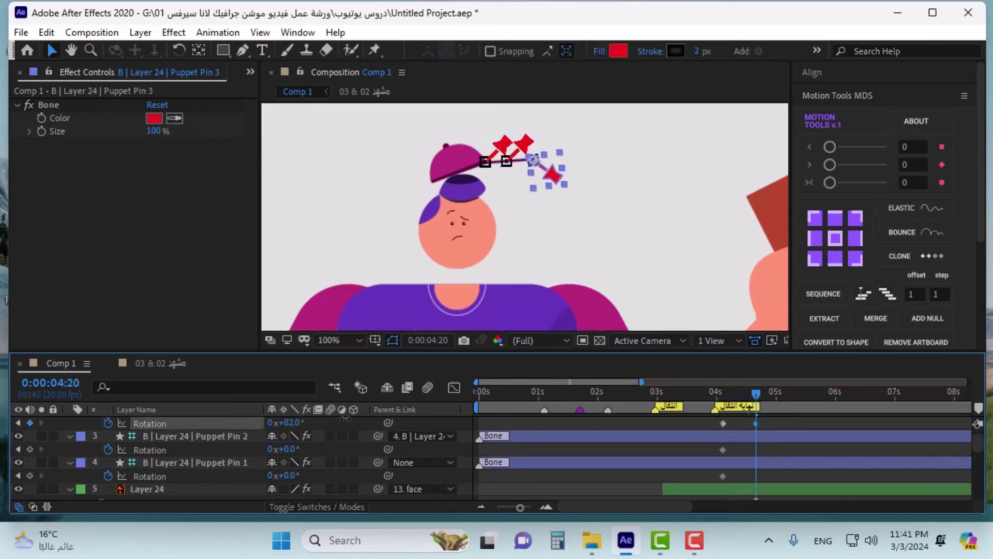
# - Undo the Puppet Pin 3 bone's rotation change and add Rotation keyframes to all three Layer 24 bones at 0:00:04:20
pyautogui.scroll(2, 545, 153)
pyautogui.hotkey('ctrl', 'z')
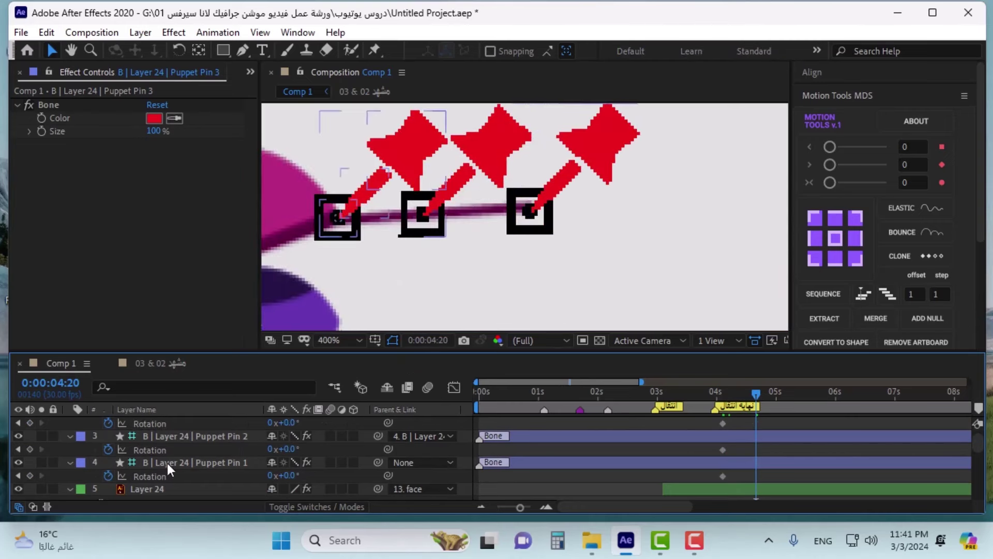
pyautogui.click(166, 463)
pyautogui.scroll(1, 165, 459)
pyautogui.keyDown('shift'); pyautogui.click(160, 450); pyautogui.keyUp('shift')
pyautogui.click(30, 462)
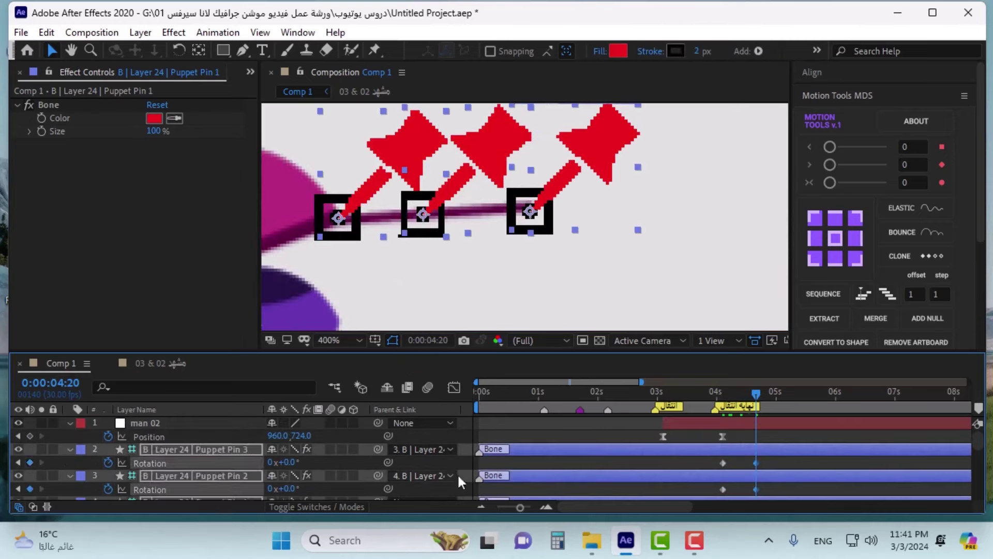
# - At 0:00:04:03, set the Rotation of all three Layer 24 puppet pin bones to 73°
pyautogui.click(723, 392)
pyautogui.moveTo(288, 462)
pyautogui.mouseDown()
pyautogui.moveTo(337, 455)
pyautogui.moveTo(257, 455)
pyautogui.moveTo(298, 443)
pyautogui.moveTo(279, 447)
pyautogui.moveTo(288, 446)
pyautogui.mouseUp()
pyautogui.scroll(-2, 485, 231)
pyautogui.scroll(1, 466, 275)
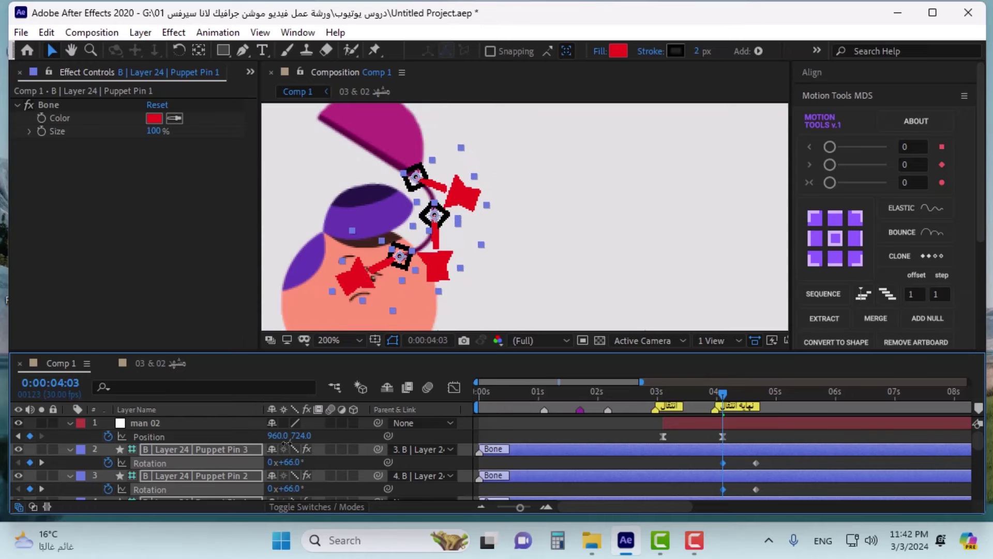
pyautogui.scroll(-3, 652, 444)
# - Add Rotation keyframes at 0° to Layer 24 at 0:00:04:03 and 0:00:04:20
pyautogui.click(737, 448)
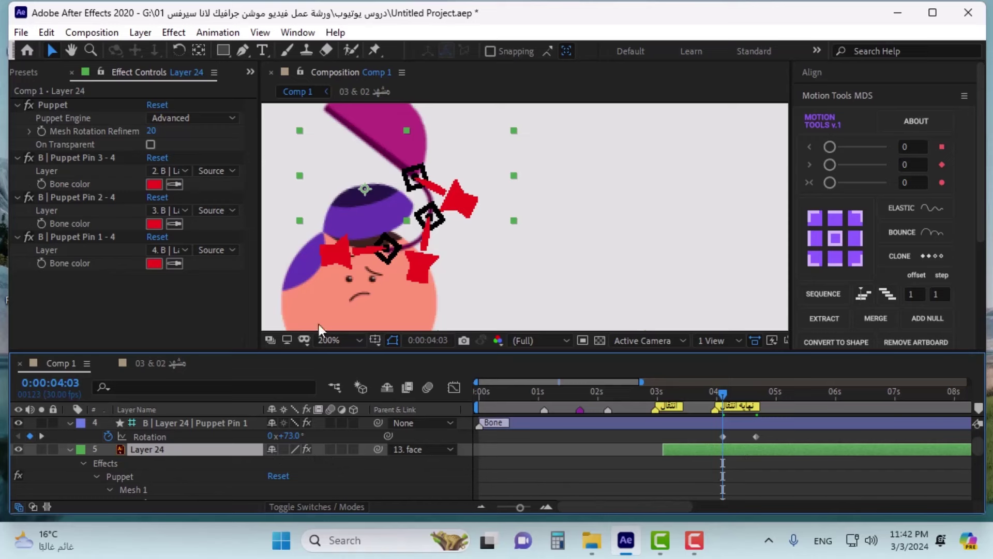
pyautogui.press('r')
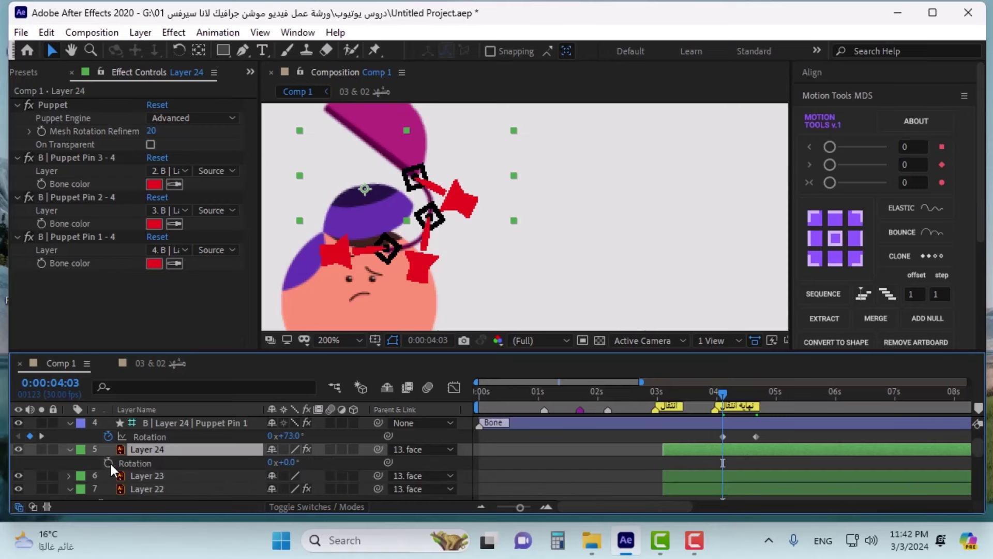
pyautogui.click(108, 461)
pyautogui.press('k')
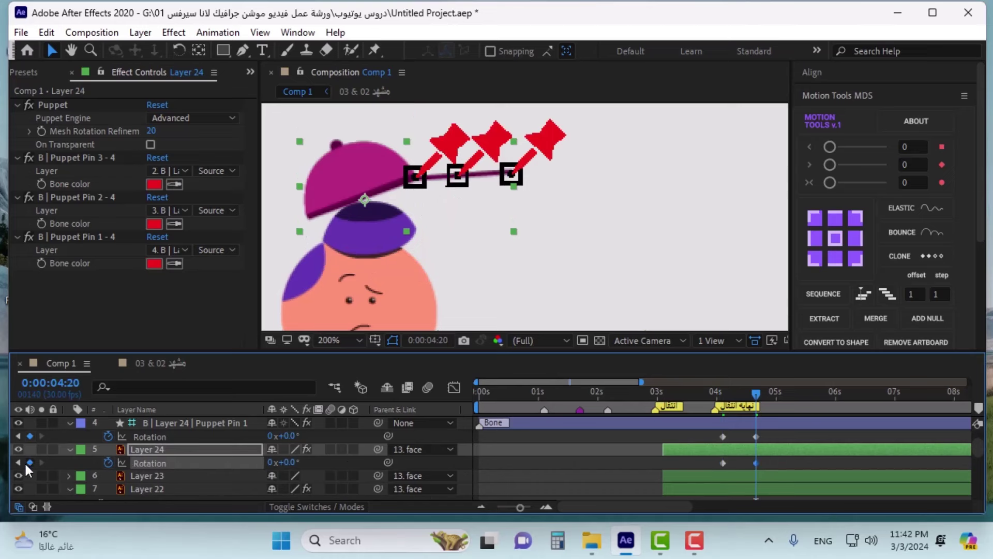
pyautogui.press('j')
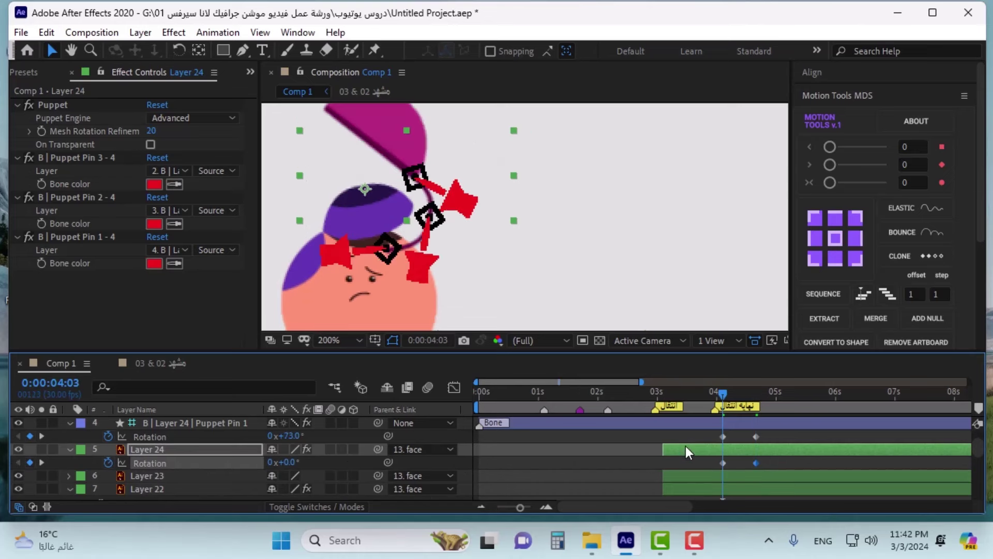
# - Parent the Puppet Pin 1 bone to Layer 24 and set Layer 24's Rotation to -44° at 0:00:04:03
pyautogui.moveTo(284, 464); pyautogui.dragTo(274, 464)
pyautogui.hotkey('ctrl', 'z')
pyautogui.click(195, 425)
pyautogui.moveTo(382, 423); pyautogui.dragTo(214, 449)
pyautogui.click(214, 449)
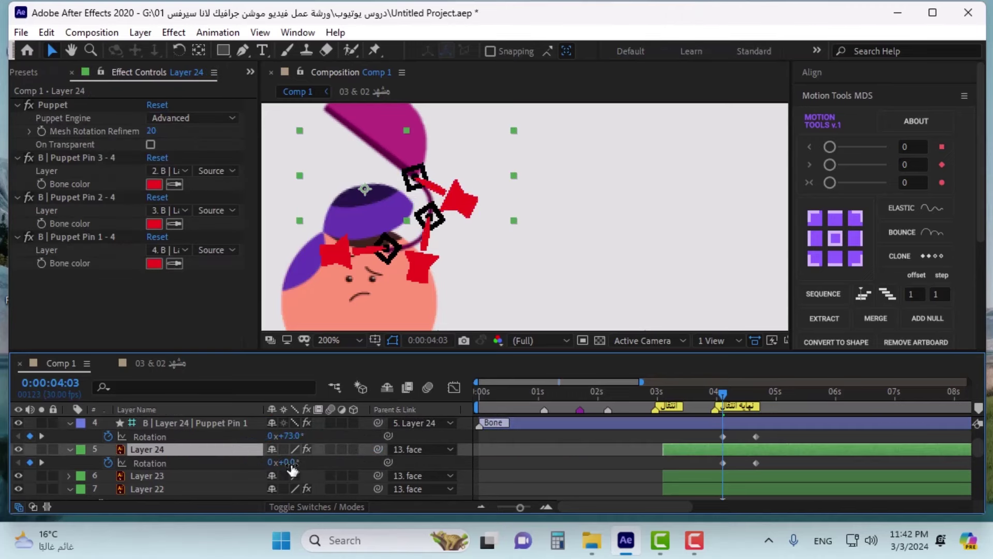
pyautogui.moveTo(278, 464); pyautogui.dragTo(254, 461)
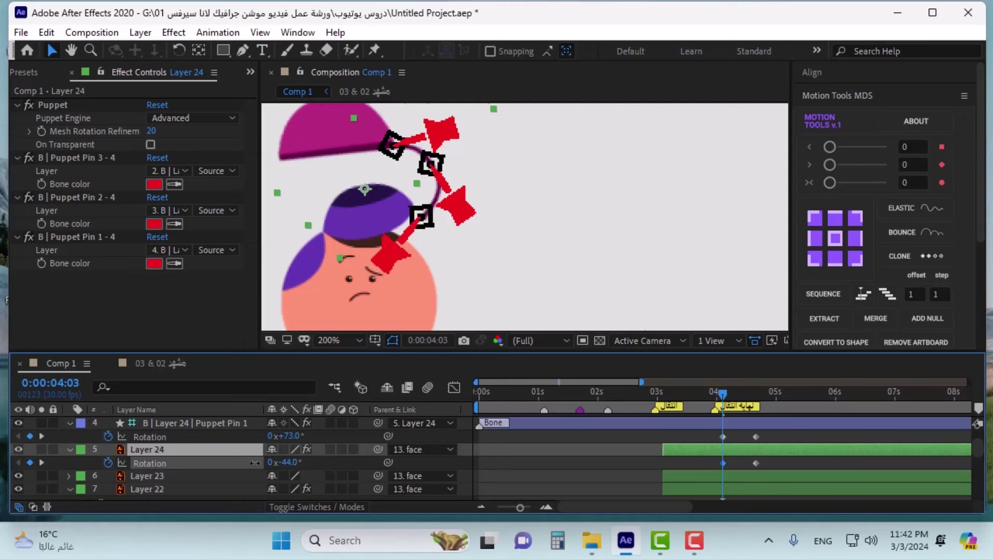
# - Add Position keyframes to Layer 24 at 0:00:04:03 and 0:00:04:20, and move the cap to about 70.7, -6.8 at the first one
pyautogui.click(196, 451)
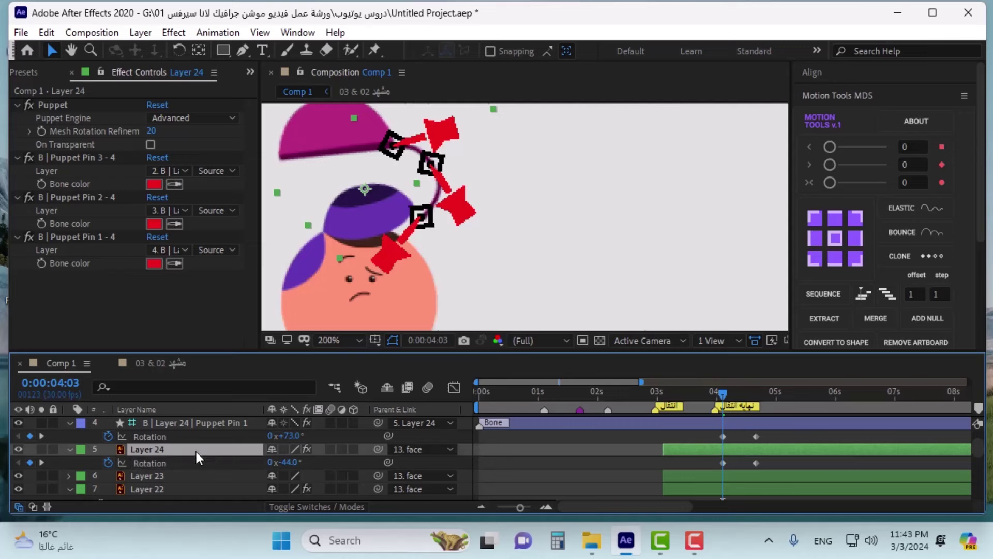
pyautogui.hotkey('shift', 'p')
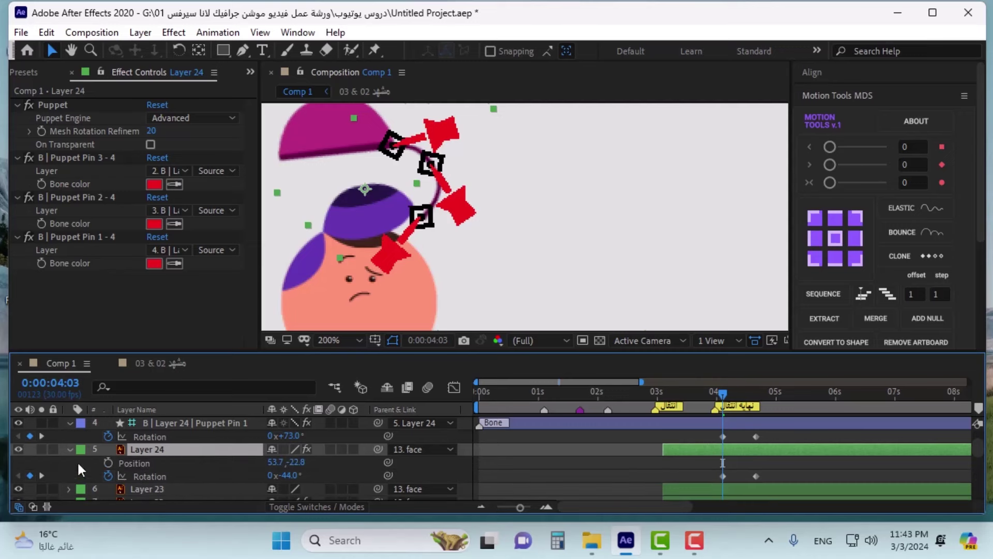
pyautogui.click(108, 462)
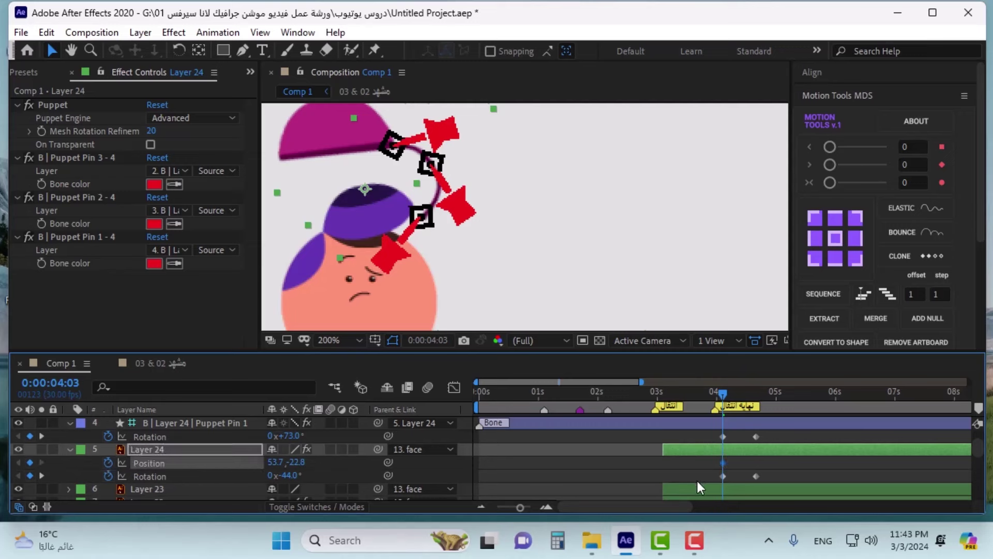
pyautogui.press('k')
pyautogui.click(30, 463)
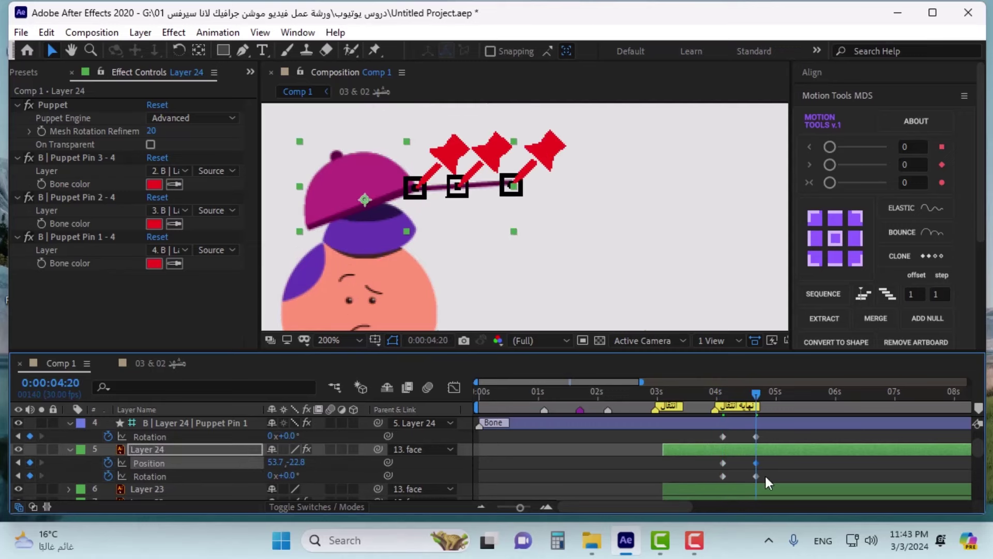
pyautogui.press('j')
pyautogui.moveTo(345, 145); pyautogui.dragTo(372, 173)
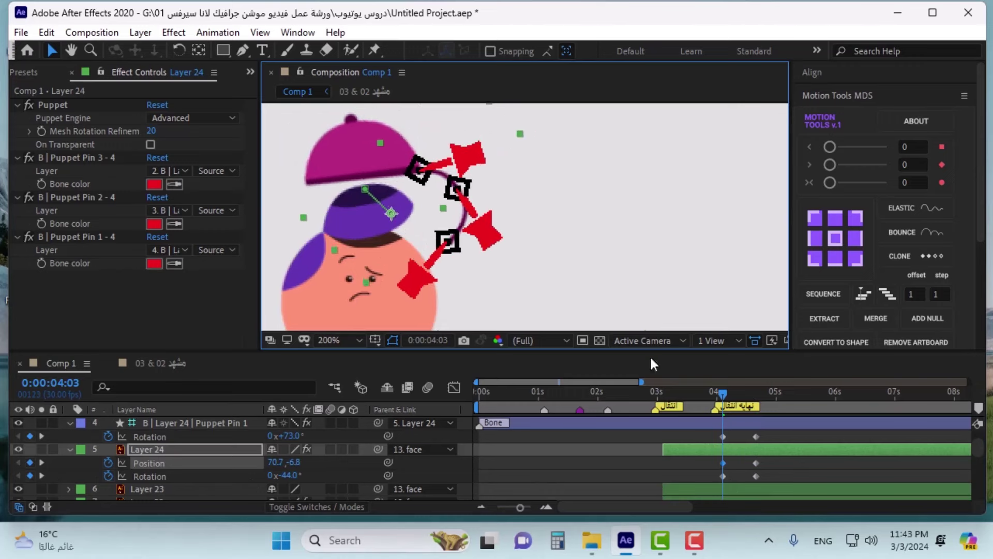
# - Apply Easy Ease to Layer 24's Position and Rotation keyframes at 0:00:04:03
pyautogui.moveTo(732, 454); pyautogui.dragTo(719, 480)
pyautogui.rightClick(724, 476)
pyautogui.moveTo(756, 467)
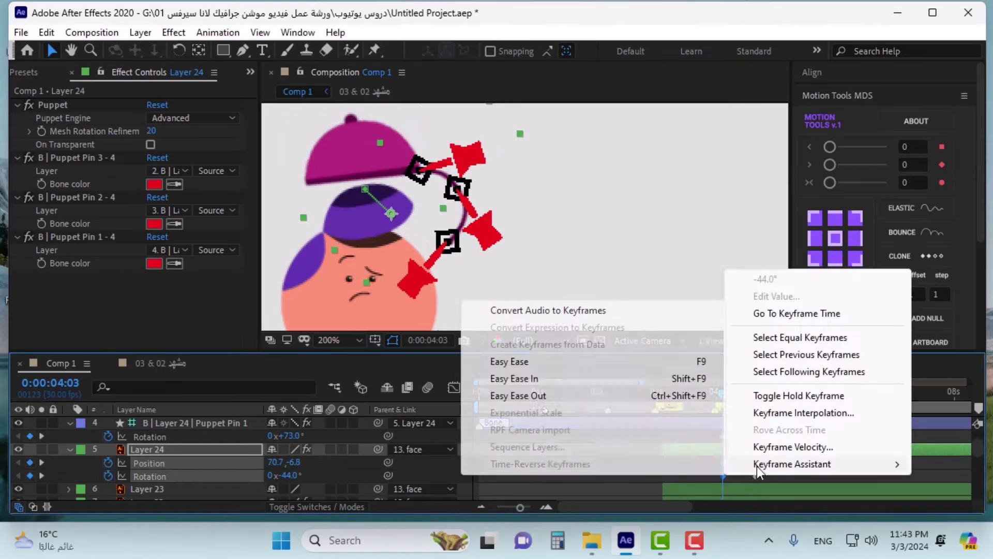
pyautogui.click(536, 361)
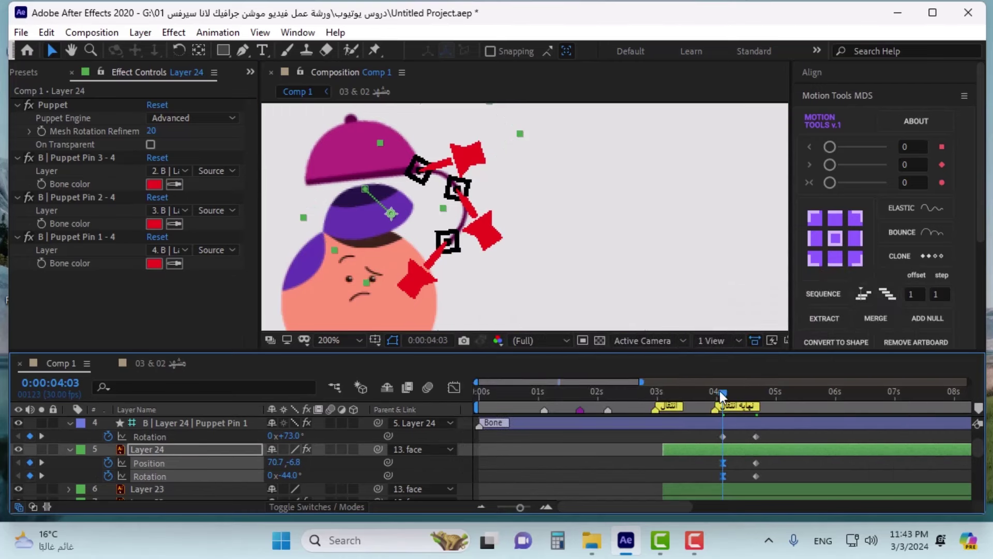
# - Add Rotation keyframes at 0° to all three puppet pin bones at 0:00:05:06
pyautogui.moveTo(721, 395); pyautogui.dragTo(788, 393)
pyautogui.click(213, 426)
pyautogui.scroll(3, 207, 436)
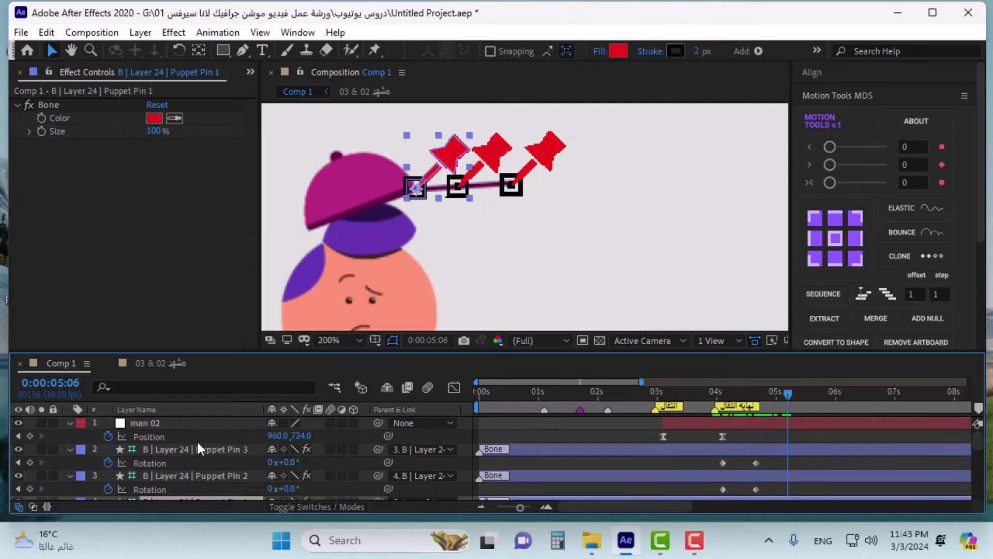
pyautogui.keyDown('shift'); pyautogui.click(181, 449); pyautogui.keyUp('shift')
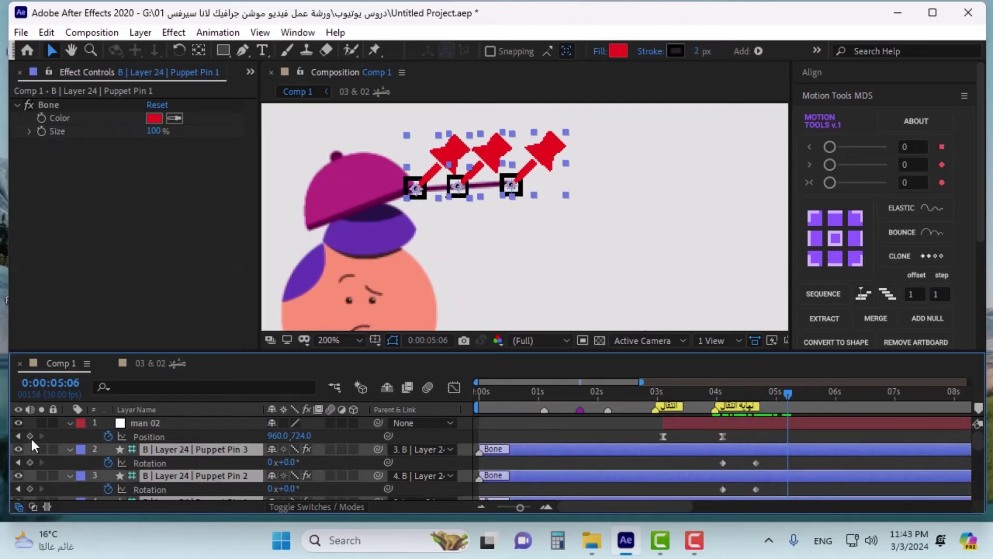
pyautogui.click(30, 462)
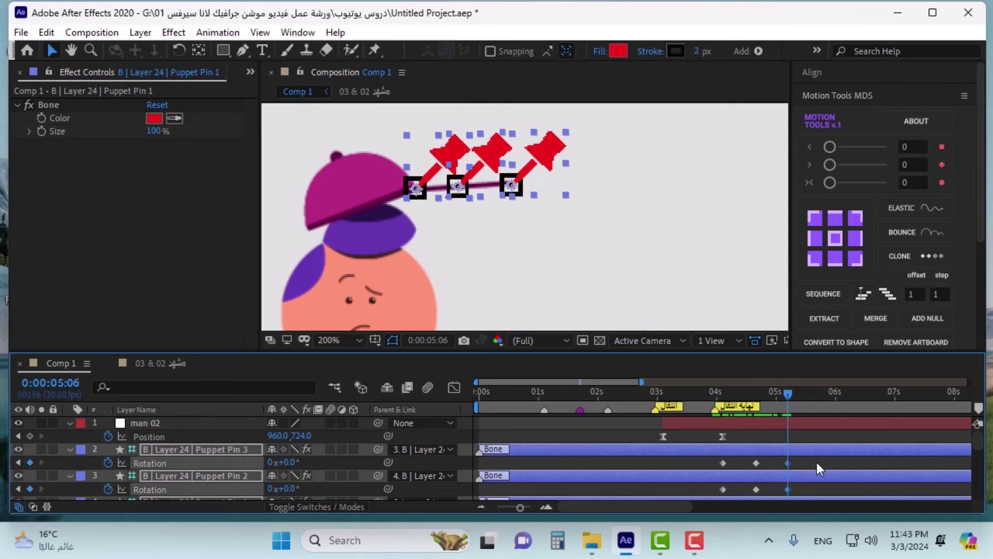
# - At 0:00:04:20, set the Rotation of all three puppet pin bones to -21°
pyautogui.scroll(-3, 817, 464)
pyautogui.press('j')
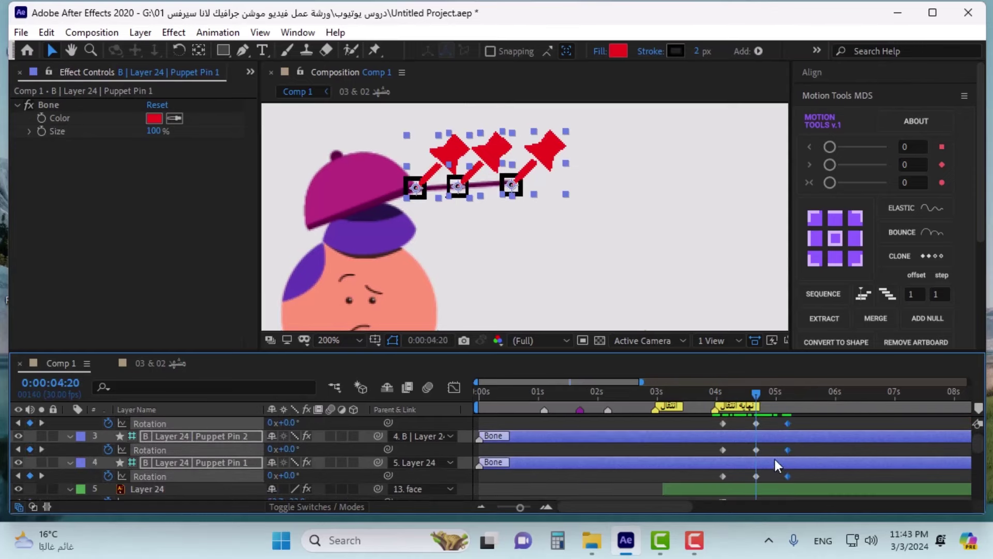
pyautogui.press('j')
pyautogui.press('k')
pyautogui.moveTo(288, 449); pyautogui.dragTo(300, 449)
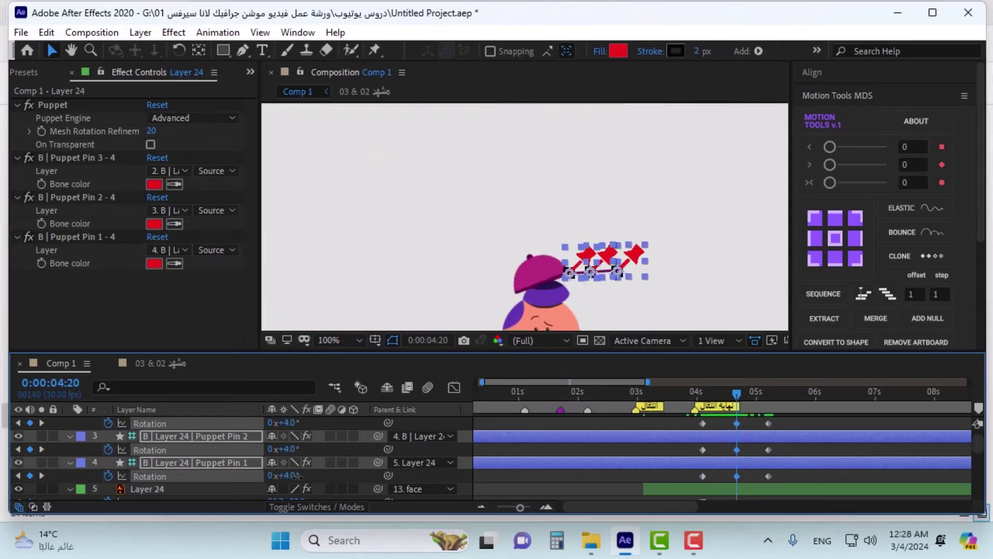
pyautogui.moveTo(297, 476); pyautogui.dragTo(270, 468)
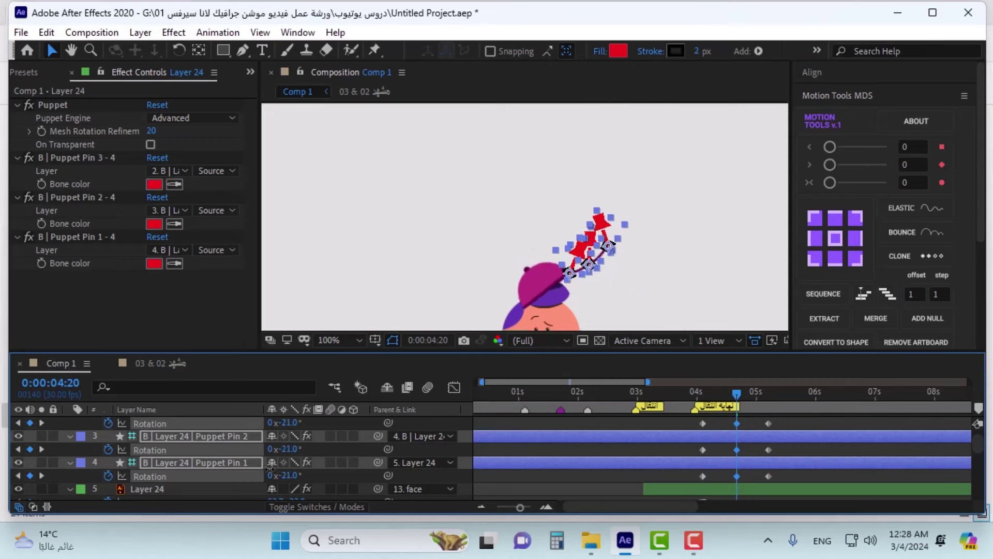
pyautogui.press('k')
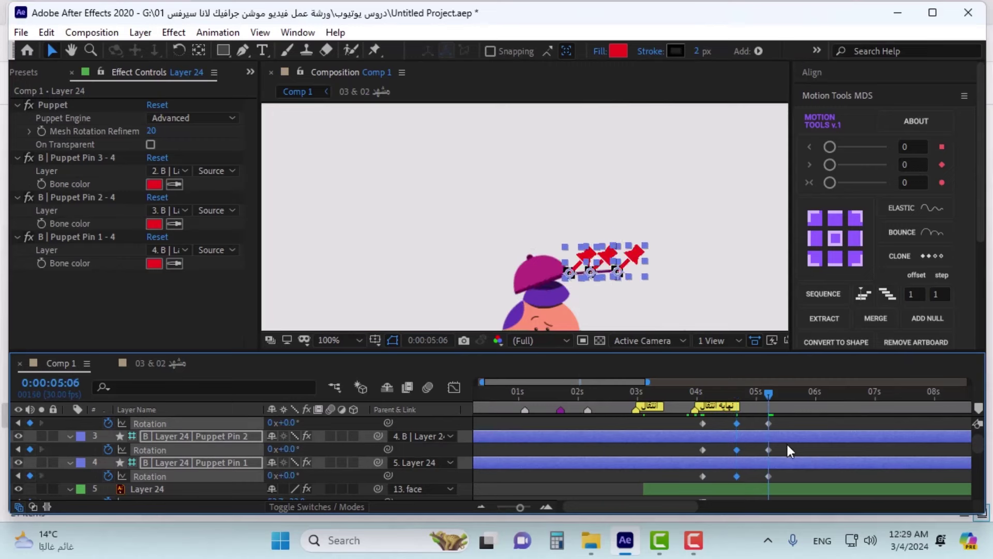
pyautogui.press('j')
# - Apply Easy Ease to all the Rotation keyframes of the three puppet pin bones
pyautogui.moveTo(777, 423); pyautogui.dragTo(699, 485)
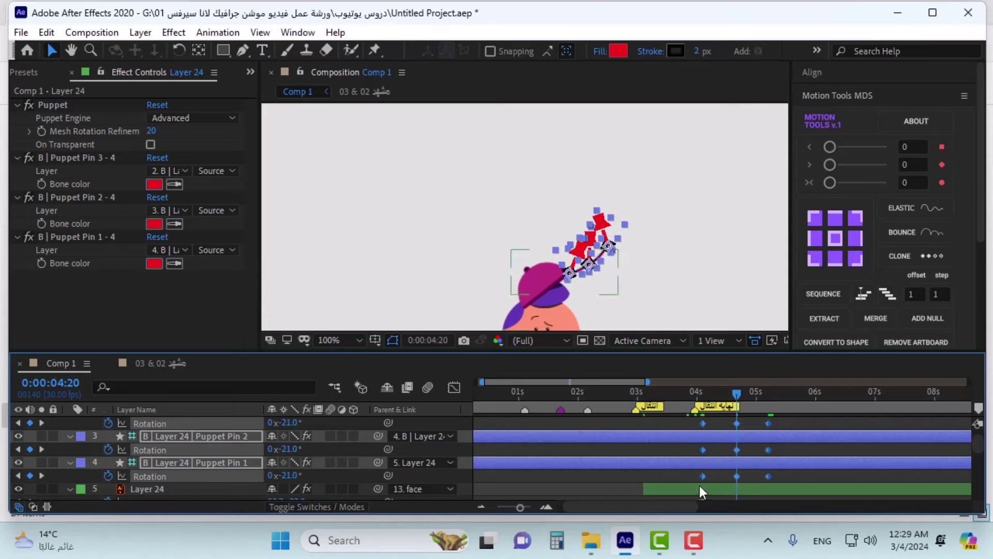
pyautogui.rightClick(700, 479)
pyautogui.click(777, 461)
pyautogui.scroll(-1, 777, 461)
pyautogui.moveTo(779, 420); pyautogui.dragTo(700, 476)
pyautogui.rightClick(700, 477)
pyautogui.moveTo(752, 467)
pyautogui.click(486, 368)
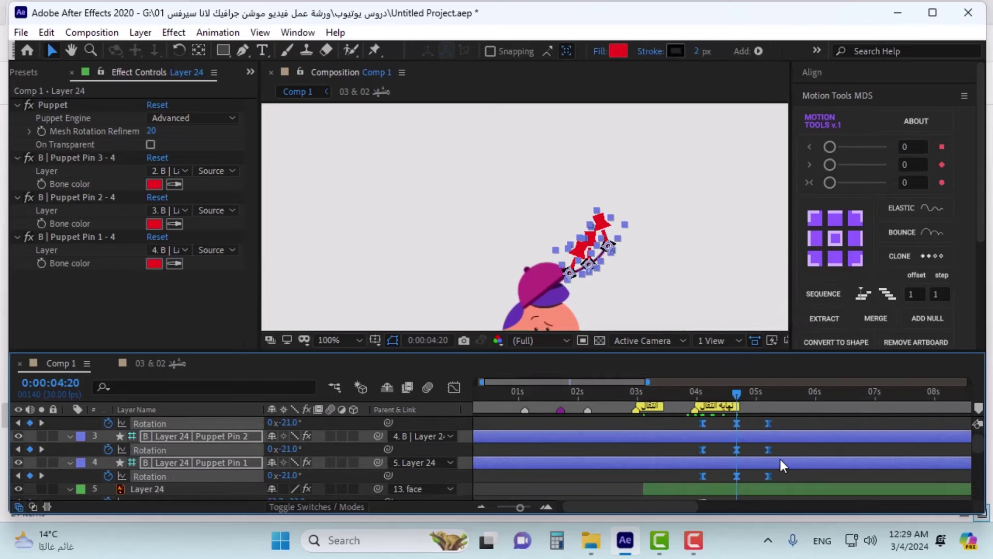
# - Preview the brim swing and shift the bones' last two sets of Rotation keyframes earlier, with the -21° ones at 0:00:04:13
pyautogui.press('j')
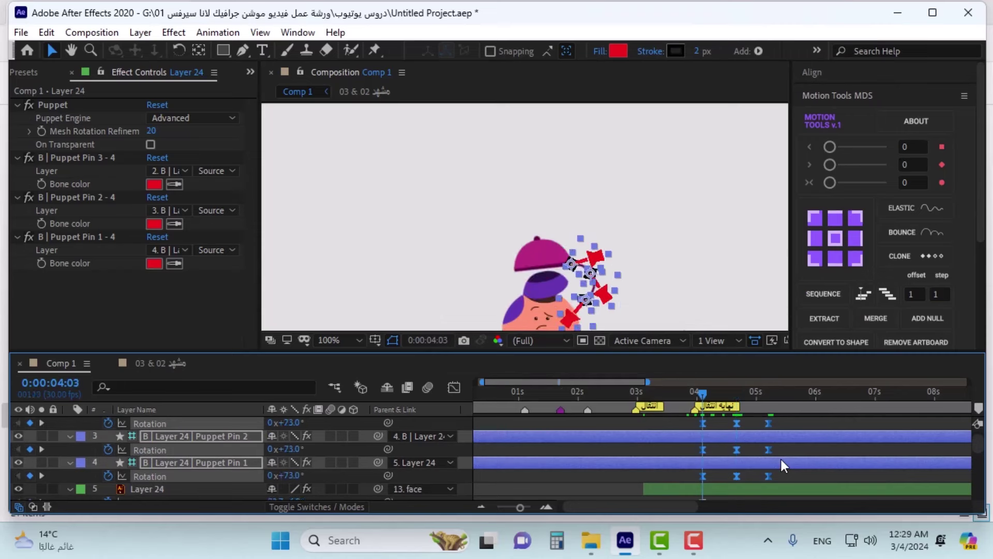
pyautogui.press('space')
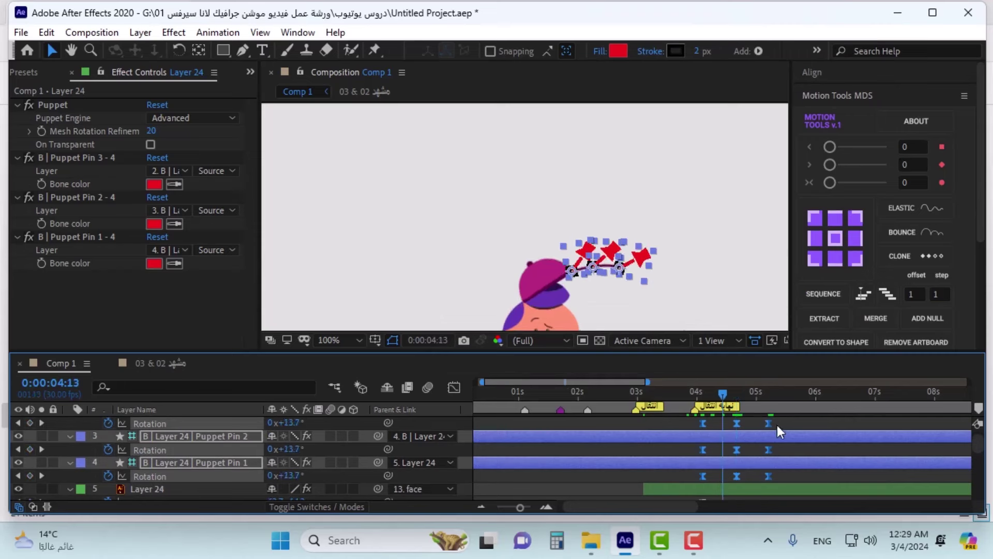
pyautogui.moveTo(778, 422); pyautogui.dragTo(728, 477)
pyautogui.moveTo(740, 477); pyautogui.dragTo(725, 476)
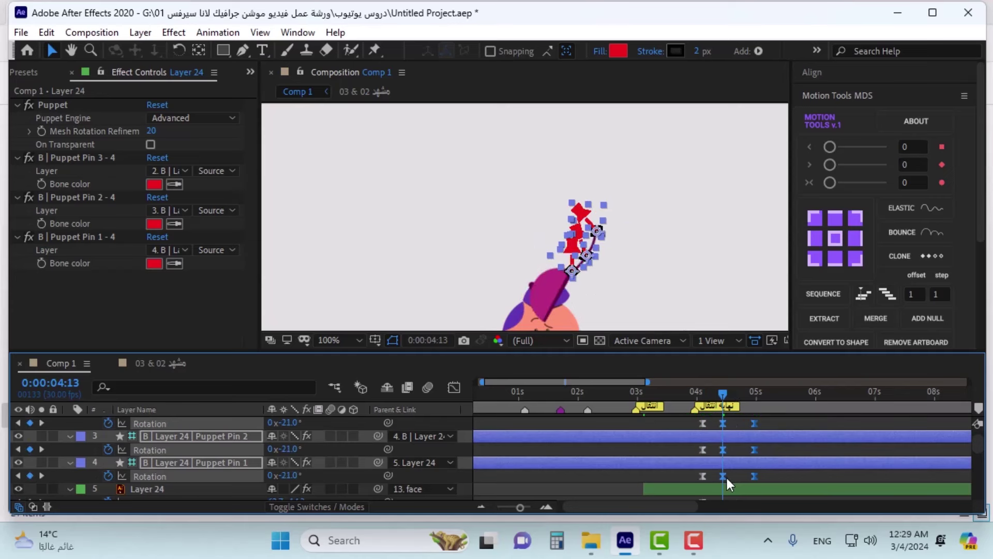
# - Move the final Rotation keyframes of all three puppet pin bones to 0:00:04:23
pyautogui.click(766, 473)
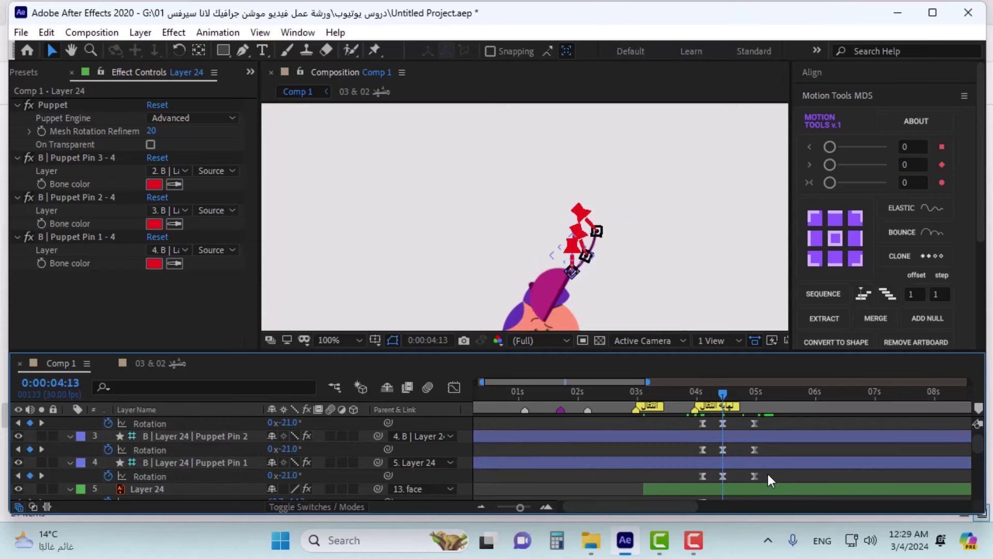
pyautogui.hotkey('shift', 'pagedown')
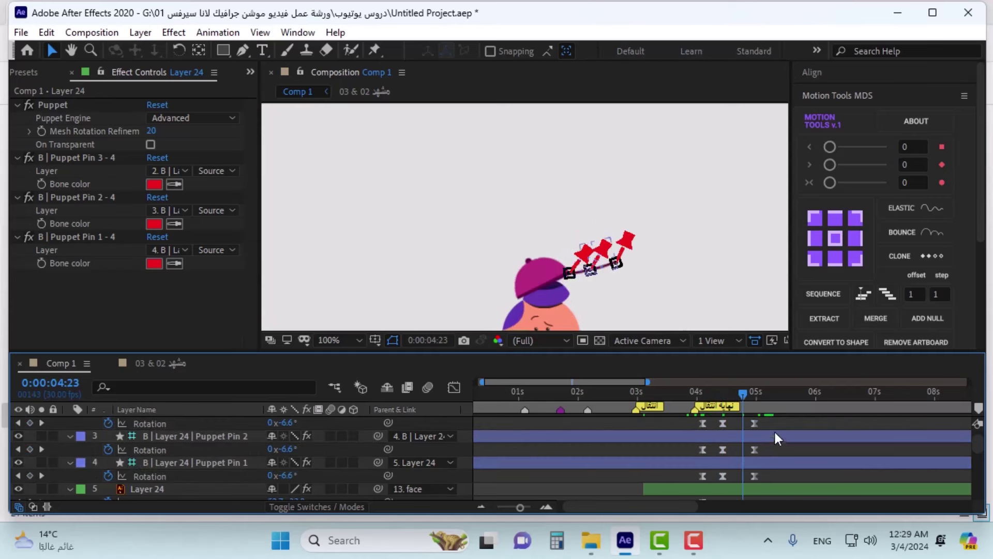
pyautogui.moveTo(772, 428); pyautogui.dragTo(742, 477)
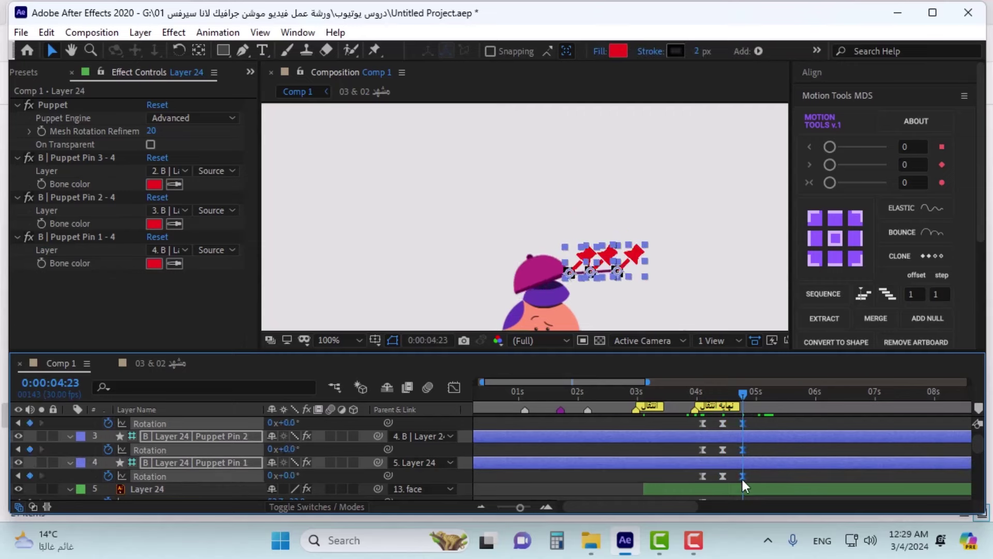
# - Apply Easy Ease to Layer 24's last Position and Rotation keyframes, and return to 0:00:04:13
pyautogui.scroll(-3, 764, 463)
pyautogui.click(731, 451)
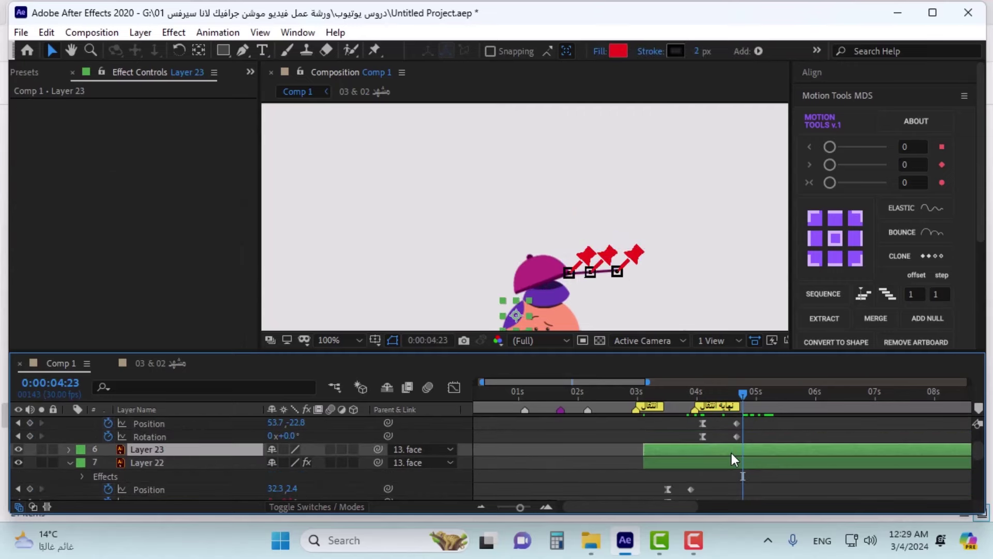
pyautogui.scroll(1, 732, 453)
pyautogui.moveTo(747, 459); pyautogui.dragTo(734, 479)
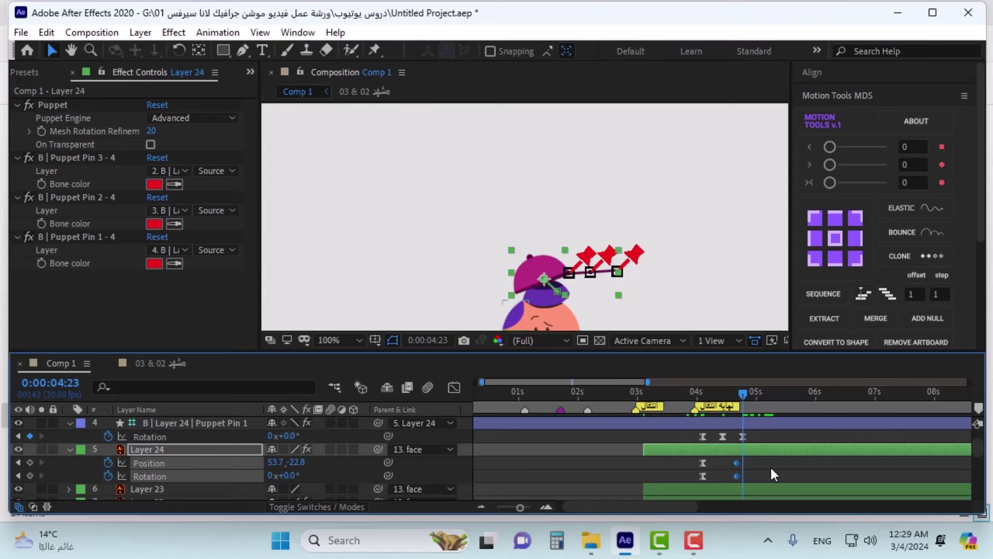
pyautogui.rightClick(737, 464)
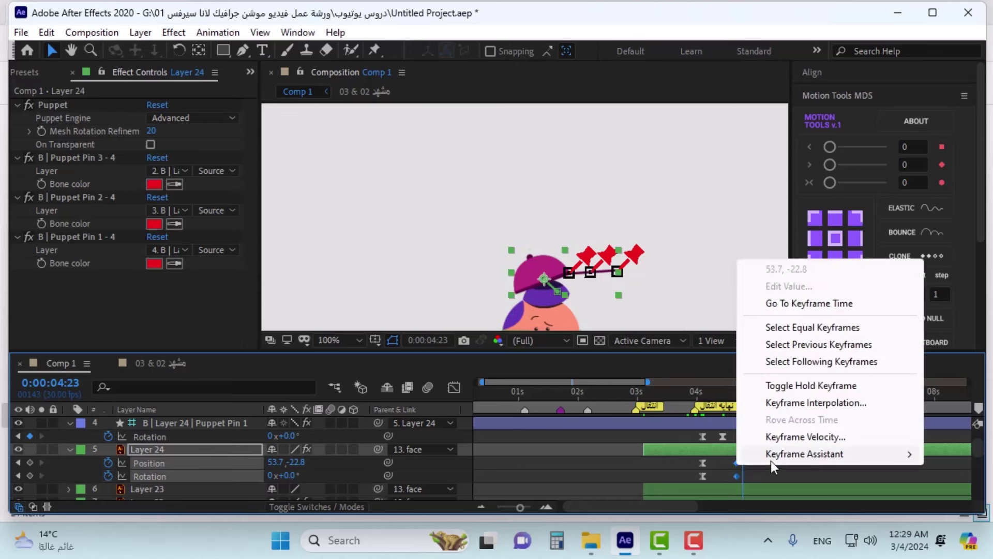
pyautogui.moveTo(771, 455)
pyautogui.click(520, 352)
pyautogui.hotkey('shift', 'pageup')
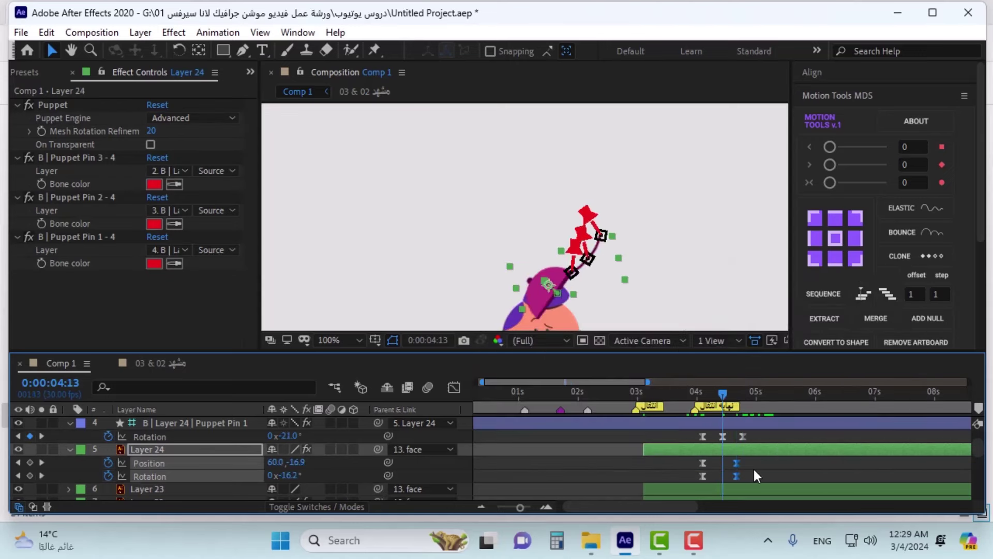
# - Move Layer 24's last Position and Rotation keyframes to 0:00:04:13, and add keyframes for both properties at 0:00:04:23
pyautogui.press('Delete')
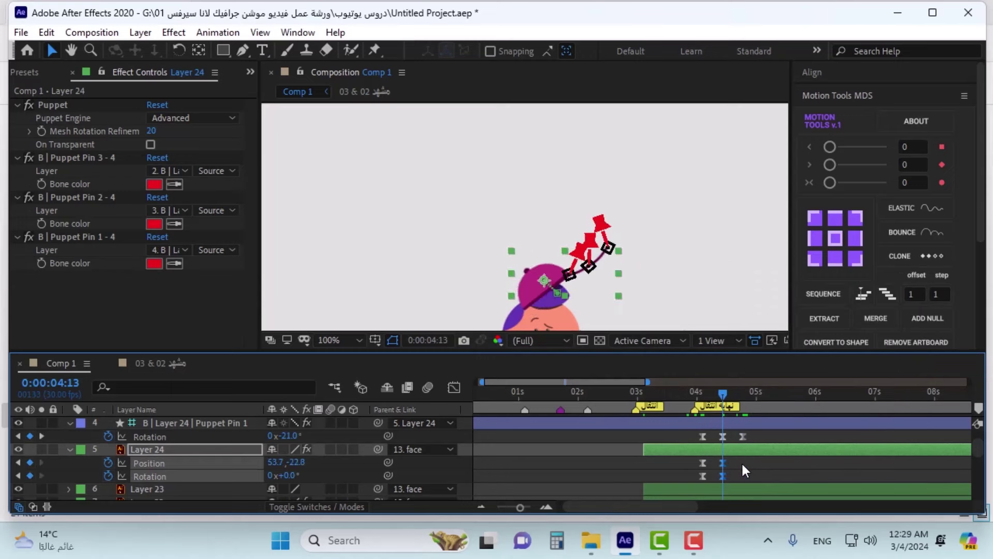
pyautogui.hotkey('shift', 'pagedown')
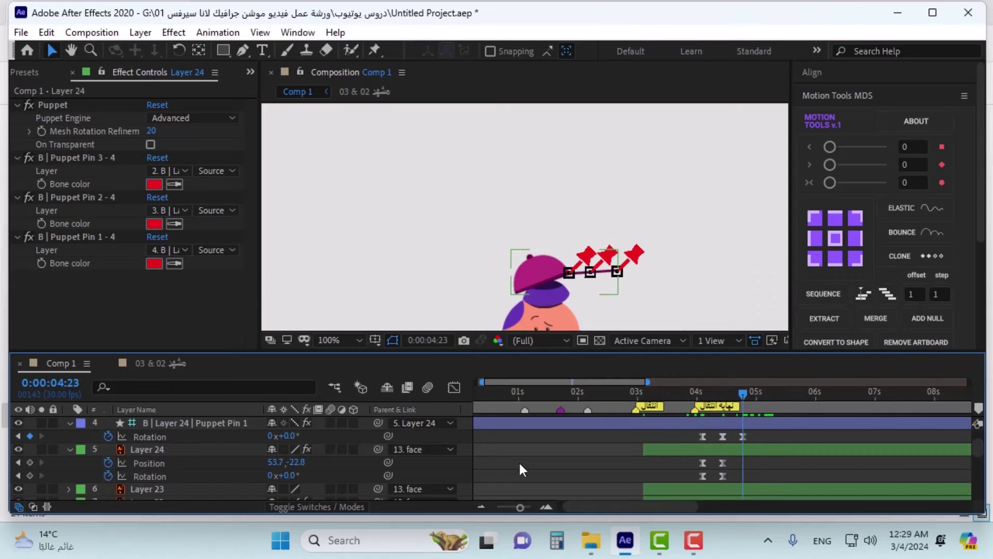
pyautogui.click(30, 462)
pyautogui.click(30, 475)
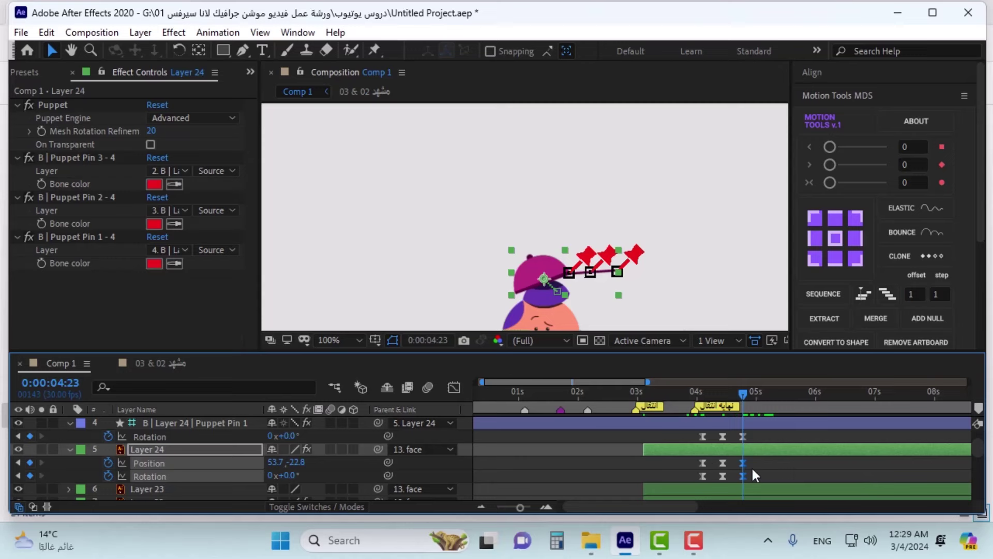
# - Compare the cap's poses at 0:00:04:03 and 0:00:04:13, and adjust Layer 24's Rotation at 0:00:04:13
pyautogui.hotkey('shift', 'pageup')
pyautogui.hotkey('shift', 'pageup')
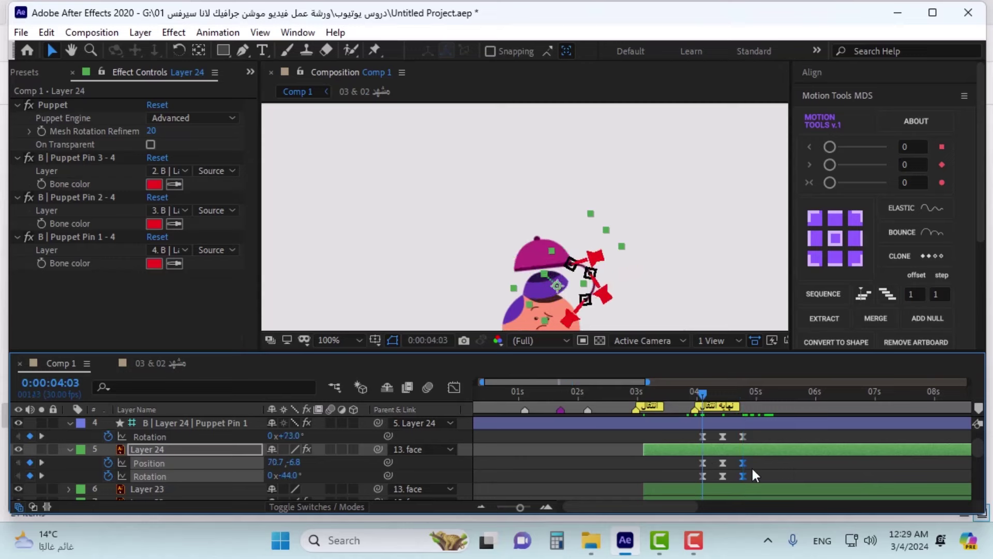
pyautogui.hotkey('shift', 'pagedown')
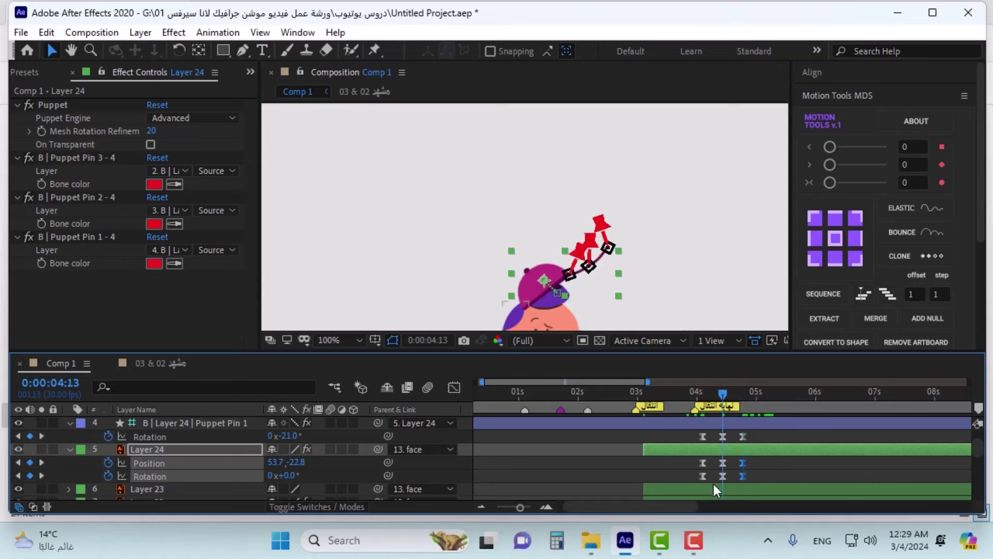
pyautogui.moveTo(287, 475); pyautogui.dragTo(299, 452)
pyautogui.moveTo(722, 399)
pyautogui.mouseDown()
pyautogui.moveTo(755, 389)
pyautogui.moveTo(705, 401)
pyautogui.moveTo(728, 402)
pyautogui.mouseUp()
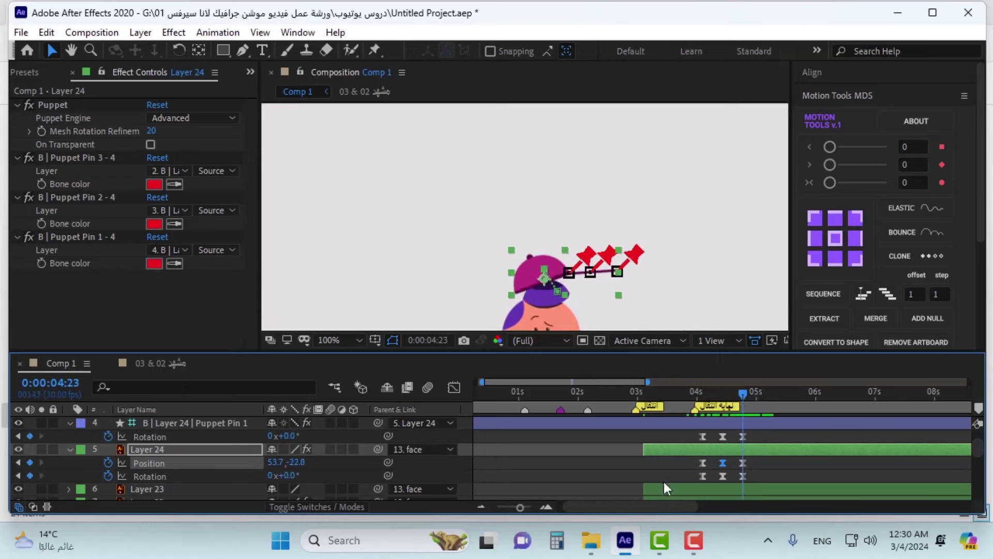
# - Try a Position of 53.7, -26.8 and a Rotation of 12° for Layer 24 at 0:00:04:23
pyautogui.click(335, 471)
pyautogui.click(296, 463)
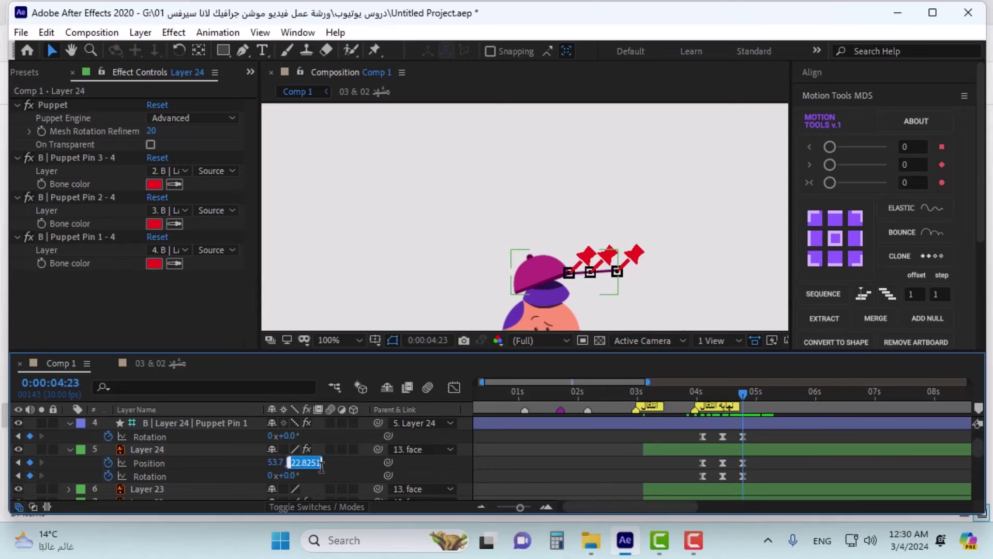
pyautogui.write('0')
pyautogui.press('Return')
pyautogui.hotkey('ctrl', 'z')
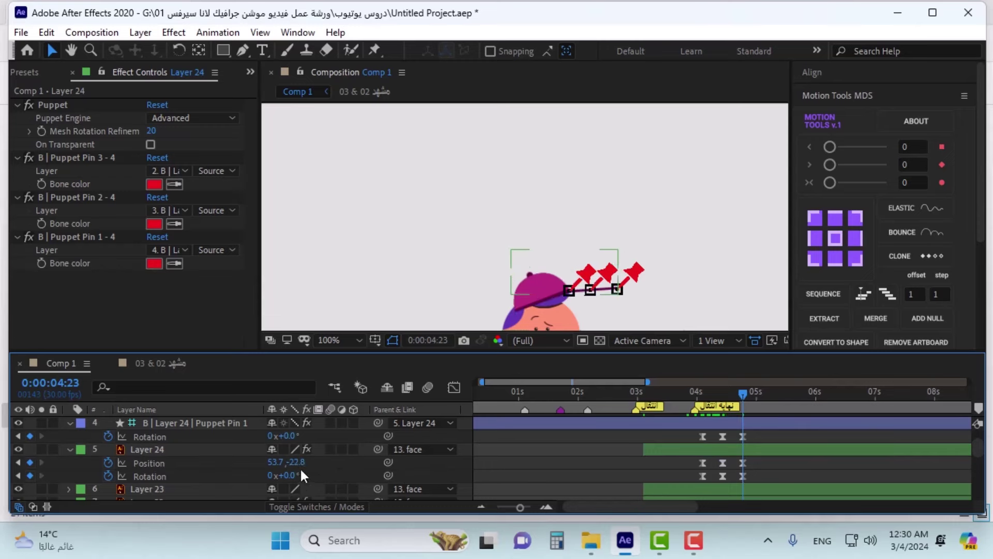
pyautogui.moveTo(300, 463)
pyautogui.mouseDown()
pyautogui.moveTo(308, 461)
pyautogui.moveTo(301, 476)
pyautogui.moveTo(291, 464)
pyautogui.moveTo(305, 459)
pyautogui.mouseUp()
pyautogui.hotkey('ctrl', 'z')
pyautogui.click(289, 450)
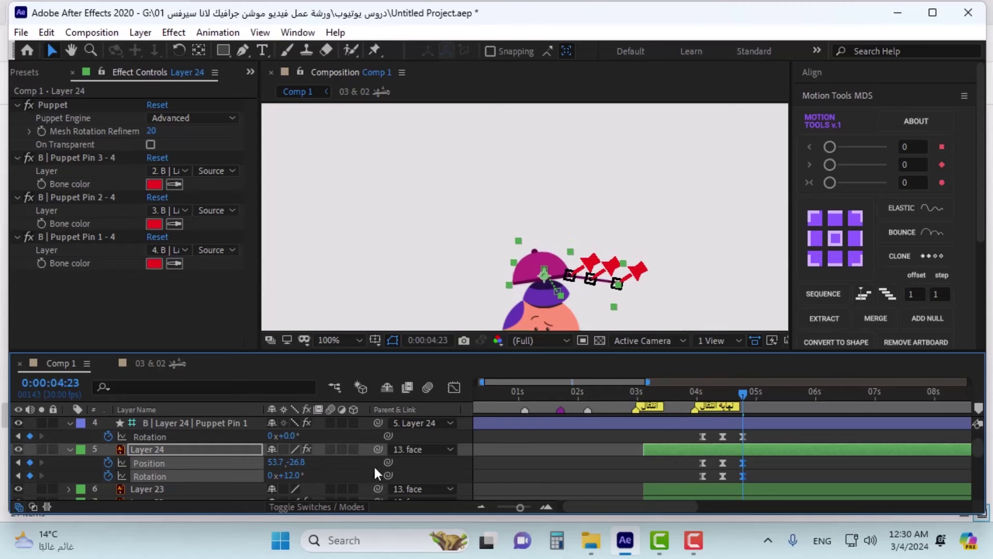
# - Set Layer 24's Rotation to 4° and its Position to 53.7, -27.8 at 0:00:04:23
pyautogui.click(781, 458)
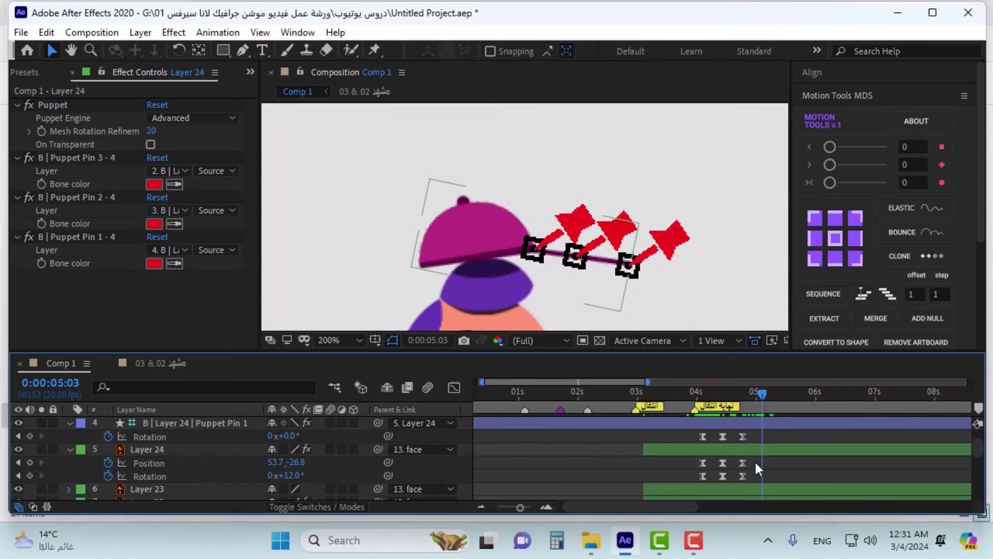
pyautogui.hotkey('shift', 'pageup')
pyautogui.moveTo(291, 476); pyautogui.dragTo(281, 476)
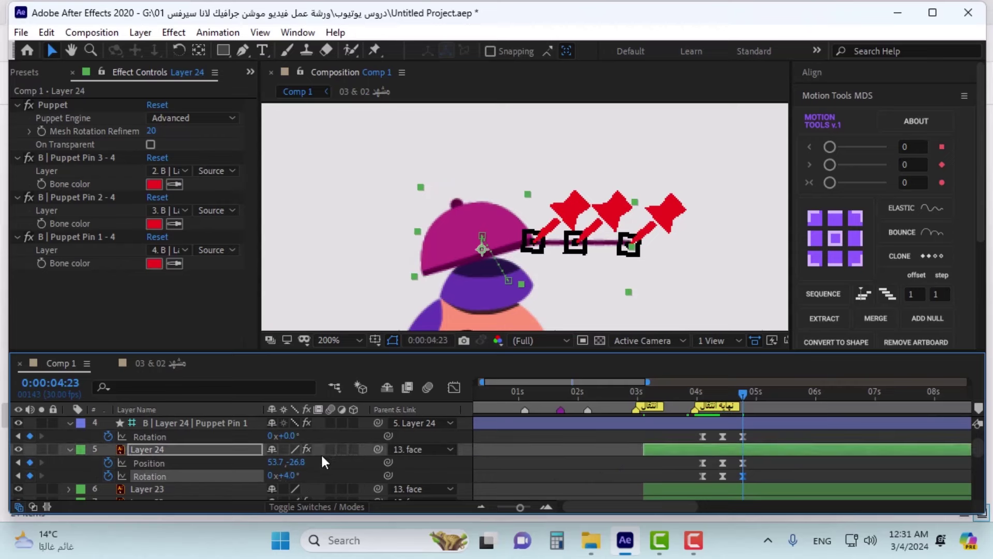
pyautogui.moveTo(299, 462); pyautogui.dragTo(297, 462)
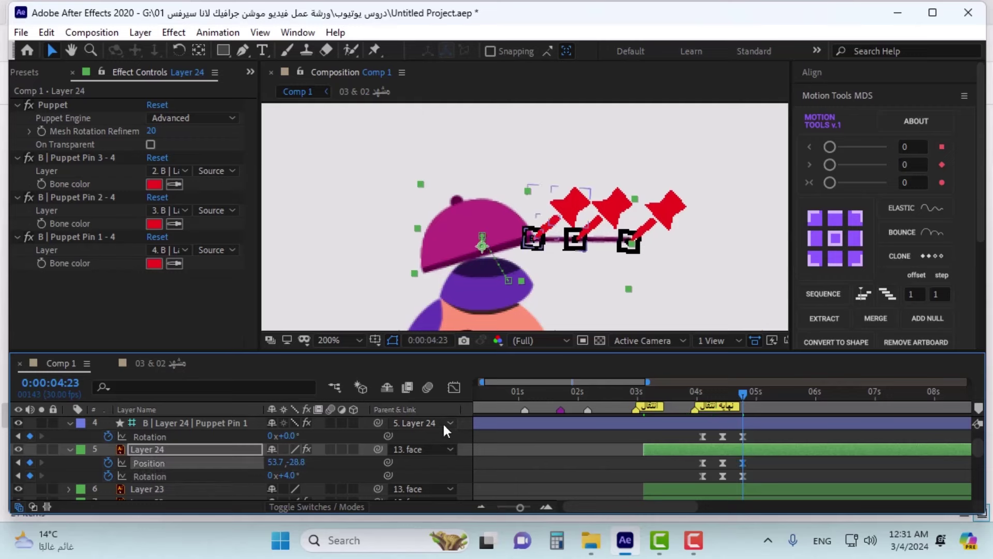
pyautogui.click(303, 463)
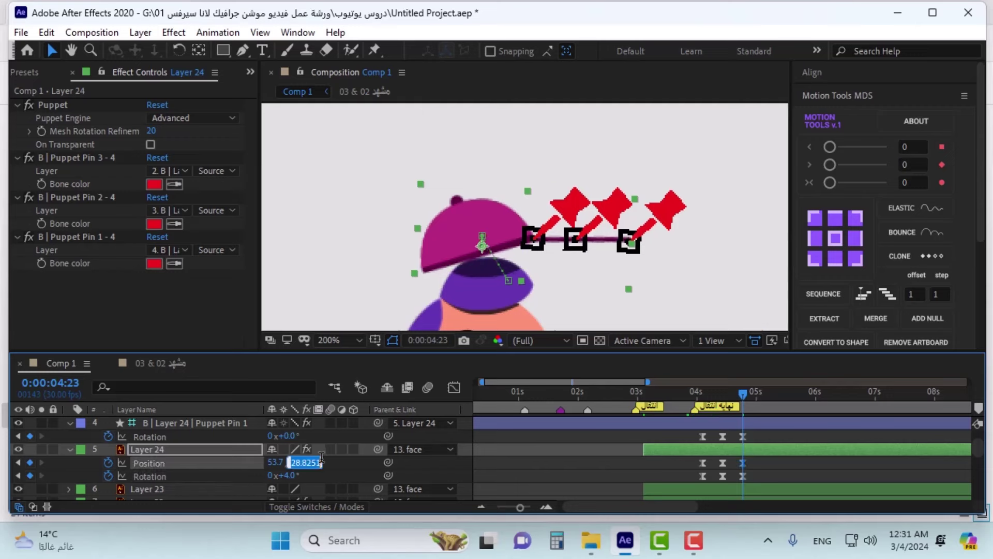
pyautogui.press('Up')
pyautogui.press('Up')
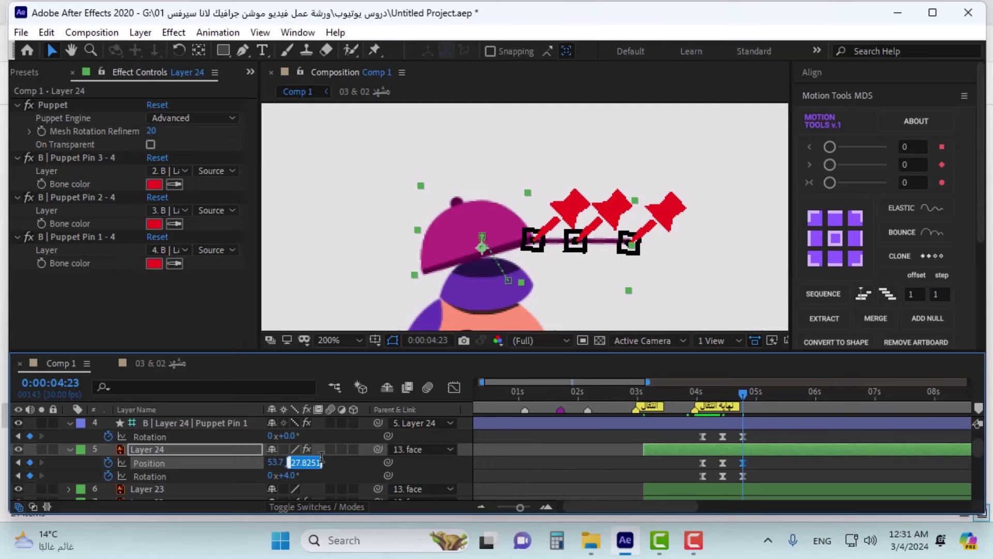
pyautogui.press('Return')
pyautogui.press(',')
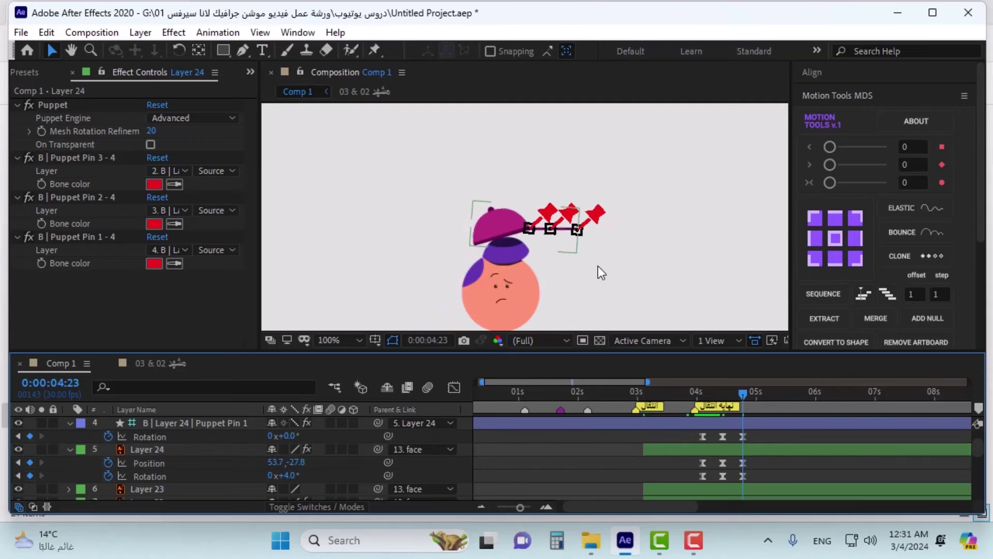
# - Shift all keyframes of the three puppet pin bones and Layer 24 earlier so that they start at 0:00:03:21
pyautogui.moveTo(691, 398)
pyautogui.mouseDown()
pyautogui.moveTo(721, 389)
pyautogui.moveTo(677, 388)
pyautogui.mouseUp()
pyautogui.scroll(3, 743, 446)
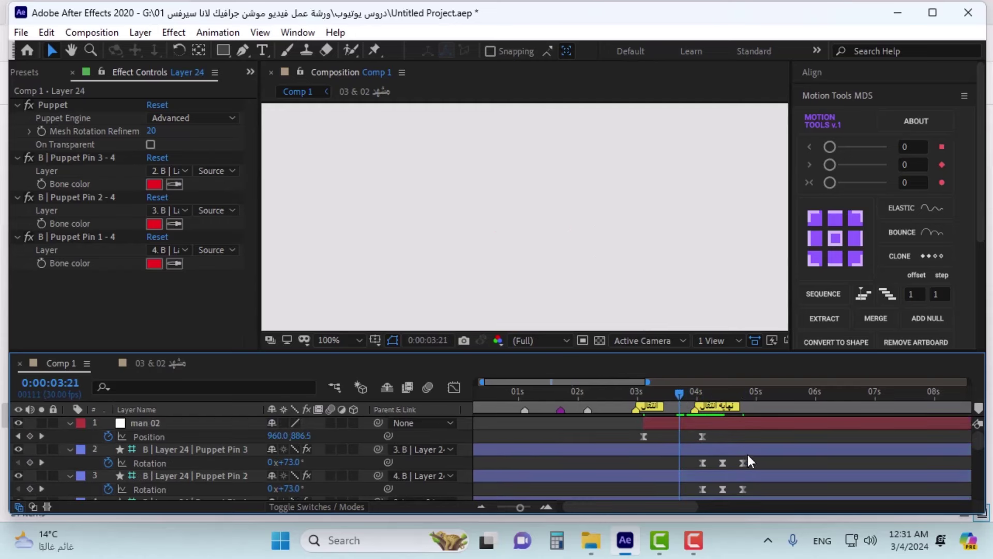
pyautogui.moveTo(753, 459); pyautogui.dragTo(678, 430)
pyautogui.moveTo(680, 396)
pyautogui.mouseDown()
pyautogui.moveTo(728, 389)
pyautogui.moveTo(675, 397)
pyautogui.mouseUp()
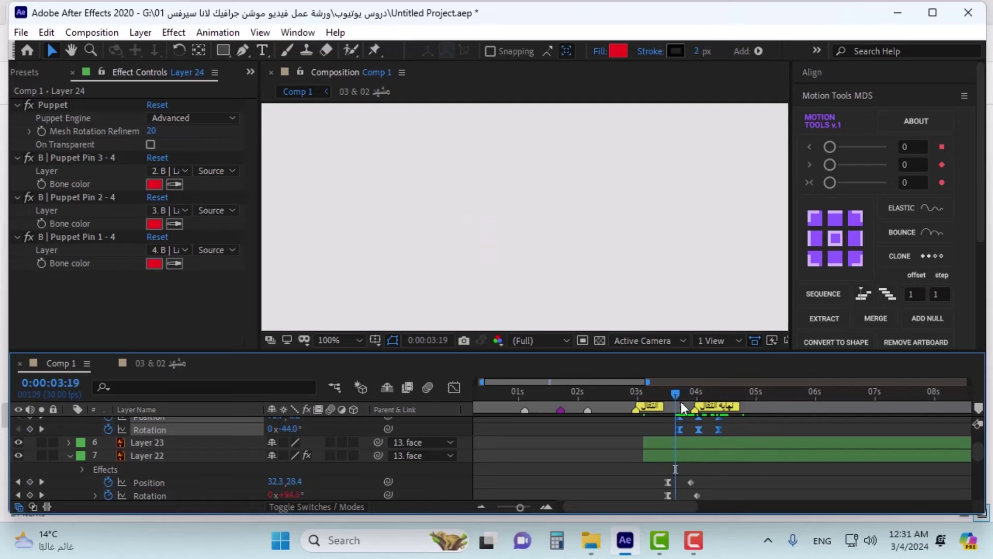
pyautogui.click(727, 426)
# - Set the work area from 0:00:02:27 to 0:00:05:06 and preview the man's entrance within it
pyautogui.press('space')
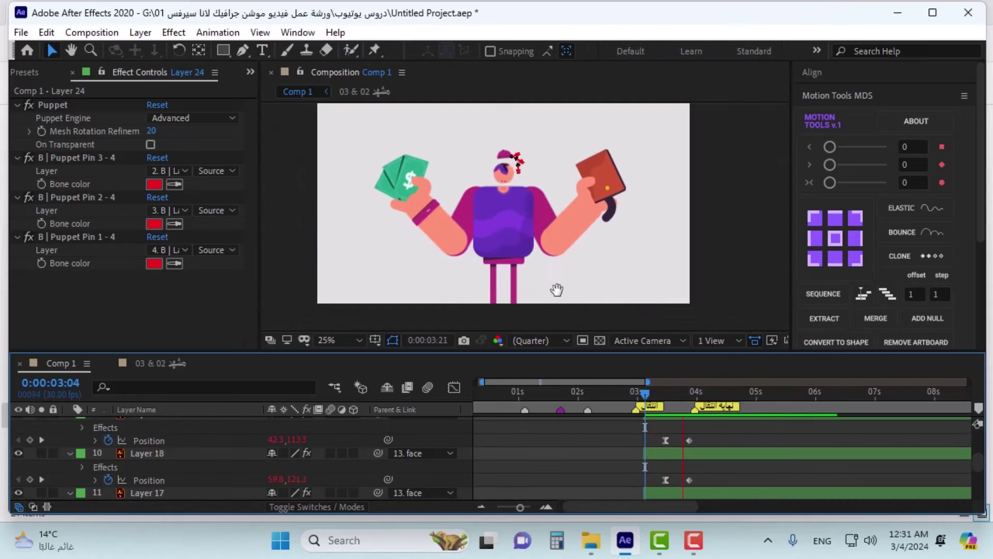
pyautogui.moveTo(661, 392); pyautogui.dragTo(769, 394)
pyautogui.press('n')
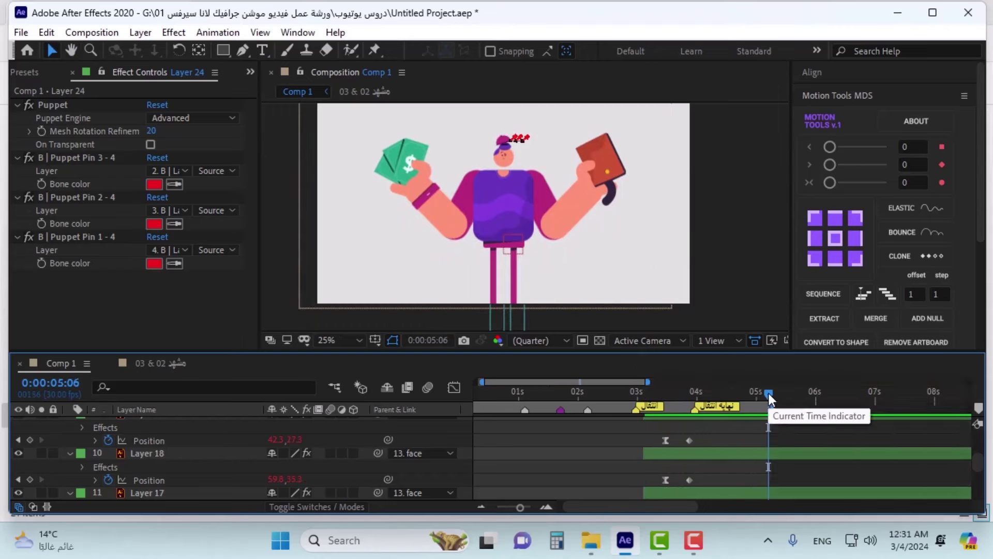
pyautogui.click(632, 395)
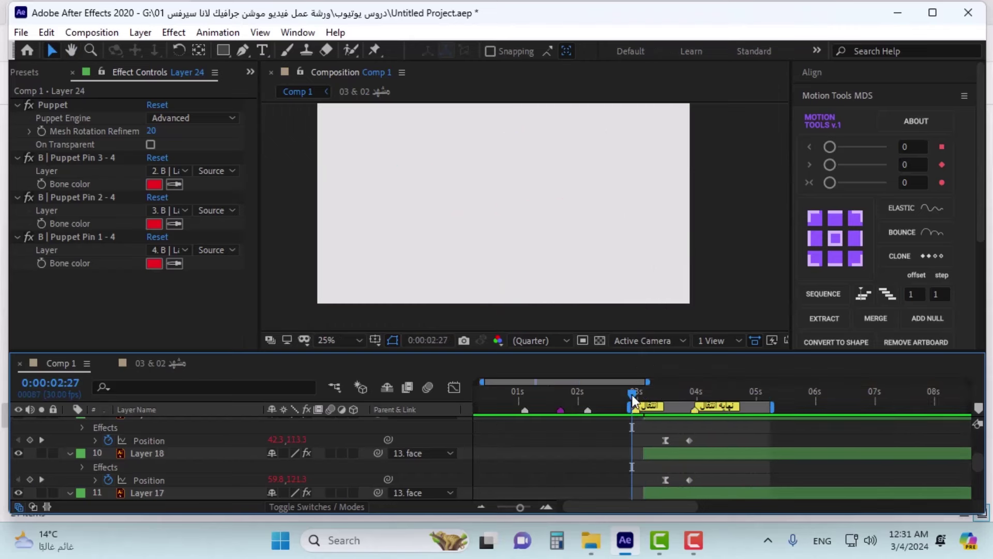
pyautogui.press('space')
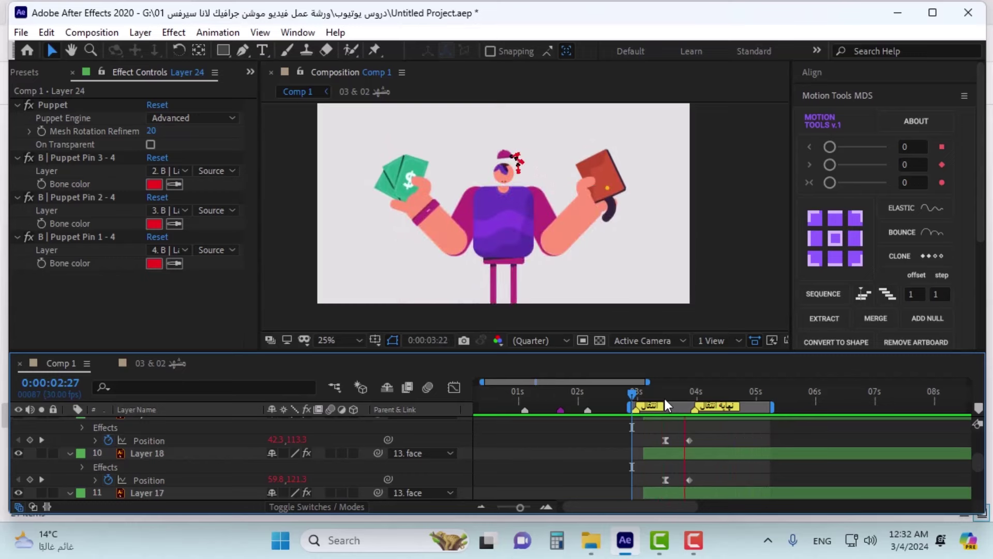
pyautogui.press('space')
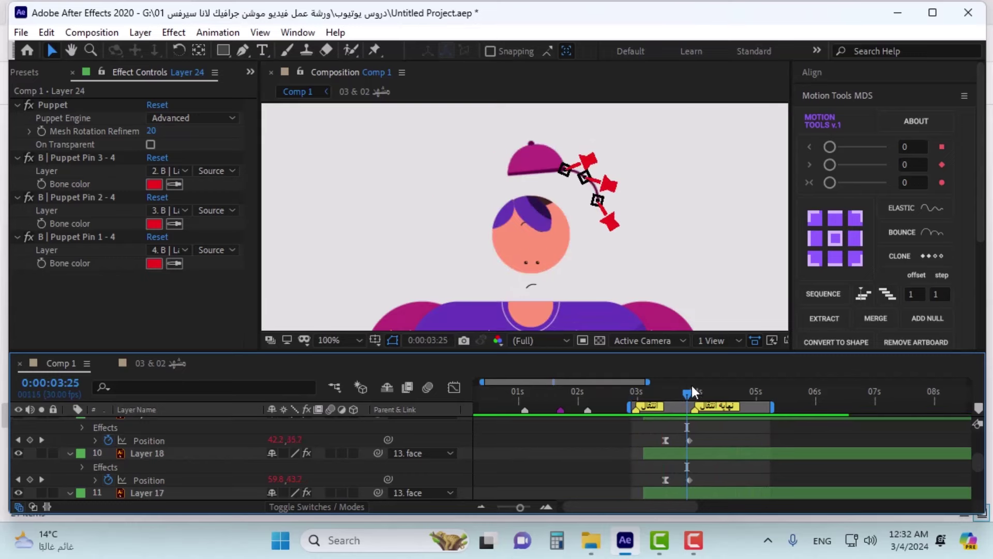
# - Delay all of Puppet Pin 2's Rotation keyframes by two frames
pyautogui.scroll(2, 733, 469)
pyautogui.scroll(6, 724, 462)
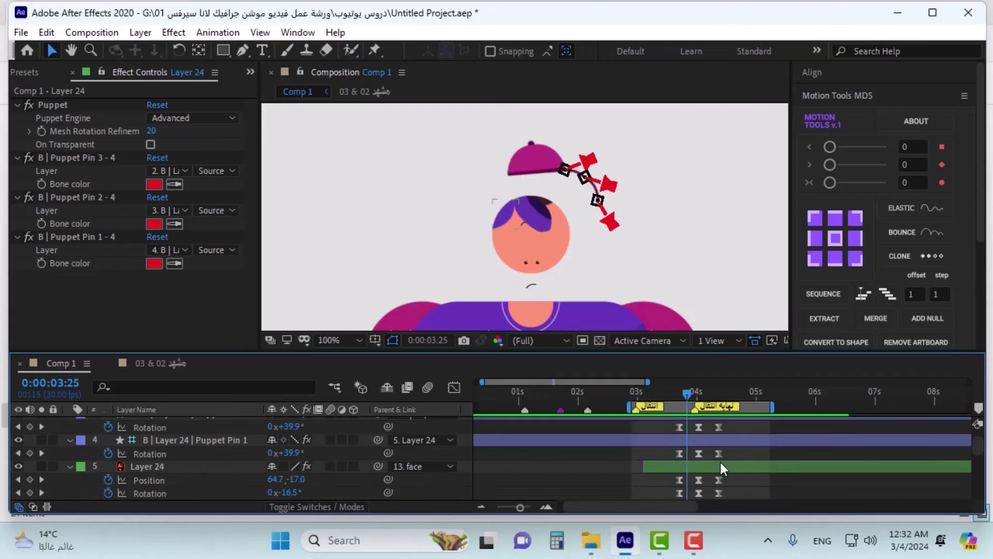
pyautogui.moveTo(729, 461); pyautogui.dragTo(669, 467)
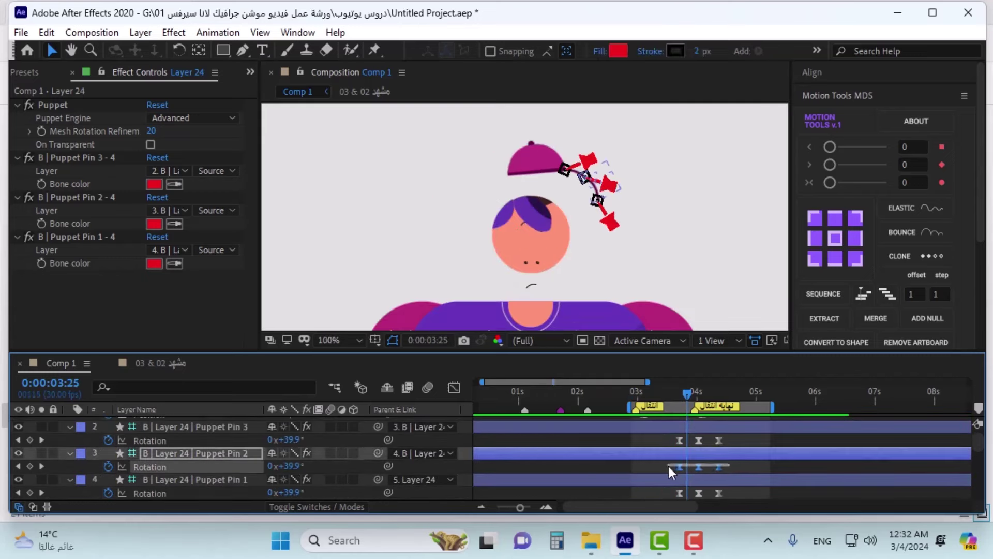
pyautogui.hotkey('alt', 'Right')
pyautogui.hotkey('alt', 'Right')
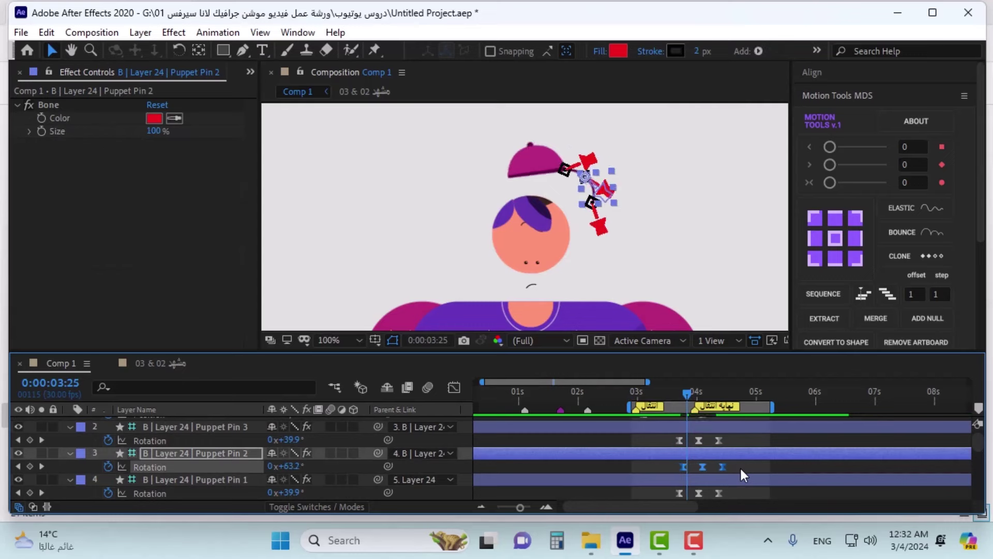
# - Delay all of Puppet Pin 3's Rotation keyframes by four frames
pyautogui.moveTo(732, 438); pyautogui.dragTo(671, 439)
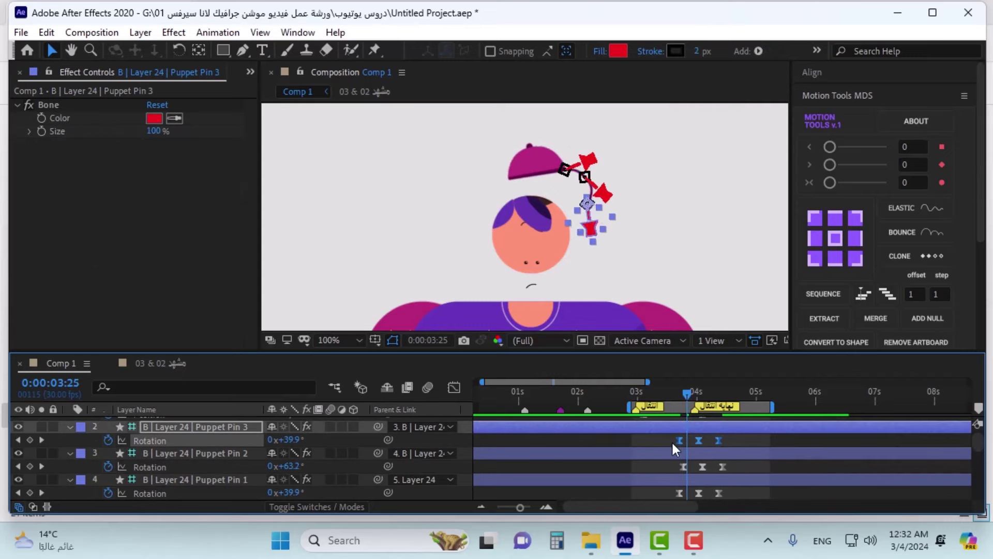
pyautogui.hotkey('alt', 'Right')
pyautogui.hotkey('alt', 'Right')
pyautogui.hotkey('alt', 'Right')
pyautogui.hotkey('alt', 'Right')
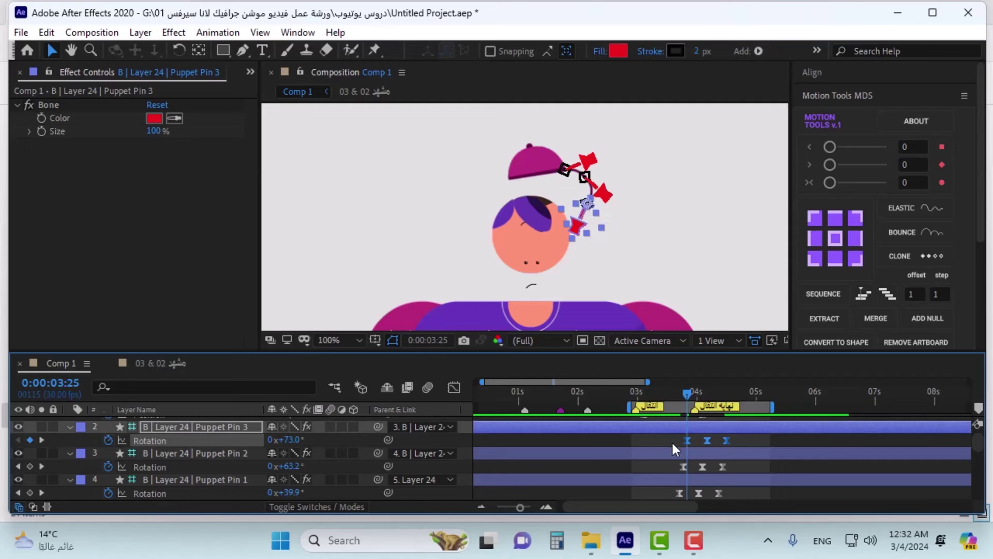
# - Shift all bone and Layer 24 keyframes about three frames earlier, with Layer 24's first ones at about 0:00:03:18
pyautogui.moveTo(669, 391)
pyautogui.mouseDown()
pyautogui.moveTo(697, 391)
pyautogui.moveTo(684, 394)
pyautogui.mouseUp()
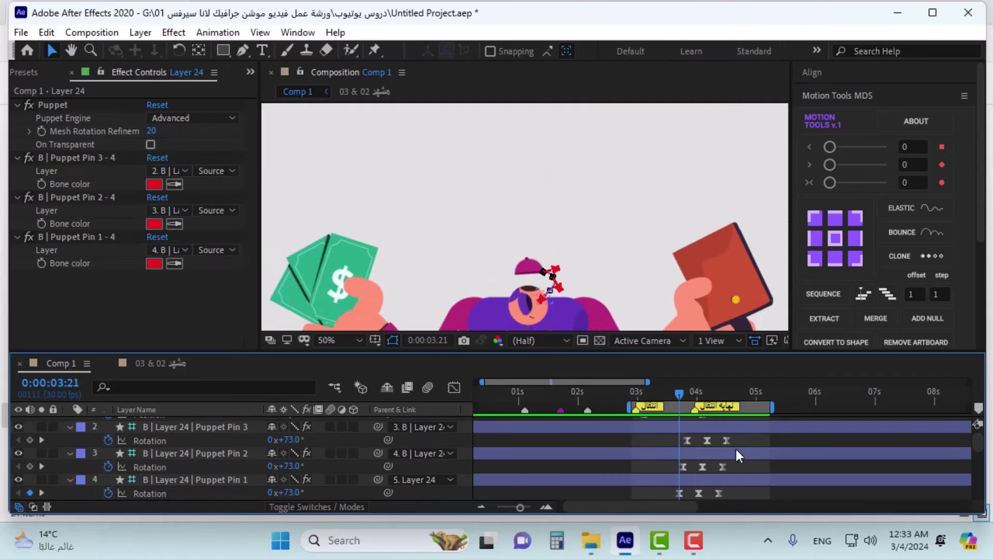
pyautogui.moveTo(736, 440); pyautogui.dragTo(668, 486)
pyautogui.scroll(-2, 707, 476)
pyautogui.scroll(1, 706, 477)
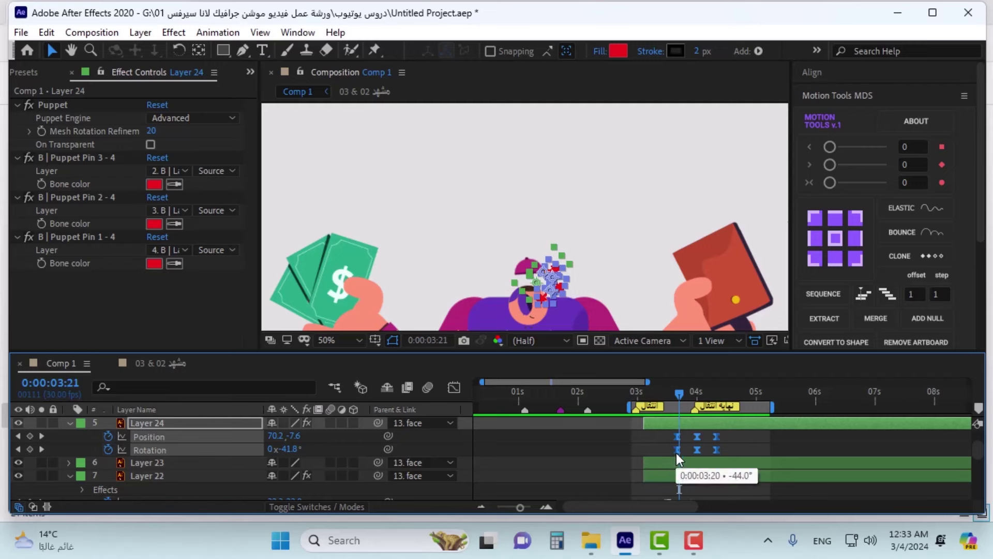
pyautogui.moveTo(675, 452); pyautogui.dragTo(668, 449)
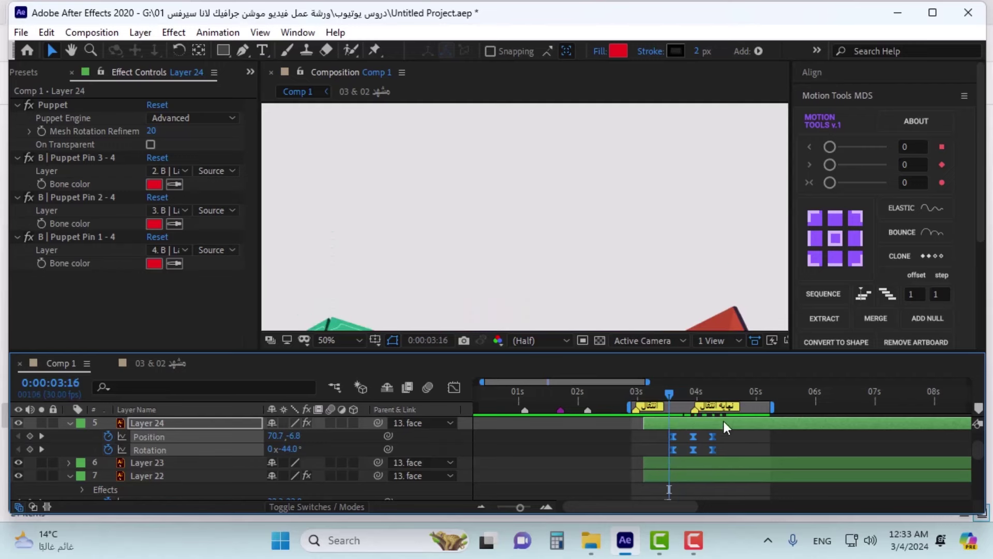
# - Preview the cap's motion repeatedly from about 0:00:03:12 to examine its timing against the man's entrance
pyautogui.press('space')
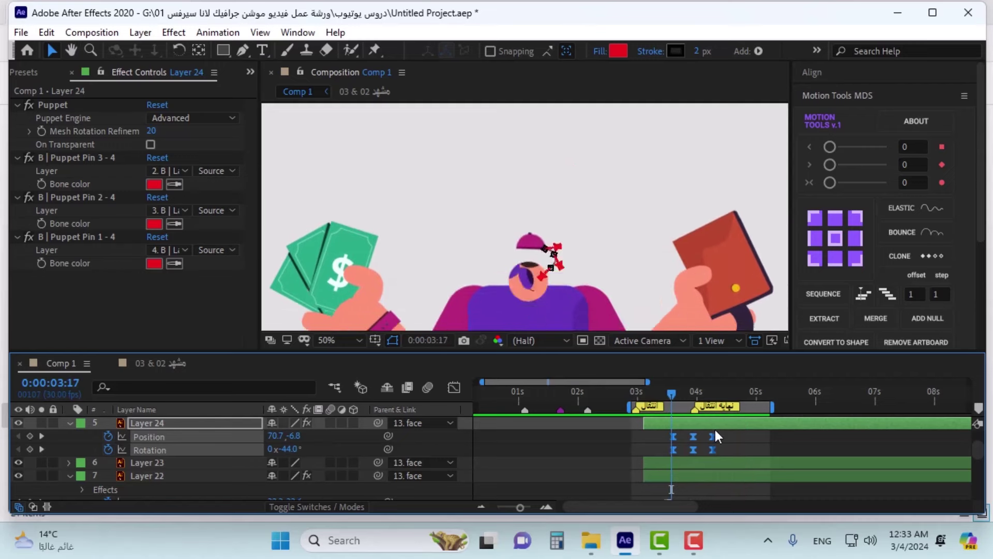
pyautogui.press('space')
pyautogui.click(662, 395)
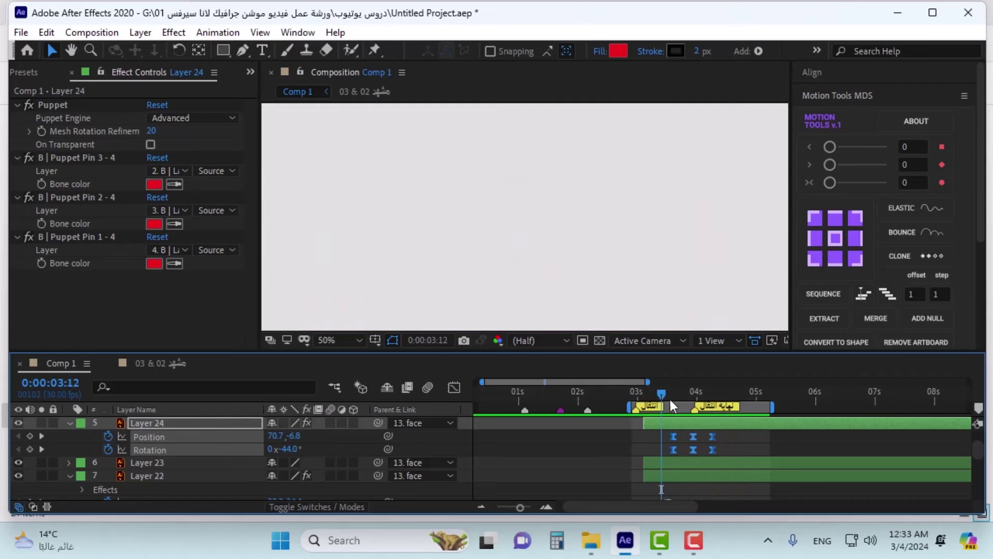
pyautogui.click(736, 455)
pyautogui.press('space')
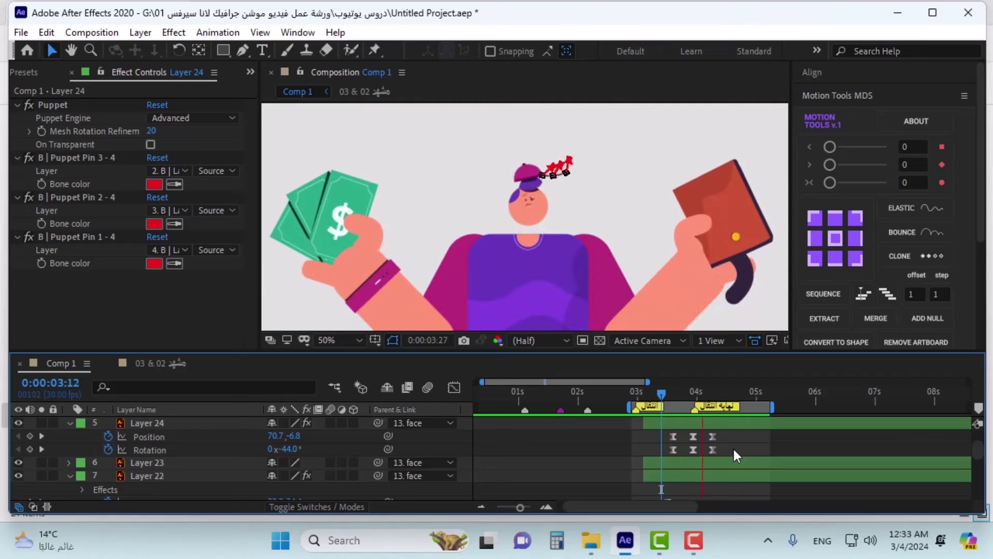
pyautogui.press('space')
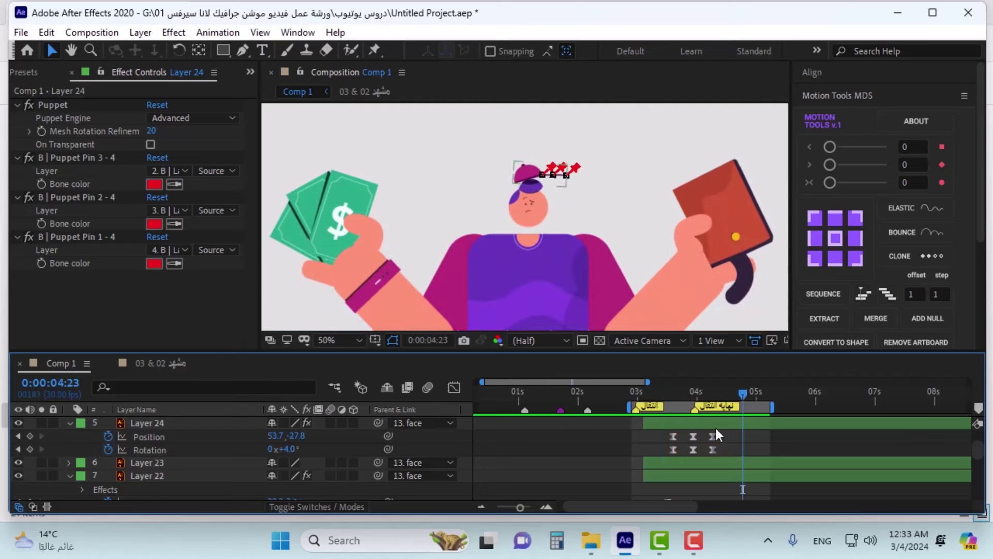
pyautogui.click(663, 399)
pyautogui.press('space')
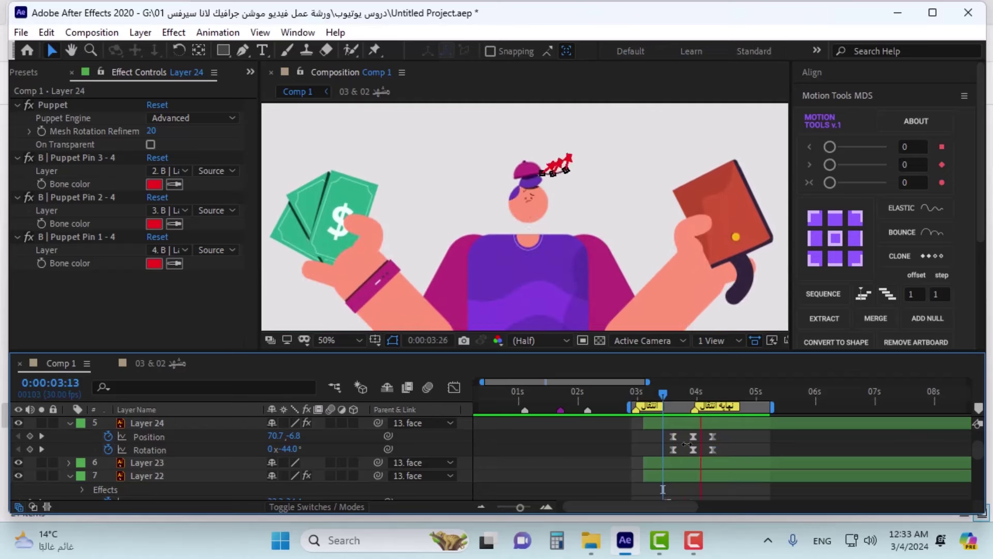
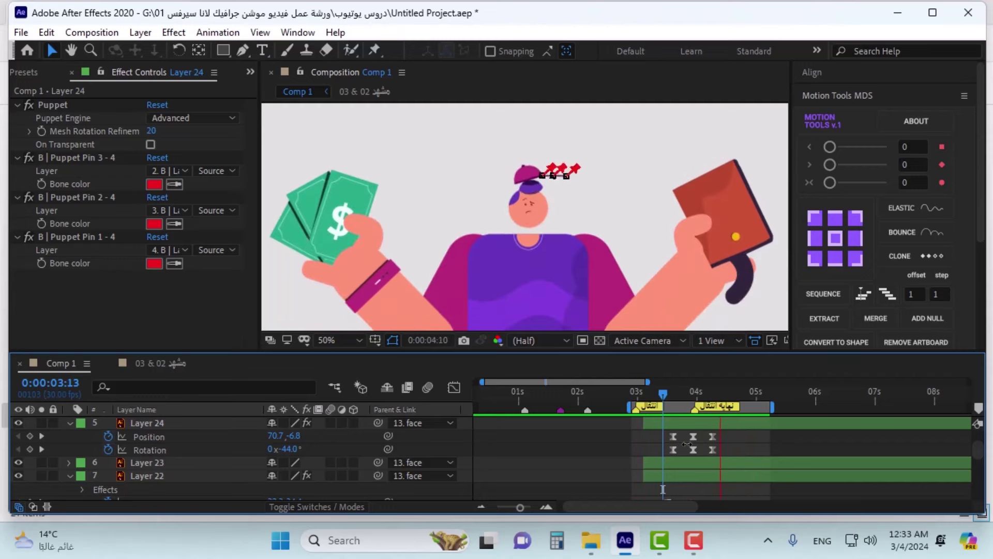
# - Delay the Position keyframes of the face and its facial-feature and hair layers by about three frames
pyautogui.click(692, 394)
pyautogui.moveTo(692, 395); pyautogui.dragTo(683, 395)
pyautogui.moveTo(591, 225); pyautogui.dragTo(612, 195)
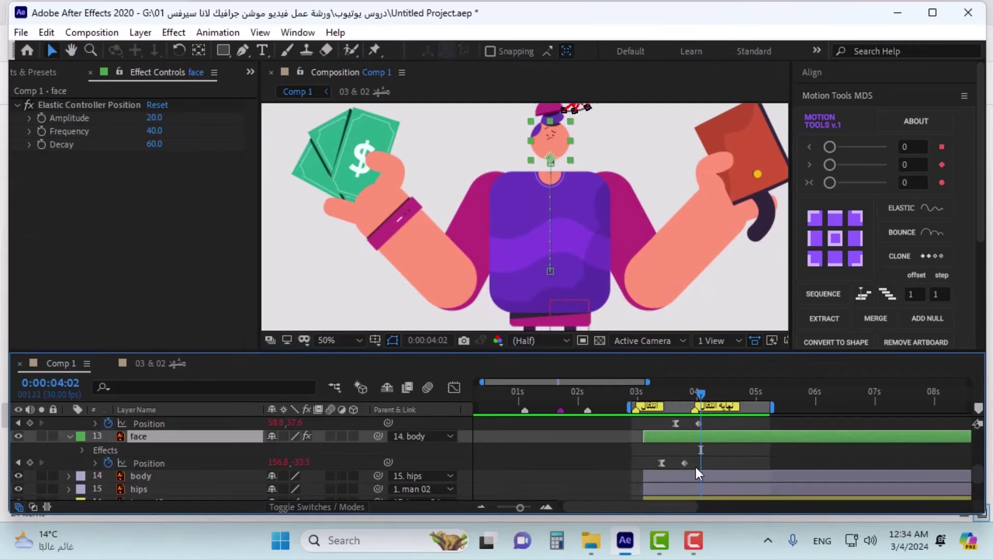
pyautogui.scroll(3, 694, 458)
pyautogui.click(698, 462)
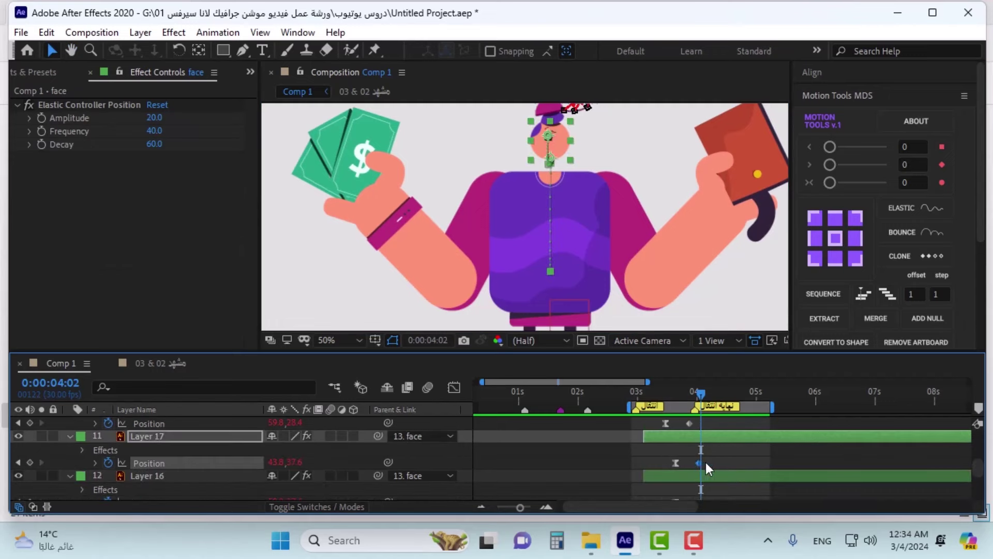
pyautogui.scroll(4, 707, 461)
pyautogui.moveTo(708, 444); pyautogui.dragTo(666, 451)
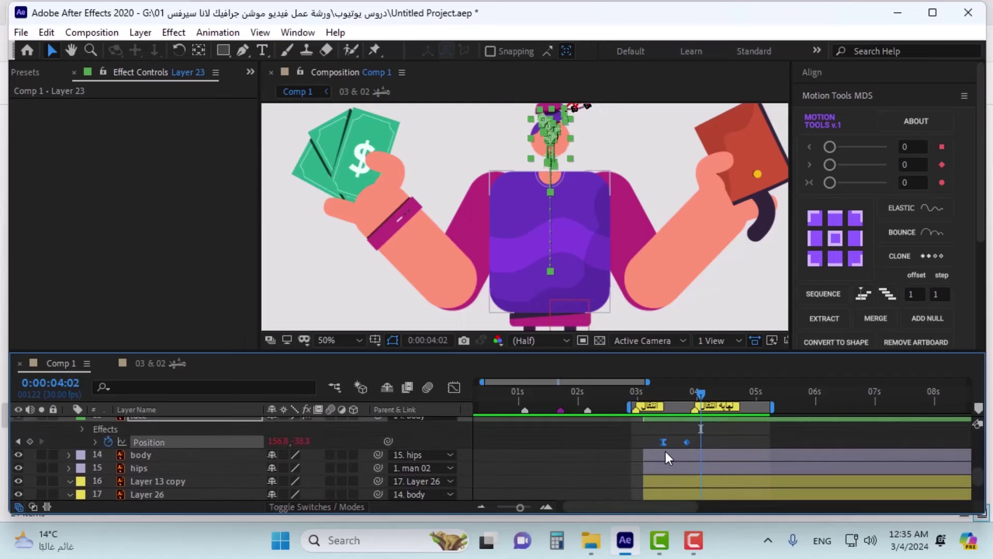
pyautogui.hotkey('alt', 'Right')
pyautogui.hotkey('alt', 'Right')
# - Trim the starts of the Puppet Pin 1, 2 and 3 bone layers to 0:00:03:16
pyautogui.click(659, 396)
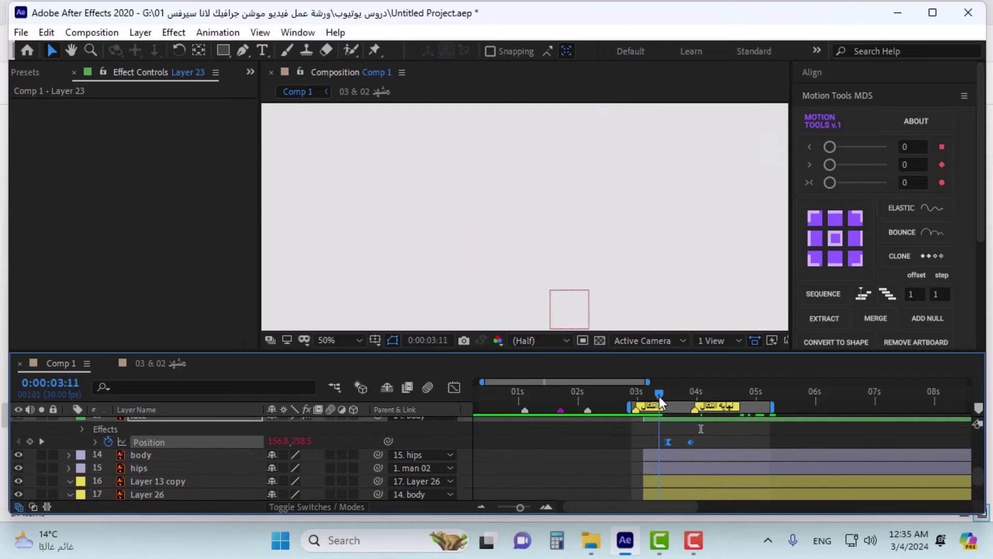
pyautogui.moveTo(659, 397)
pyautogui.mouseDown()
pyautogui.moveTo(700, 395)
pyautogui.moveTo(673, 393)
pyautogui.mouseUp()
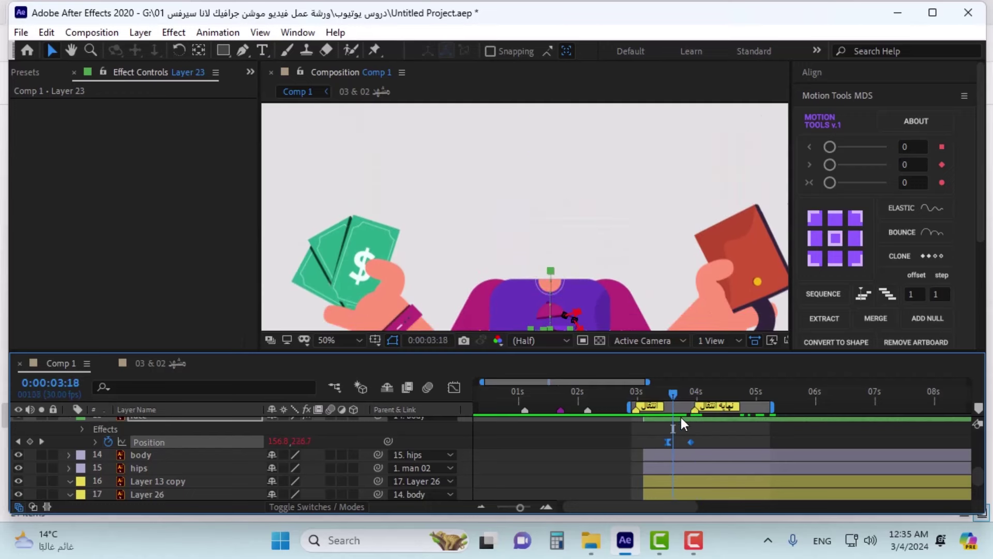
pyautogui.scroll(10, 694, 421)
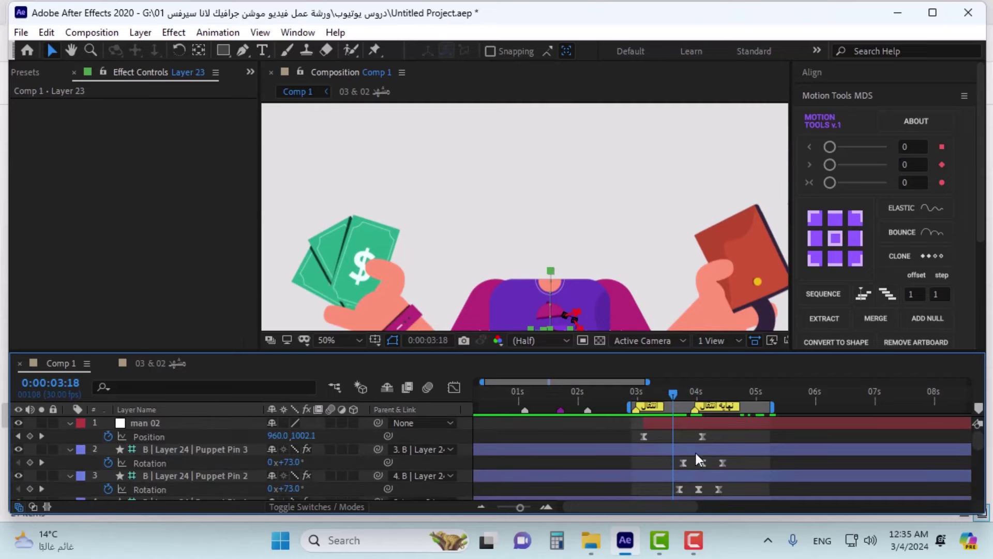
pyautogui.click(688, 449)
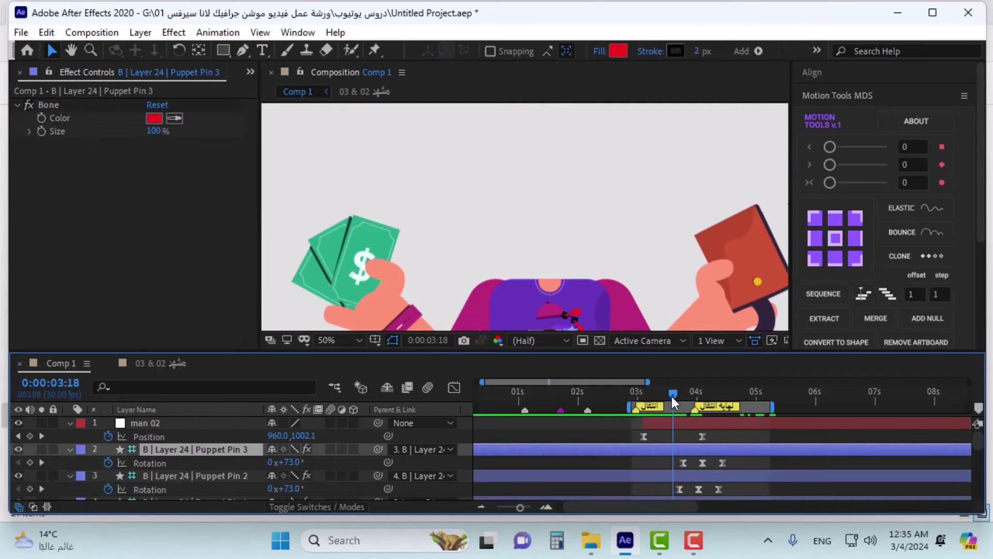
pyautogui.moveTo(671, 396); pyautogui.dragTo(672, 397)
pyautogui.scroll(-1, 651, 458)
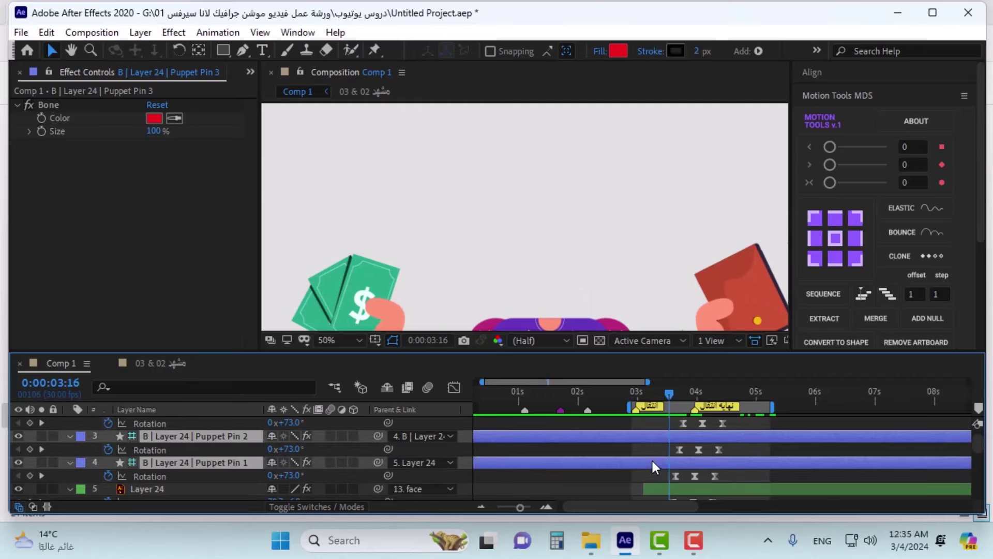
pyautogui.hotkey('alt', '[')
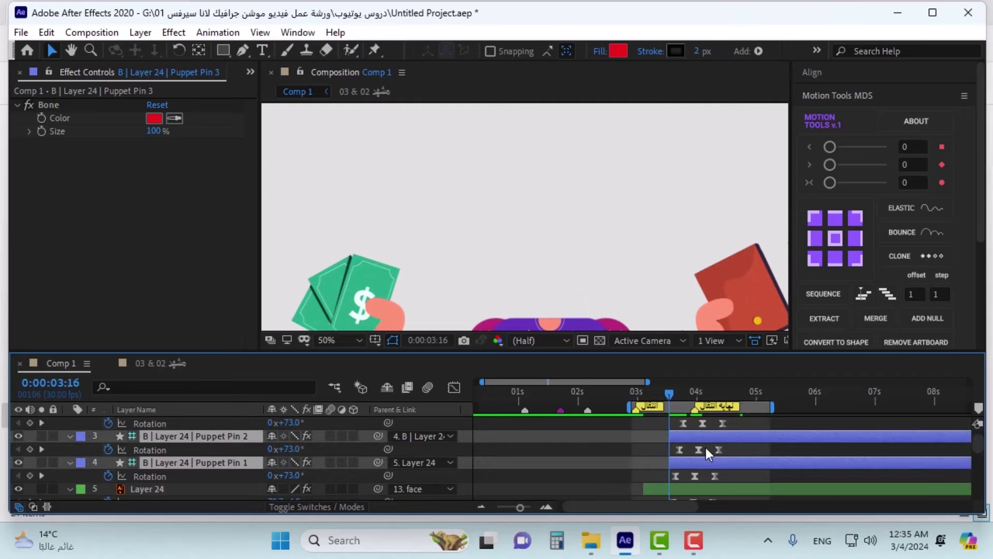
# - Move the body and hips layers up the layer stack to directly below man 02
pyautogui.scroll(1, 705, 447)
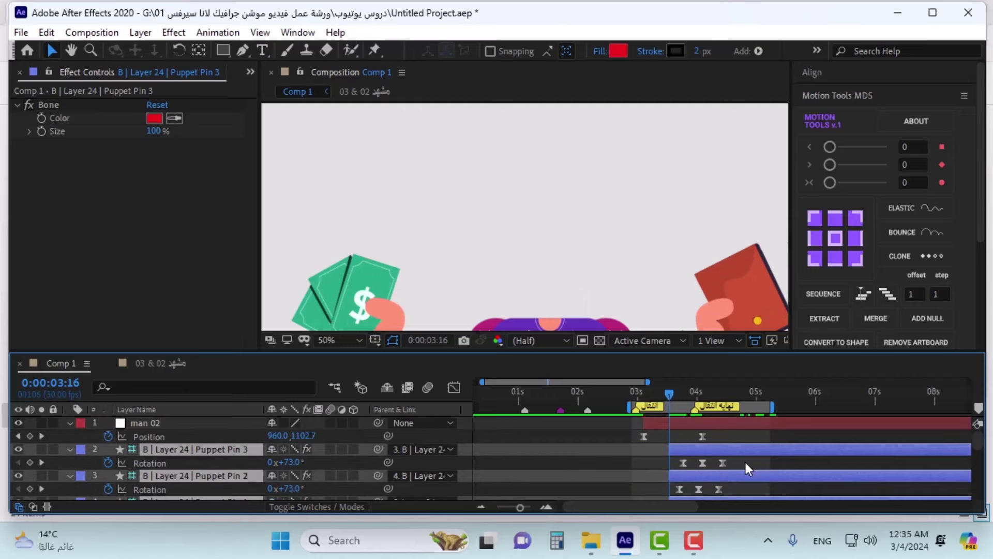
pyautogui.scroll(-2, 744, 461)
pyautogui.scroll(-6, 724, 466)
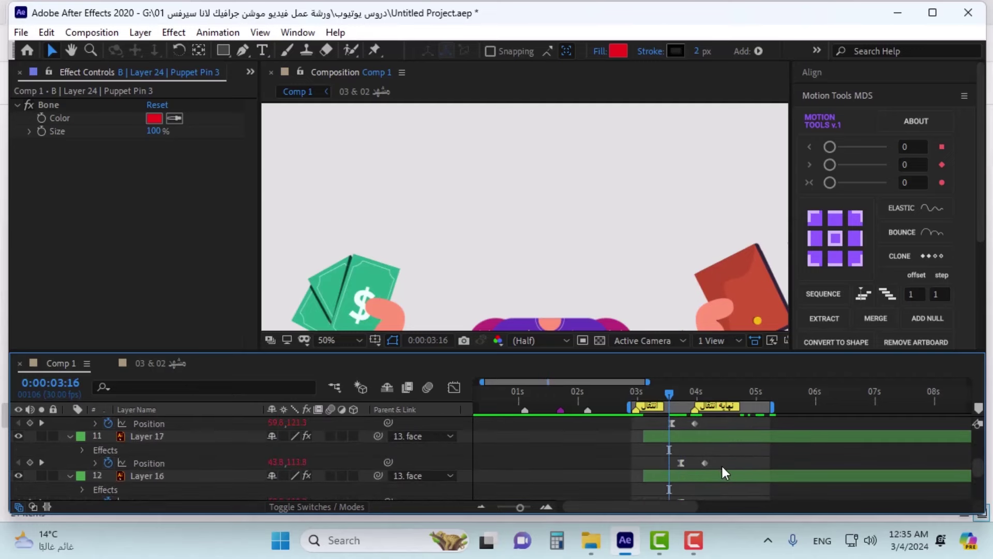
pyautogui.scroll(1, 720, 466)
pyautogui.click(681, 439)
pyautogui.scroll(-1, 228, 455)
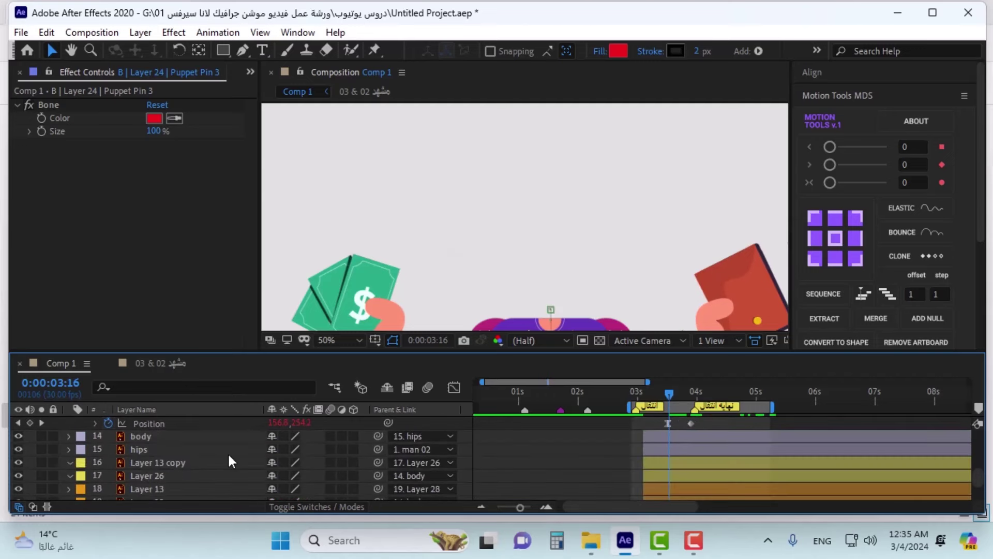
pyautogui.scroll(1, 228, 455)
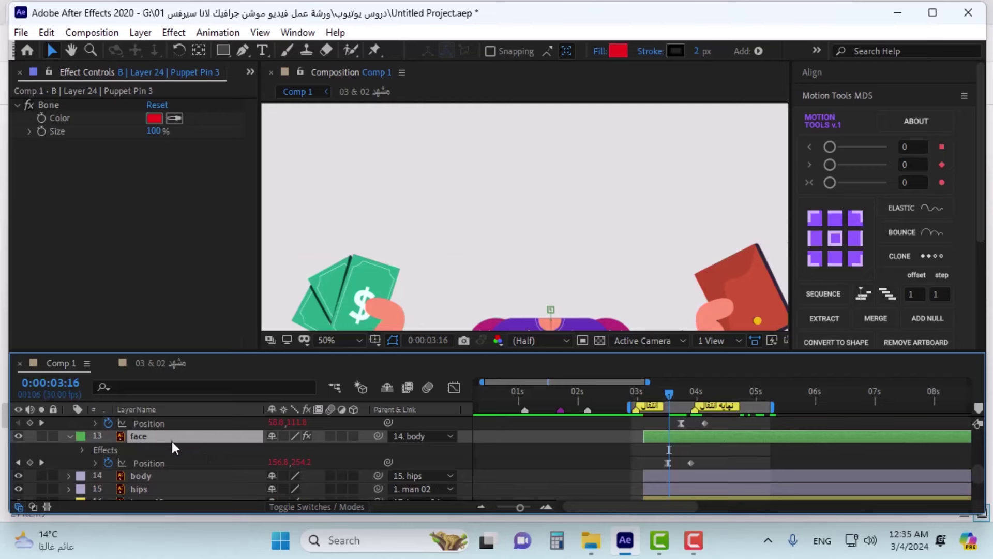
pyautogui.moveTo(168, 444); pyautogui.dragTo(171, 473)
pyautogui.press('u')
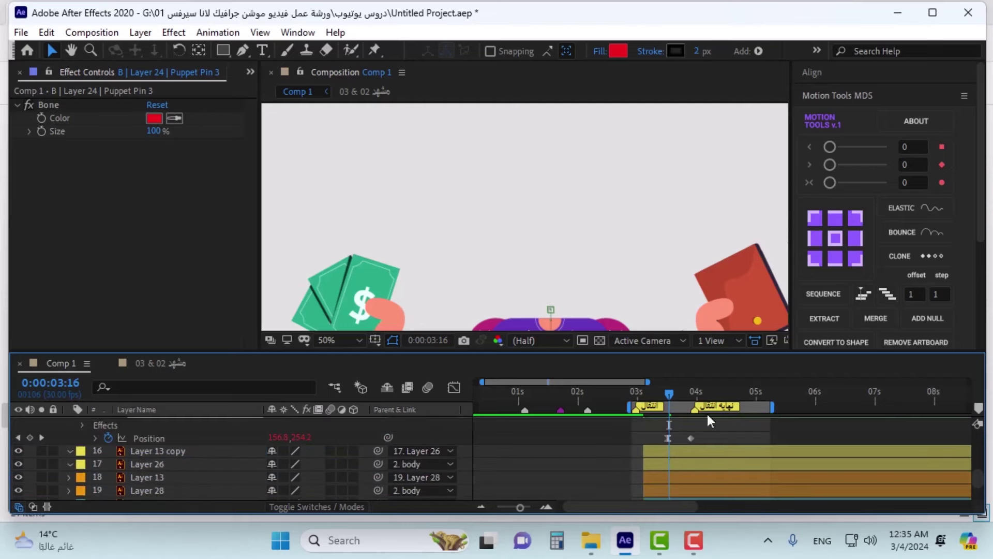
# - Scrub the man's rise between 0:00:03:14 and 0:00:03:21 and examine the timing of the cap layers' keyframes
pyautogui.moveTo(671, 393)
pyautogui.mouseDown()
pyautogui.moveTo(698, 392)
pyautogui.moveTo(665, 393)
pyautogui.mouseUp()
pyautogui.scroll(-2, 562, 290)
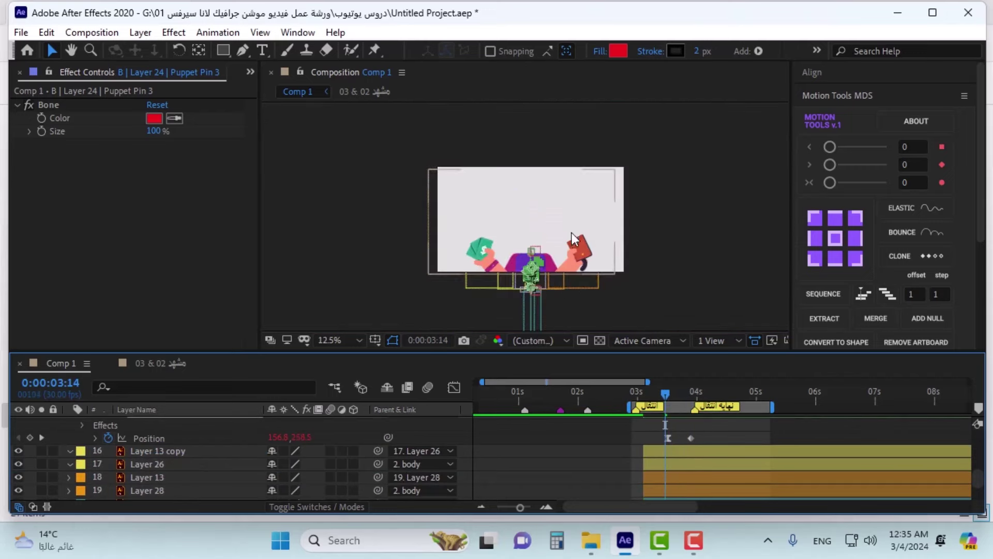
pyautogui.scroll(2, 563, 290)
pyautogui.moveTo(670, 395); pyautogui.dragTo(679, 391)
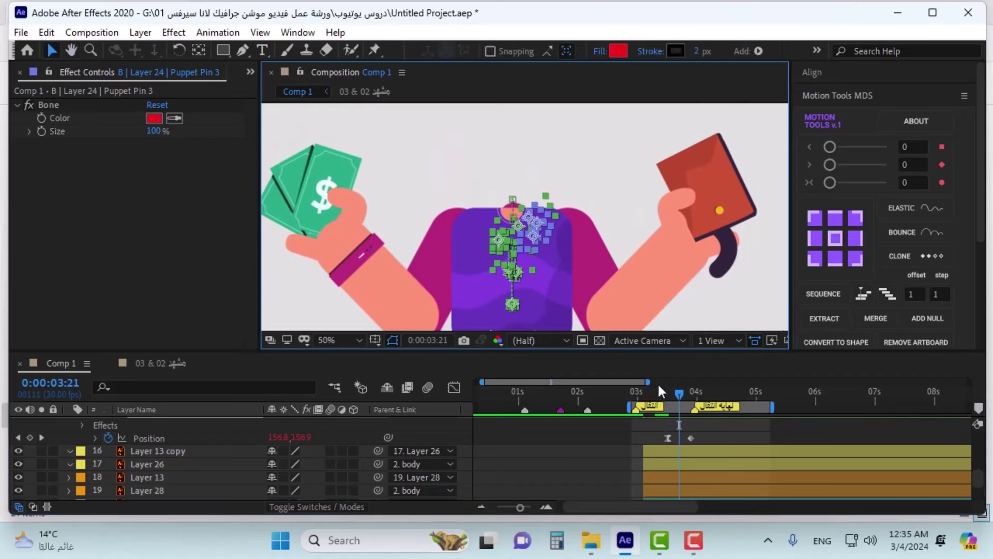
pyautogui.moveTo(680, 392)
pyautogui.mouseDown()
pyautogui.moveTo(688, 392)
pyautogui.moveTo(675, 395)
pyautogui.mouseUp()
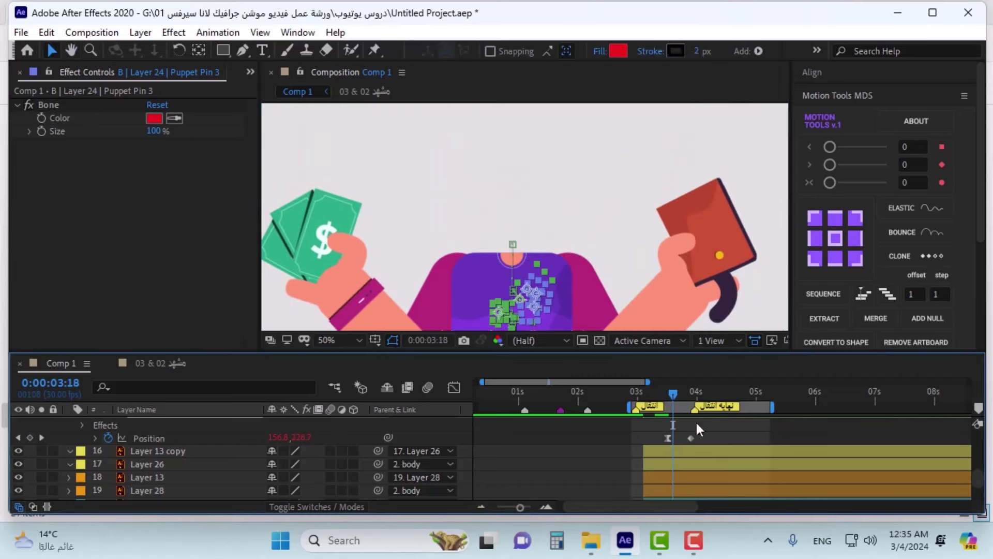
pyautogui.press('u')
pyautogui.scroll(10, 673, 445)
pyautogui.scroll(-5, 693, 456)
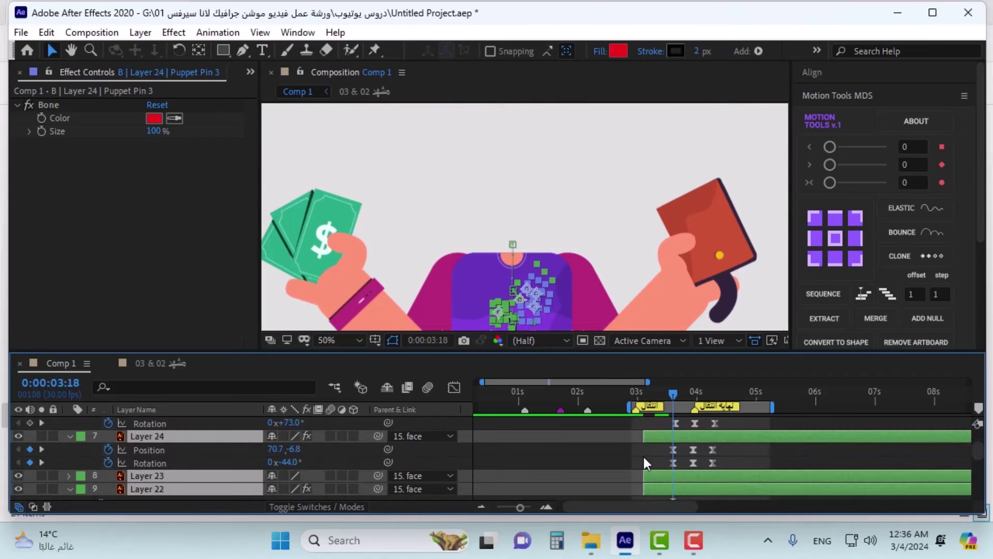
# - Shift the three Puppet Pin bone layers and Layer 24 four frames earlier, leaving body and hips out of the selection
pyautogui.scroll(-1, 659, 466)
pyautogui.scroll(1, 662, 472)
pyautogui.click(665, 453)
pyautogui.click(668, 439)
pyautogui.scroll(3, 693, 449)
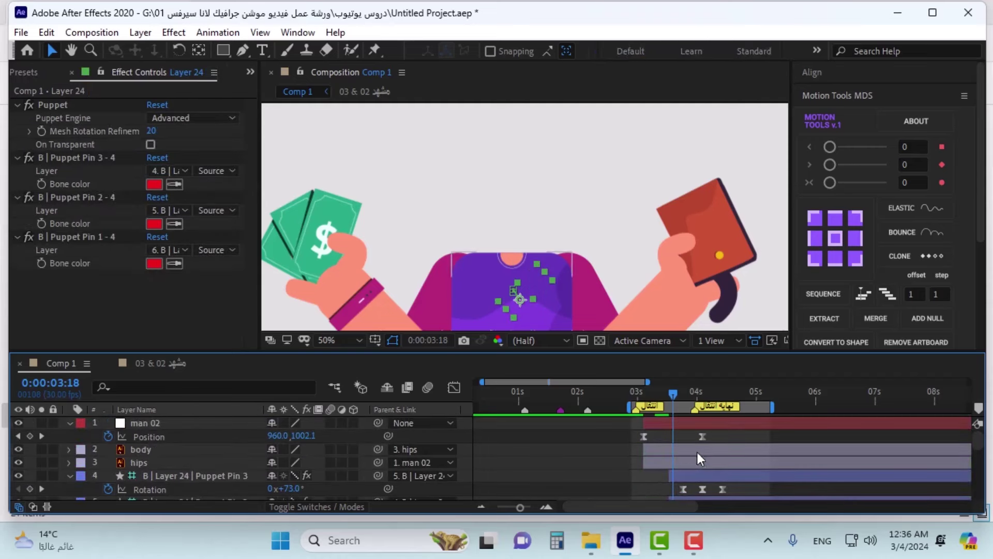
pyautogui.keyDown('shift'); pyautogui.click(682, 450); pyautogui.keyUp('shift')
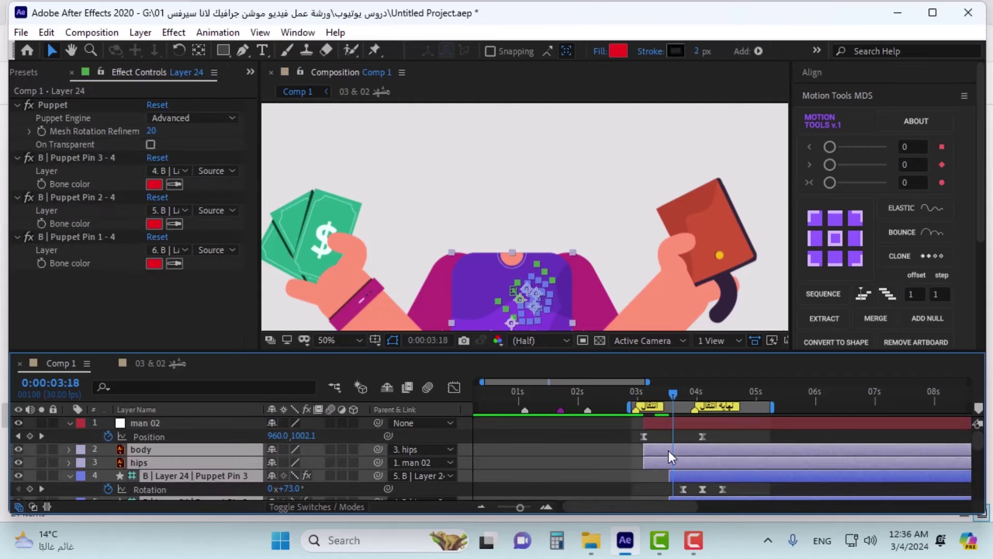
pyautogui.moveTo(666, 440); pyautogui.dragTo(728, 461)
pyautogui.hotkey('alt', 'pageup')
pyautogui.hotkey('alt', 'pageup')
pyautogui.hotkey('alt', 'pageup')
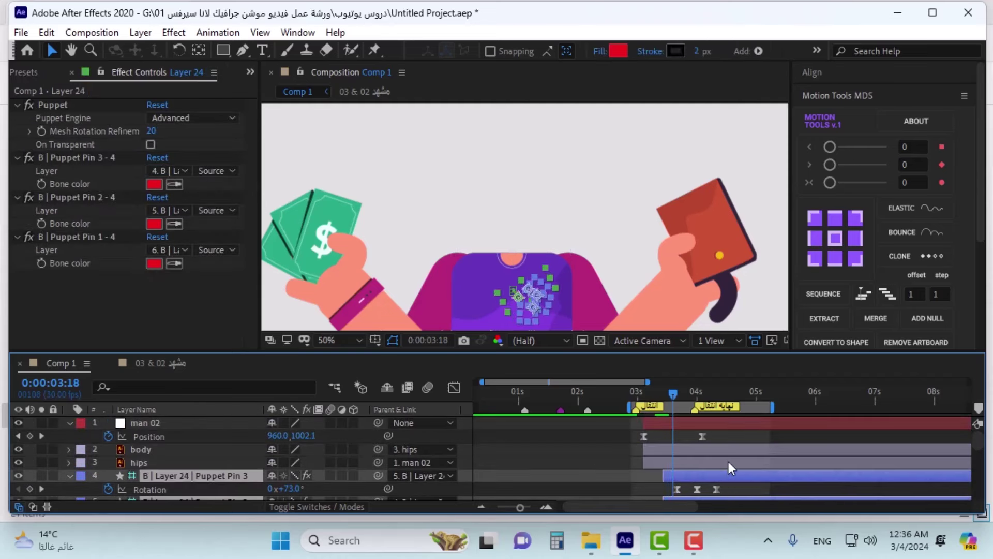
pyautogui.hotkey('alt', 'pageup')
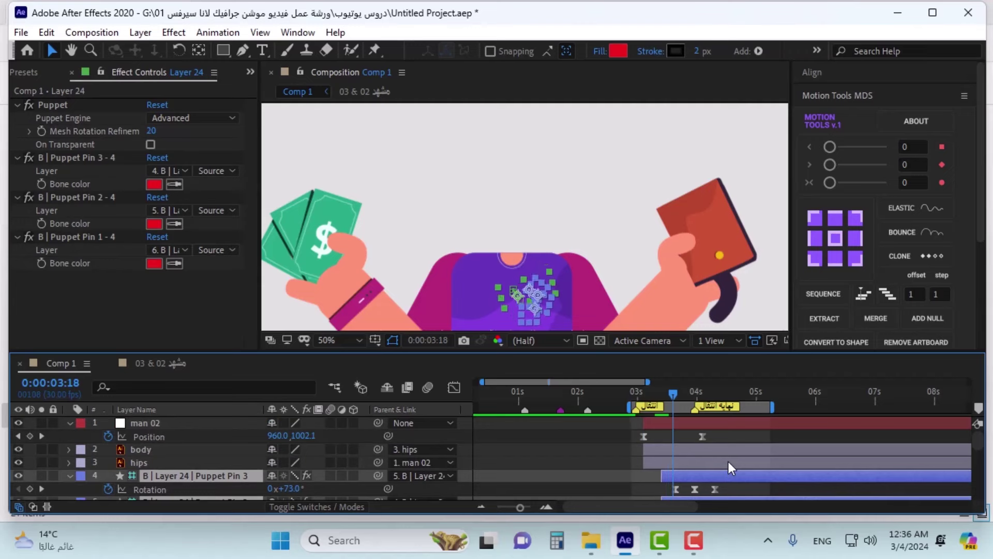
# - Shift the bone layers and Layer 24 further back so Layer 24's first keyframes fall at 0:00:03:10
pyautogui.click(681, 393)
pyautogui.moveTo(681, 392)
pyautogui.mouseDown()
pyautogui.moveTo(693, 387)
pyautogui.moveTo(682, 390)
pyautogui.mouseUp()
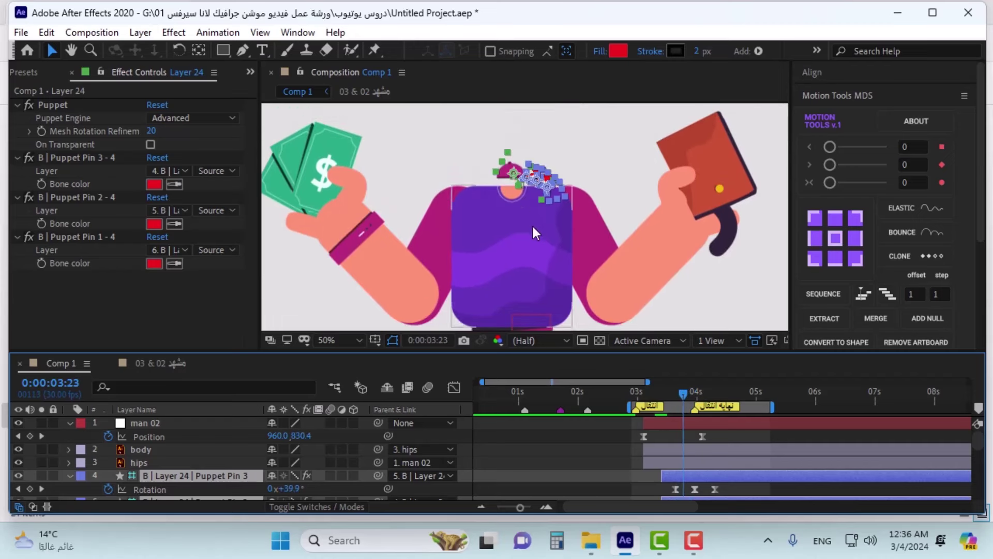
pyautogui.scroll(-2, 532, 228)
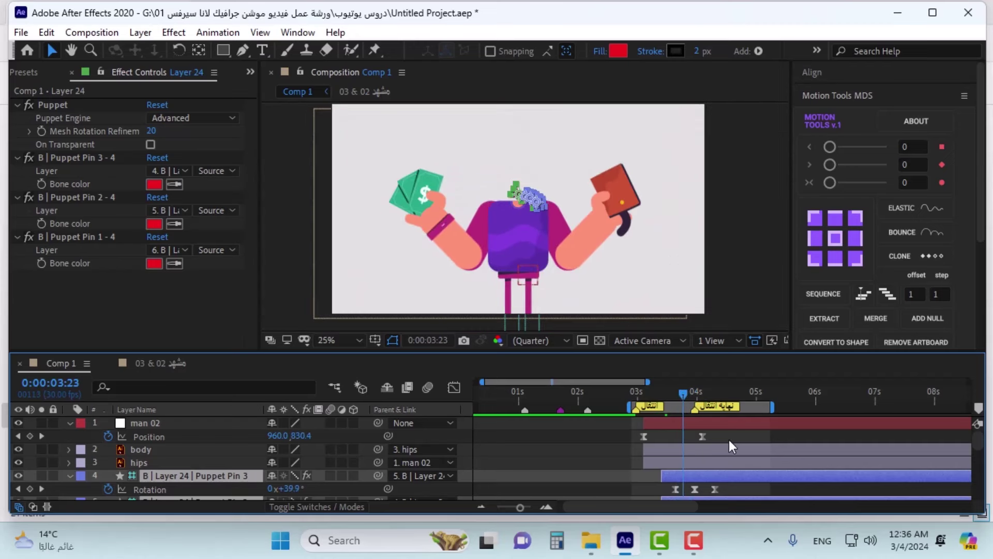
pyautogui.hotkey('alt', 'pageup')
pyautogui.hotkey('alt', 'pageup')
pyautogui.hotkey('alt', 'pageup')
pyautogui.hotkey('alt', 'pageup')
pyautogui.hotkey('alt', 'pageup')
pyautogui.moveTo(652, 392); pyautogui.dragTo(677, 396)
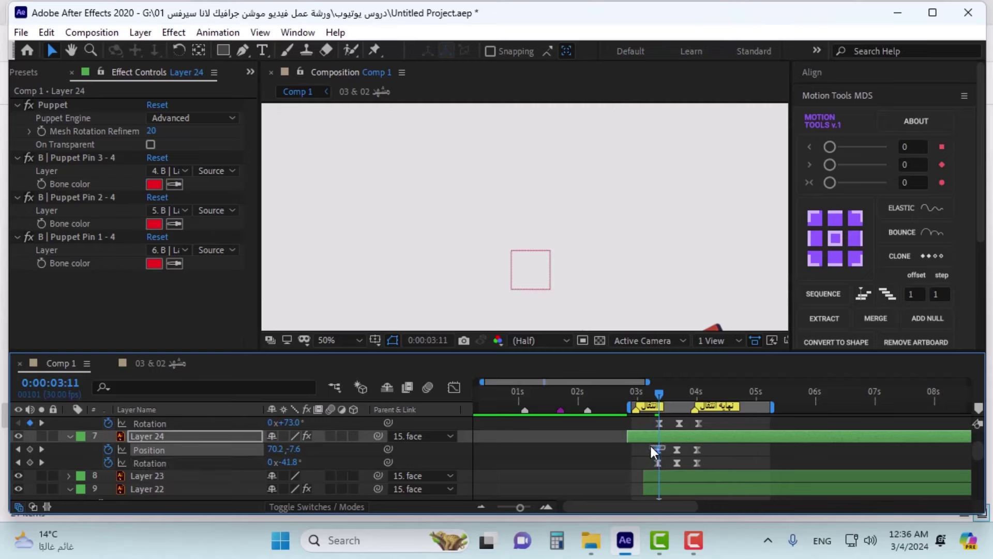
# - Set Layer 24's Position keyframe at 0:00:03:10 to 70.7, -116.8 and preview the cap's entrance
pyautogui.click(650, 446)
pyautogui.scroll(-4, 569, 259)
pyautogui.scroll(6, 563, 278)
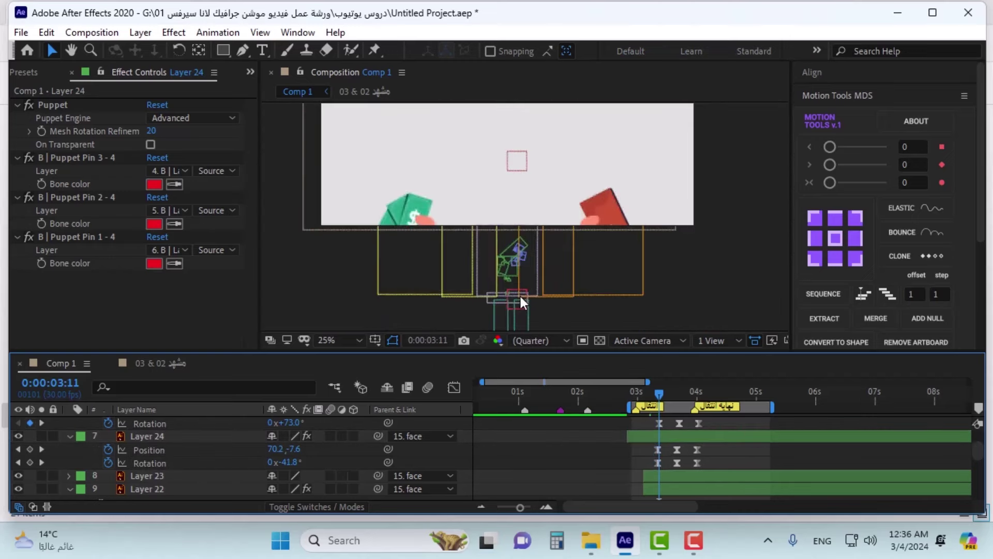
pyautogui.click(658, 449)
pyautogui.press('pageup')
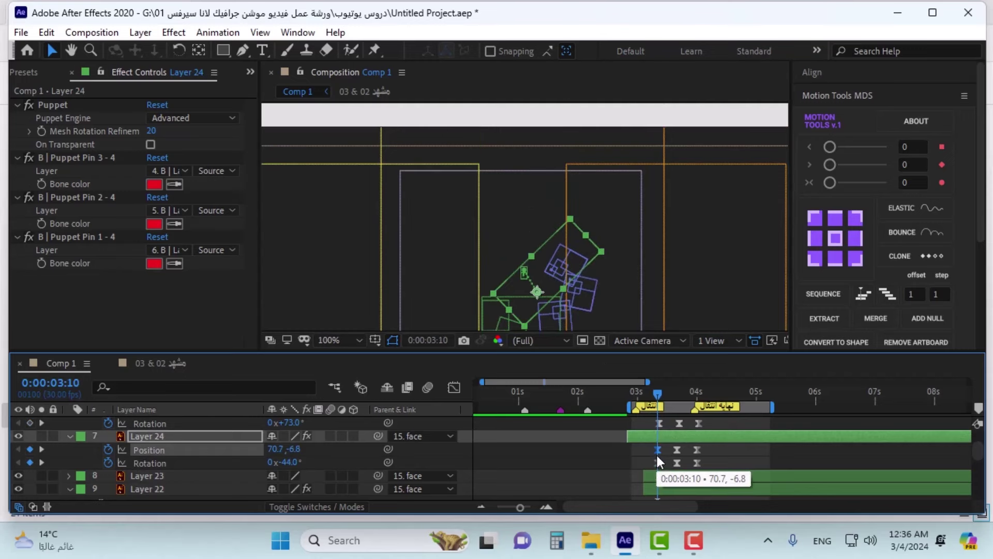
pyautogui.hotkey('shift', 'Up')
pyautogui.hotkey('shift', 'Up')
pyautogui.hotkey('shift', 'Up')
pyautogui.hotkey('shift', 'Up')
pyautogui.hotkey('shift', 'Up')
pyautogui.hotkey('shift', 'Up')
pyautogui.hotkey('shift', 'Up')
pyautogui.hotkey('shift', 'Up')
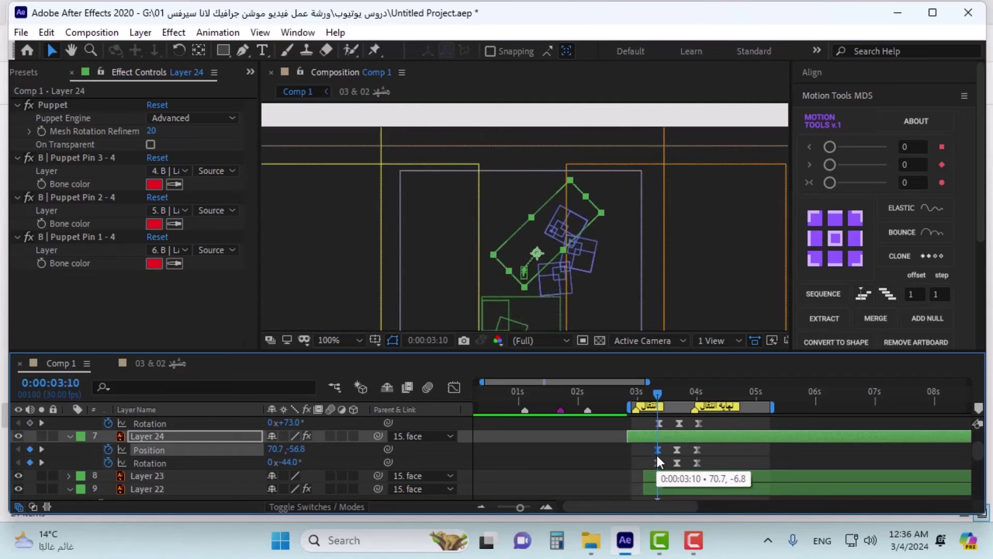
pyautogui.hotkey('shift', 'Up')
pyautogui.hotkey('shift', 'Up')
pyautogui.hotkey('shift', 'Up')
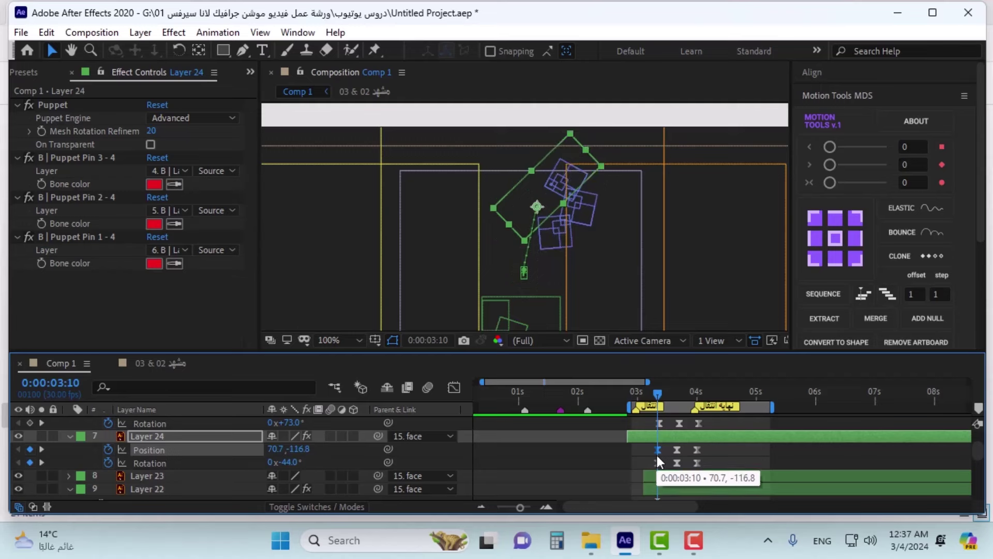
pyautogui.scroll(-4, 596, 226)
pyautogui.scroll(3, 594, 151)
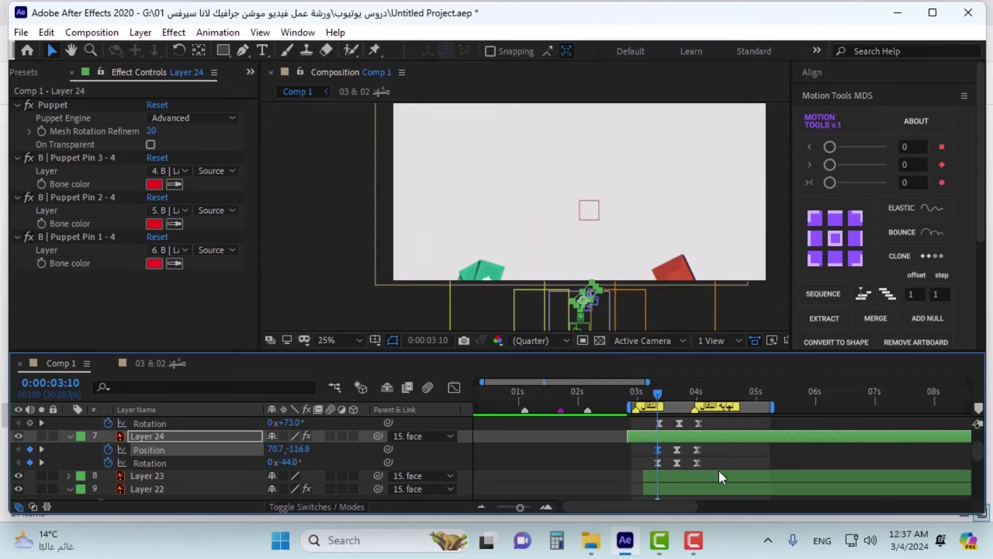
pyautogui.press('space')
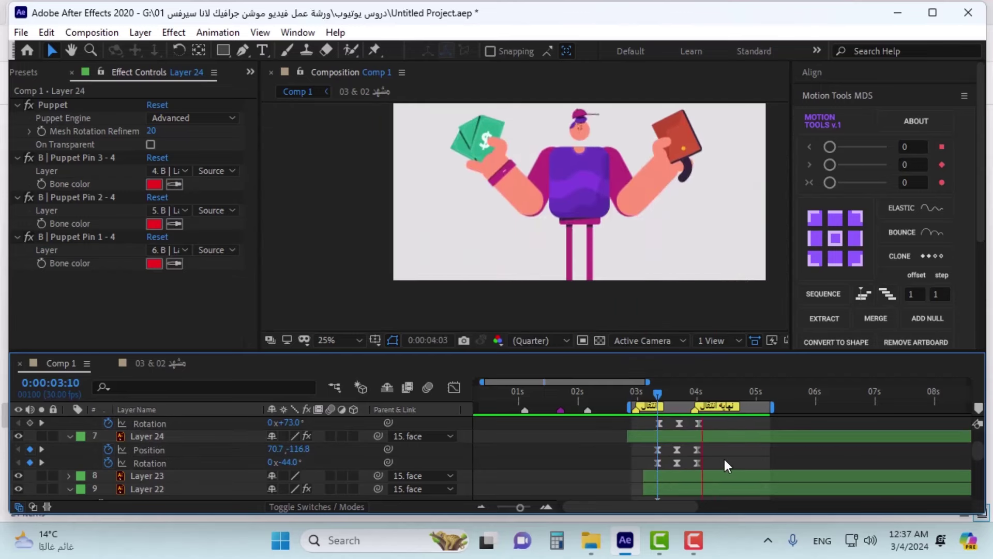
# - Shift the three bone layers and Layer 24 one frame earlier, with Layer 24's middle keyframes at 0:00:03:19
pyautogui.scroll(3, 700, 448)
pyautogui.click(700, 436)
pyautogui.scroll(-3, 703, 451)
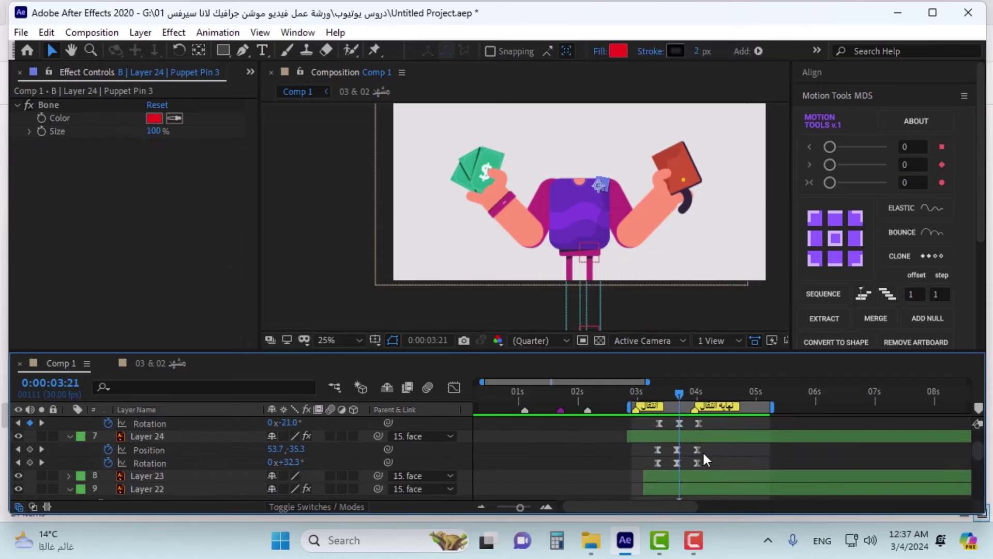
pyautogui.keyDown('shift'); pyautogui.click(698, 473); pyautogui.keyUp('shift')
pyautogui.hotkey('alt', 'pageup')
pyautogui.hotkey('alt', 'pageup')
pyautogui.hotkey('alt', 'pageup')
pyautogui.hotkey('alt', 'pageup')
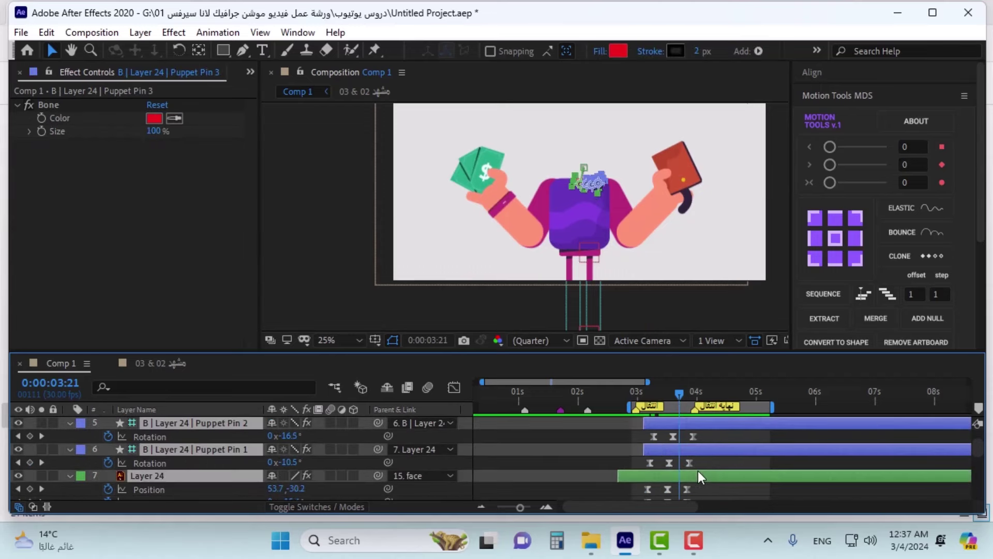
pyautogui.hotkey('alt', 'pagedown')
pyautogui.hotkey('alt', 'pagedown')
pyautogui.hotkey('alt', 'pagedown')
pyautogui.scroll(2, 728, 476)
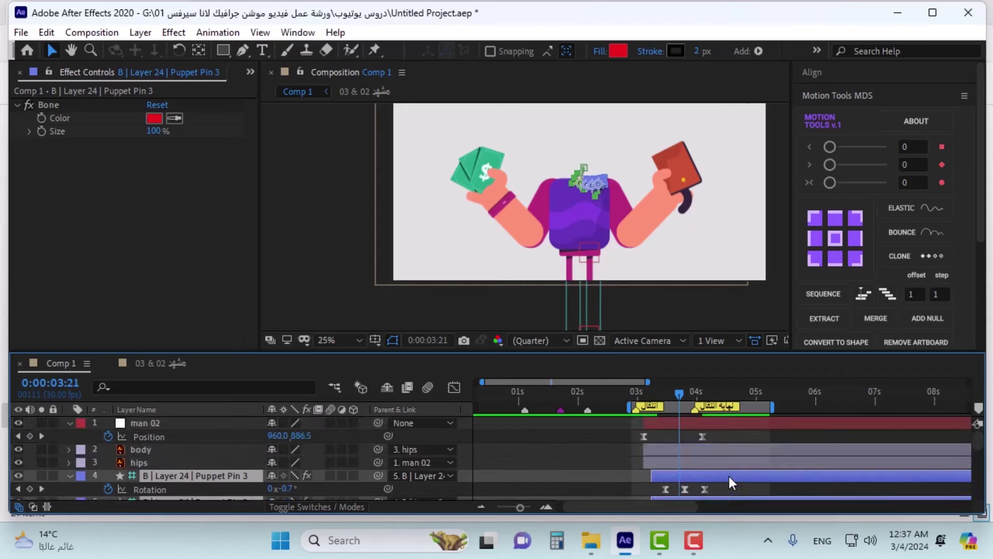
pyautogui.scroll(-3, 728, 476)
pyautogui.click(716, 459)
# - Go to 0:00:03:19 and select Layer 24's middle Position keyframe
pyautogui.moveTo(679, 393); pyautogui.dragTo(672, 394)
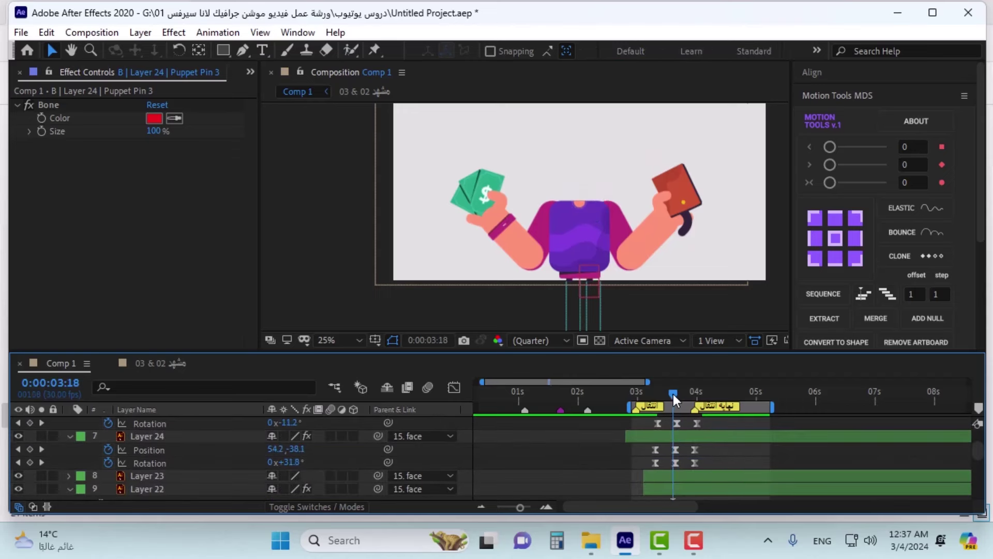
pyautogui.press('pagedown')
pyautogui.click(673, 451)
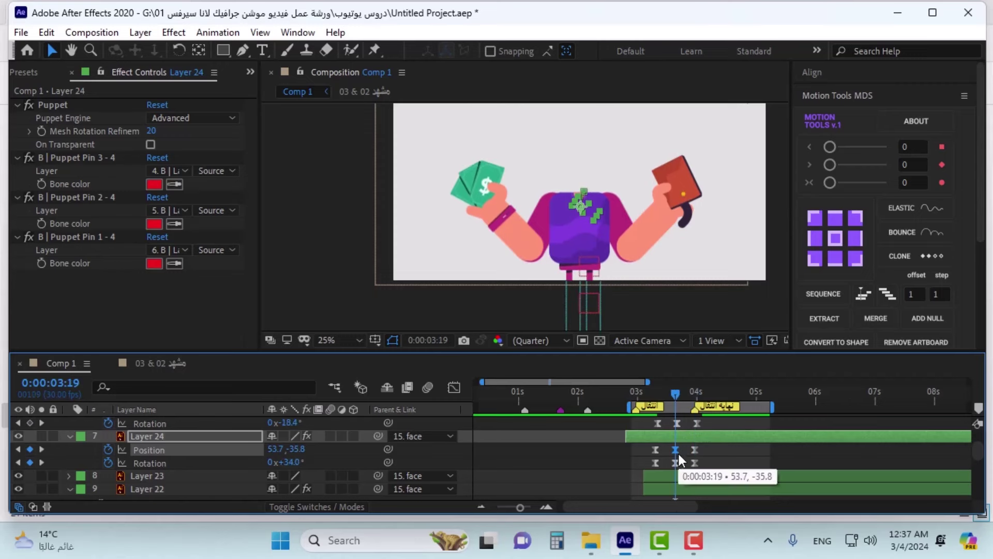
# - Raise Layer 24 at its 0:00:03:19 Position keyframe to 53.7, -195.8
pyautogui.hotkey('shift', 'Up')
pyautogui.hotkey('shift', 'Up')
pyautogui.hotkey('shift', 'Up')
pyautogui.hotkey('shift', 'Up')
pyautogui.hotkey('shift', 'Down')
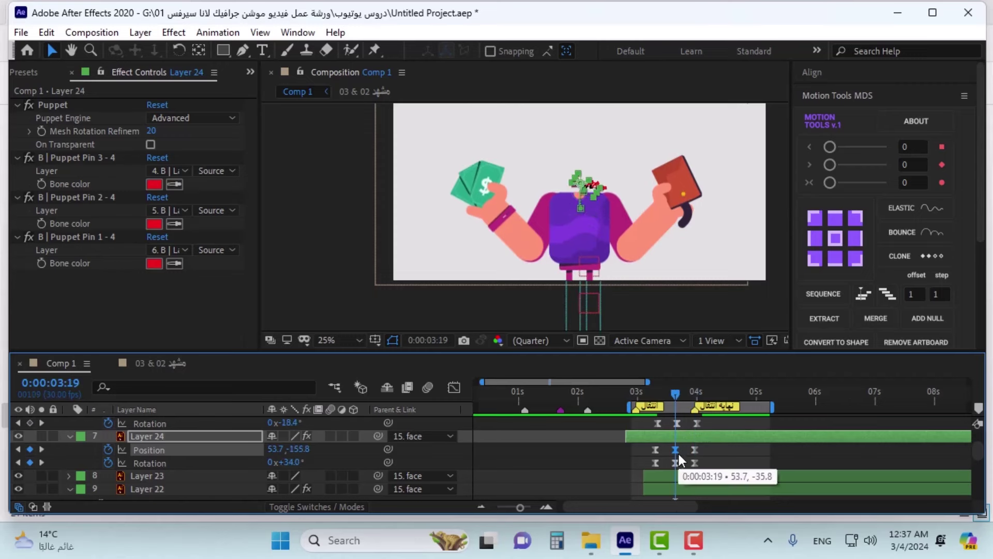
pyautogui.hotkey('shift', 'Up')
pyautogui.hotkey('shift', 'Up')
pyautogui.hotkey('shift', 'Up')
pyautogui.hotkey('shift', 'Up')
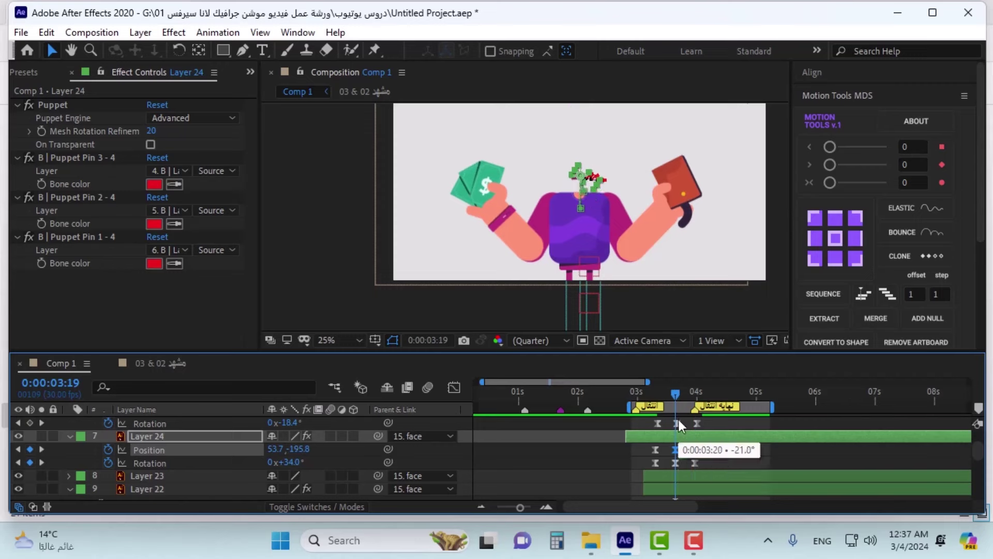
# - Preview the hat animation after scrubbing back to 0:00:03:09
pyautogui.moveTo(675, 393); pyautogui.dragTo(653, 409)
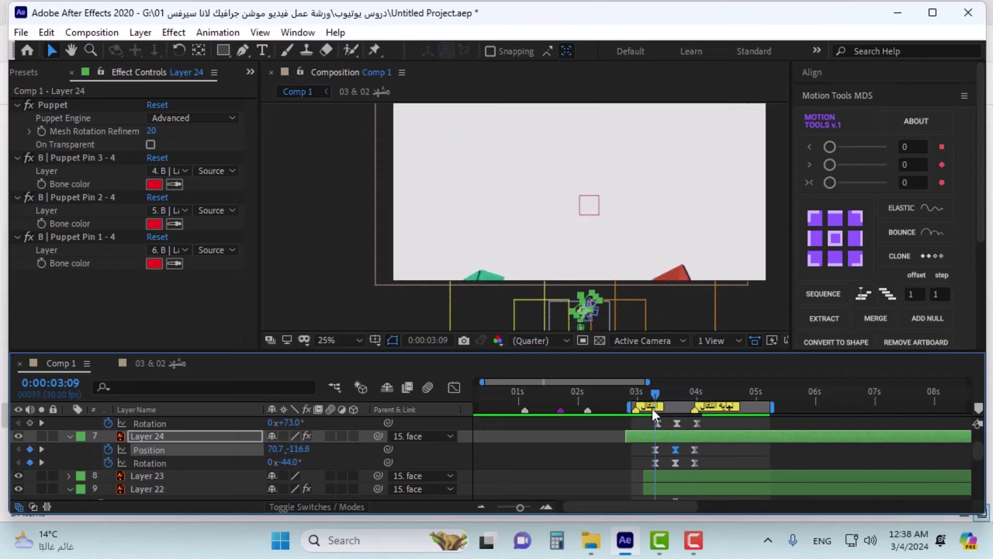
pyautogui.click(724, 448)
pyautogui.press('space')
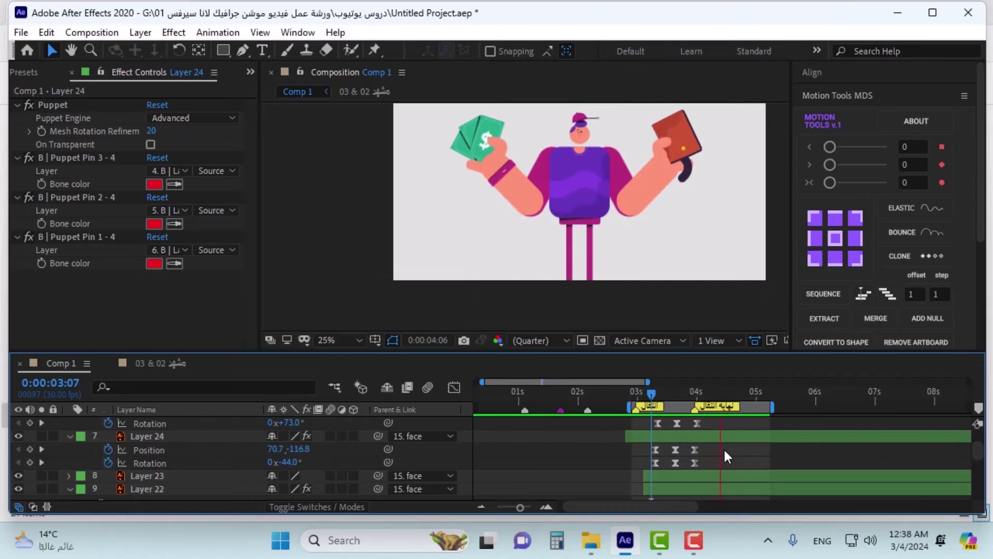
# - Delay Layer 24 and its three Puppet Pin layers together by four frames
pyautogui.click(659, 393)
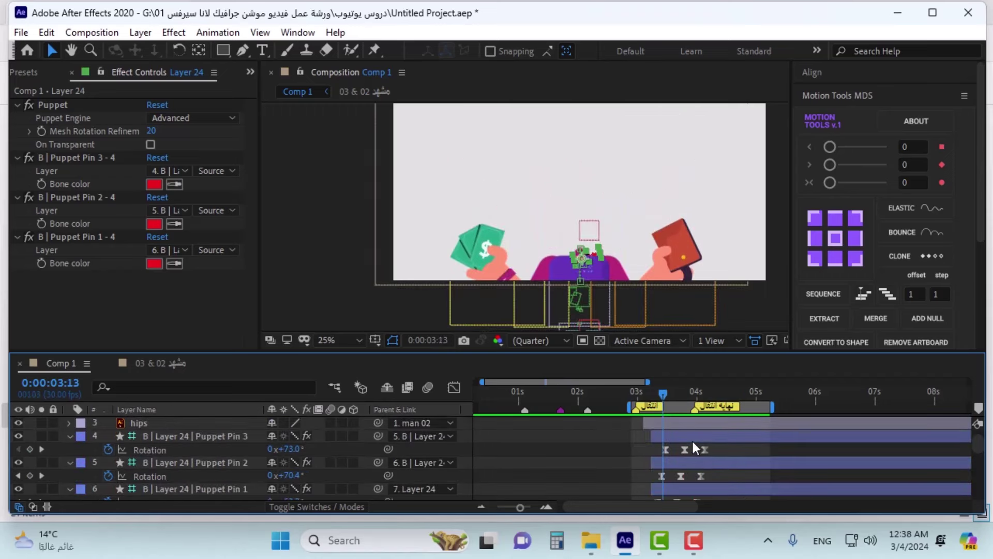
pyautogui.keyDown('shift'); pyautogui.click(692, 441); pyautogui.keyUp('shift')
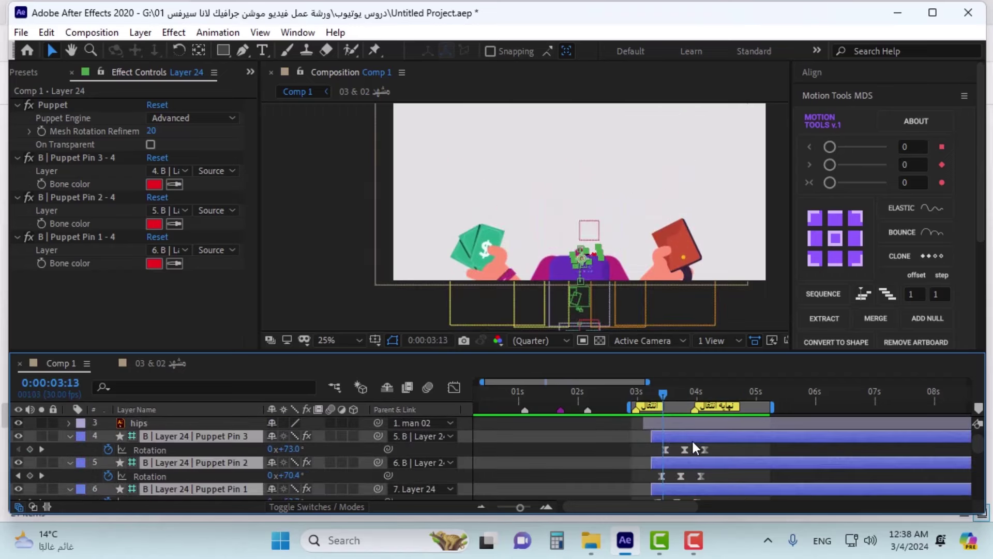
pyautogui.scroll(-2, 727, 456)
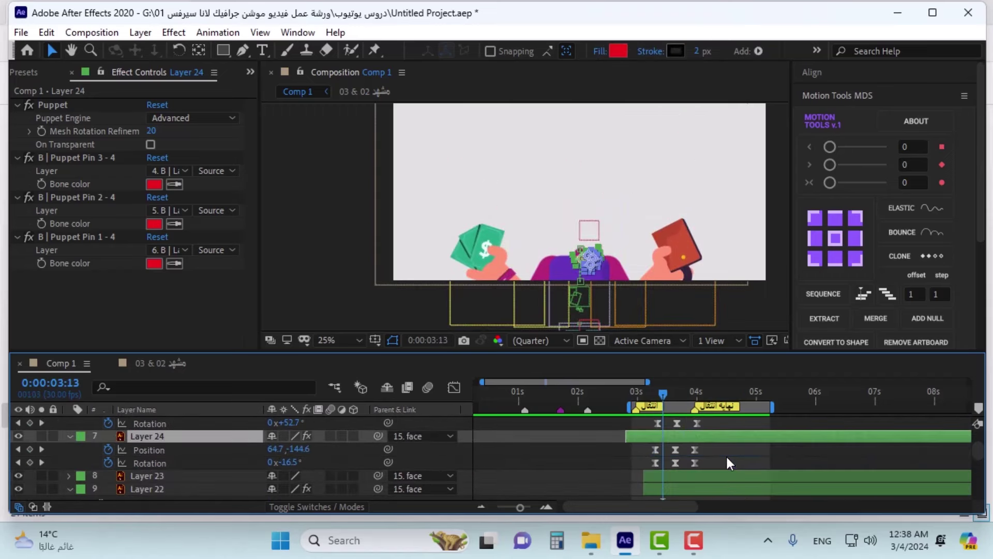
pyautogui.hotkey('alt', 'pagedown')
pyautogui.hotkey('alt', 'pagedown')
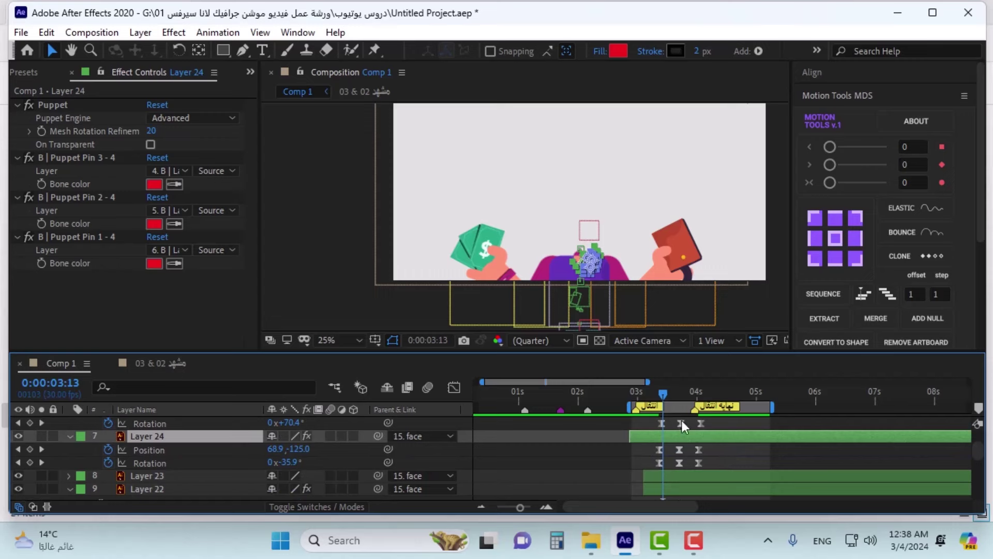
pyautogui.moveTo(669, 399); pyautogui.dragTo(650, 392)
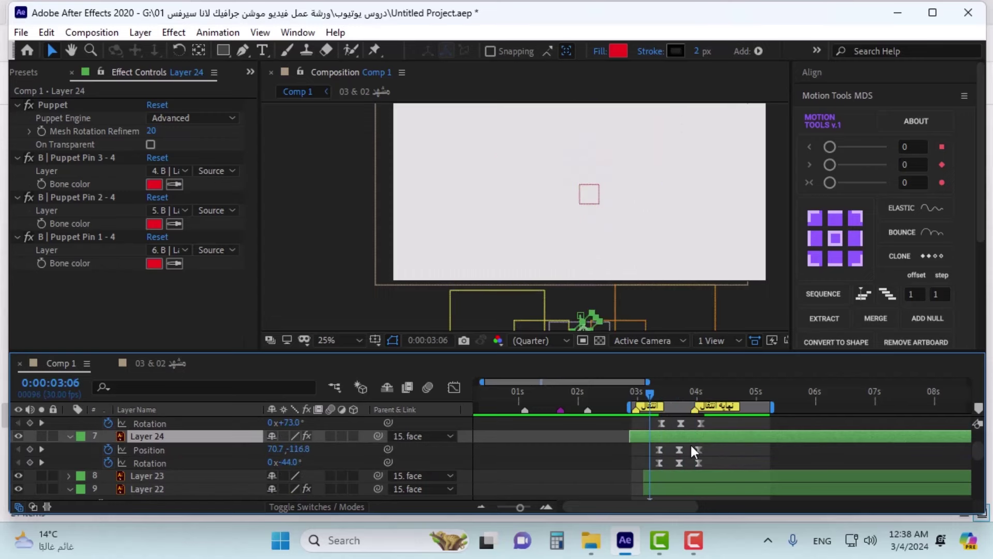
pyautogui.hotkey('alt', 'pagedown')
pyautogui.hotkey('alt', 'pagedown')
# - Play back the character's entrance to check the timing of the hat against the body
pyautogui.press('space')
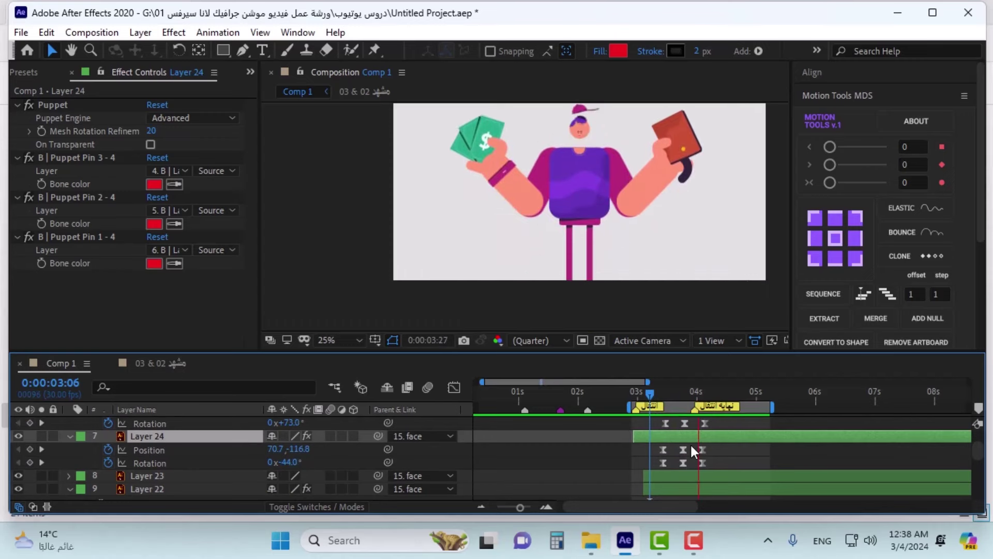
pyautogui.click(660, 400)
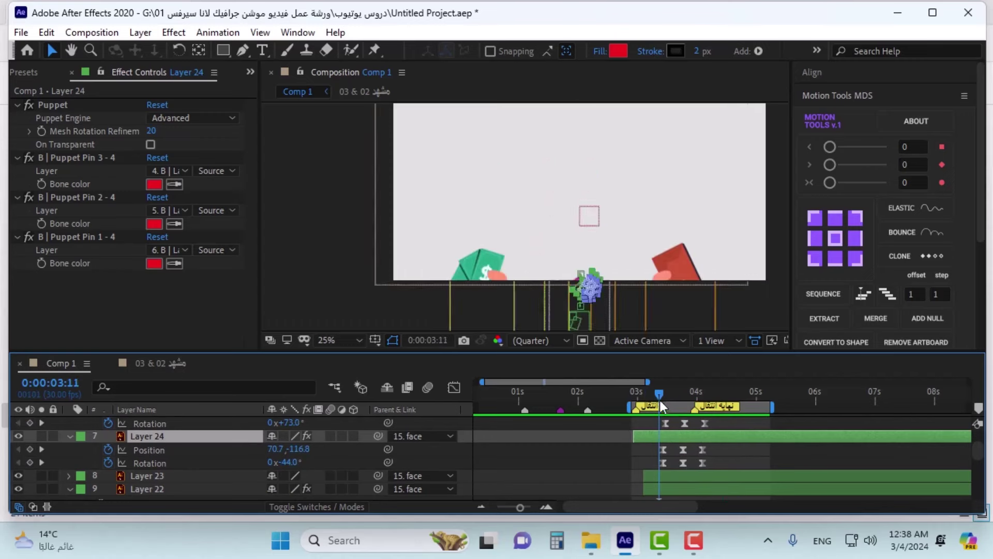
pyautogui.press('space')
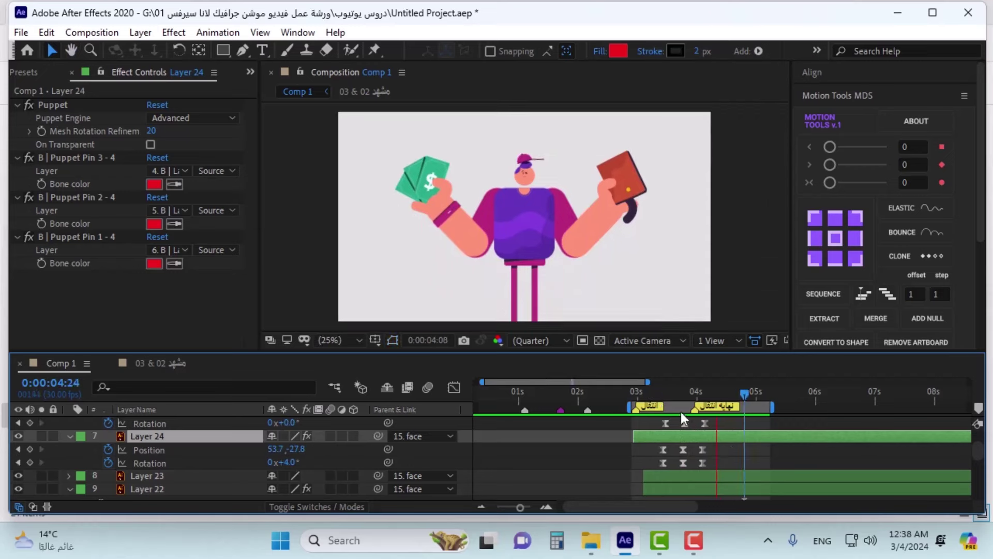
# - With the hat inspected up close at 0:00:03:18, delay Layer 24 and its Puppet Pin layers by another four frames
pyautogui.moveTo(662, 396); pyautogui.dragTo(671, 395)
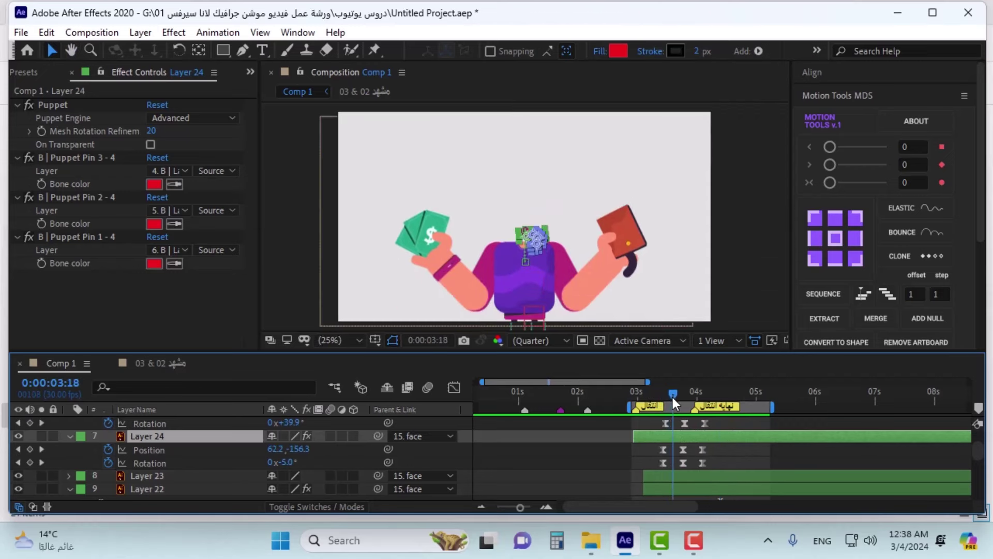
pyautogui.scroll(4, 501, 221)
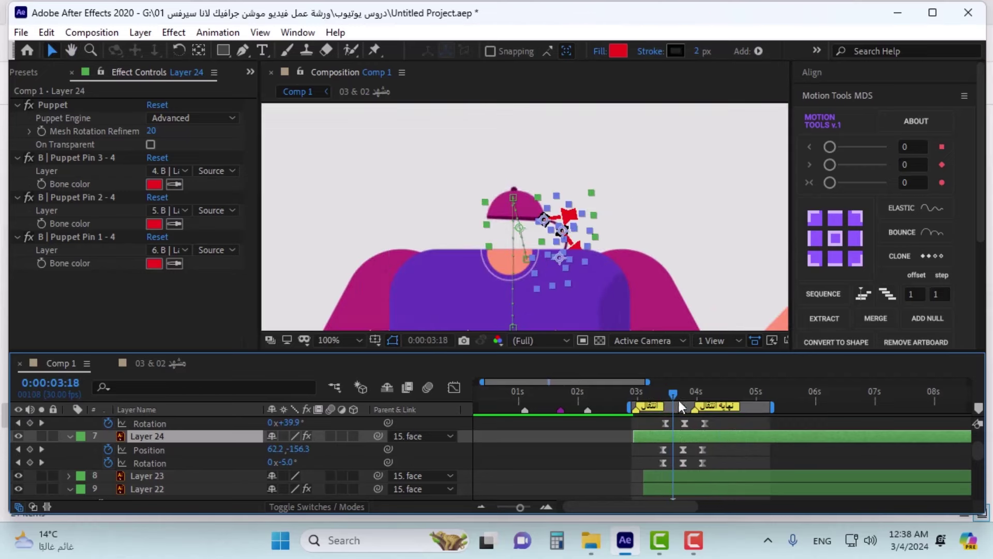
pyautogui.scroll(1, 700, 467)
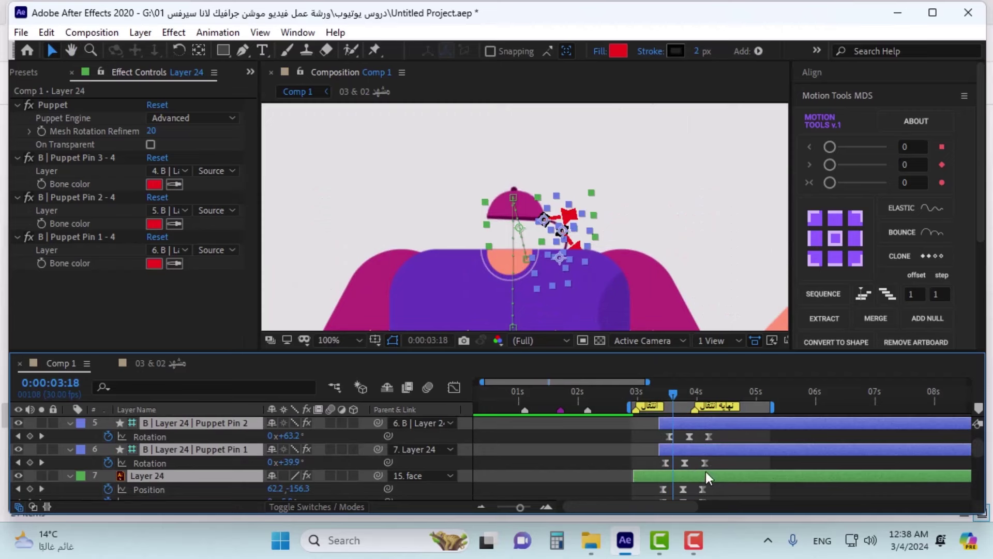
pyautogui.hotkey('alt', 'pagedown')
pyautogui.hotkey('alt', 'pagedown')
pyautogui.hotkey('alt', 'pagedown')
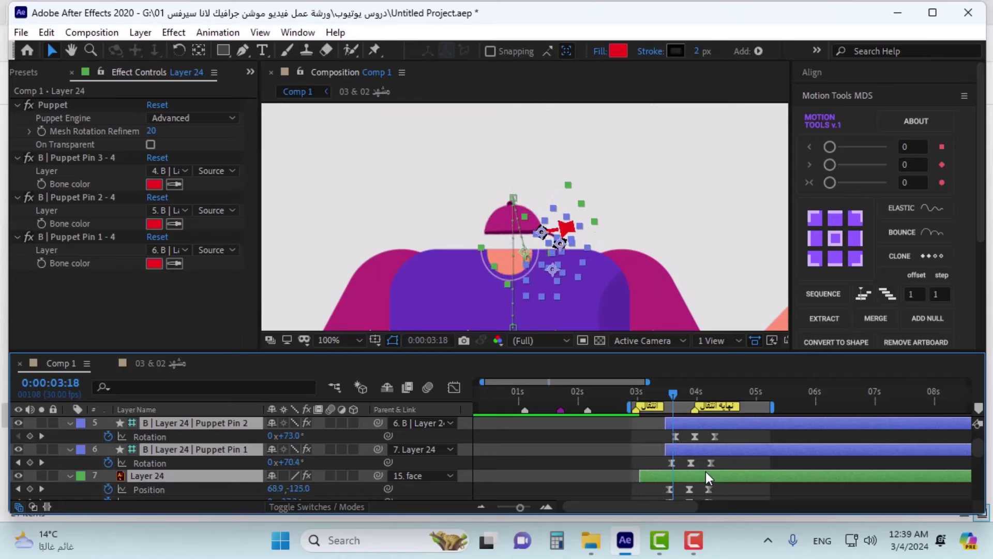
pyautogui.hotkey('alt', 'pagedown')
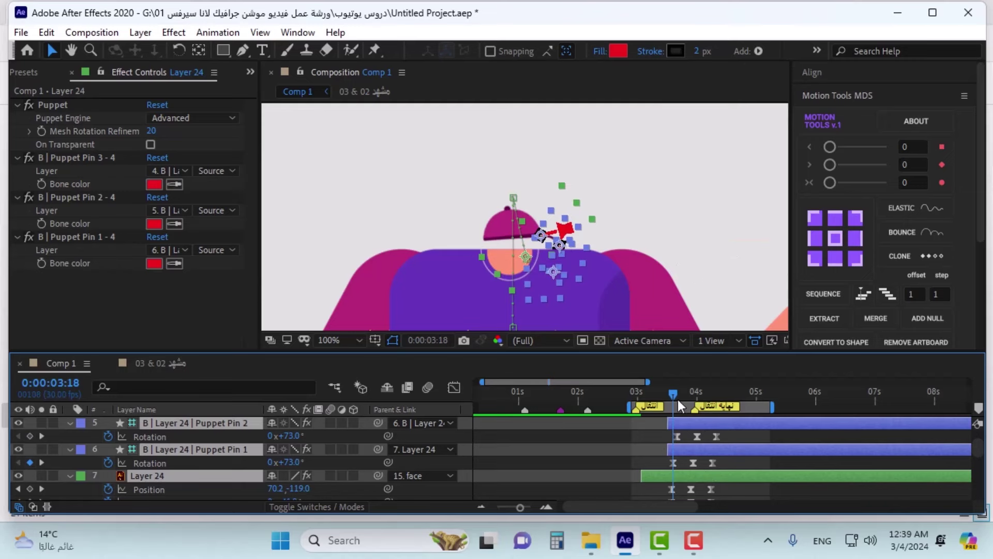
# - Preview the delayed hat motion and examine its height above the head between 0:00:03:19 and 0:00:03:29
pyautogui.moveTo(678, 400)
pyautogui.mouseDown()
pyautogui.moveTo(690, 399)
pyautogui.moveTo(680, 402)
pyautogui.mouseUp()
pyautogui.scroll(-2, 570, 206)
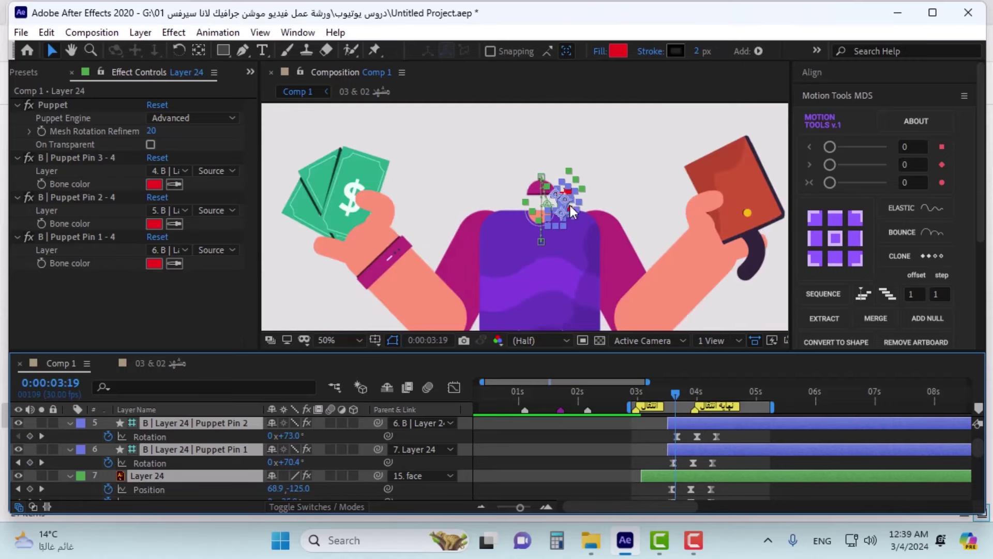
pyautogui.scroll(-2, 622, 182)
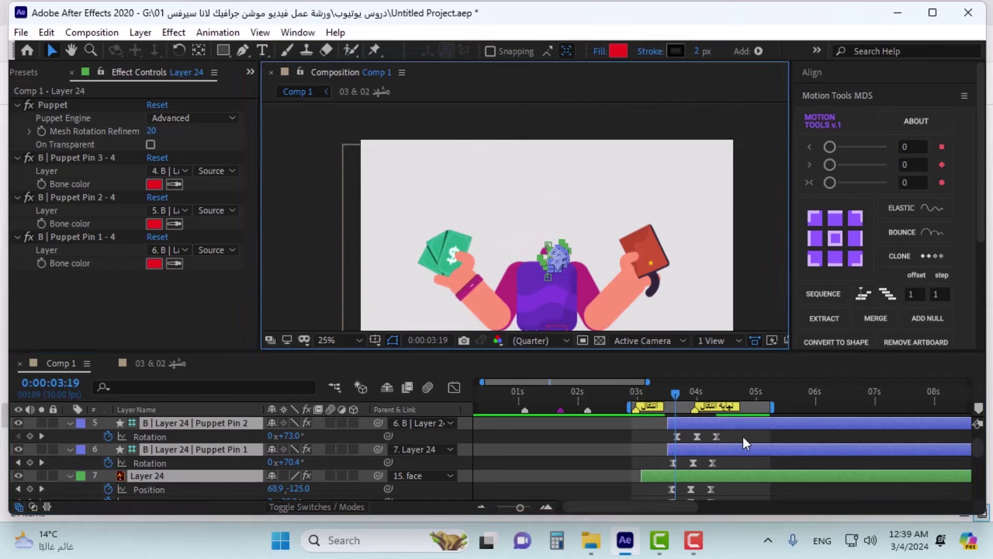
pyautogui.click(743, 437)
pyautogui.press('space')
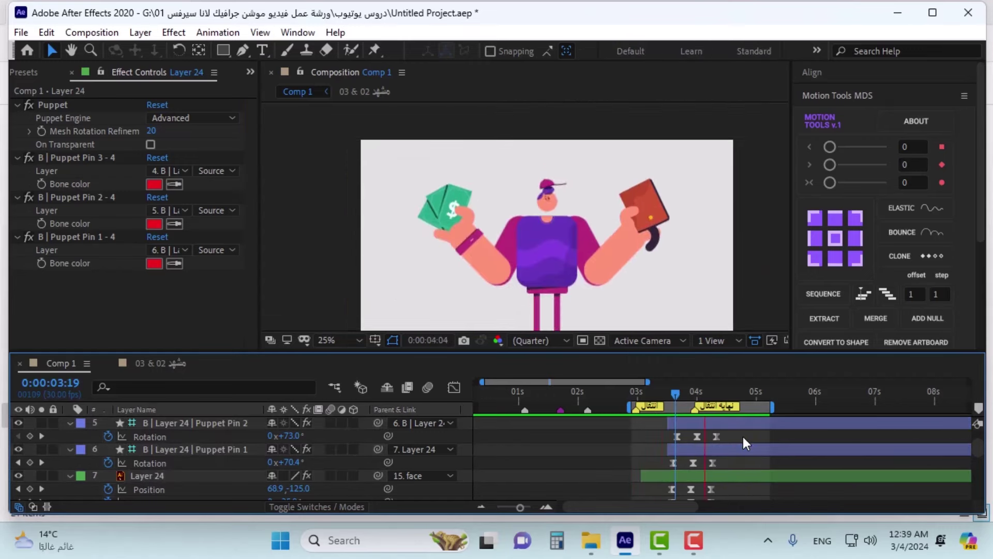
pyautogui.press('space')
pyautogui.scroll(3, 563, 150)
pyautogui.scroll(-3, 610, 266)
pyautogui.scroll(3, 717, 437)
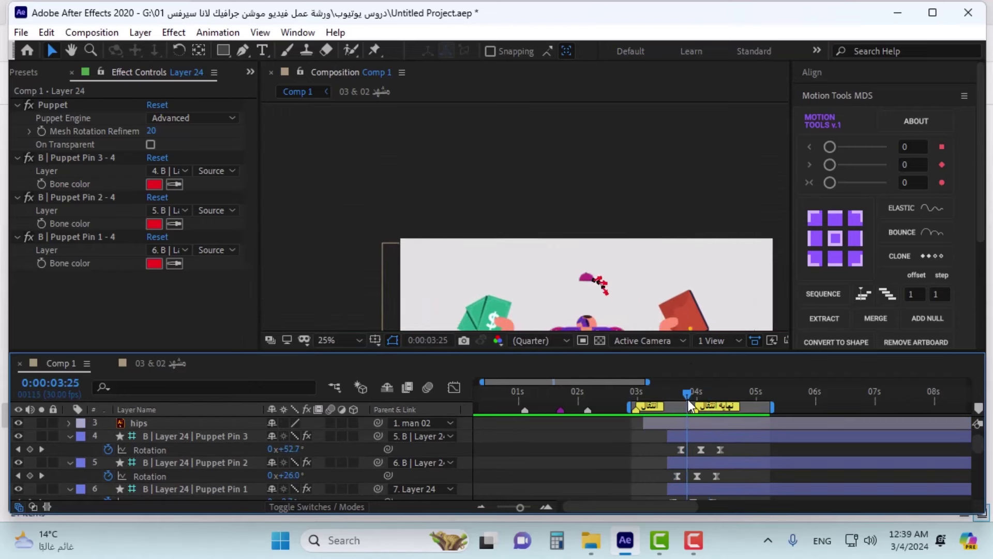
pyautogui.click(704, 395)
pyautogui.moveTo(705, 395); pyautogui.dragTo(694, 398)
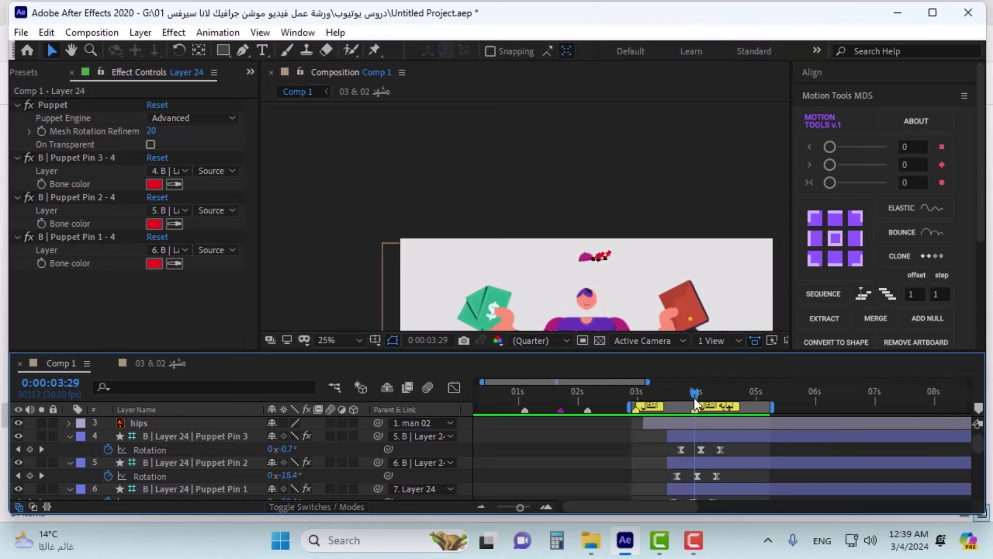
# - Lower Layer 24 at its 0:00:03:27 Position keyframe to 53.7, -35.8
pyautogui.scroll(-2, 657, 344)
pyautogui.click(708, 439)
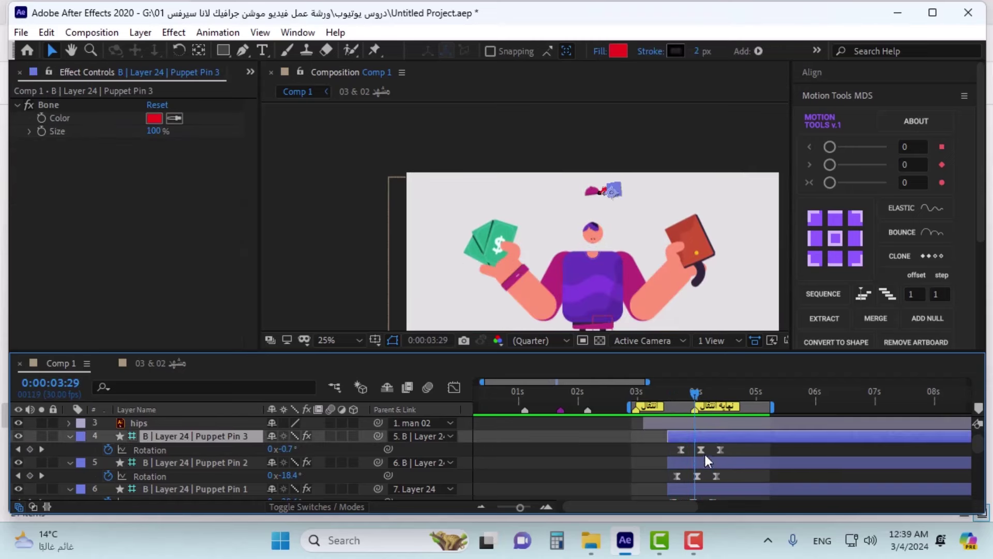
pyautogui.scroll(-2, 713, 494)
pyautogui.scroll(-2, 711, 488)
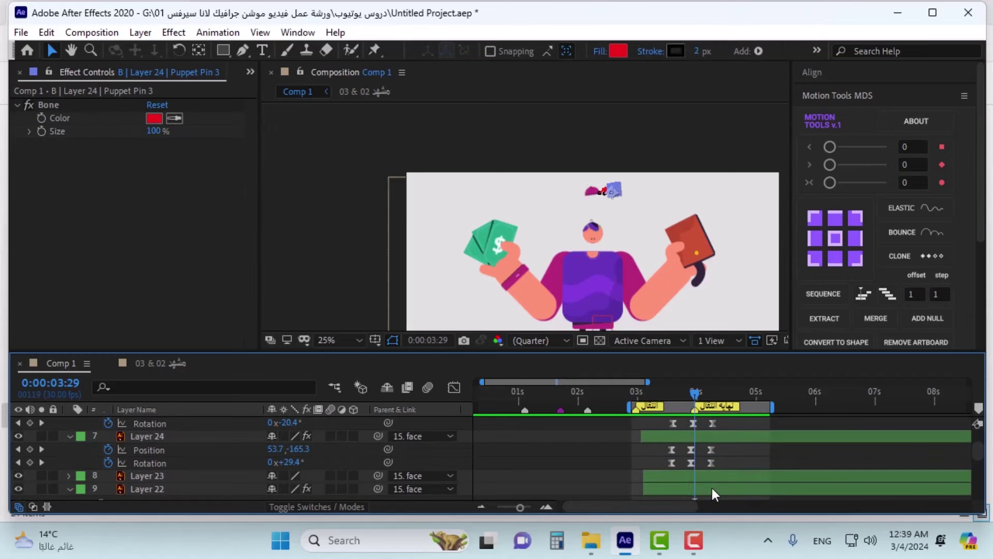
pyautogui.press('pageup')
pyautogui.press('pageup')
pyautogui.moveTo(698, 445); pyautogui.dragTo(688, 466)
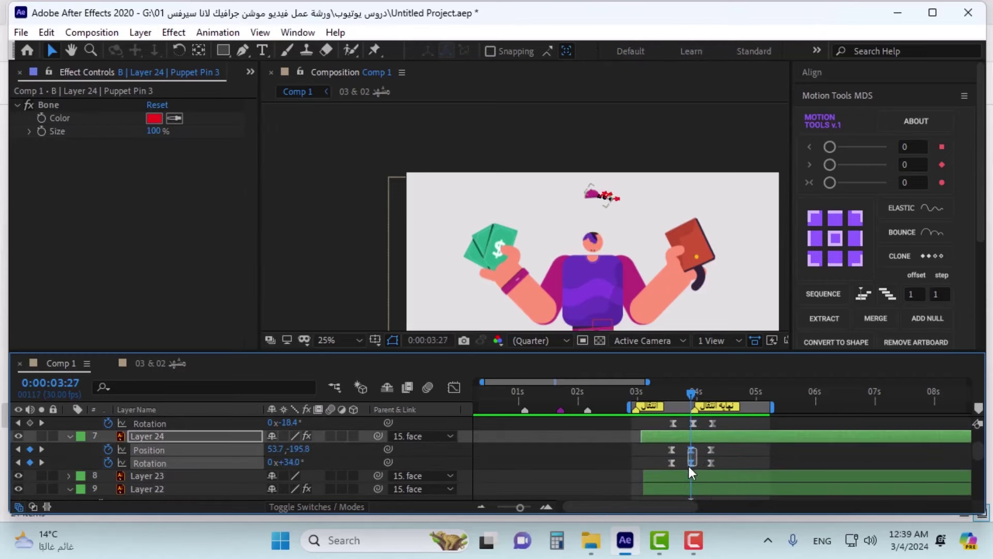
pyautogui.click(687, 454)
pyautogui.click(692, 449)
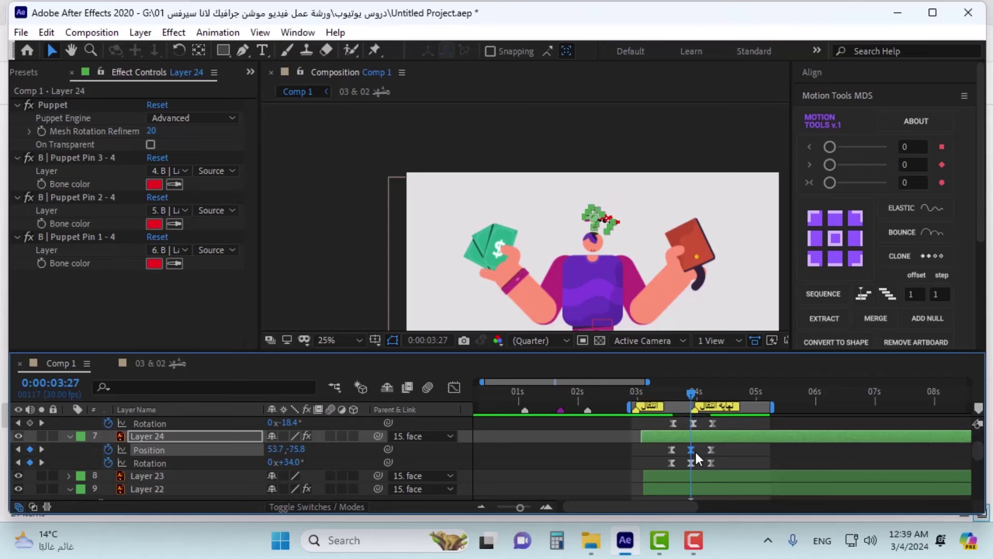
# - Preview the hat's movement from 0:00:03:16 with a closer view of the character
pyautogui.scroll(1, 696, 452)
pyautogui.click(695, 452)
pyautogui.moveTo(677, 397)
pyautogui.mouseDown()
pyautogui.moveTo(697, 399)
pyautogui.moveTo(659, 404)
pyautogui.moveTo(669, 403)
pyautogui.mouseUp()
pyautogui.press('space')
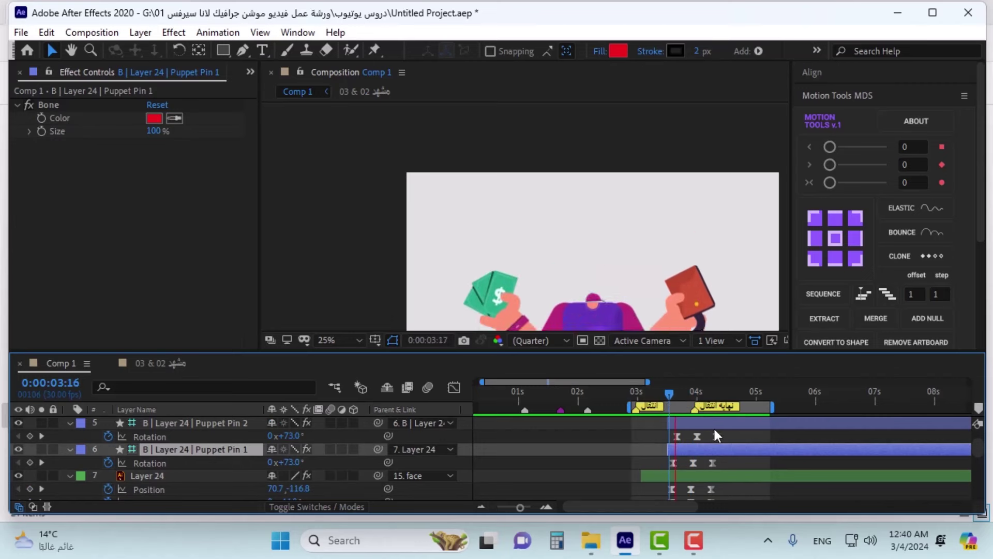
pyautogui.scroll(2, 625, 305)
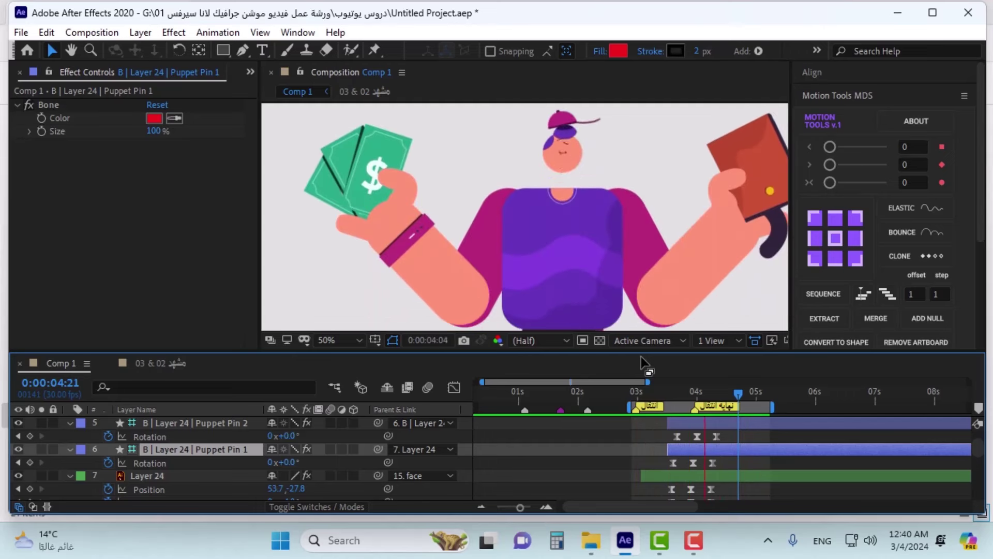
# - Delay Layer 24 and its Puppet Pin 1 layer by two frames
pyautogui.click(696, 473)
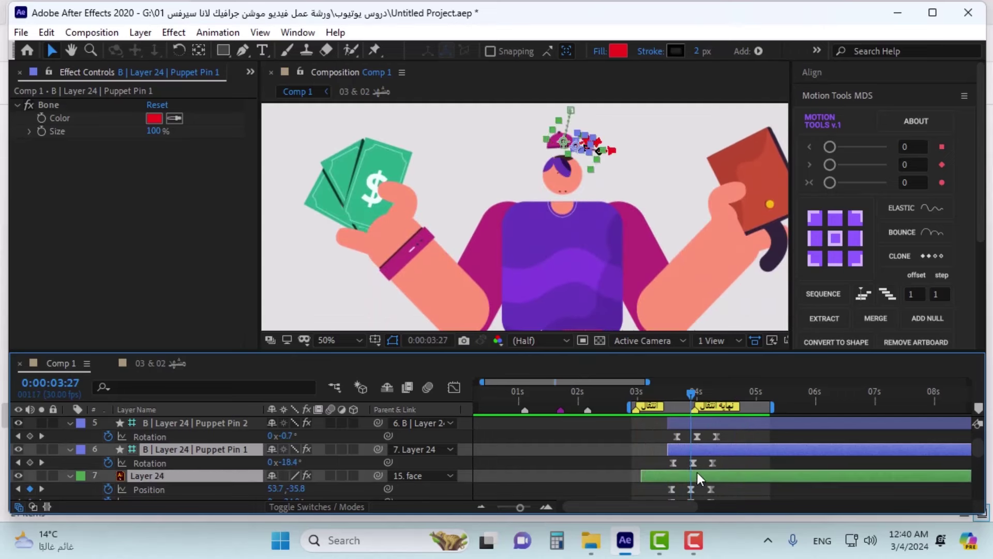
pyautogui.hotkey('alt', 'pagedown')
pyautogui.hotkey('alt', 'pagedown')
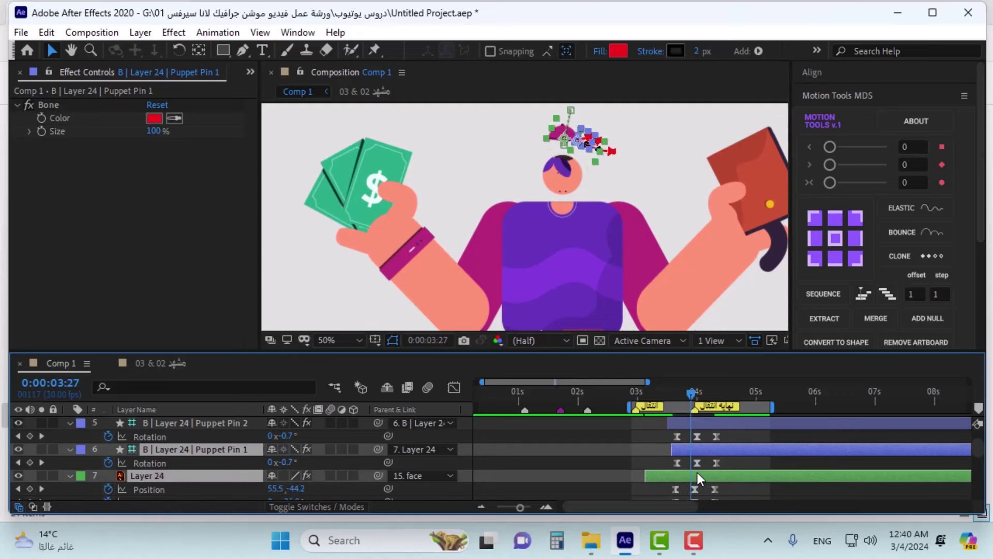
# - Scrub to 0:00:03:23 and play back the hat landing on the head
pyautogui.moveTo(662, 395); pyautogui.dragTo(684, 400)
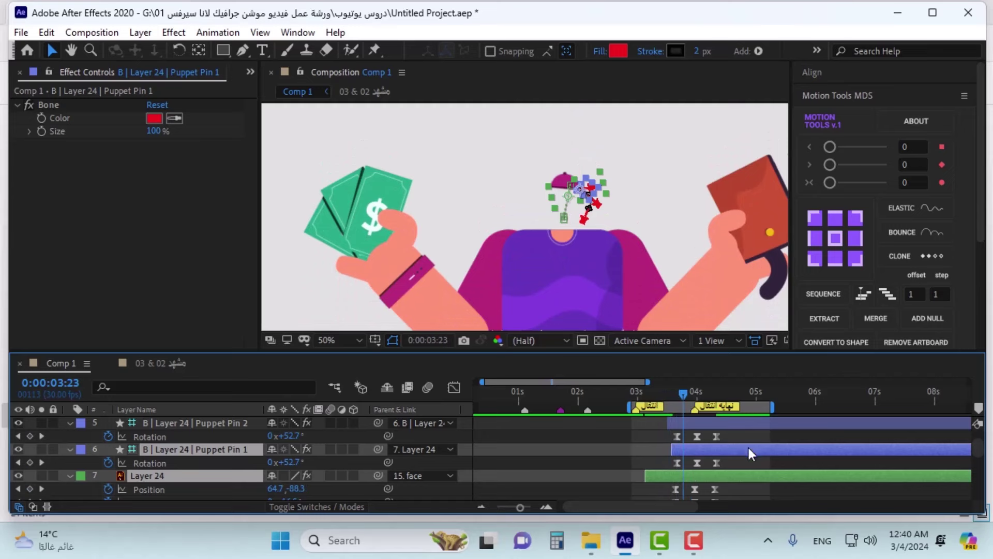
pyautogui.click(746, 486)
pyautogui.press('space')
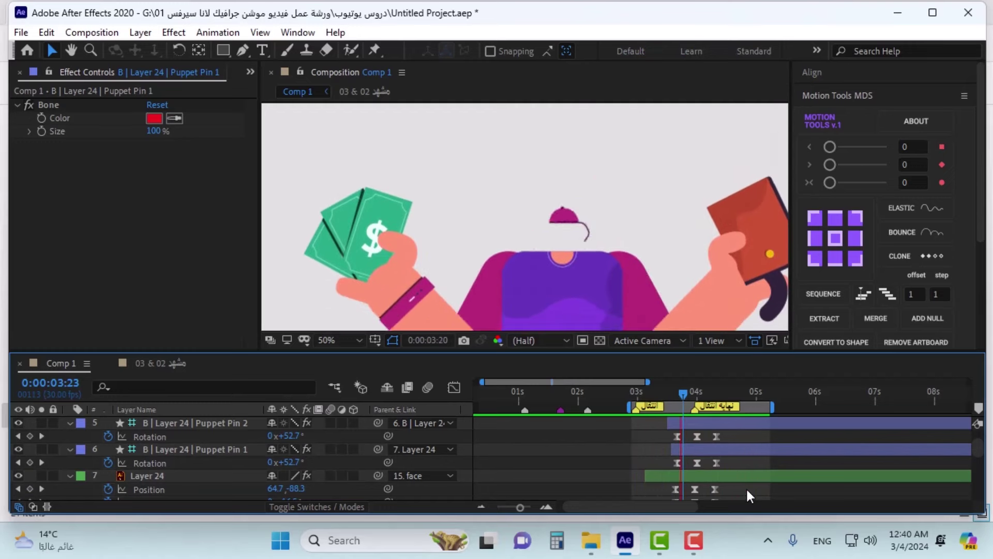
# - Delay Layer 24 and all three of its Puppet Pin layers by two more frames, and preview the result
pyautogui.scroll(-2, 745, 486)
pyautogui.click(743, 439)
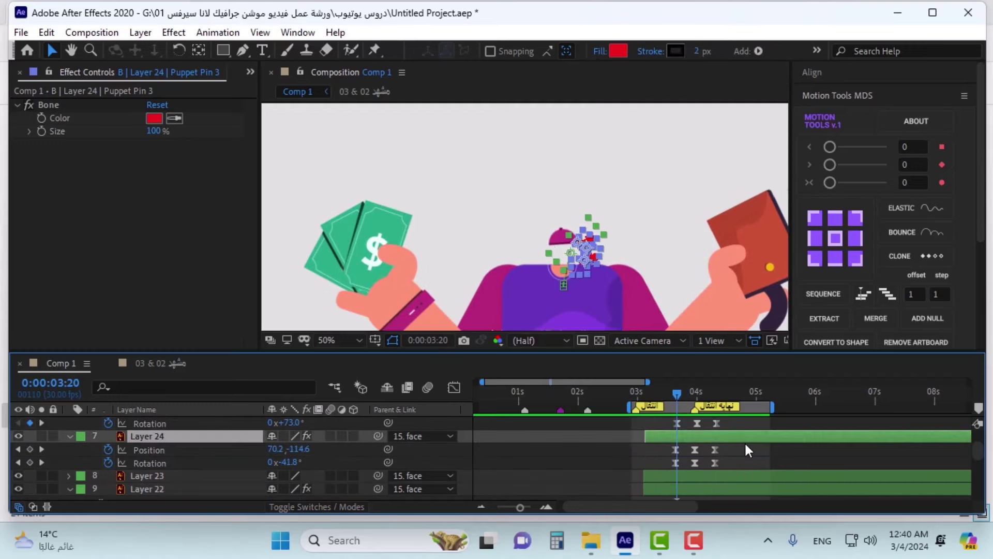
pyautogui.hotkey('alt', 'pagedown')
pyautogui.hotkey('alt', 'pagedown')
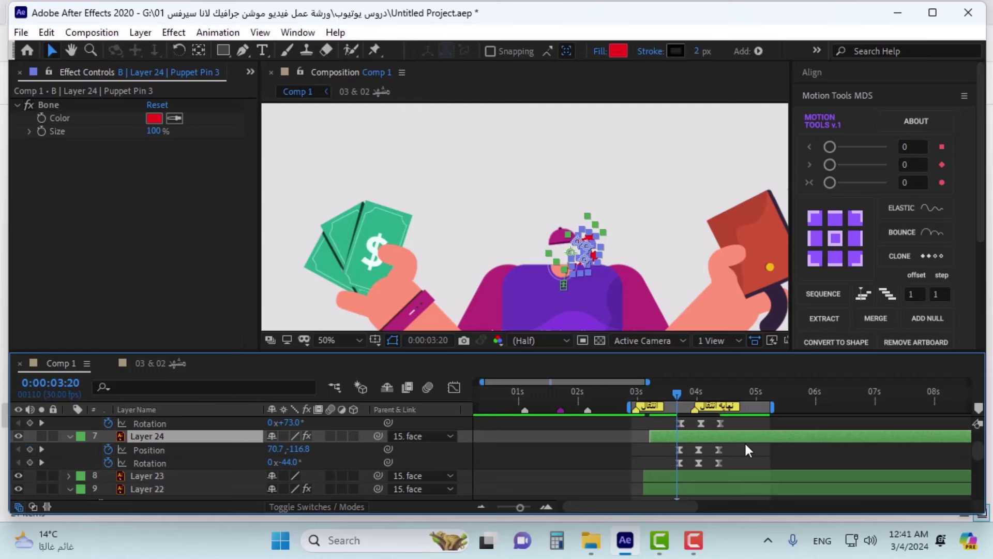
pyautogui.click(744, 445)
pyautogui.press('space')
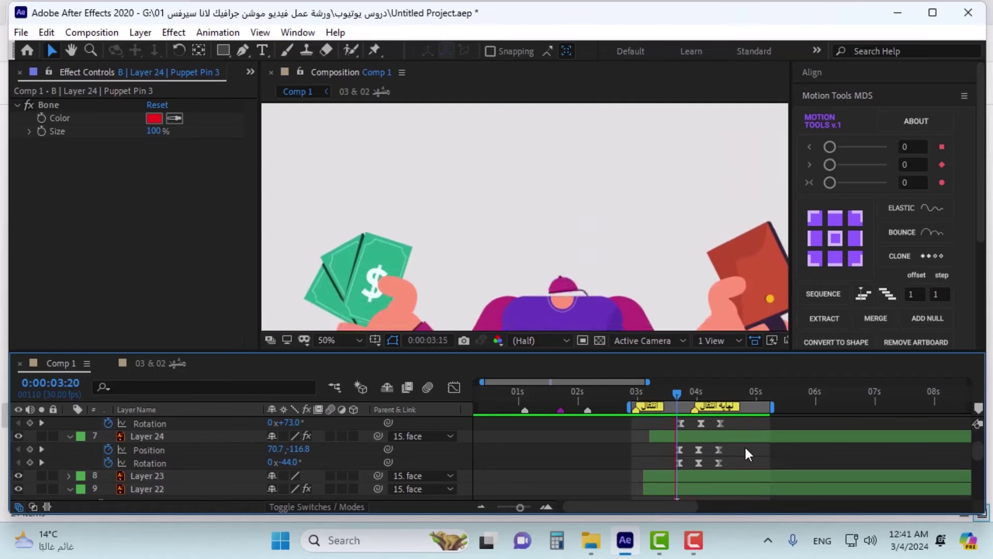
# - Set the middle Rotation keyframe of Layer 24's Puppet Pin 3 at 0:00:04:04 to -30°
pyautogui.scroll(1, 744, 446)
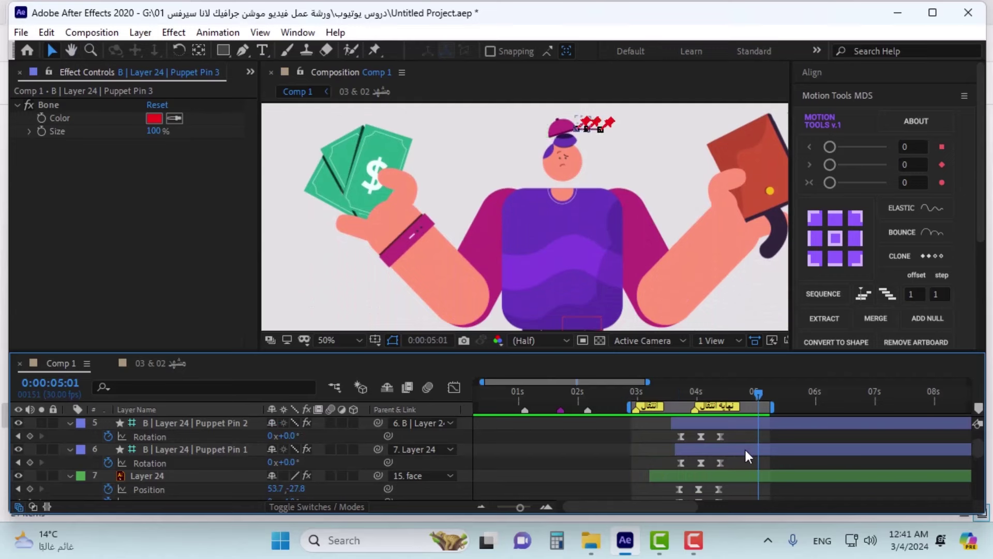
pyautogui.scroll(1, 745, 451)
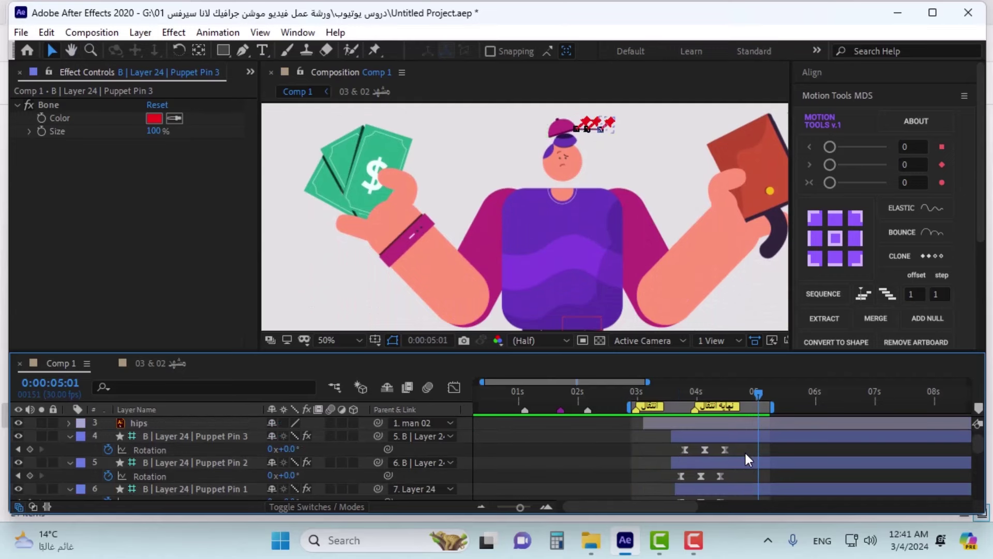
pyautogui.click(704, 449)
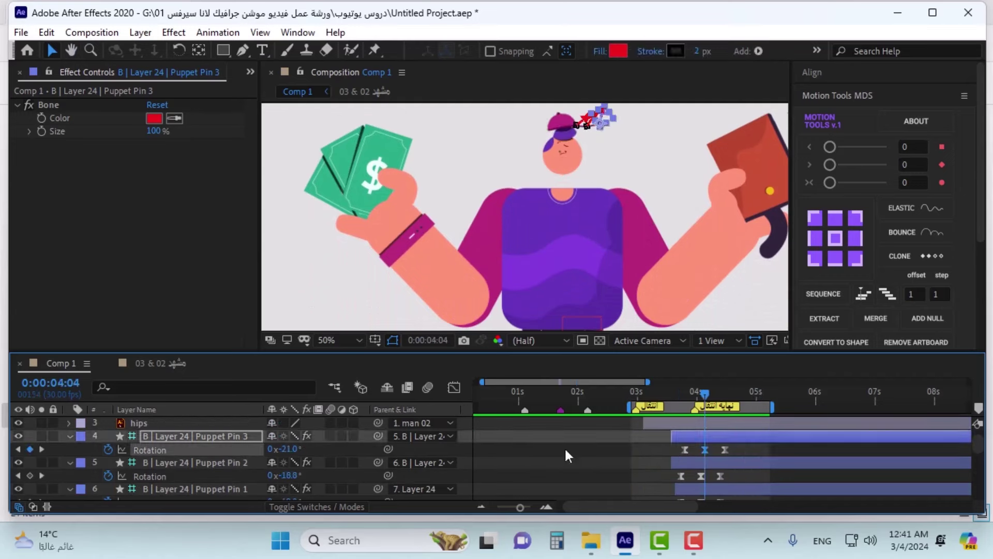
pyautogui.click(287, 449)
pyautogui.write('-19.3')
pyautogui.press('Return')
# - Set the middle Rotation keyframe of Layer 24's Puppet Pin 2 at 0:00:04:02 to -30°
pyautogui.click(733, 460)
pyautogui.press('j')
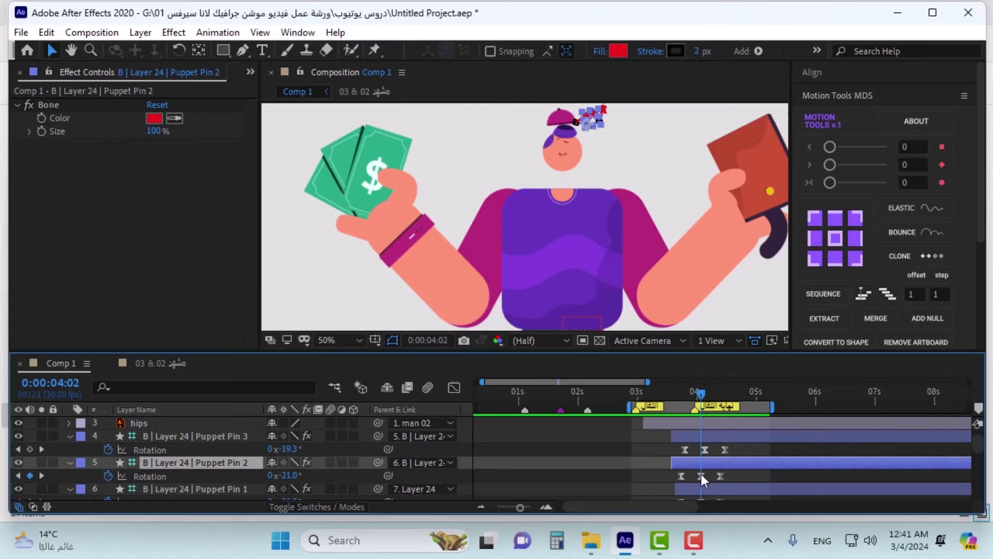
pyautogui.click(701, 475)
pyautogui.click(289, 474)
pyautogui.write('-30')
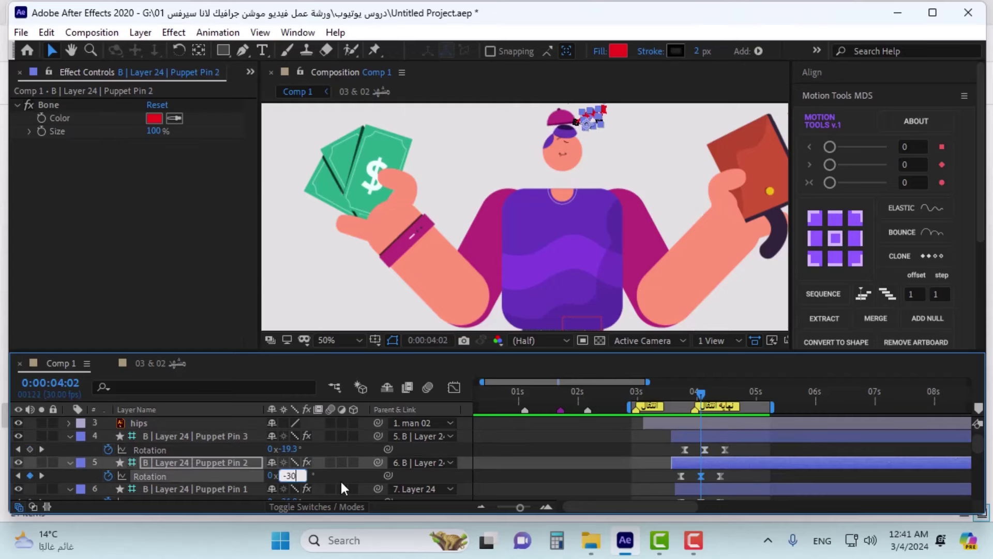
pyautogui.press('Return')
# - Set the middle Rotation keyframe of Layer 24's Puppet Pin 1 at 0:00:04:02 to -30°
pyautogui.scroll(-1, 702, 463)
pyautogui.click(702, 463)
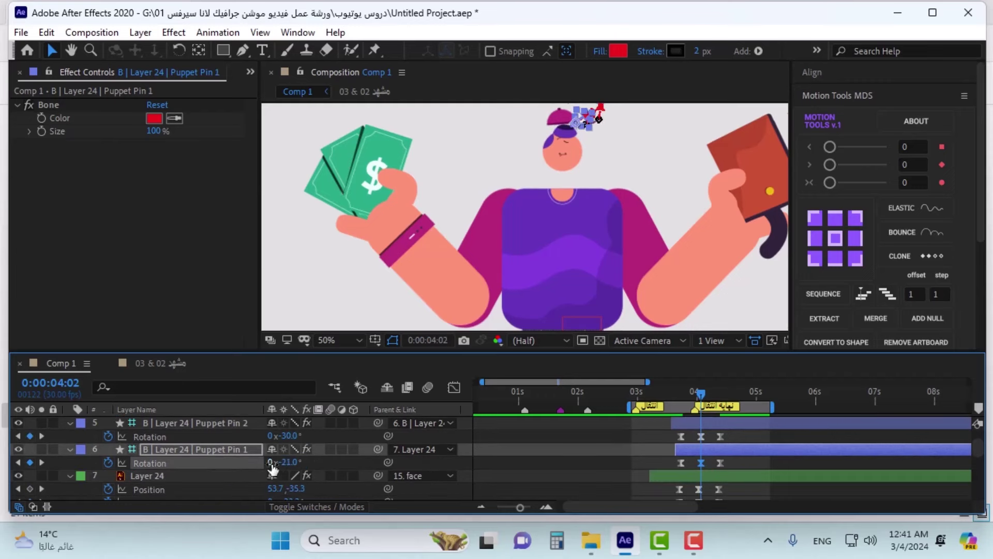
pyautogui.click(289, 462)
pyautogui.write('-30')
pyautogui.press('Return')
# - Delay the Puppet Pin 2 and Puppet Pin 3 layers of Layer 24 by two frames
pyautogui.scroll(1, 712, 463)
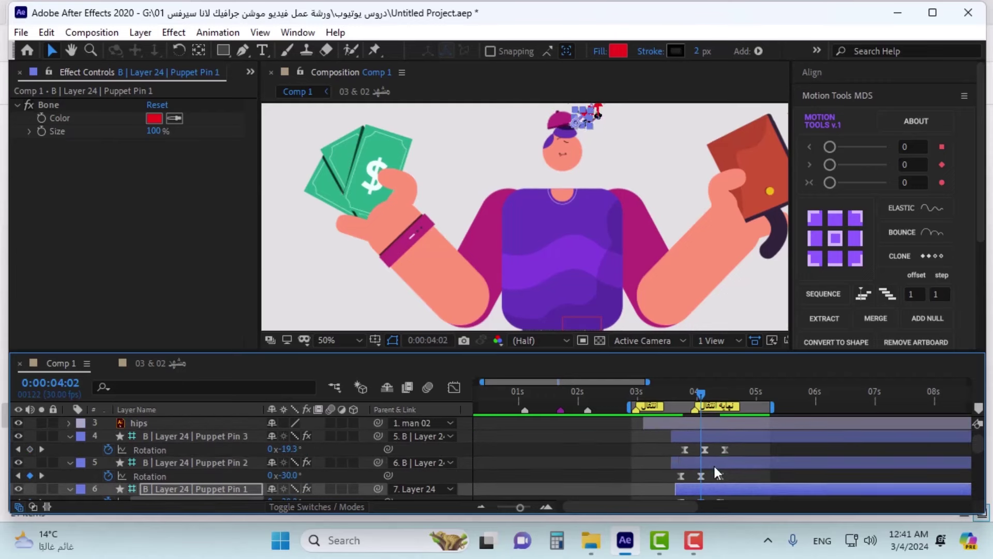
pyautogui.click(714, 463)
pyautogui.scroll(-1, 725, 445)
pyautogui.scroll(1, 724, 446)
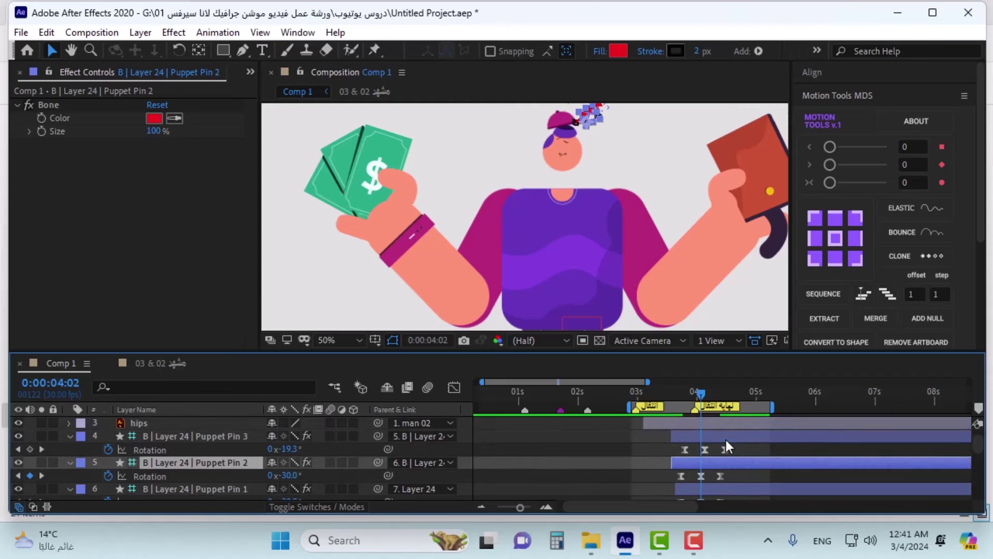
pyautogui.keyDown('shift'); pyautogui.click(725, 440); pyautogui.keyUp('shift')
pyautogui.hotkey('alt', 'pagedown')
pyautogui.hotkey('alt', 'pagedown')
pyautogui.scroll(-1, 730, 448)
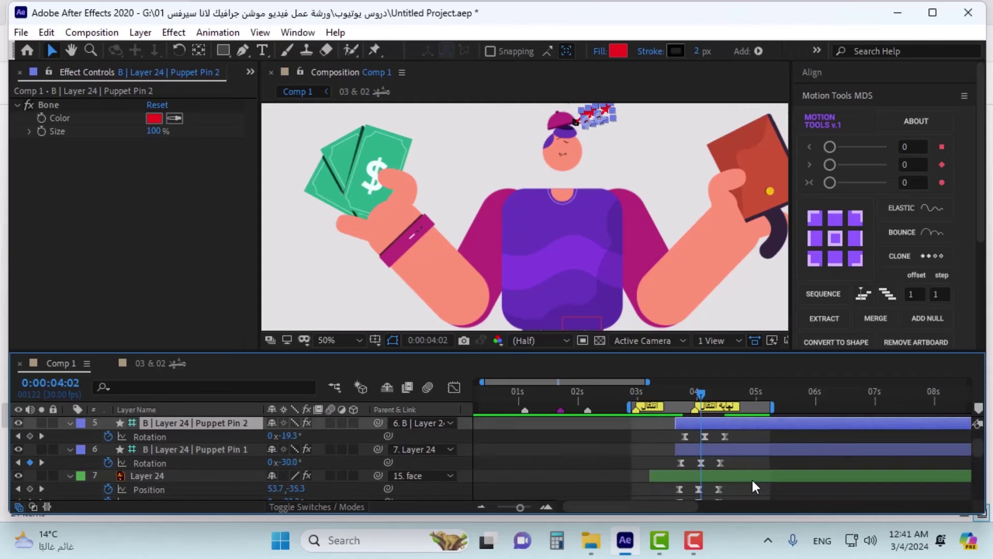
# - Play back the hat animation from 0:00:03:18 and examine its puppet pins up close at 0:00:03:26
pyautogui.moveTo(671, 405); pyautogui.dragTo(675, 400)
pyautogui.hotkey('ctrl', 'z')
pyautogui.click(673, 395)
pyautogui.scroll(-2, 610, 215)
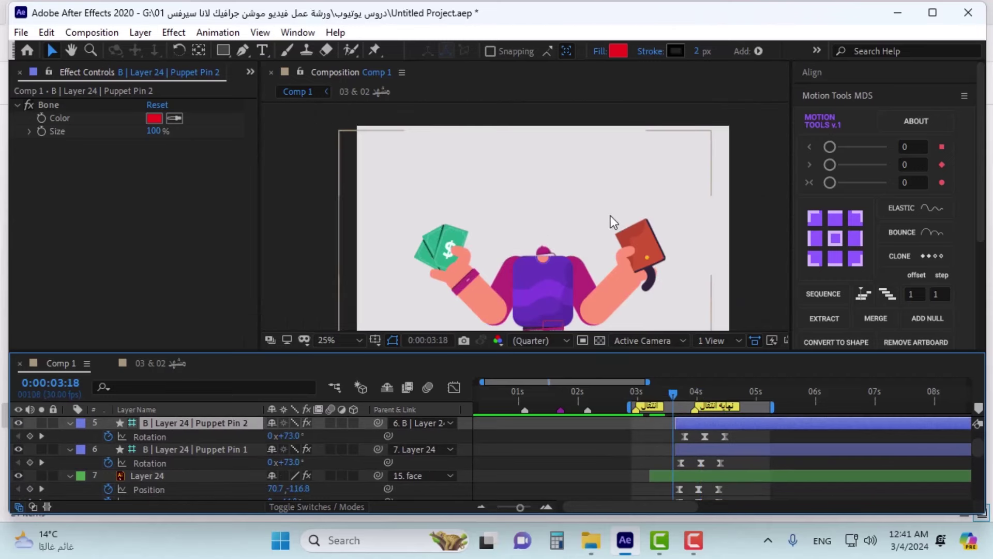
pyautogui.press('space')
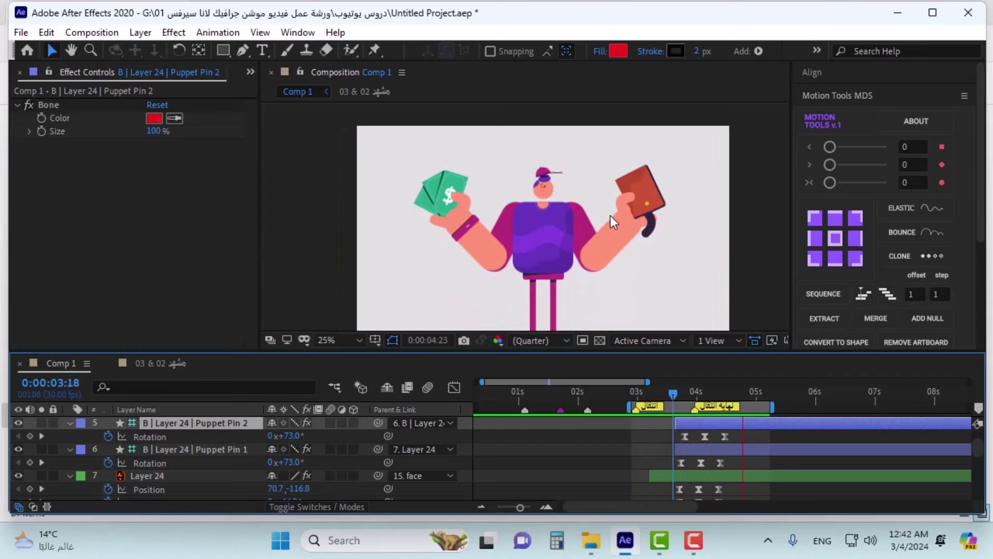
pyautogui.press('space')
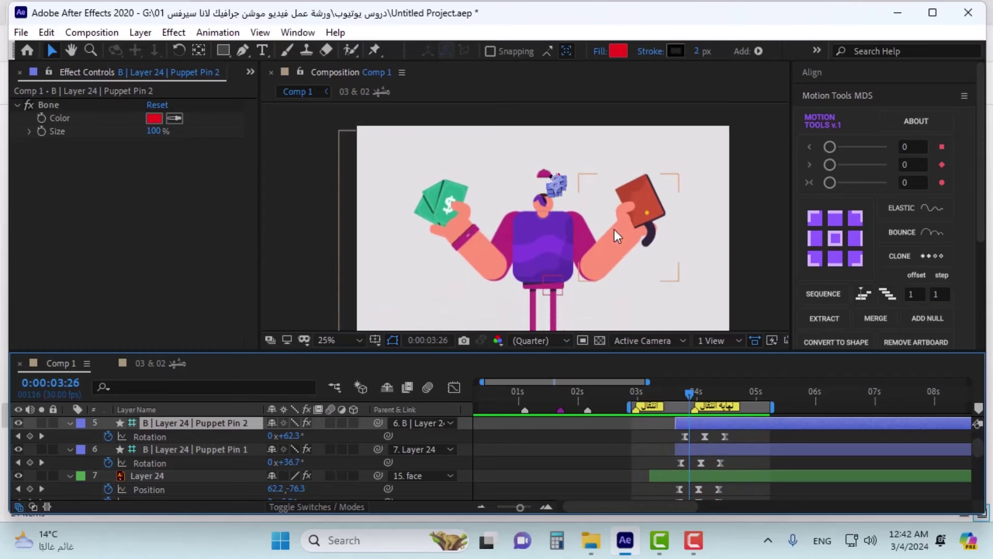
pyautogui.scroll(4, 558, 192)
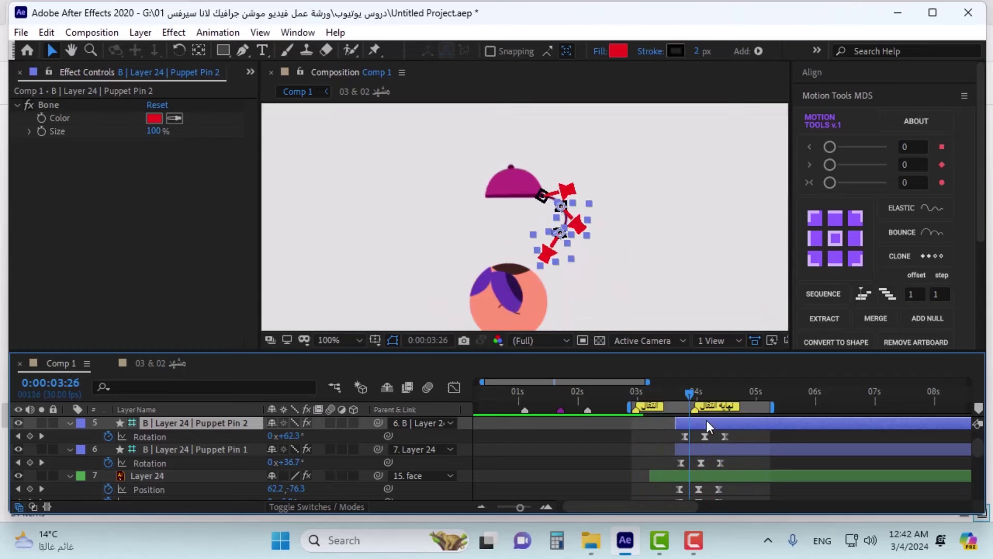
# - Move all three Puppet Pin layers of Layer 24 two frames earlier and play back from 0:00:03:16
pyautogui.click(727, 452)
pyautogui.scroll(1, 727, 447)
pyautogui.keyDown('shift'); pyautogui.click(726, 440); pyautogui.keyUp('shift')
pyautogui.hotkey('alt', 'pageup')
pyautogui.hotkey('alt', 'pageup')
pyautogui.click(669, 393)
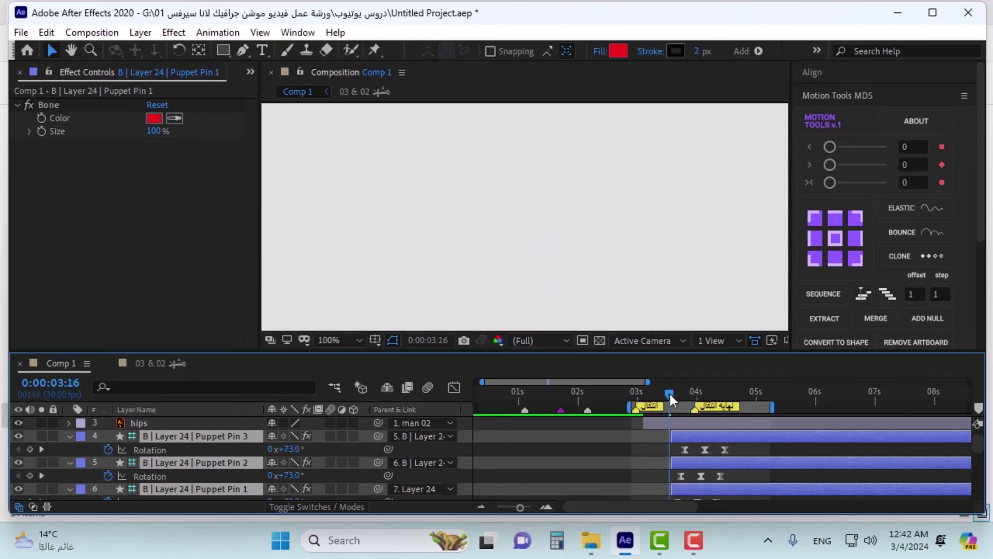
pyautogui.press('space')
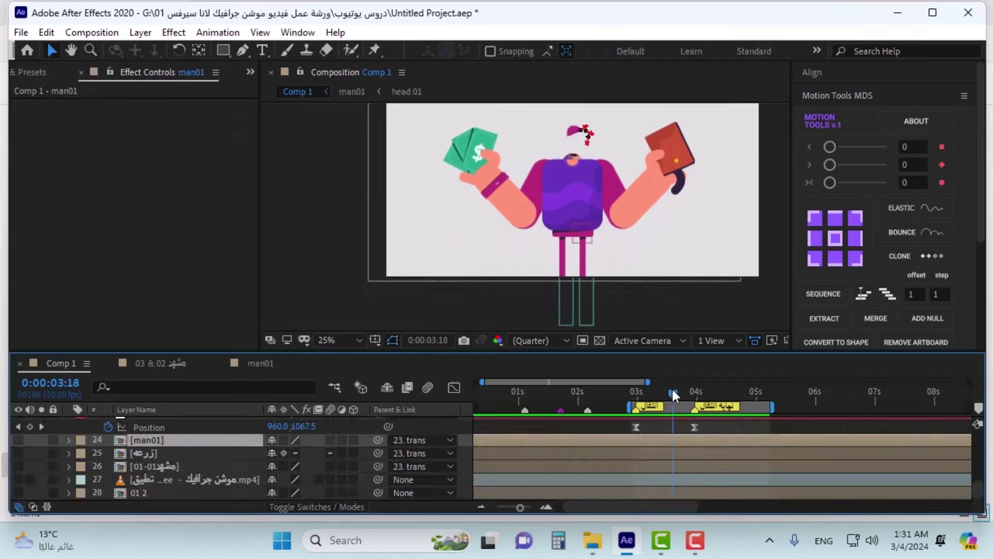
# - Add Rotation keyframes of 0° to Layer 13 copy and Layer 26 at 0:00:03:16 and 0:00:03:26
pyautogui.moveTo(671, 386)
pyautogui.mouseDown()
pyautogui.moveTo(654, 387)
pyautogui.moveTo(691, 392)
pyautogui.moveTo(668, 395)
pyautogui.mouseUp()
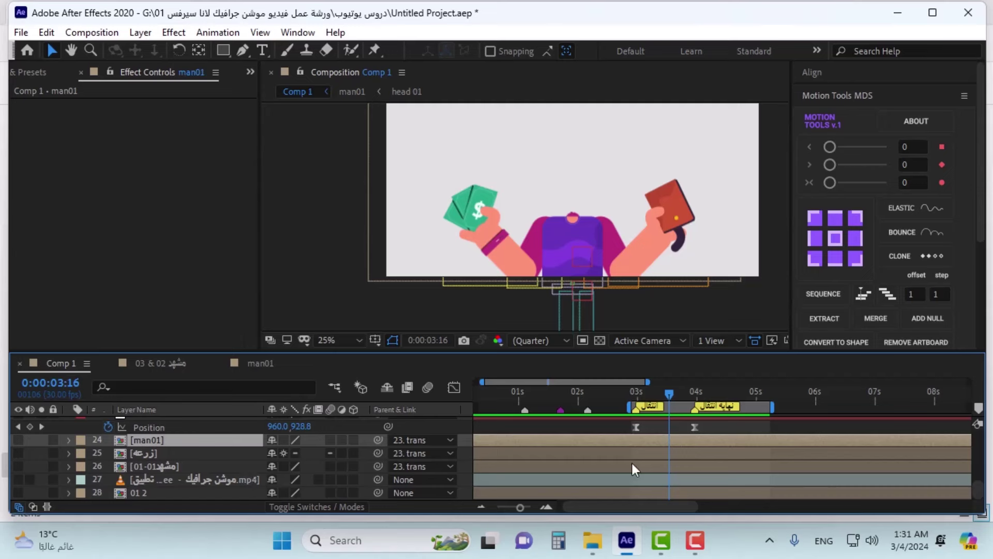
pyautogui.scroll(3, 674, 469)
pyautogui.click(678, 444)
pyautogui.click(690, 457)
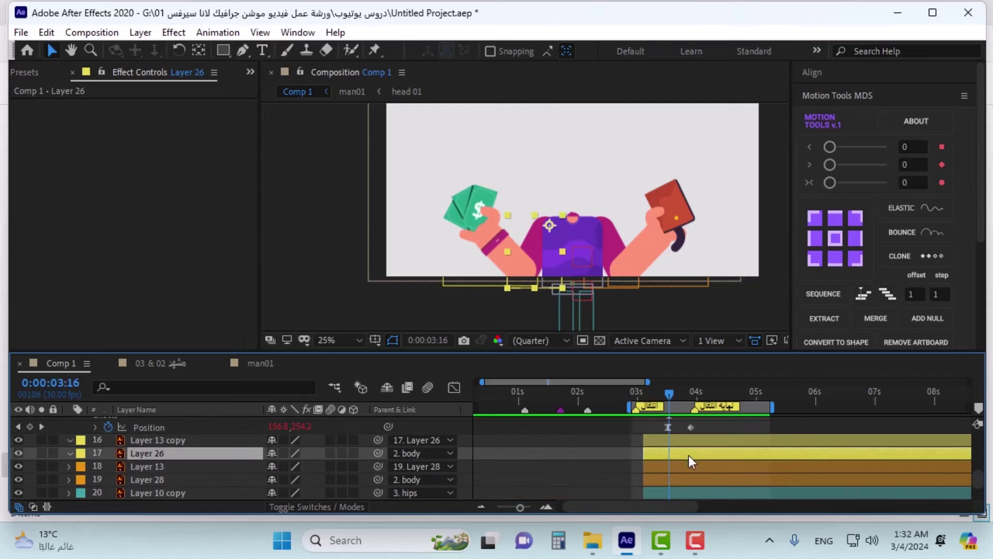
pyautogui.click(697, 440)
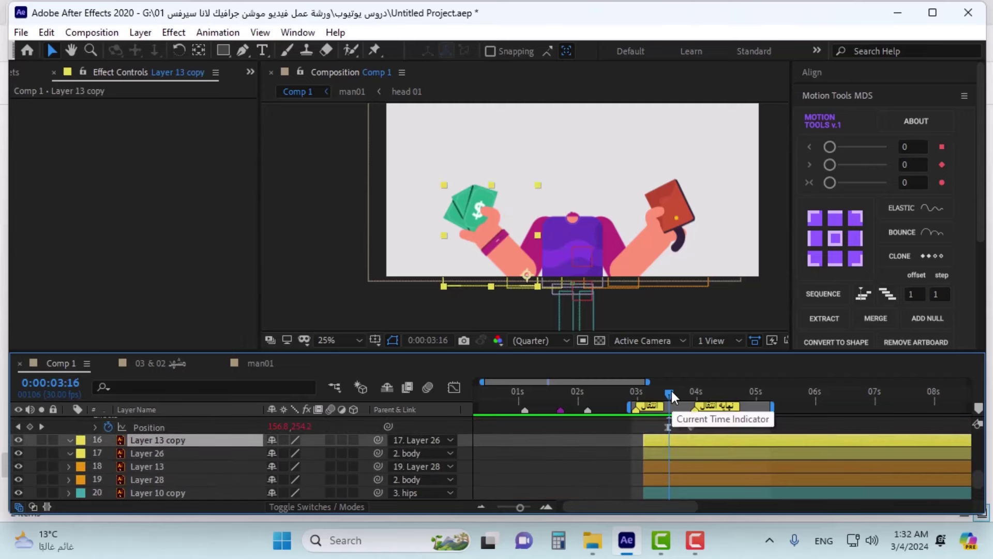
pyautogui.keyDown('ctrl'); pyautogui.click(161, 455); pyautogui.keyUp('ctrl')
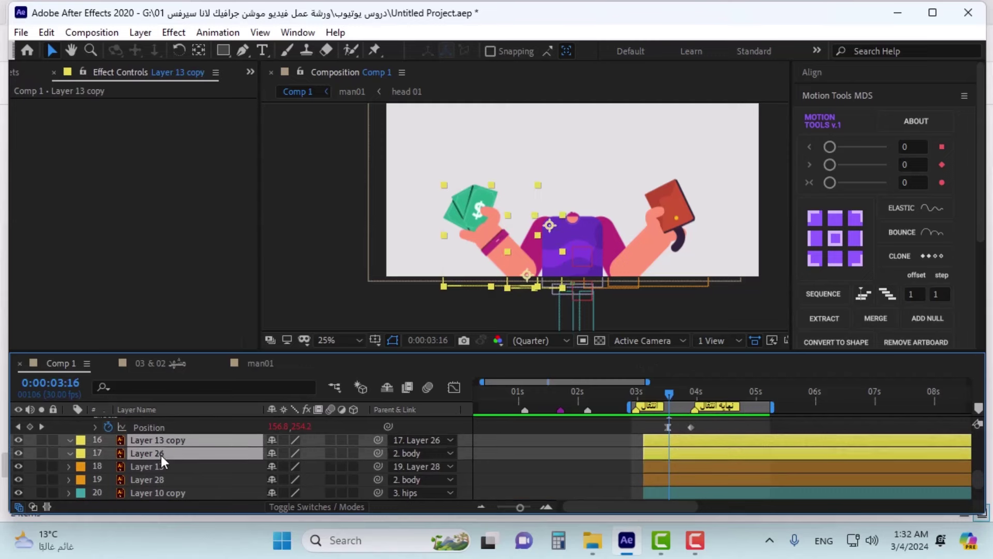
pyautogui.press('r')
pyautogui.press('k')
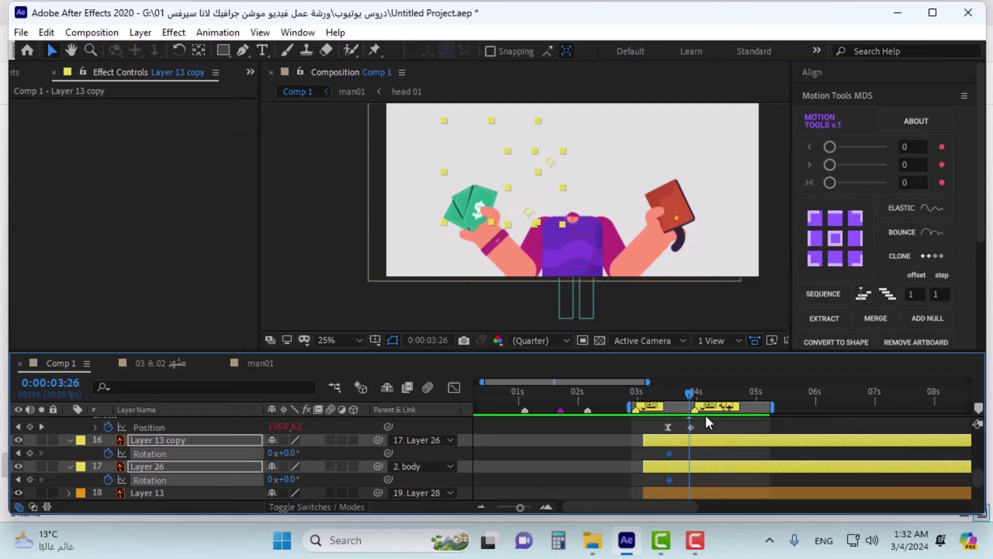
pyautogui.click(30, 453)
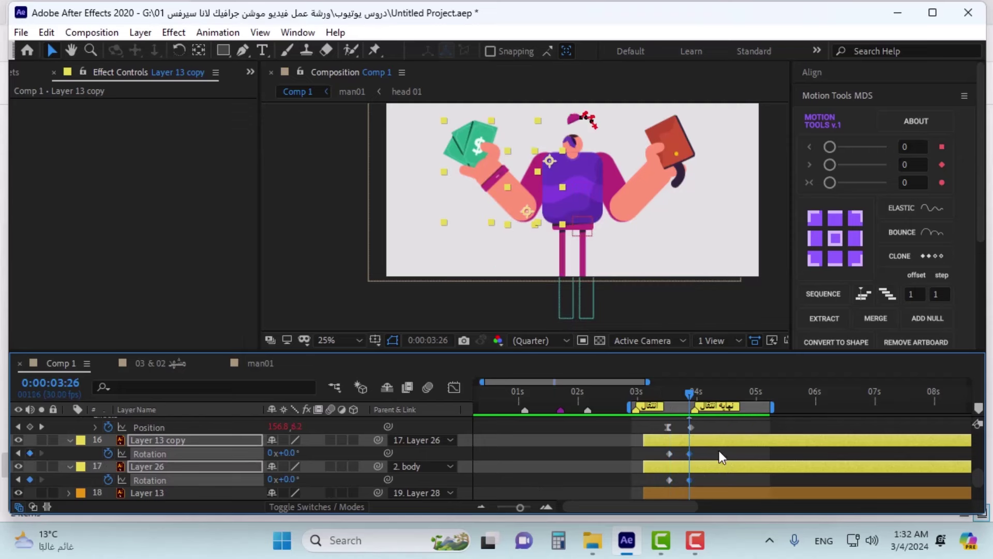
# - Set the Rotation of Layer 13 copy and Layer 26 to -28° at 0:00:03:16 and apply Easy Ease to their Rotation keyframes
pyautogui.press('j')
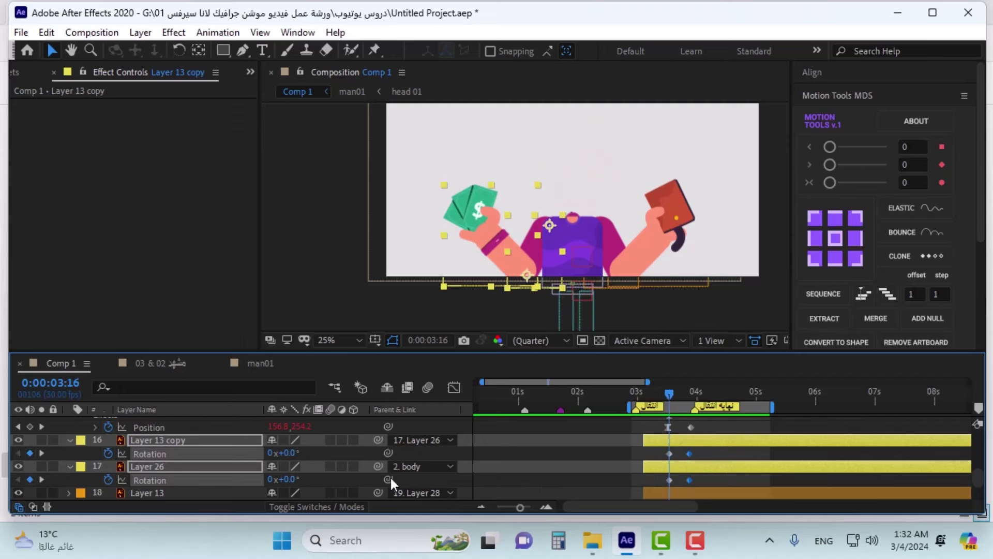
pyautogui.moveTo(292, 479); pyautogui.dragTo(270, 480)
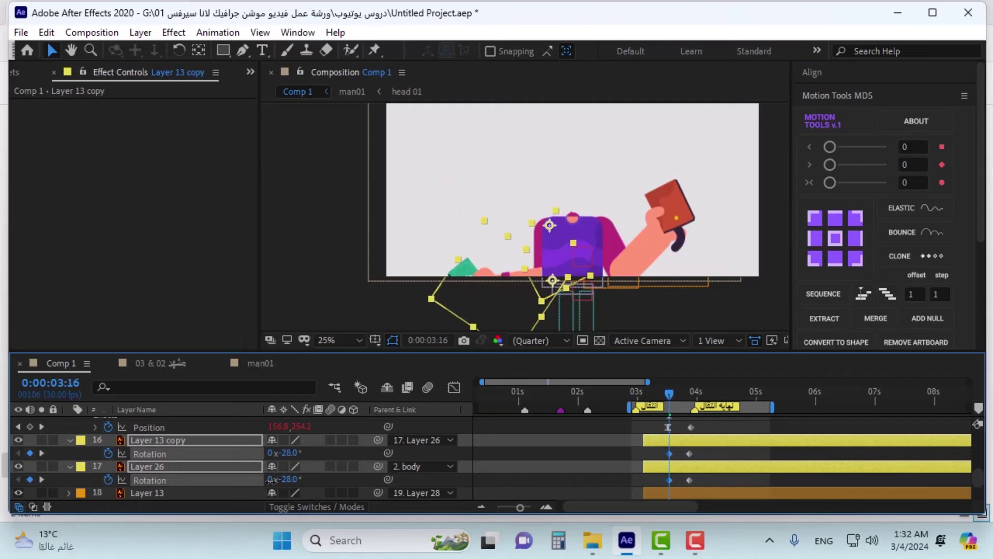
pyautogui.rightClick(669, 455)
pyautogui.moveTo(691, 448)
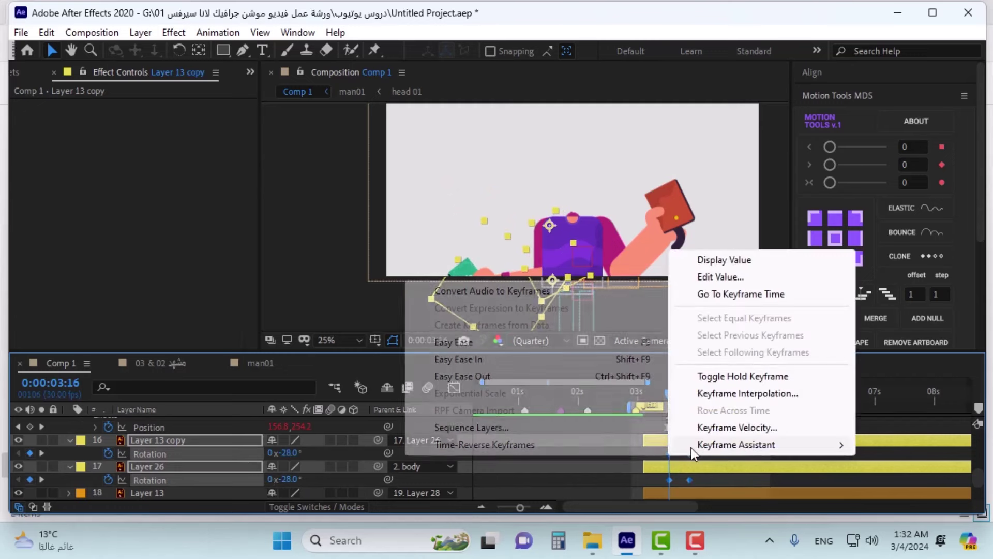
pyautogui.click(469, 343)
# - At 0:00:04:05, place puppet pins on Layer 26 at the shoulder, the middle of the upper arm and the elbow
pyautogui.click(706, 396)
pyautogui.click(712, 468)
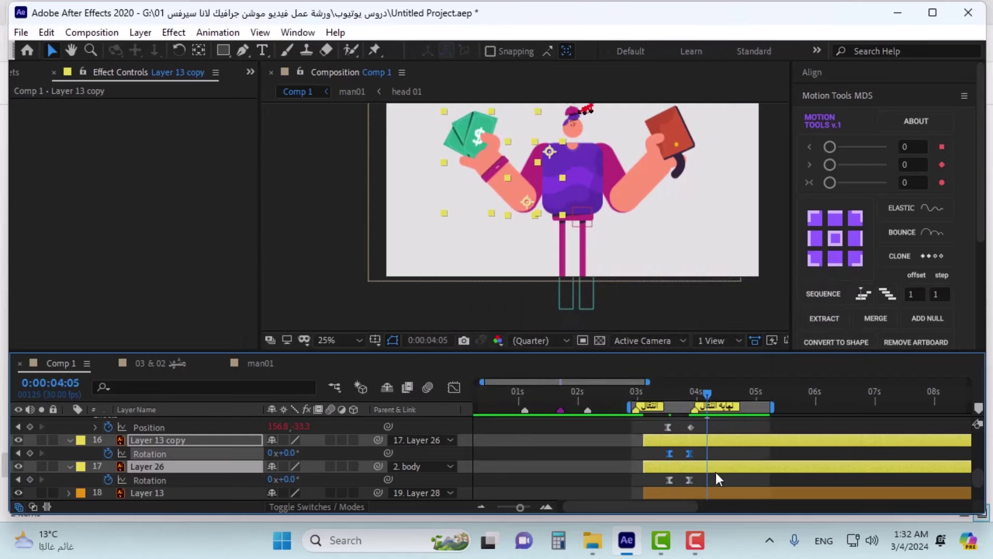
pyautogui.click(713, 442)
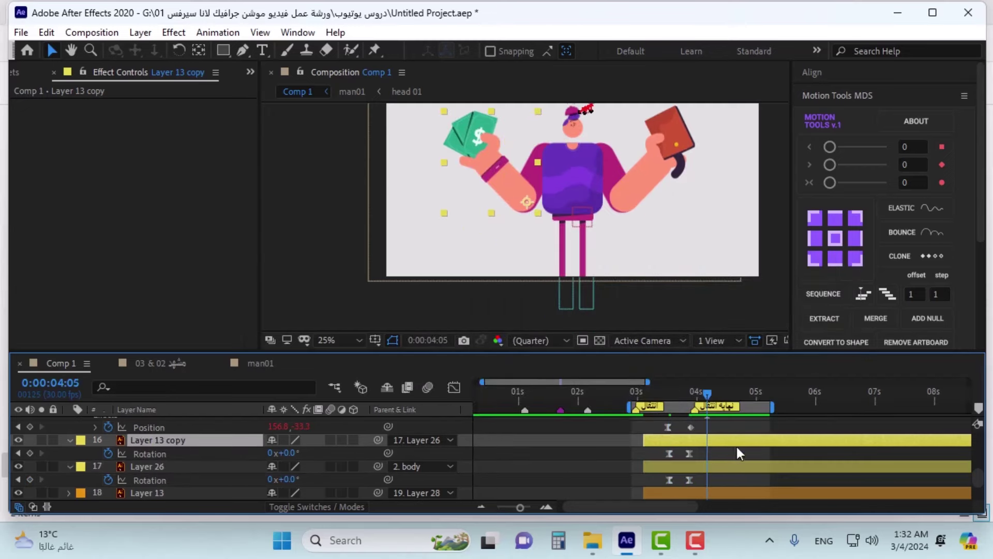
pyautogui.click(708, 468)
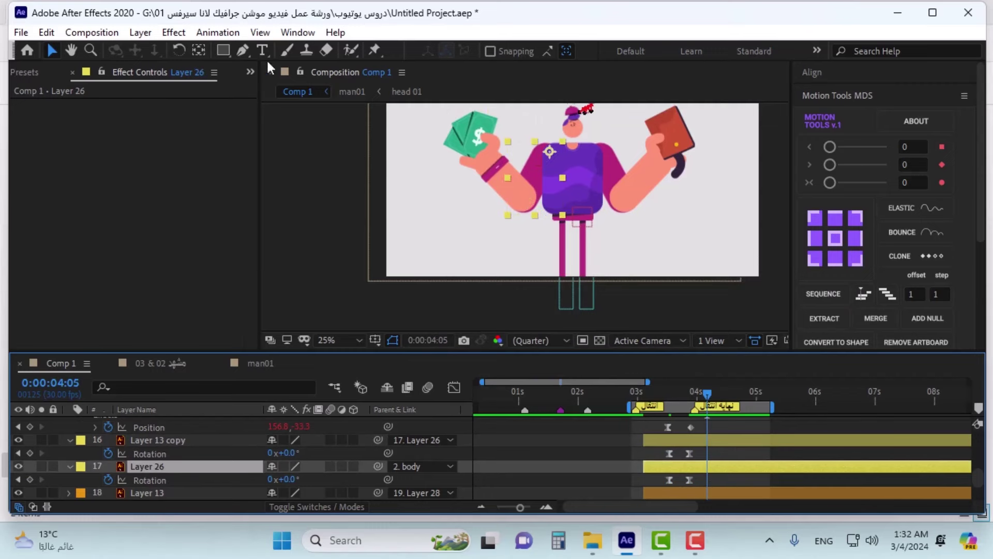
pyautogui.click(374, 50)
pyautogui.scroll(2, 567, 138)
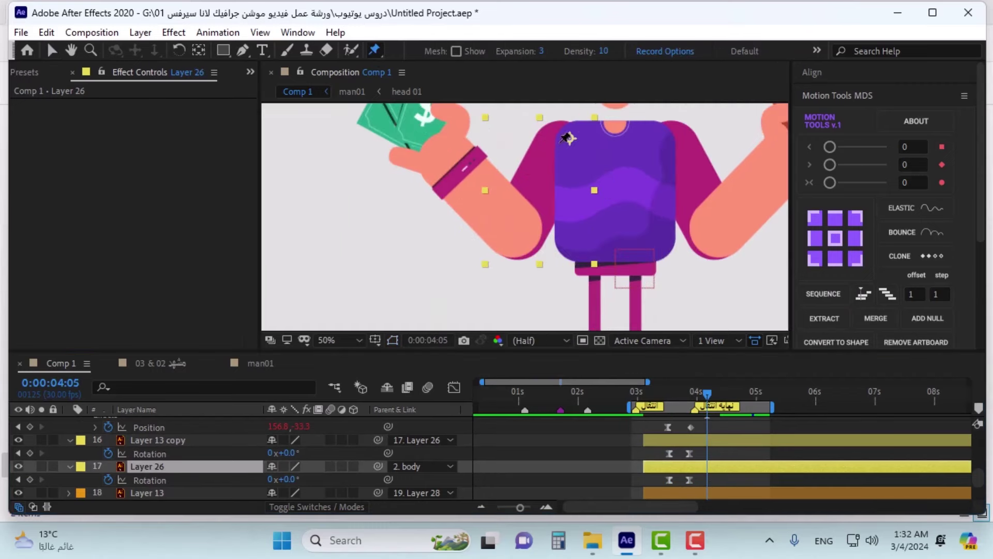
pyautogui.click(570, 139)
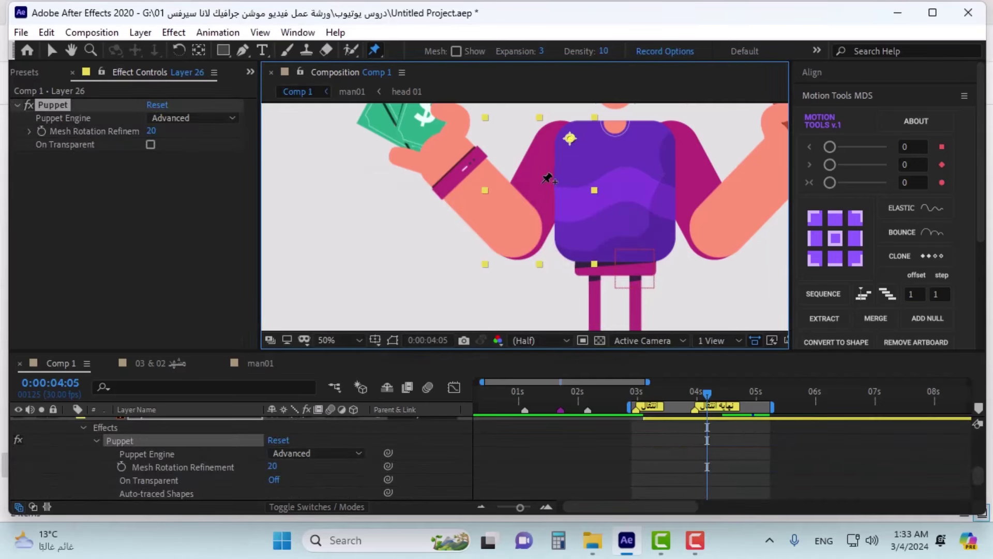
pyautogui.click(543, 181)
pyautogui.click(519, 235)
# - Place puppet pins on Layer 13 copy at the elbow, the hand and the banknotes
pyautogui.scroll(-5, 197, 437)
pyautogui.scroll(6, 197, 438)
pyautogui.click(687, 428)
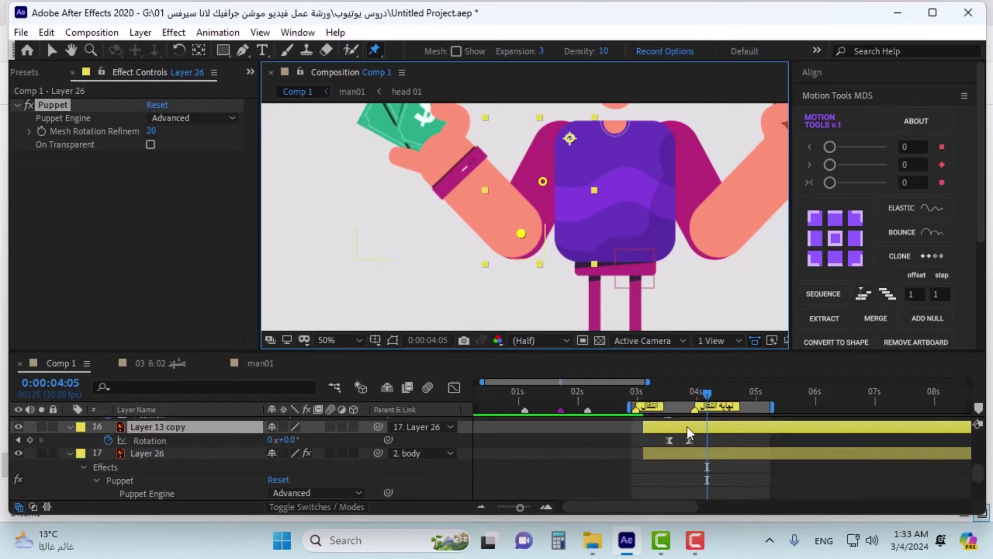
pyautogui.click(524, 237)
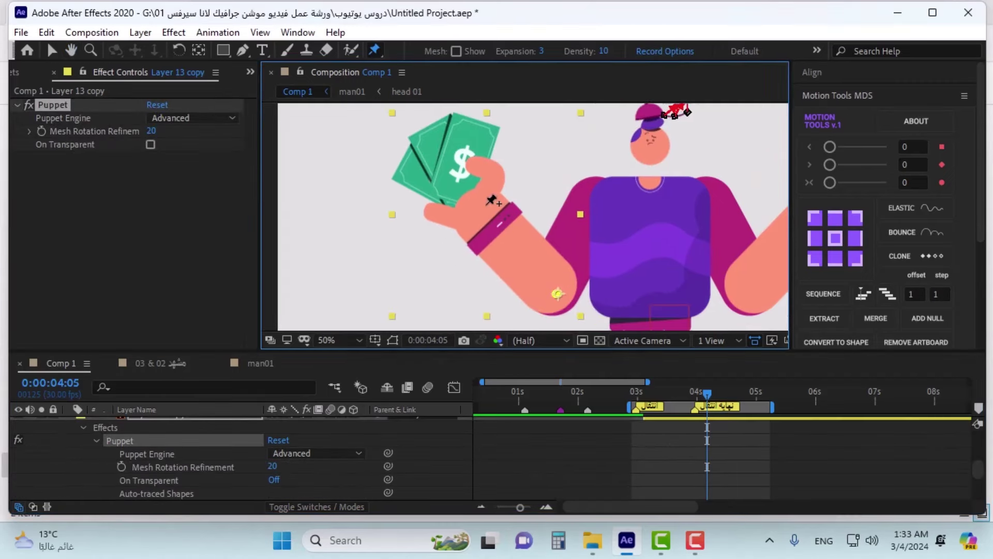
pyautogui.hotkey('ctrl', 'z')
pyautogui.click(468, 193)
pyautogui.click(427, 126)
pyautogui.press('z')
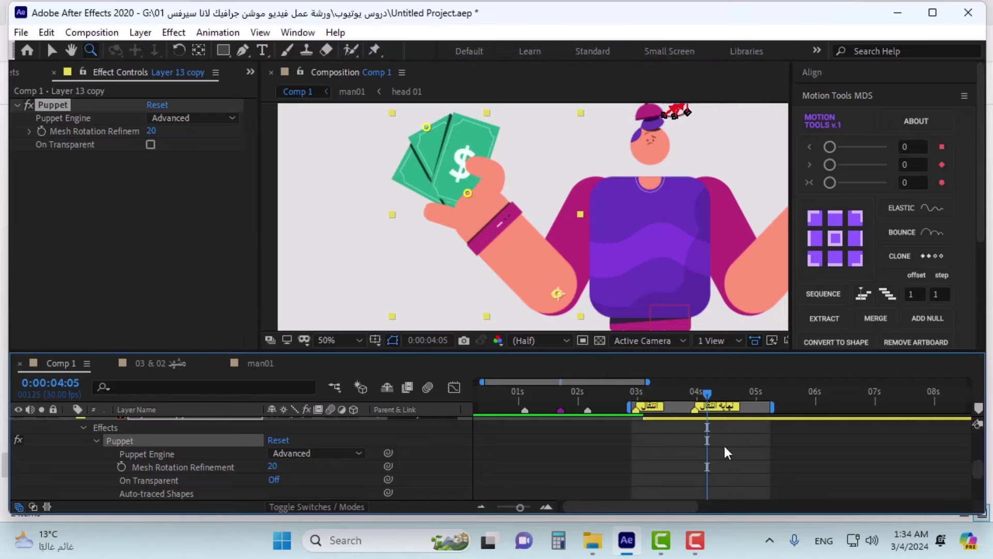
# - Apply Easy Ease to the puppet pin Position keyframes of Layer 13 copy and Layer 26 at 0:00:04:05
pyautogui.scroll(1, 724, 446)
pyautogui.click(716, 452)
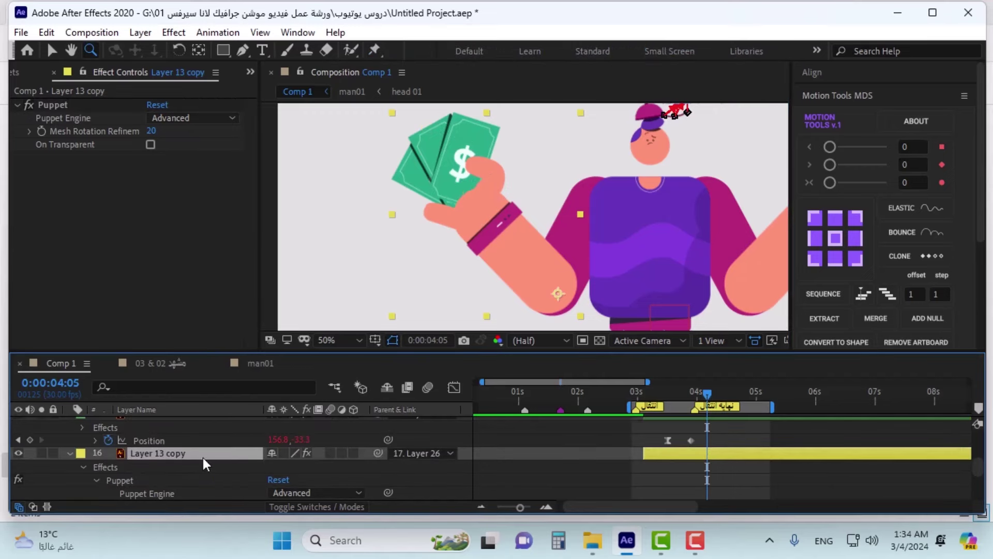
pyautogui.scroll(-3, 203, 457)
pyautogui.scroll(-2, 203, 455)
pyautogui.click(157, 467)
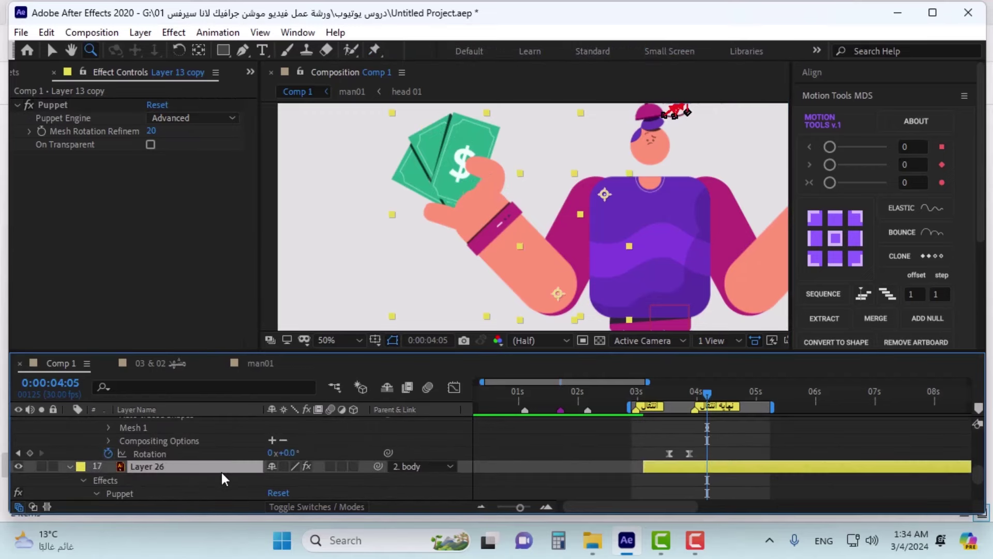
pyautogui.scroll(-5, 206, 460)
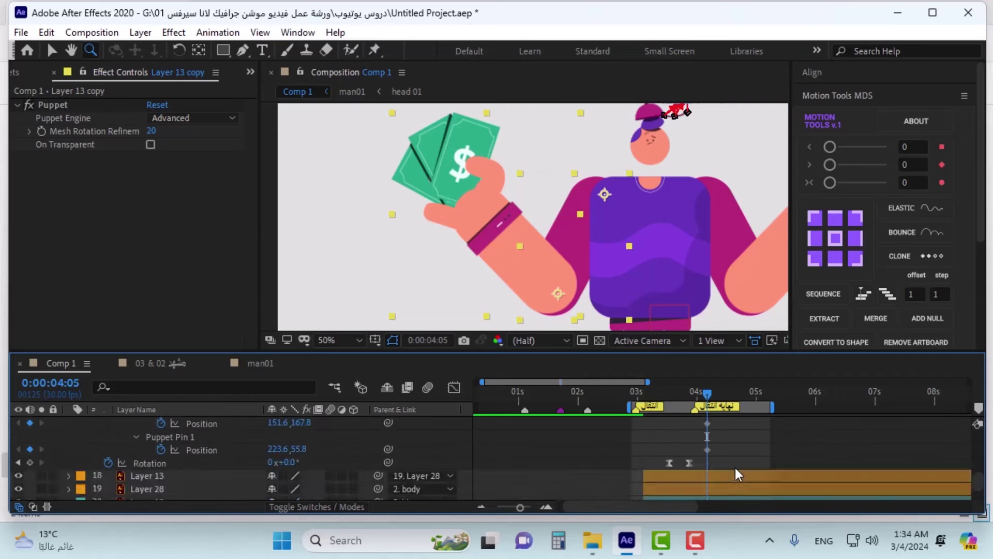
pyautogui.scroll(6, 735, 468)
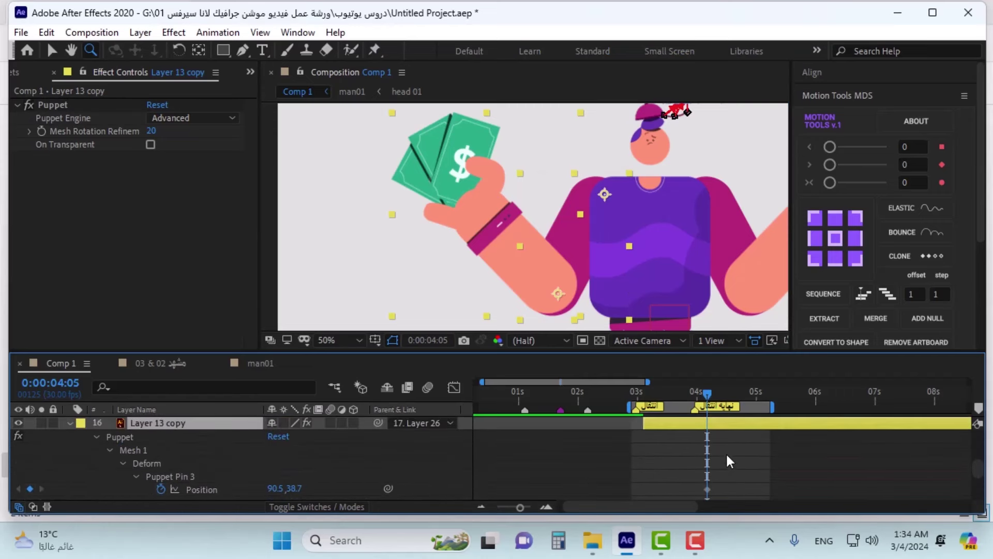
pyautogui.moveTo(726, 456)
pyautogui.mouseDown()
pyautogui.moveTo(699, 492)
pyautogui.moveTo(704, 503)
pyautogui.moveTo(708, 457)
pyautogui.mouseUp()
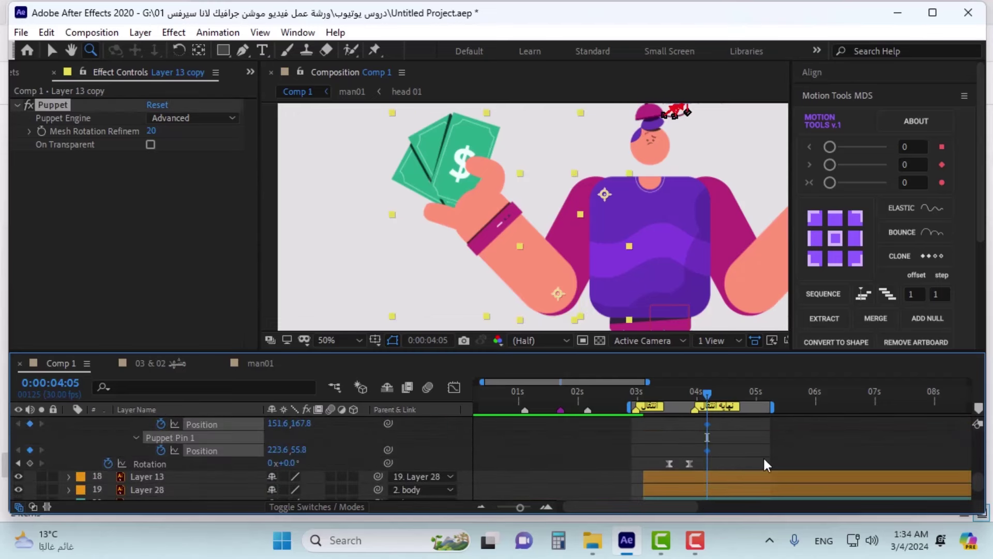
pyautogui.rightClick(708, 439)
pyautogui.moveTo(734, 496)
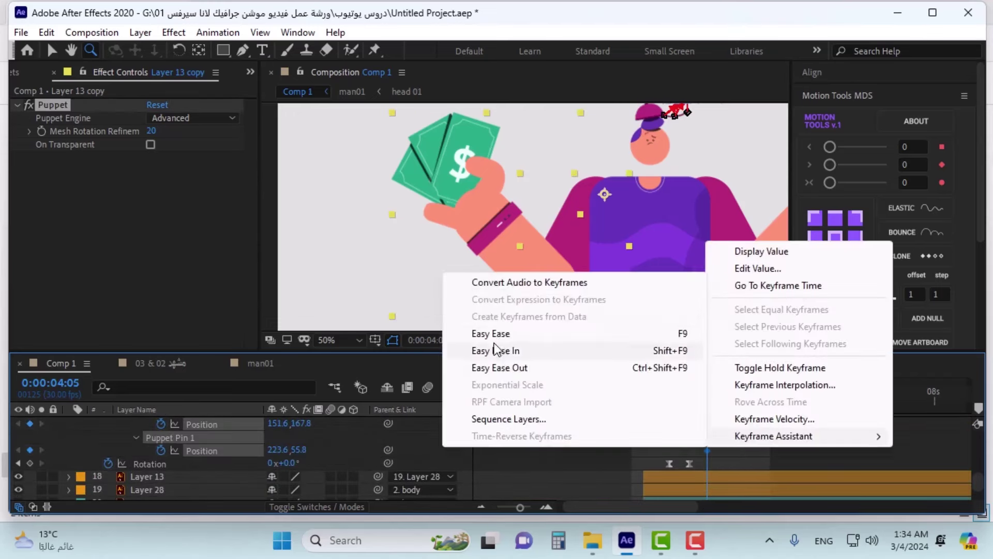
pyautogui.click(486, 326)
pyautogui.scroll(5, 730, 447)
# - At 0:00:03:25, move Layer 26's mid-arm pin to about 203, 214.5, shoulder pin to about 249.6, 56.1 and elbow pin to about 103.6, 303.9
pyautogui.moveTo(707, 393); pyautogui.dragTo(695, 393)
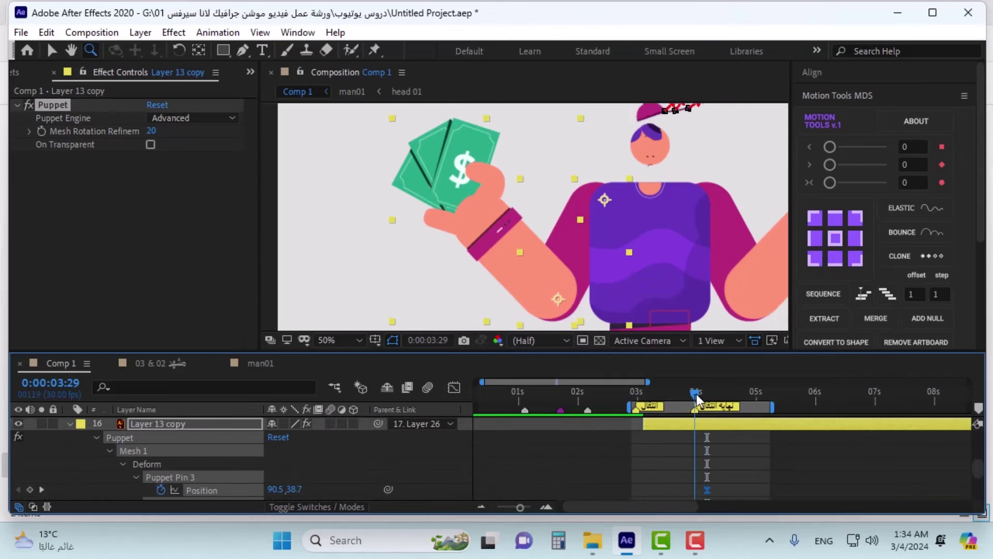
pyautogui.press('k')
pyautogui.hotkey('shift', 'pageup')
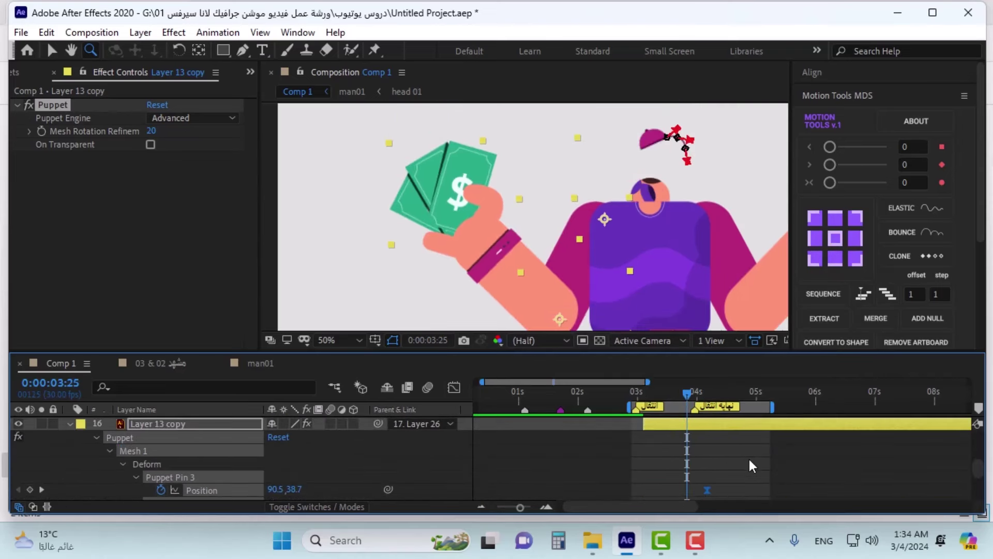
pyautogui.scroll(-2, 615, 254)
pyautogui.click(706, 421)
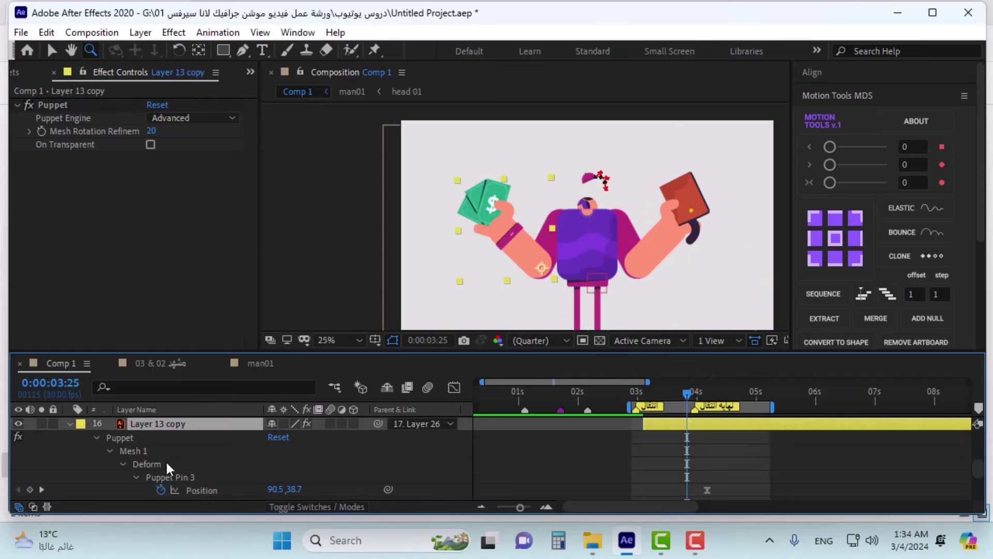
pyautogui.click(154, 435)
pyautogui.scroll(2, 506, 233)
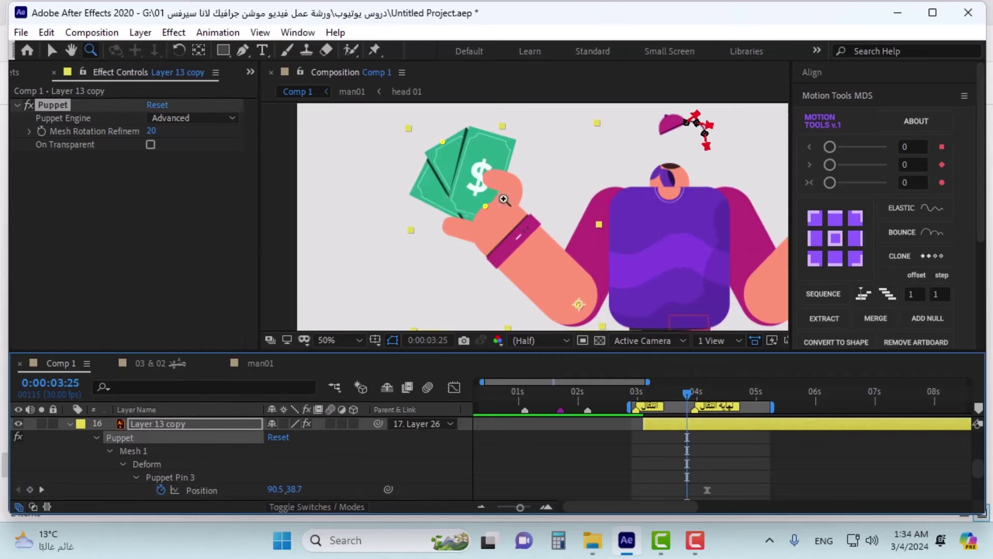
pyautogui.scroll(-4, 724, 467)
pyautogui.scroll(3, 731, 464)
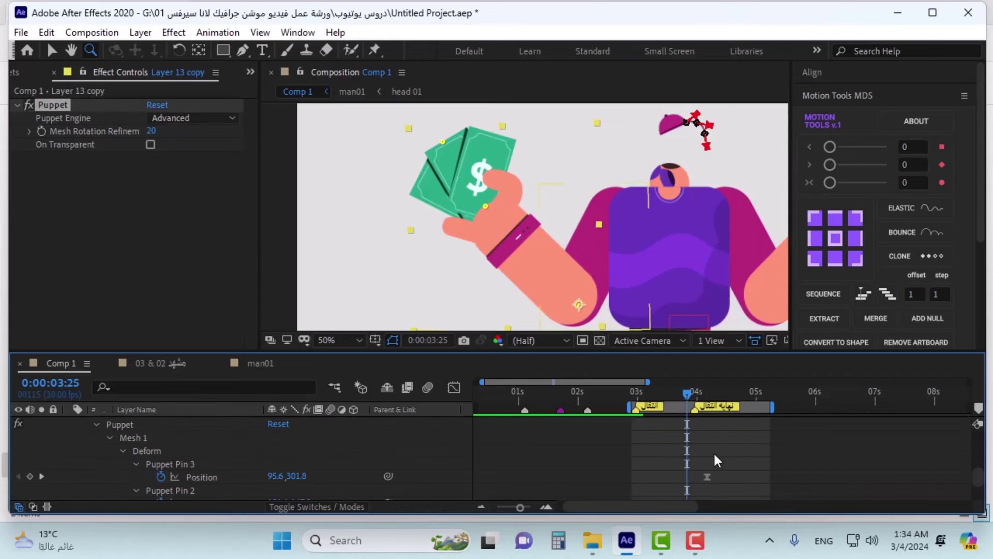
pyautogui.click(153, 438)
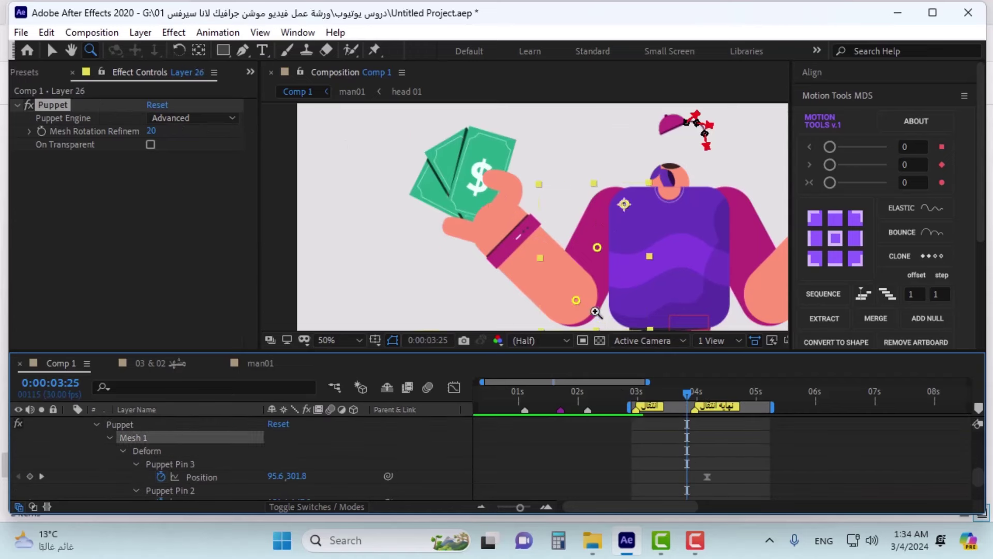
pyautogui.click(52, 50)
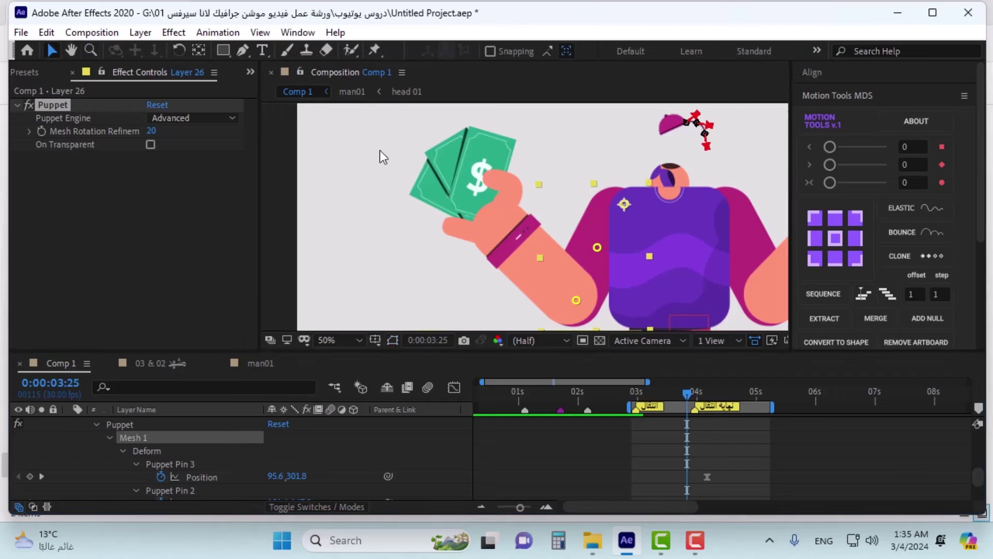
pyautogui.moveTo(598, 249); pyautogui.dragTo(618, 265)
pyautogui.scroll(-2, 737, 457)
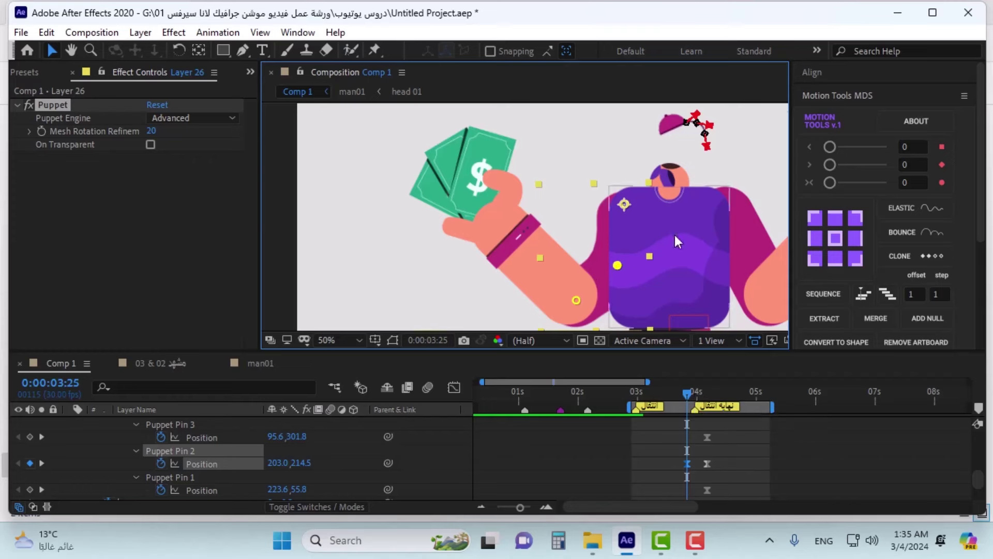
pyautogui.moveTo(624, 204); pyautogui.dragTo(635, 204)
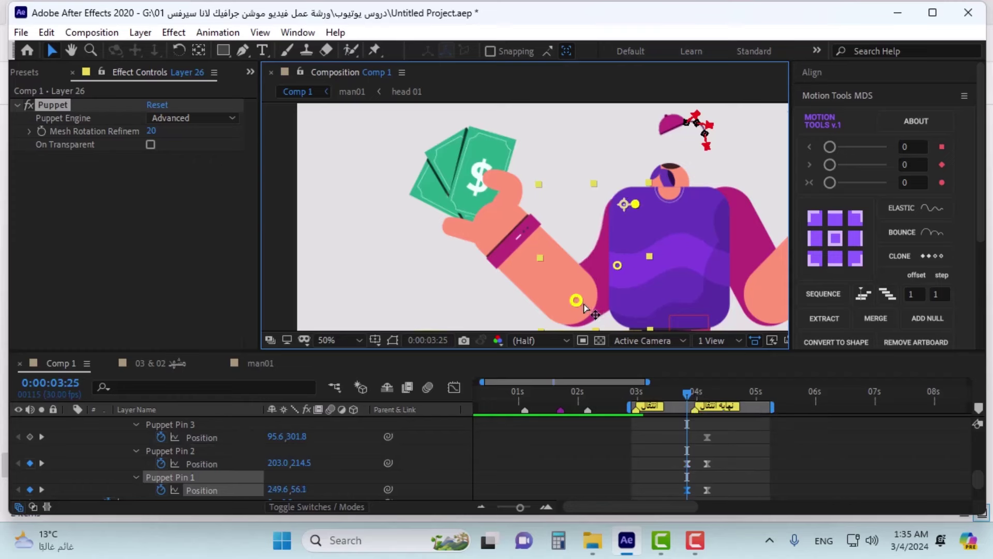
pyautogui.moveTo(584, 306); pyautogui.dragTo(587, 306)
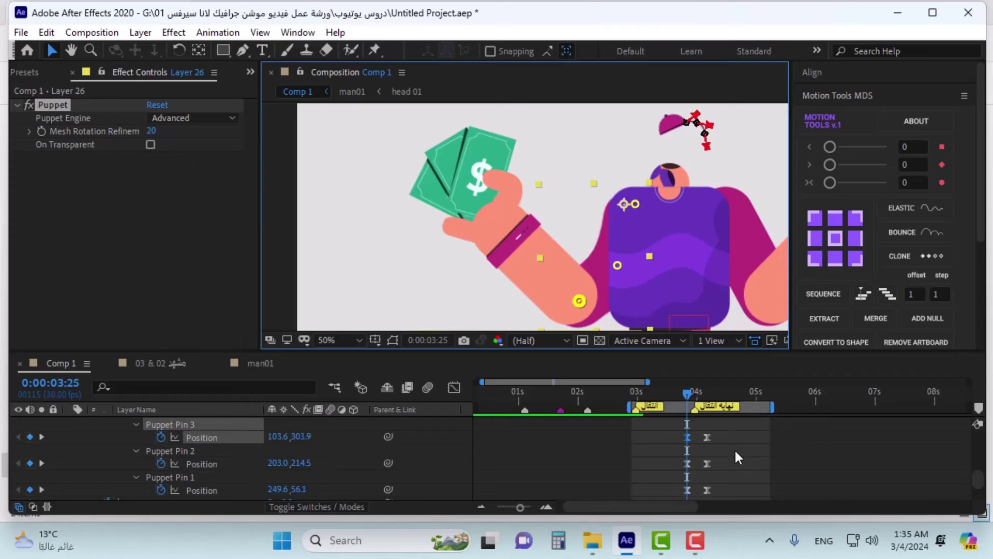
# - Copy the Position keyframes of all three Layer 26 puppet pins from 0:00:04:05 to 0:00:04:15
pyautogui.press('k')
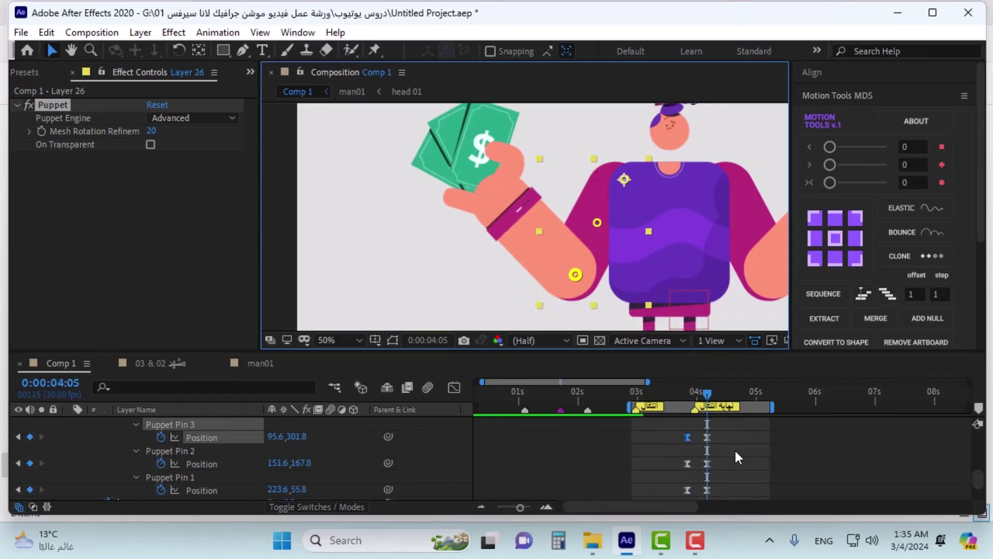
pyautogui.hotkey('shift', 'pagedown')
pyautogui.scroll(-2, 712, 438)
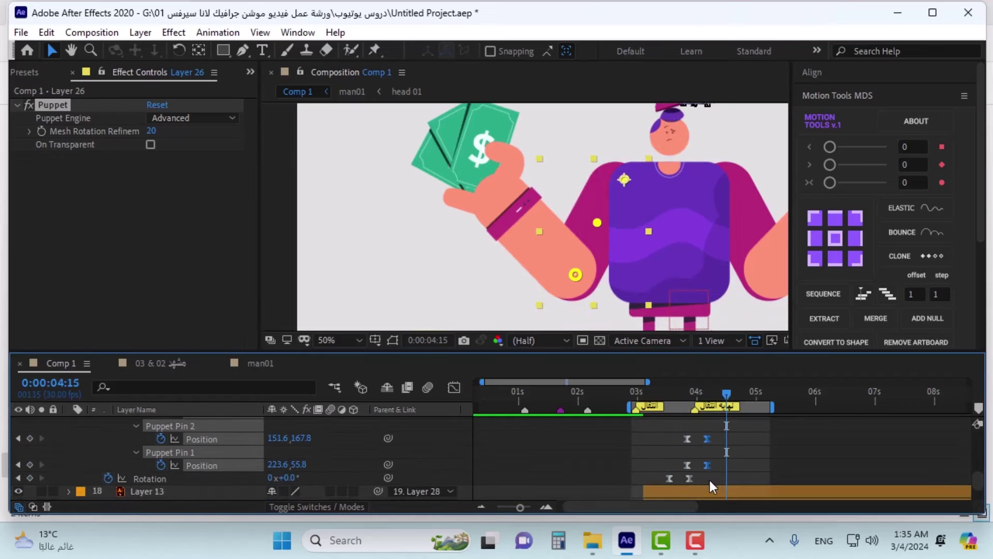
pyautogui.hotkey('ctrl', 'v')
pyautogui.scroll(3, 738, 462)
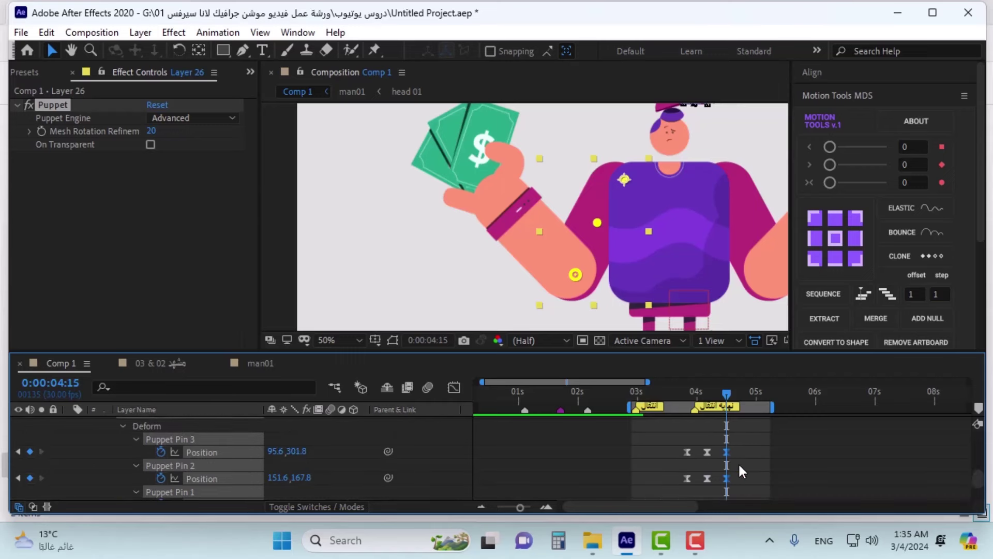
# - At 0:00:04:05, move Layer 26's mid-arm pin to about 127.6, 153.8, the elbow pin to about 99.6, 307.8, and the shoulder pin slightly into the torso
pyautogui.hotkey('shift', 'pageup')
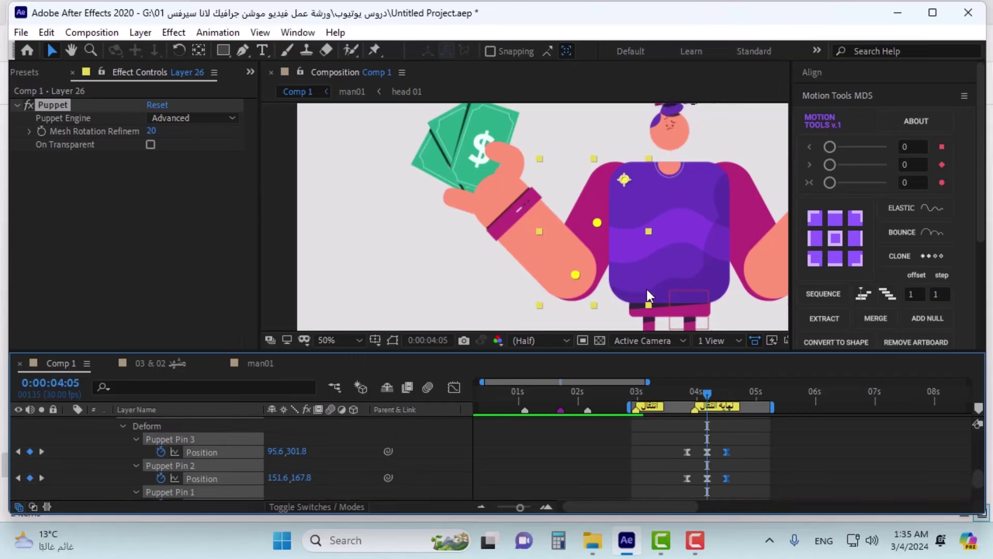
pyautogui.moveTo(598, 225); pyautogui.dragTo(595, 225)
pyautogui.hotkey('ctrl', 'z')
pyautogui.click(752, 440)
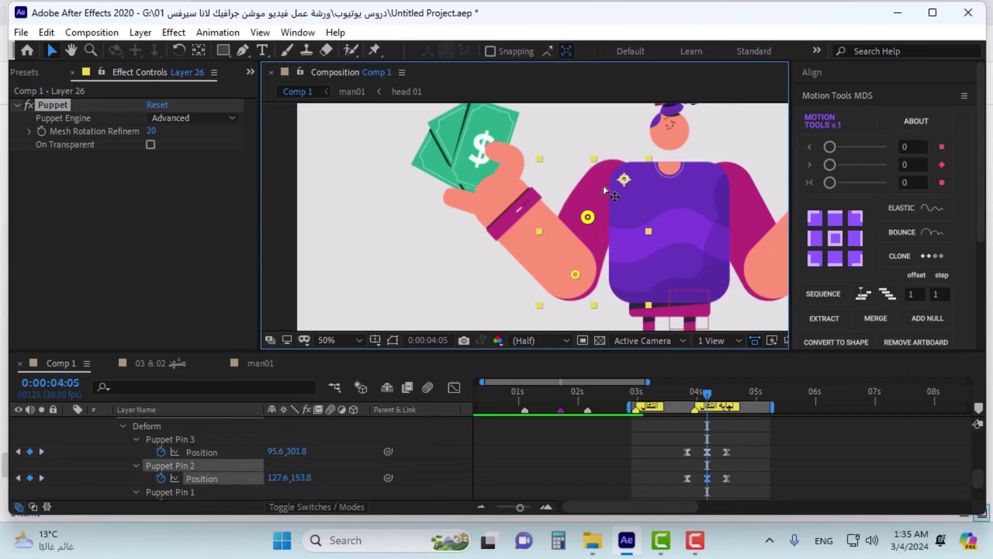
pyautogui.moveTo(626, 180); pyautogui.dragTo(633, 183)
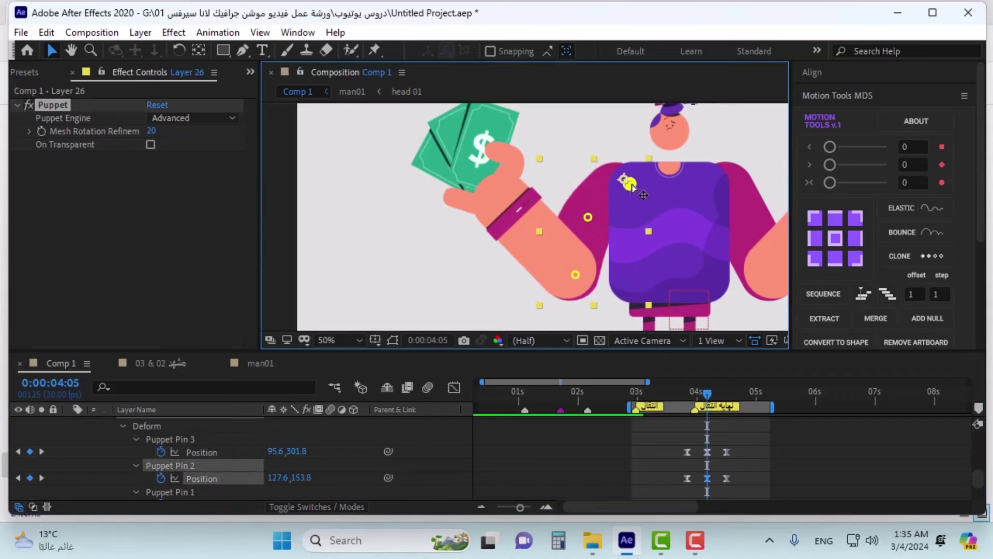
pyautogui.click(576, 274)
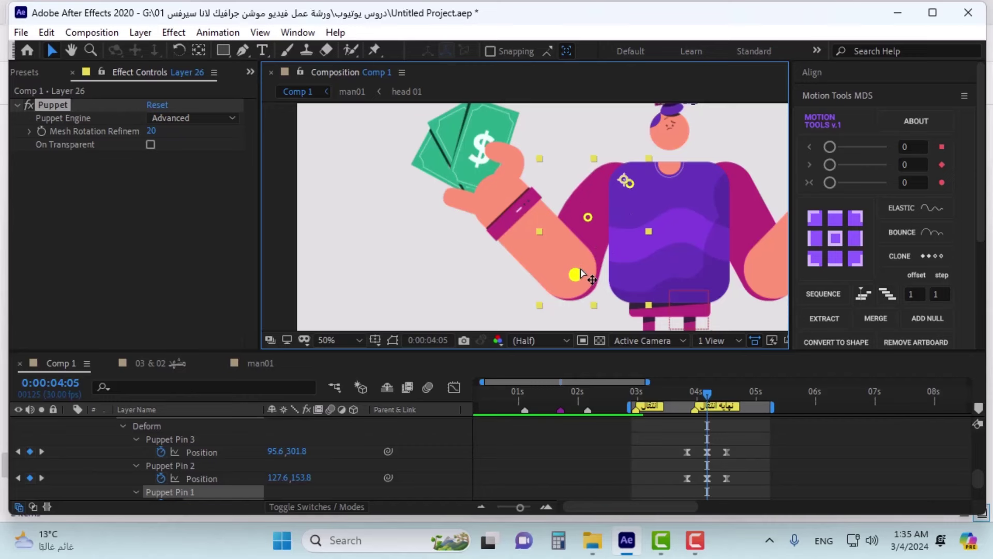
pyautogui.moveTo(579, 274); pyautogui.dragTo(580, 277)
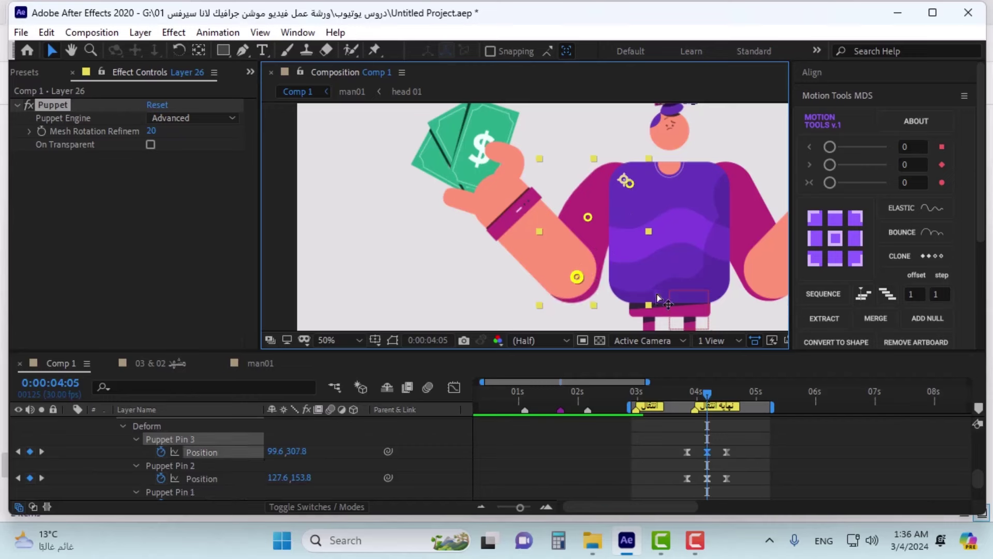
# - Check the upper arm's bend up to 0:00:04:14 and return to the pin keyframes at 0:00:03:25
pyautogui.moveTo(705, 394); pyautogui.dragTo(725, 394)
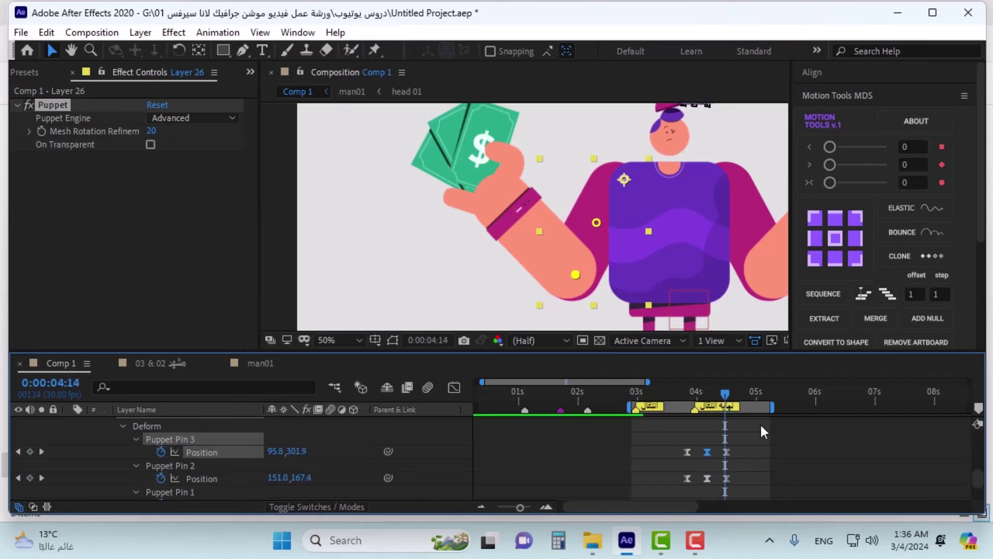
pyautogui.press('j')
pyautogui.press('j')
pyautogui.scroll(-2, 745, 440)
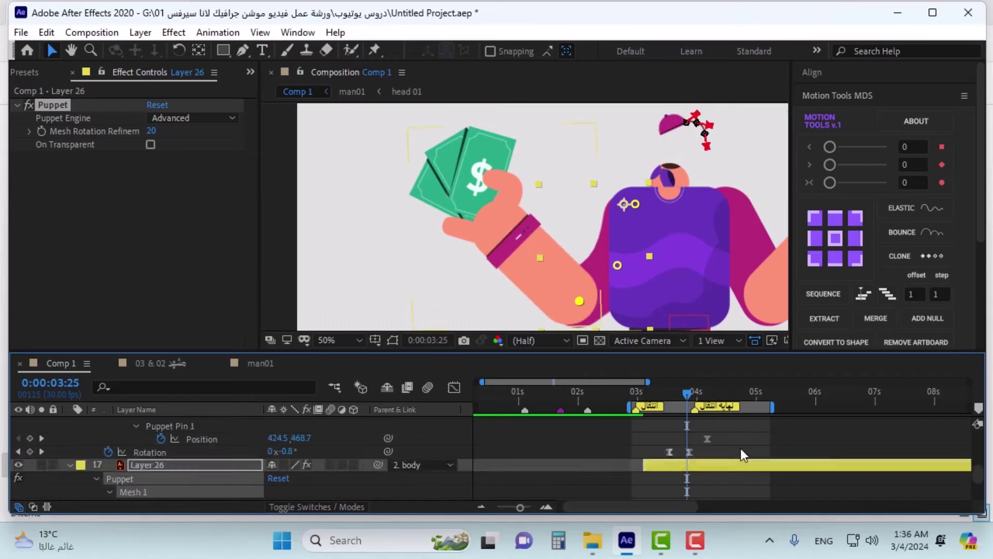
pyautogui.scroll(2, 735, 449)
pyautogui.scroll(-1, 728, 450)
pyautogui.moveTo(720, 420); pyautogui.dragTo(704, 482)
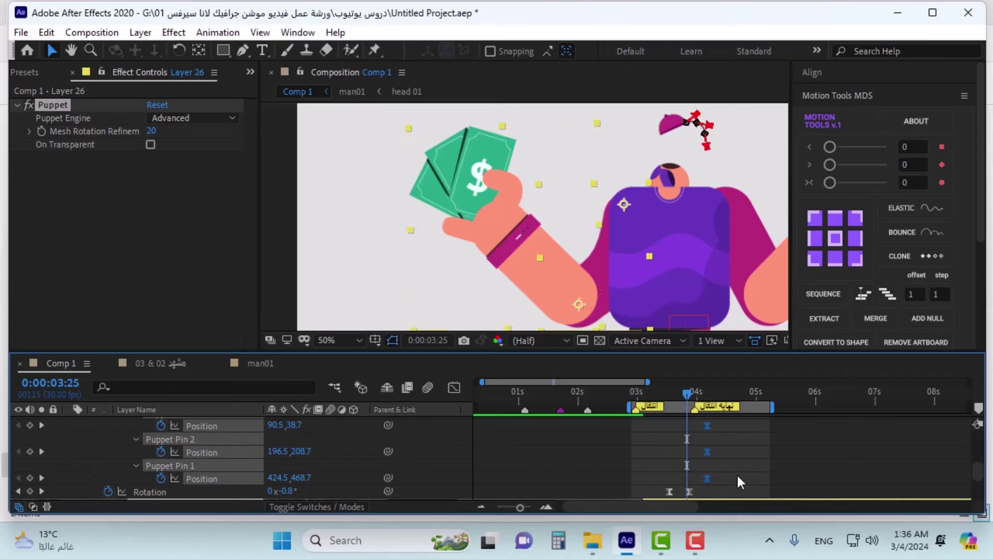
pyautogui.scroll(-3, 736, 472)
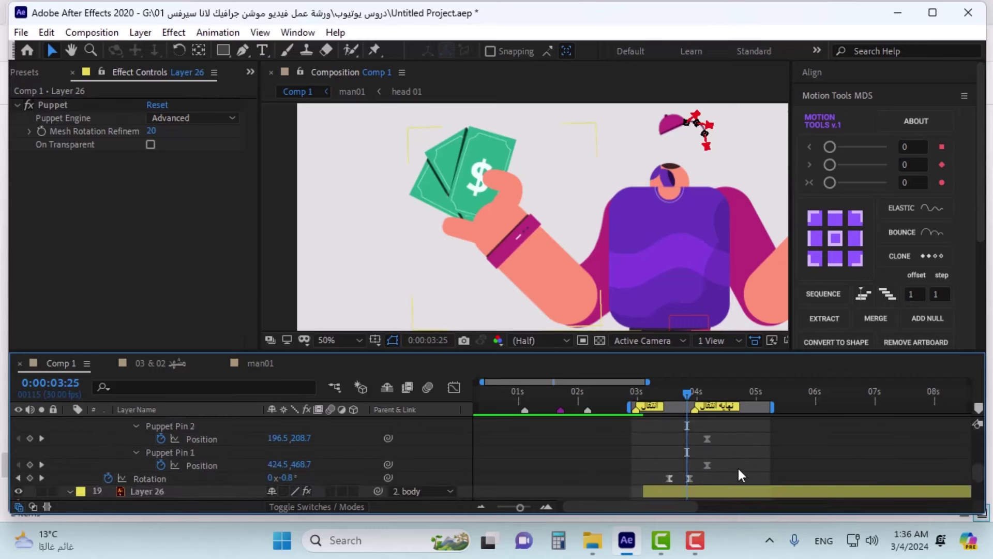
pyautogui.scroll(2, 733, 456)
pyautogui.click(731, 448)
pyautogui.scroll(1, 729, 447)
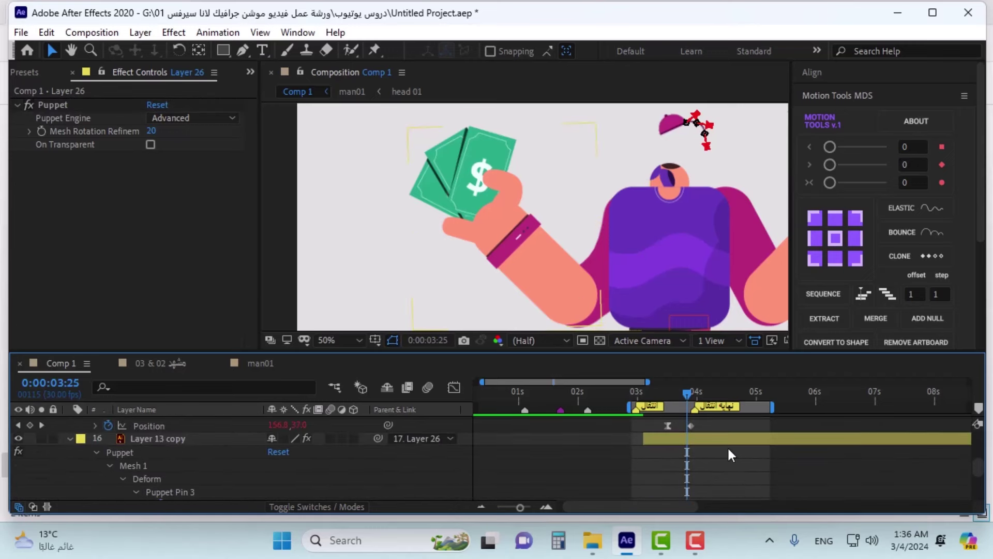
# - Copy the Position keyframes of Layer 13 copy's three puppet pins from 0:00:04:05 to 0:00:03:25 and 0:00:04:15
pyautogui.click(725, 446)
pyautogui.scroll(-3, 723, 434)
pyautogui.moveTo(722, 427); pyautogui.dragTo(702, 477)
pyautogui.hotkey('ctrl', 'v')
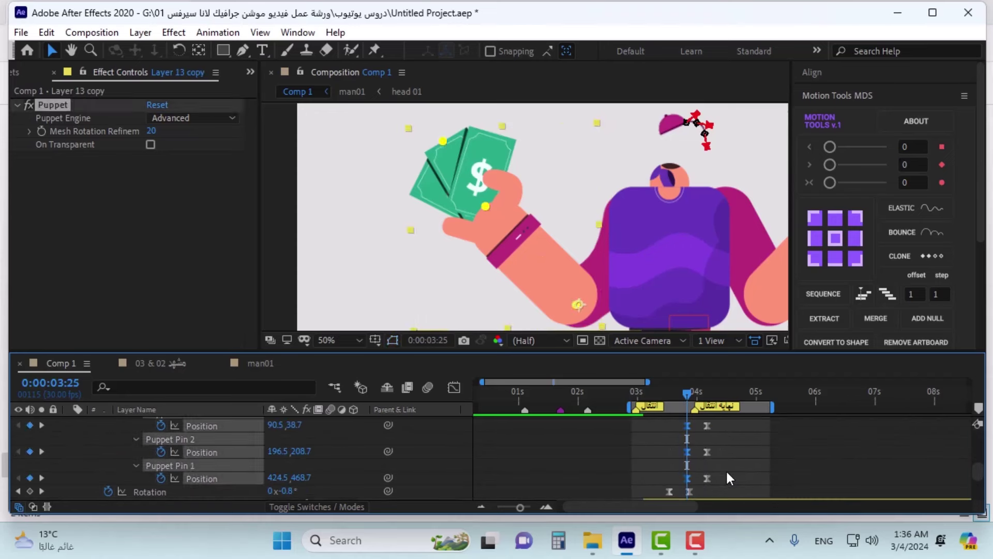
pyautogui.press('k')
pyautogui.hotkey('shift', 'pagedown')
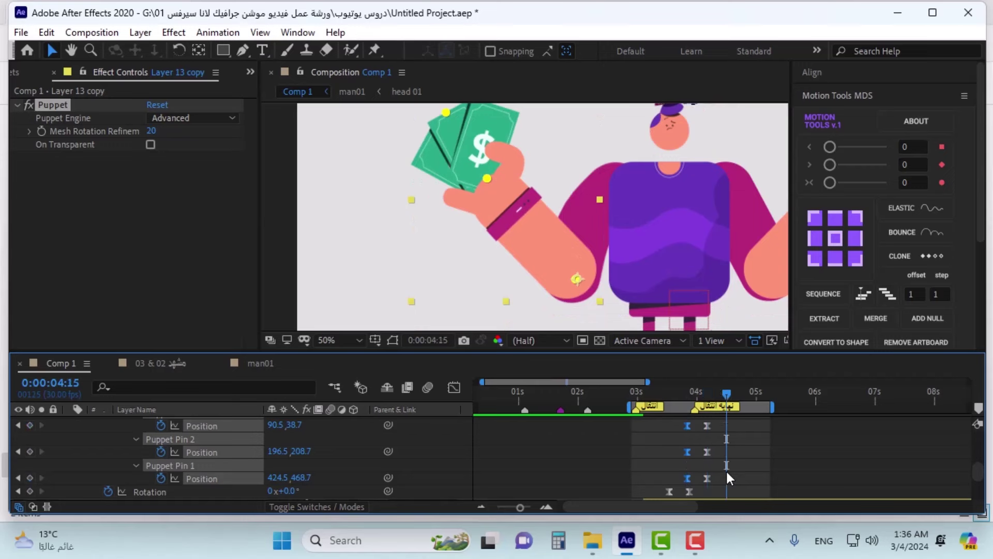
pyautogui.hotkey('ctrl', 'v')
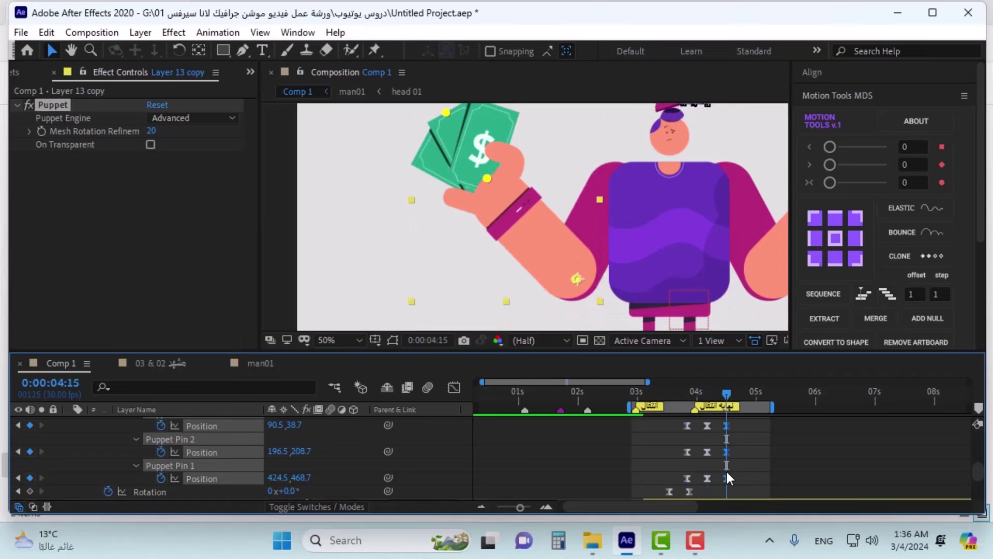
# - At 0:00:03:25, move Layer 13 copy's hand pin toward the body to about 257.1, 188.4
pyautogui.press('j')
pyautogui.press('j')
pyautogui.press('j')
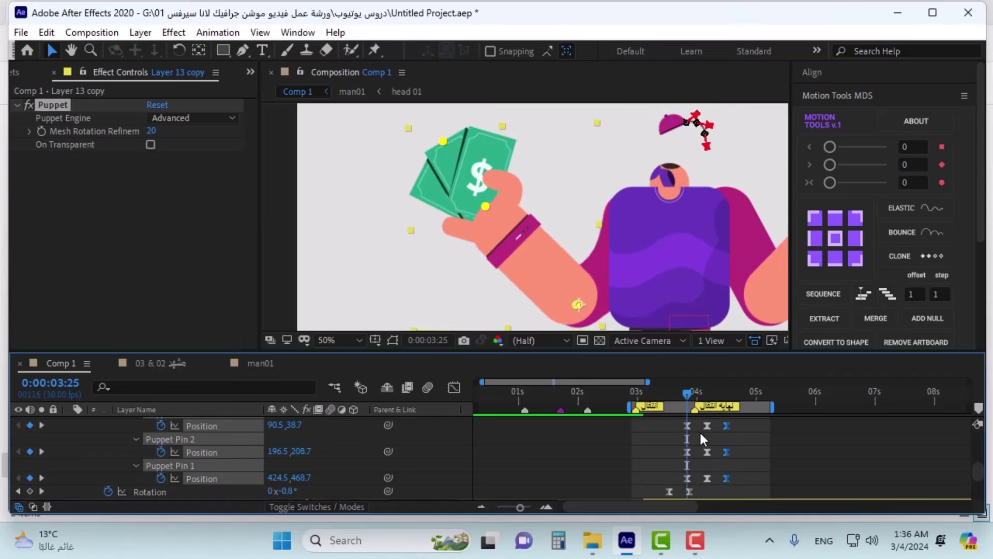
pyautogui.click(696, 433)
pyautogui.click(687, 452)
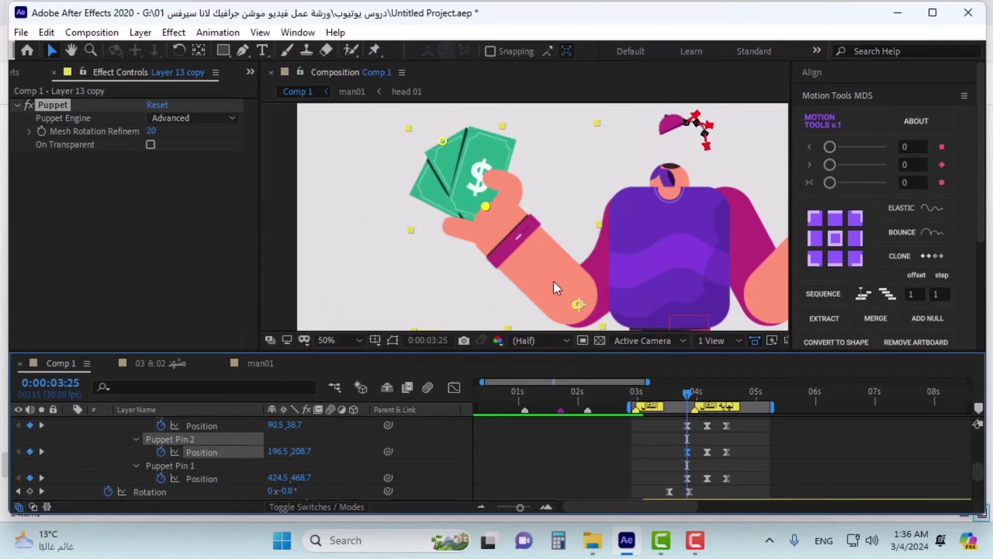
pyautogui.moveTo(493, 215); pyautogui.dragTo(514, 204)
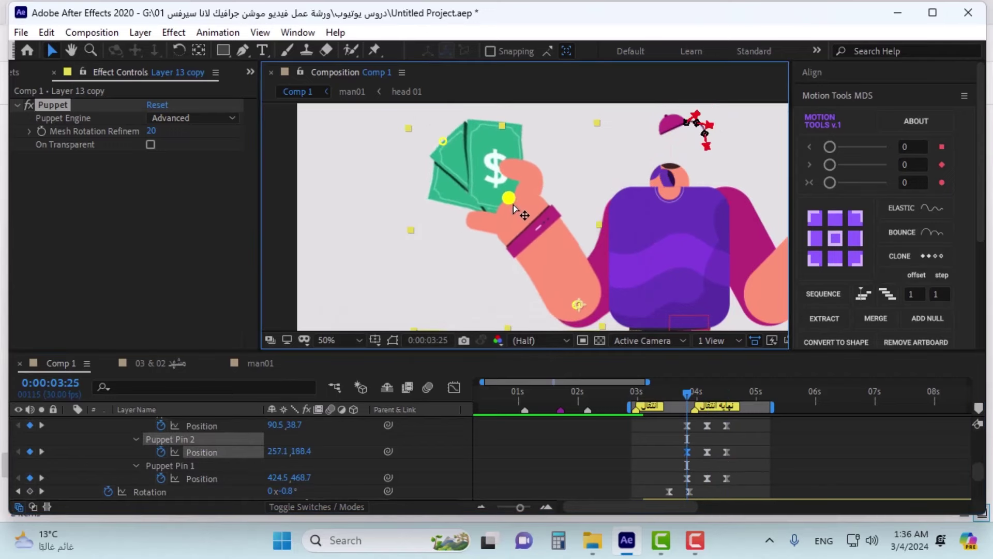
# - At 0:00:03:25, move Layer 13 copy's elbow pin to about 434.0, 487.0, the hand pin to about 263.0, 192.6, and fold the money pin below the hand
pyautogui.moveTo(578, 305); pyautogui.dragTo(581, 304)
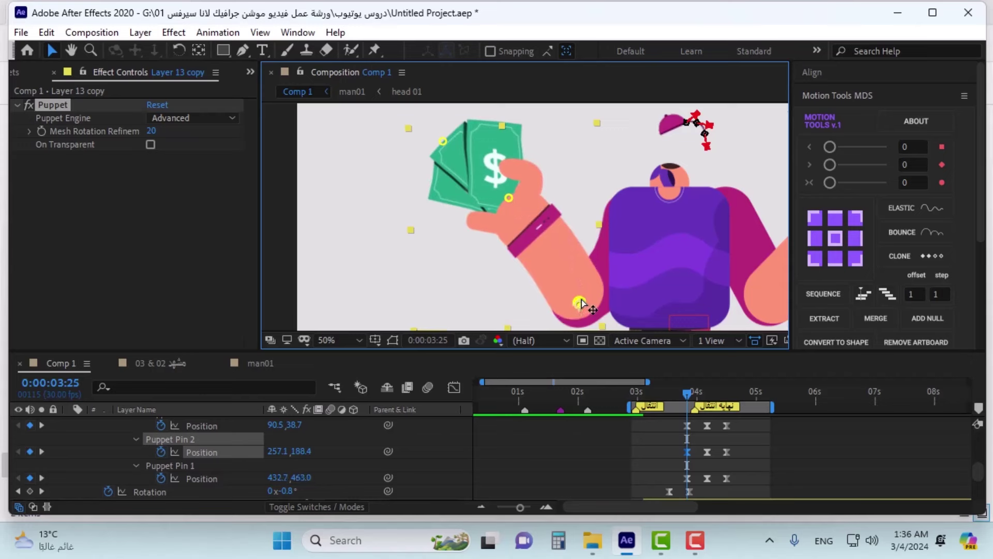
pyautogui.moveTo(442, 141); pyautogui.dragTo(514, 260)
pyautogui.moveTo(510, 198); pyautogui.dragTo(515, 199)
pyautogui.moveTo(578, 302); pyautogui.dragTo(579, 310)
pyautogui.moveTo(507, 201); pyautogui.dragTo(511, 199)
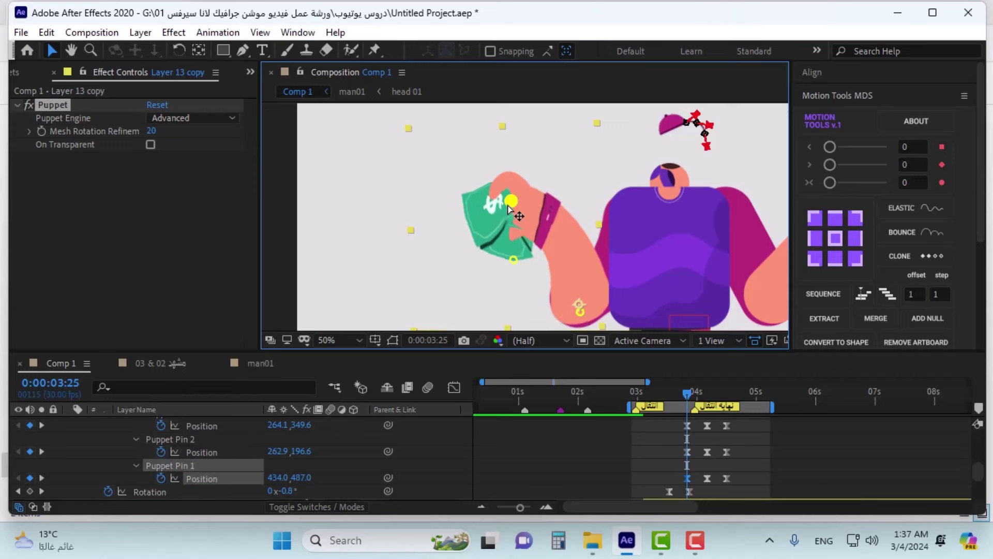
pyautogui.moveTo(495, 259)
pyautogui.mouseDown()
pyautogui.moveTo(465, 231)
pyautogui.moveTo(487, 244)
pyautogui.mouseUp()
# - At 0:00:04:05, move Layer 13 copy's hand pin to about 176.5, 262.7 and the money pin to about 137, 35, and preview the motion
pyautogui.moveTo(687, 392); pyautogui.dragTo(707, 392)
pyautogui.moveTo(490, 185); pyautogui.dragTo(484, 206)
pyautogui.moveTo(448, 115); pyautogui.dragTo(465, 112)
pyautogui.moveTo(681, 388)
pyautogui.mouseDown()
pyautogui.moveTo(721, 384)
pyautogui.moveTo(675, 389)
pyautogui.mouseUp()
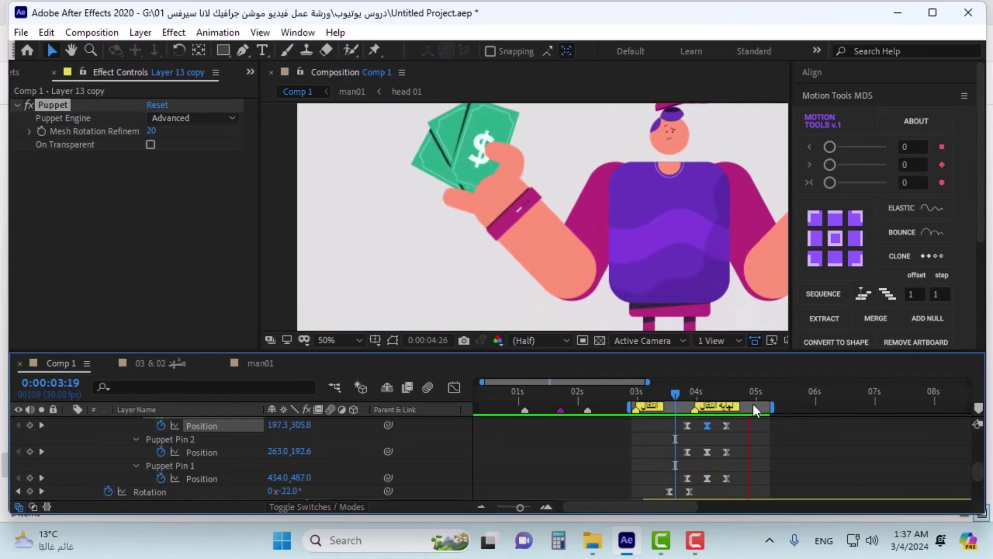
pyautogui.press('k')
# - At 0:00:03:25, reposition Layer 13 copy's money pin to about 139.3, 302.2 and check the bend
pyautogui.moveTo(487, 245); pyautogui.dragTo(458, 212)
pyautogui.moveTo(441, 217); pyautogui.dragTo(464, 252)
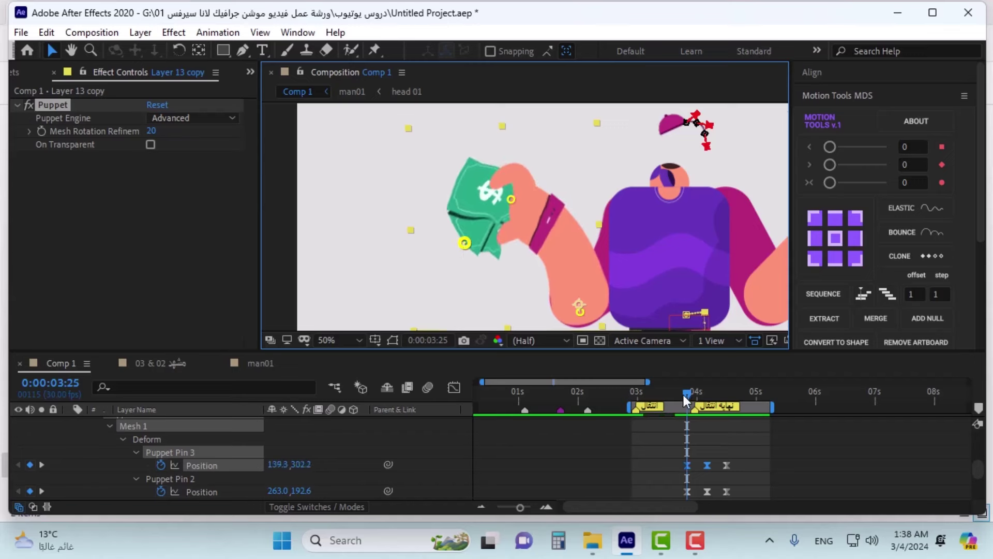
pyautogui.moveTo(684, 395)
pyautogui.mouseDown()
pyautogui.moveTo(733, 386)
pyautogui.moveTo(676, 395)
pyautogui.mouseUp()
# - Shift all puppet pin keyframes of Layer 13 copy and Layer 26 earlier to start at 0:00:03:14, and preview the entrance
pyautogui.scroll(-4, 620, 225)
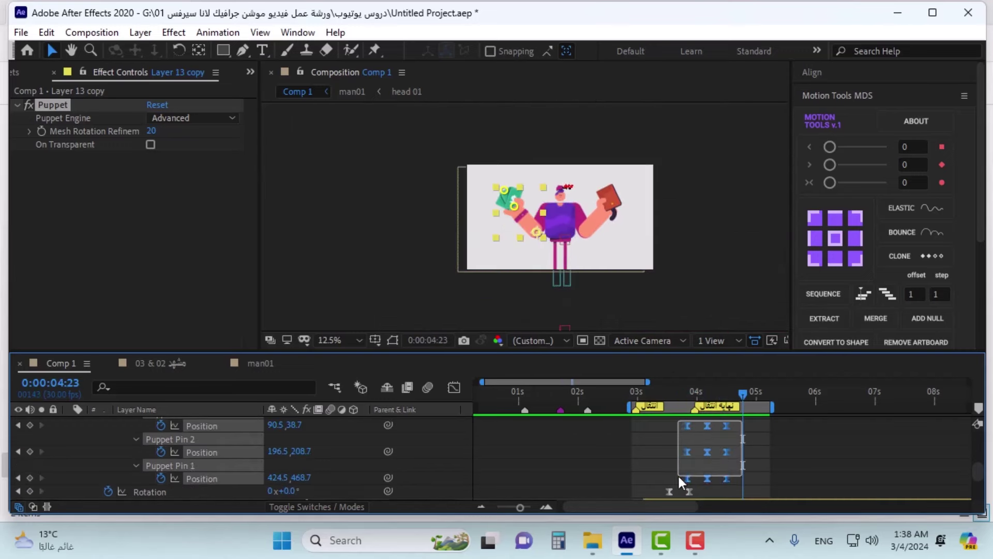
pyautogui.click(678, 474)
pyautogui.scroll(-5, 740, 476)
pyautogui.scroll(-2, 741, 477)
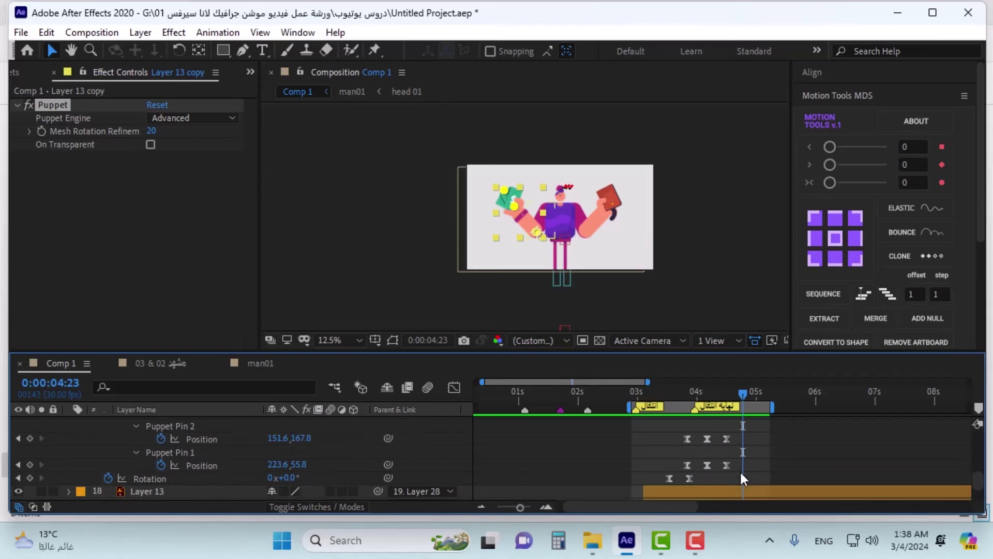
pyautogui.moveTo(687, 460); pyautogui.dragTo(663, 465)
pyautogui.click(660, 398)
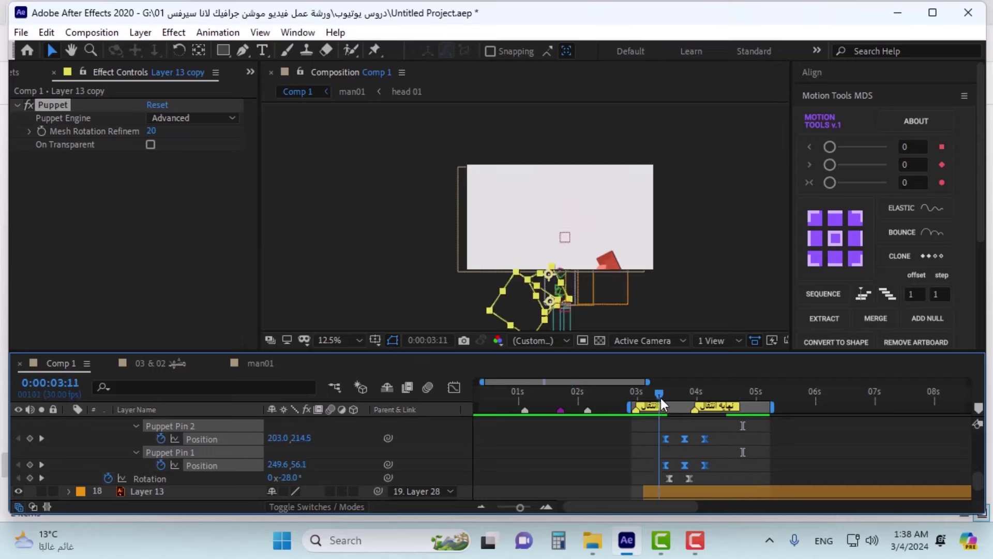
pyautogui.press('space')
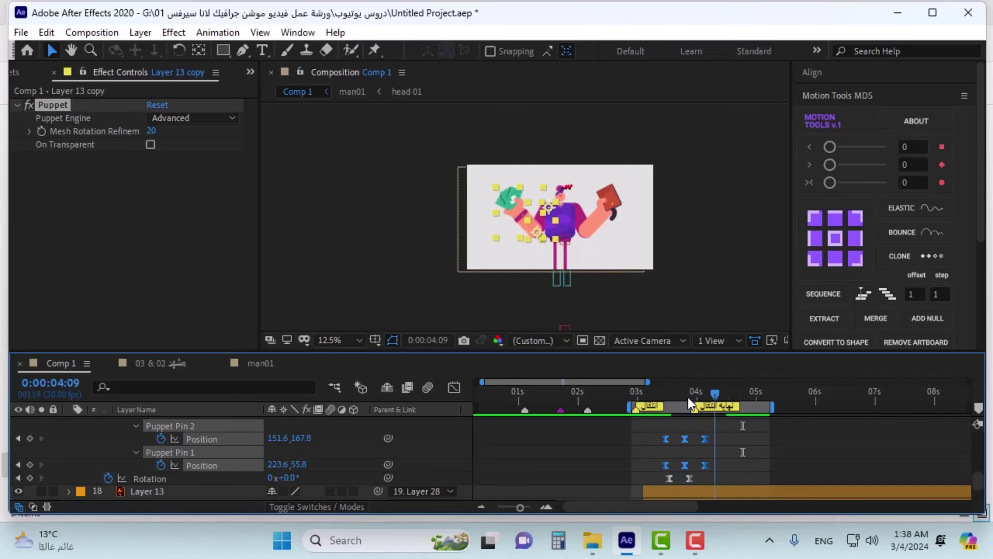
pyautogui.click(659, 402)
pyautogui.scroll(1, 567, 261)
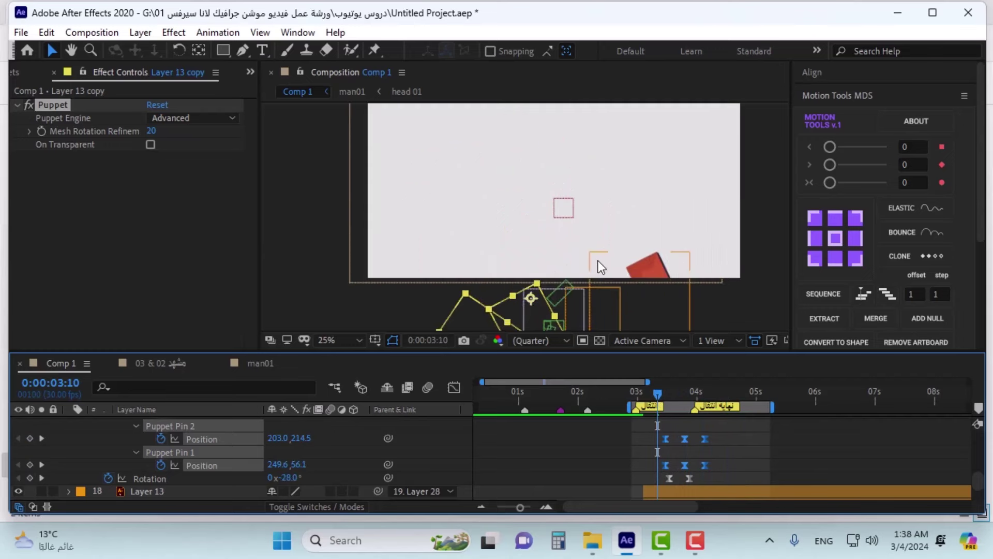
pyautogui.press('space')
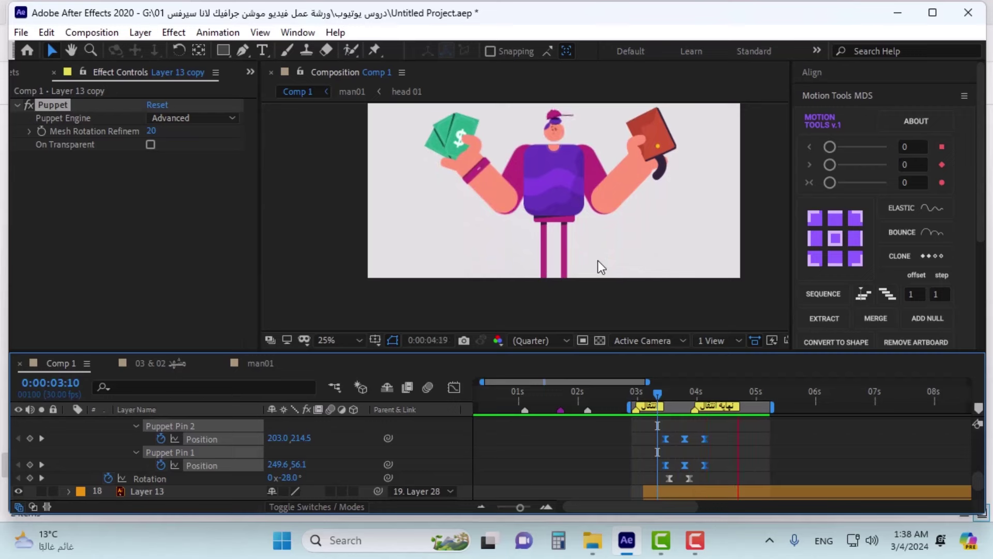
pyautogui.press('space')
# - Apply the Elastic expression to the Rotation keyframes of Layer 26 and Layer 13 copy with Motion Tools
pyautogui.scroll(-2, 718, 451)
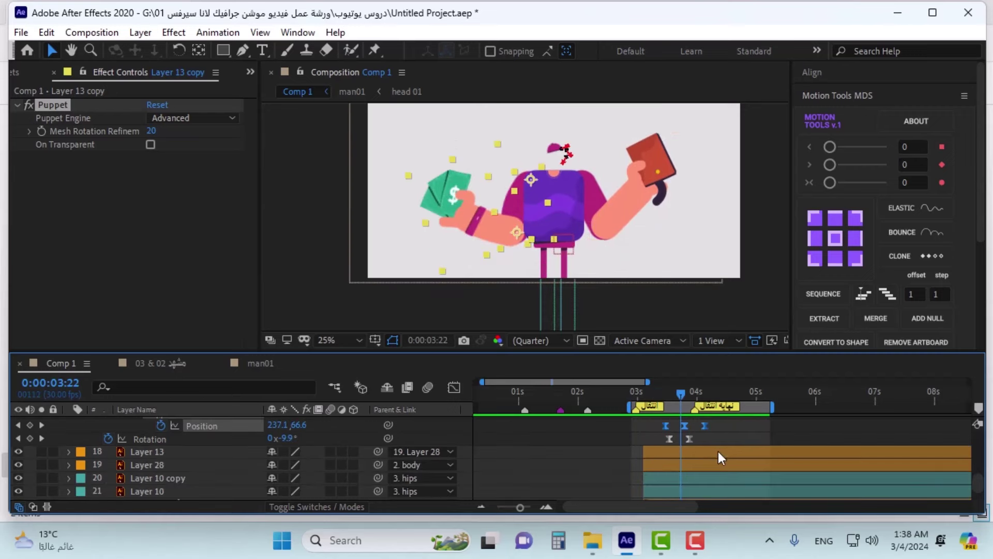
pyautogui.scroll(2, 717, 453)
pyautogui.click(700, 476)
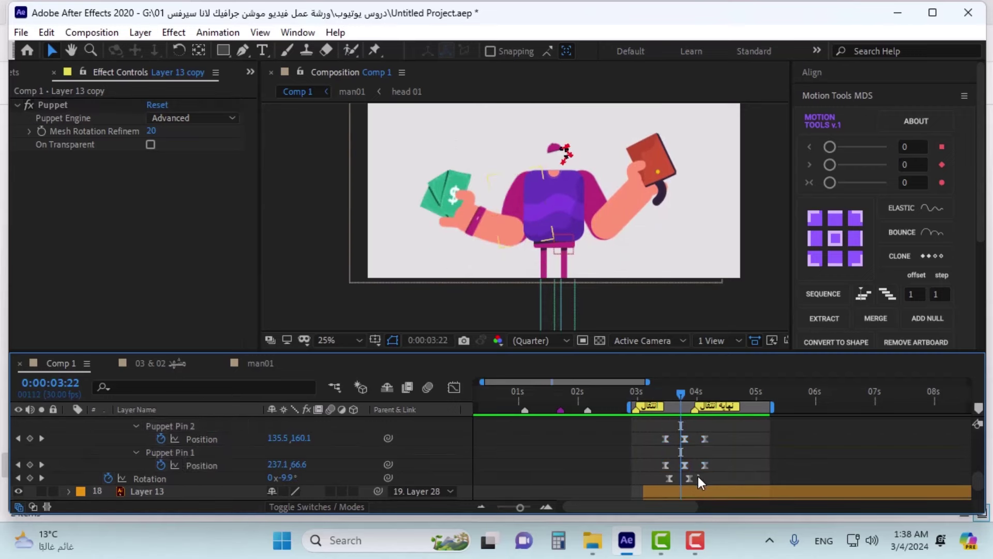
pyautogui.click(690, 479)
pyautogui.click(913, 212)
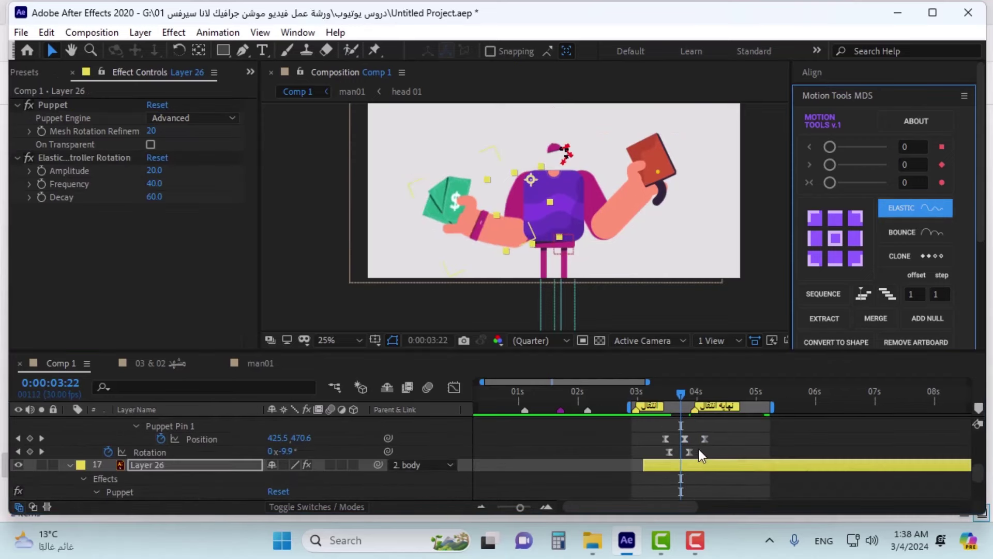
pyautogui.click(699, 449)
pyautogui.click(688, 452)
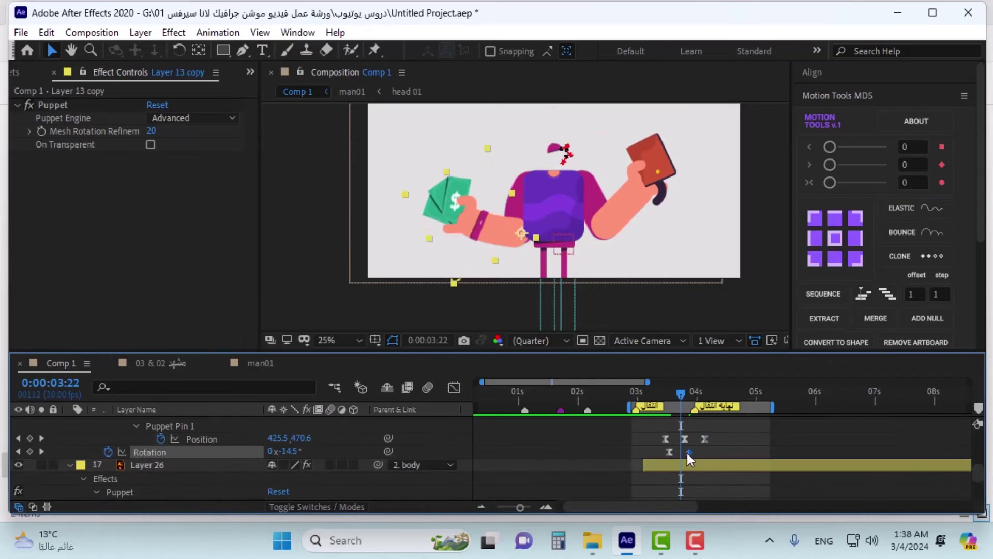
pyautogui.click(907, 209)
# - Set Layer 13 copy's Rotation to -62.6° at 0:00:03:19, delete its previous starting keyframe, and shift the new one slightly earlier
pyautogui.moveTo(671, 390); pyautogui.dragTo(713, 391)
pyautogui.click(662, 392)
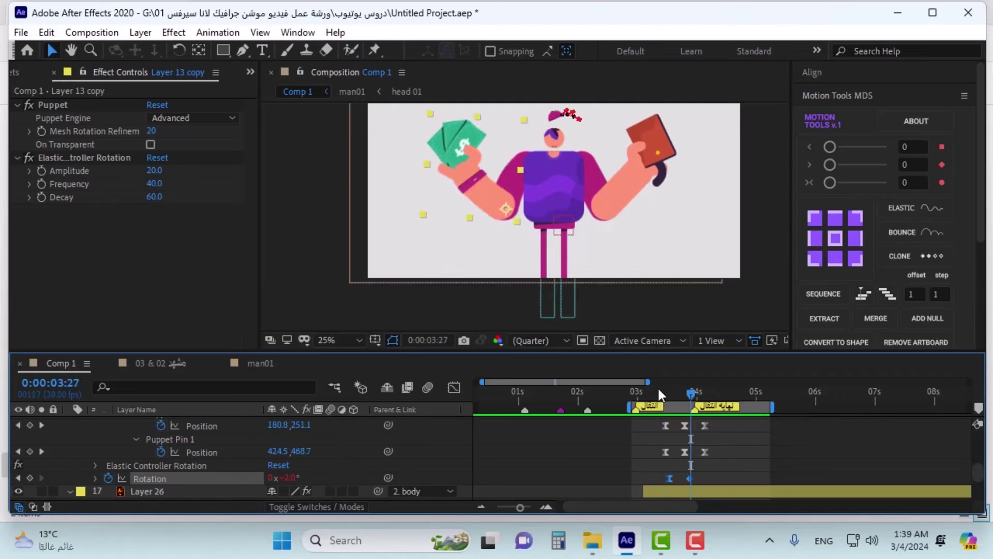
pyautogui.moveTo(661, 388); pyautogui.dragTo(674, 386)
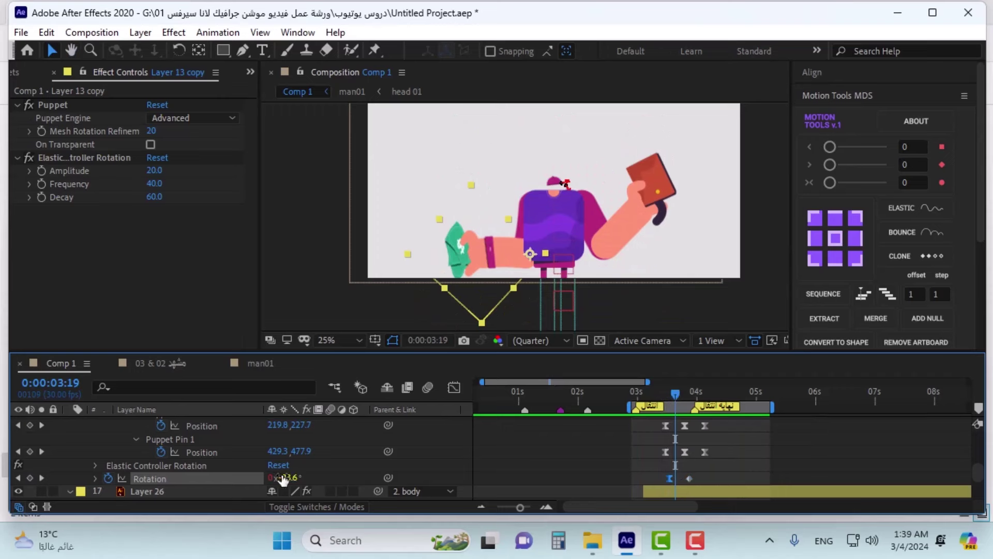
pyautogui.moveTo(289, 480); pyautogui.dragTo(257, 478)
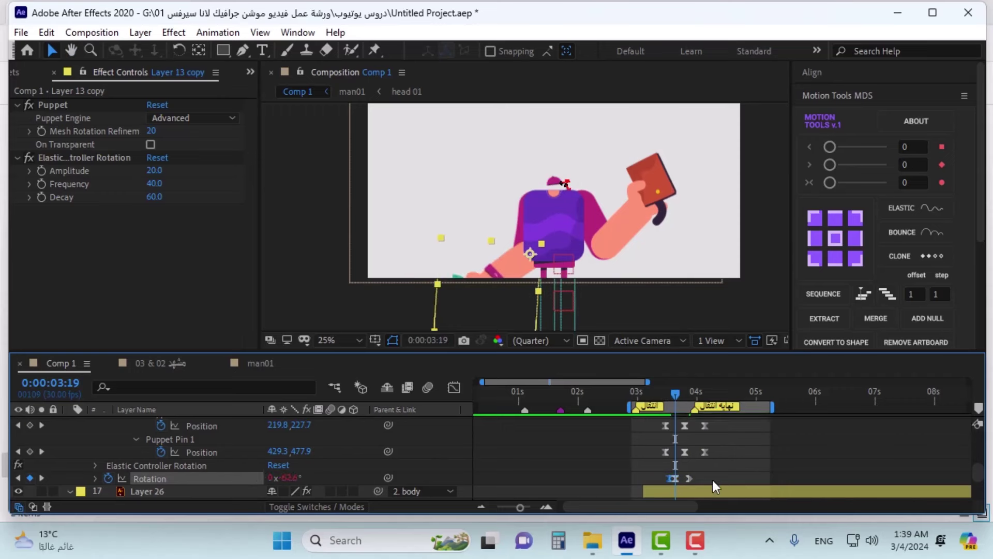
pyautogui.press('Delete')
pyautogui.moveTo(674, 479); pyautogui.dragTo(672, 478)
pyautogui.moveTo(656, 387); pyautogui.dragTo(687, 384)
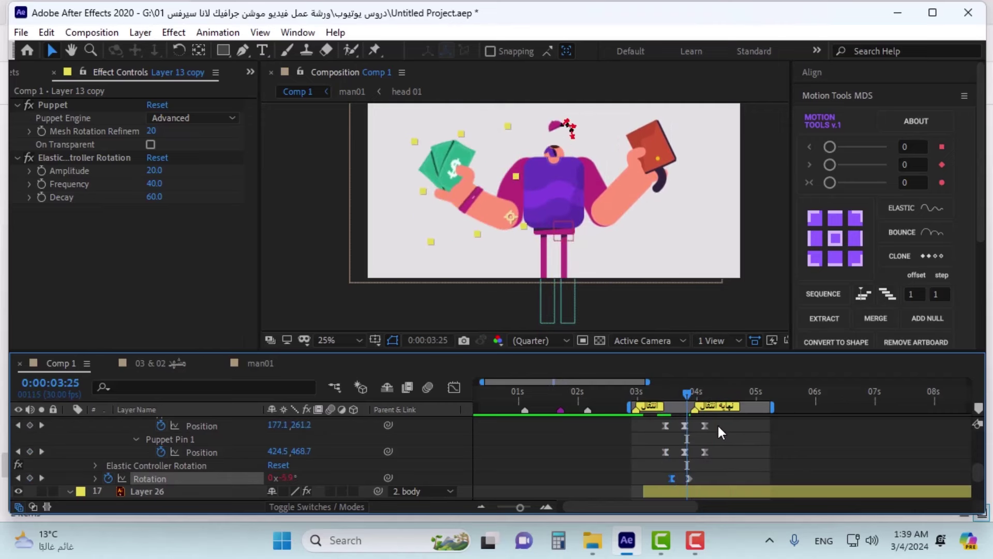
# - Compare the puppet pin and Rotation keyframe timing of Layer 13 copy and Layer 26, and preview the arm's entrance
pyautogui.scroll(2, 721, 428)
pyautogui.click(705, 438)
pyautogui.moveTo(660, 485); pyautogui.dragTo(664, 489)
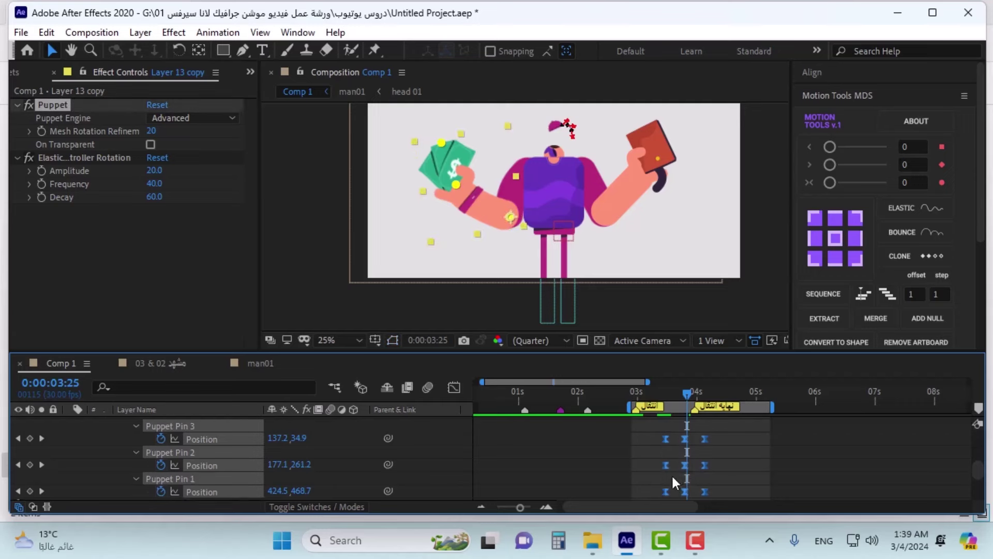
pyautogui.scroll(-2, 672, 466)
pyautogui.scroll(2, 676, 458)
pyautogui.scroll(-5, 711, 457)
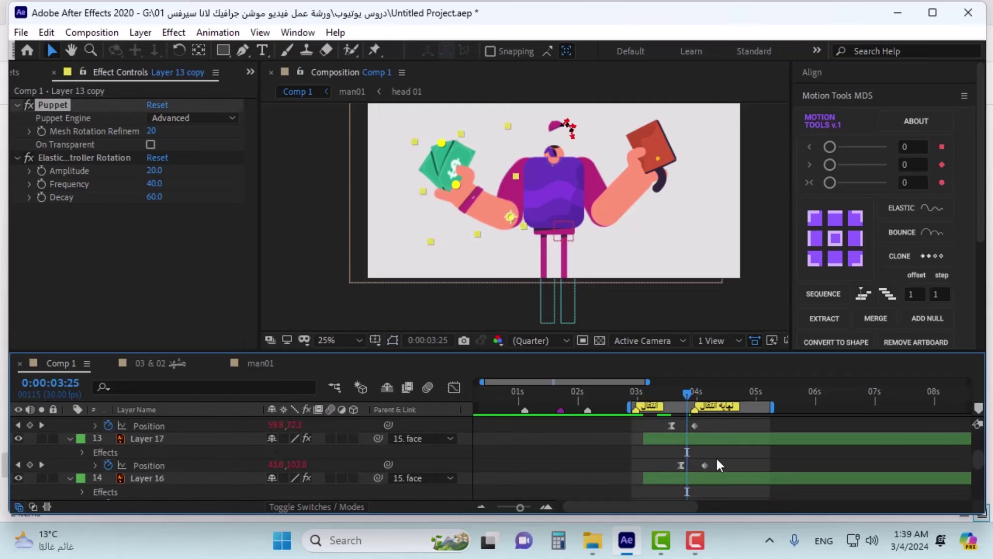
pyautogui.scroll(4, 735, 462)
pyautogui.scroll(-2, 733, 458)
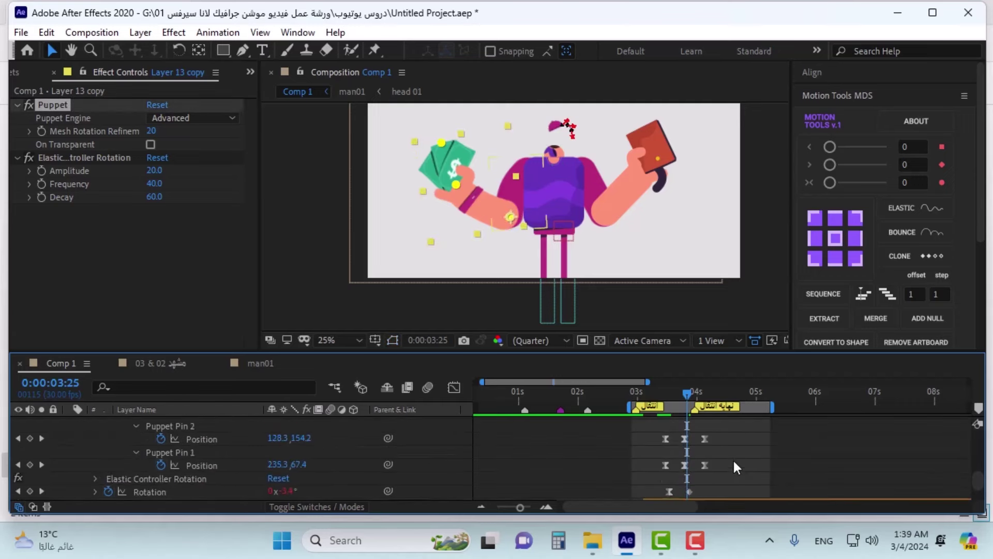
pyautogui.scroll(2, 733, 459)
pyautogui.moveTo(740, 454); pyautogui.dragTo(684, 455)
pyautogui.scroll(-2, 759, 460)
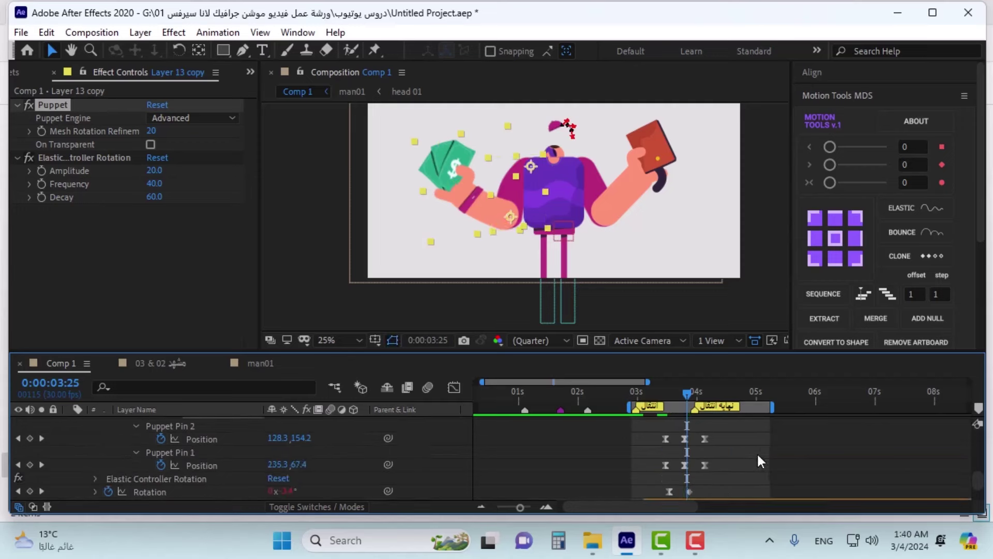
pyautogui.moveTo(661, 398); pyautogui.dragTo(706, 401)
pyautogui.press('space')
pyautogui.press('space')
# - Shift all puppet pin keyframes of Layer 26 and Layer 13 copy earlier to start at 0:00:03:10, and preview the result
pyautogui.click(705, 439)
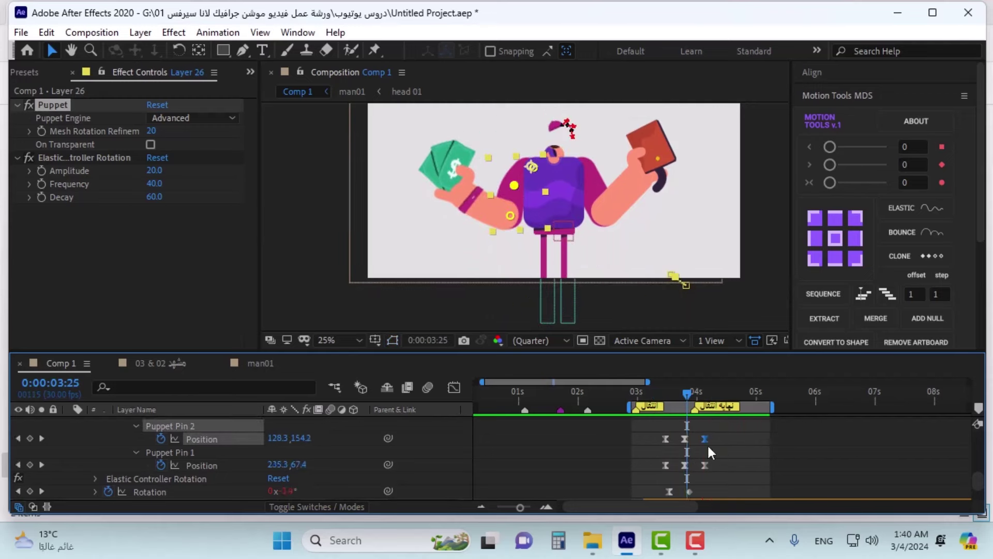
pyautogui.scroll(1, 719, 444)
pyautogui.moveTo(725, 442); pyautogui.dragTo(634, 471)
pyautogui.click(707, 467)
pyautogui.scroll(3, 709, 465)
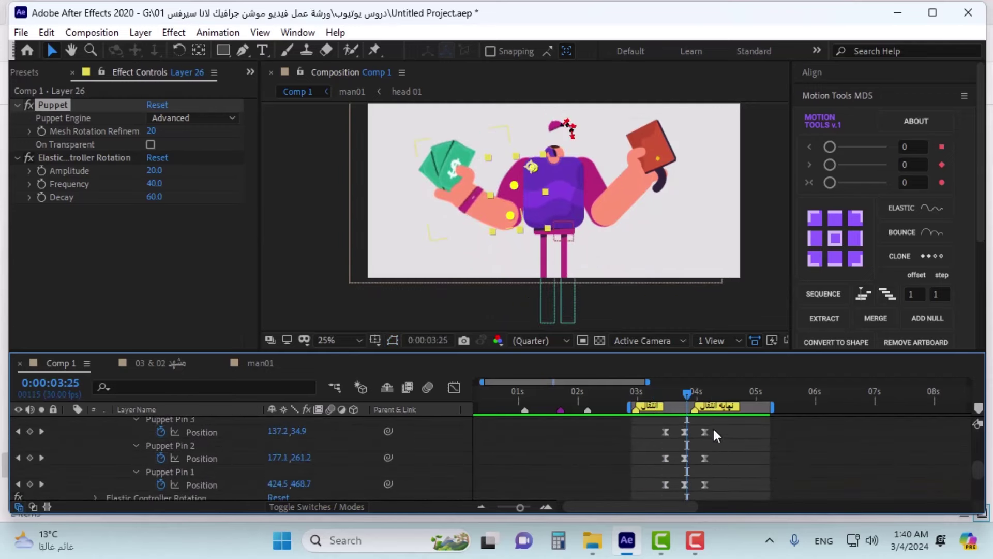
pyautogui.moveTo(727, 424); pyautogui.dragTo(659, 485)
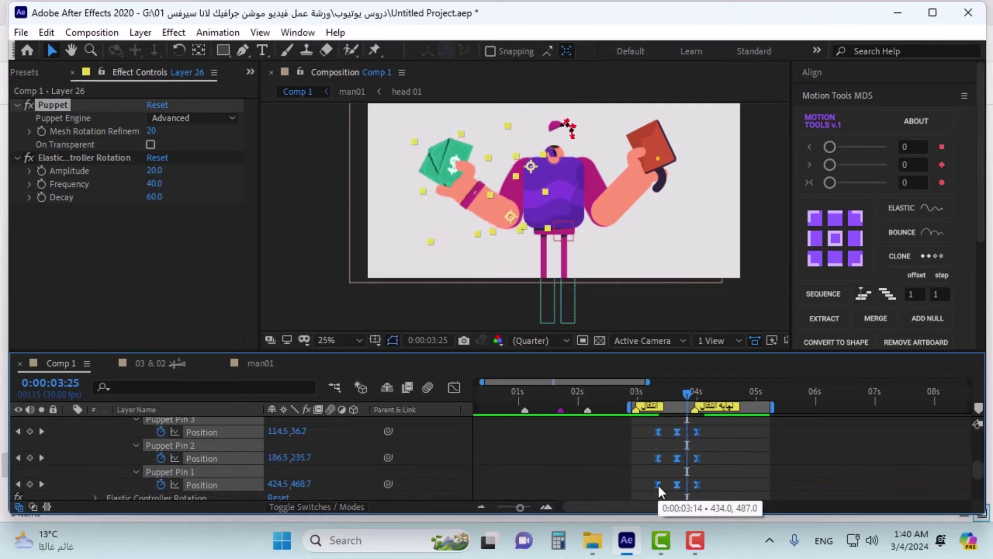
pyautogui.moveTo(651, 396)
pyautogui.mouseDown()
pyautogui.moveTo(698, 395)
pyautogui.moveTo(655, 398)
pyautogui.mouseUp()
pyautogui.press('space')
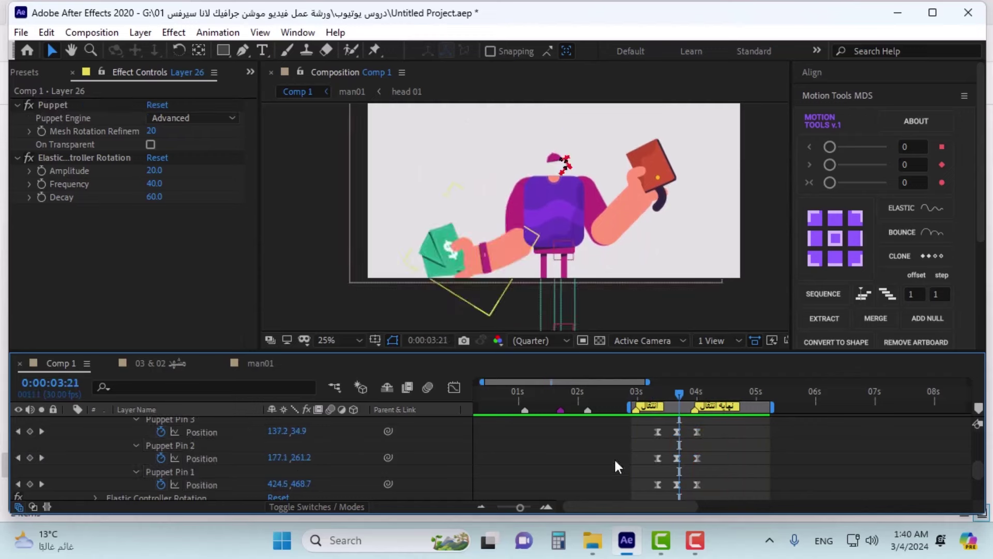
pyautogui.scroll(2, 614, 460)
pyautogui.click(682, 432)
pyautogui.scroll(-2, 543, 453)
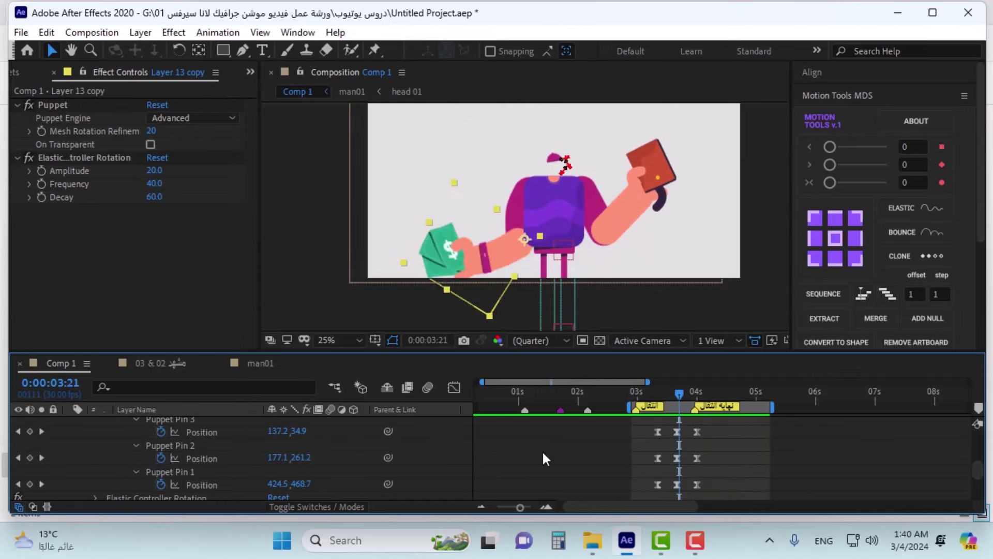
pyautogui.moveTo(305, 486); pyautogui.dragTo(83, 487)
pyautogui.hotkey('ctrl', 'z')
pyautogui.scroll(1, 321, 465)
pyautogui.hotkey('ctrl', 'z')
pyautogui.moveTo(34, 508); pyautogui.dragTo(62, 502)
pyautogui.hotkey('ctrl', 'z')
pyautogui.scroll(-1, 677, 457)
pyautogui.moveTo(684, 427); pyautogui.dragTo(670, 455)
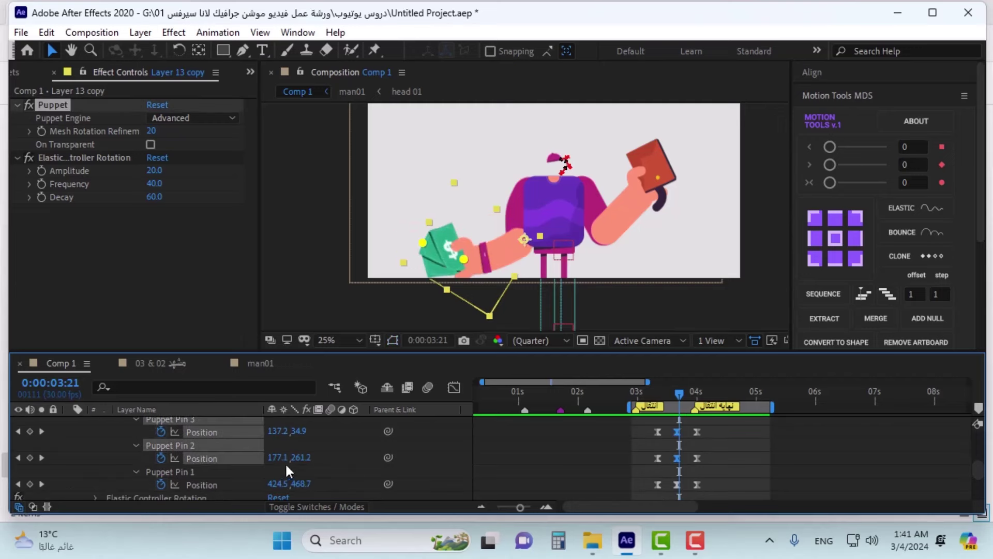
pyautogui.moveTo(464, 259); pyautogui.dragTo(451, 295)
pyautogui.hotkey('ctrl', 'z')
# - At 0:00:03:20, bend the money downward by moving Layer 13 copy's money pin to about 56.1, 307.5, and preview the entrance
pyautogui.click(686, 457)
pyautogui.press('pageup')
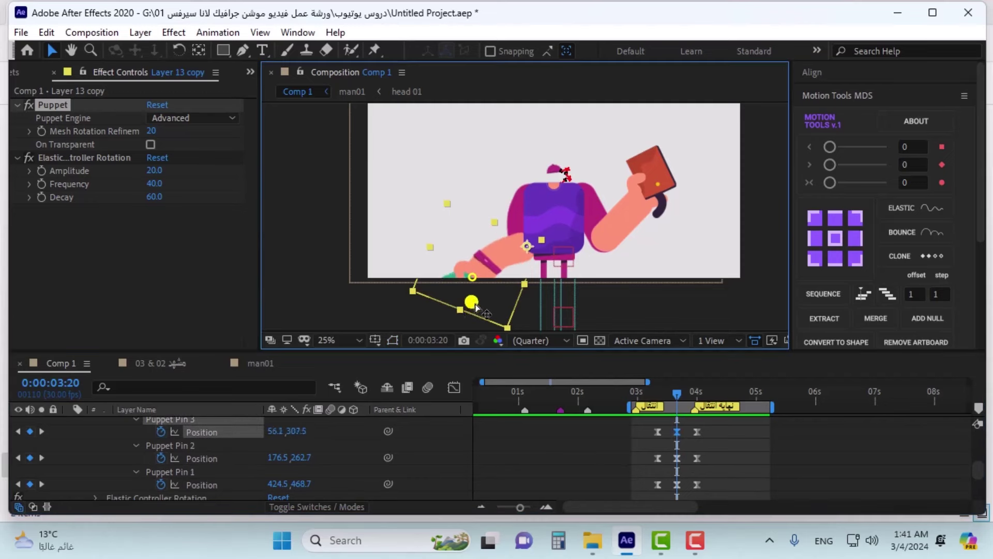
pyautogui.moveTo(676, 393); pyautogui.dragTo(650, 398)
pyautogui.press('space')
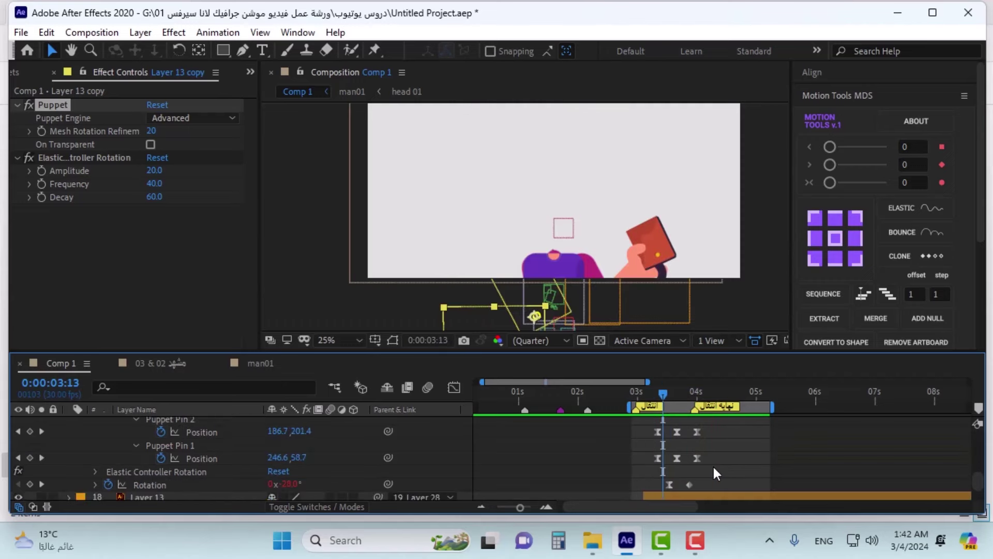
# - Stagger Layer 26's pin keyframes by delaying Puppet Pin 2 by two frames and Puppet Pin 3 by four frames
pyautogui.scroll(1, 713, 464)
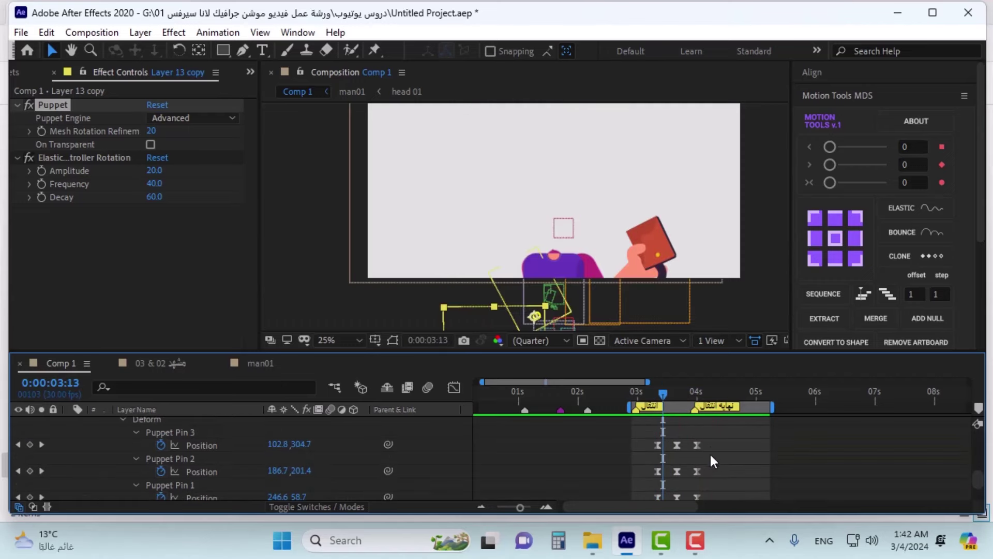
pyautogui.moveTo(710, 444); pyautogui.dragTo(642, 489)
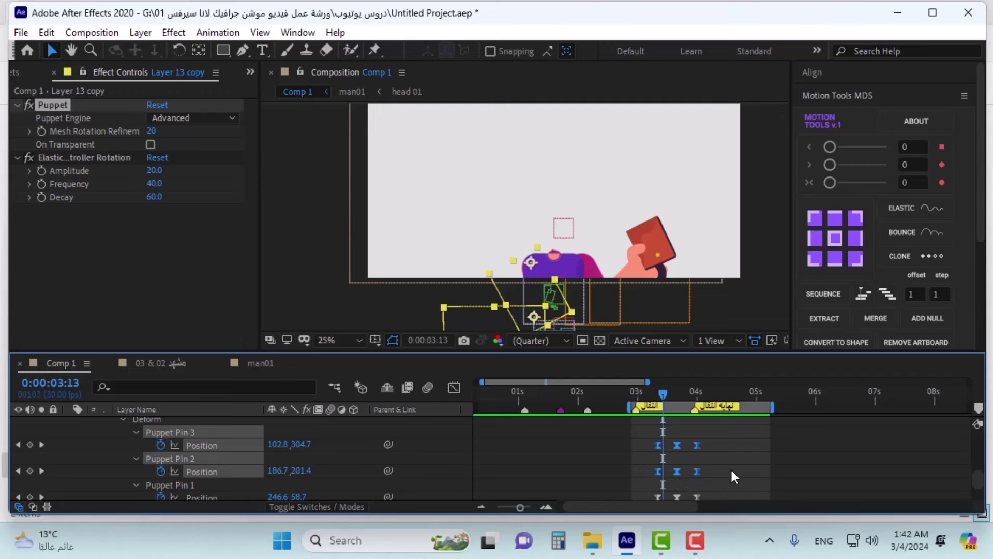
pyautogui.hotkey('alt', 'Right')
pyautogui.hotkey('alt', 'Right')
pyautogui.moveTo(716, 437); pyautogui.dragTo(657, 449)
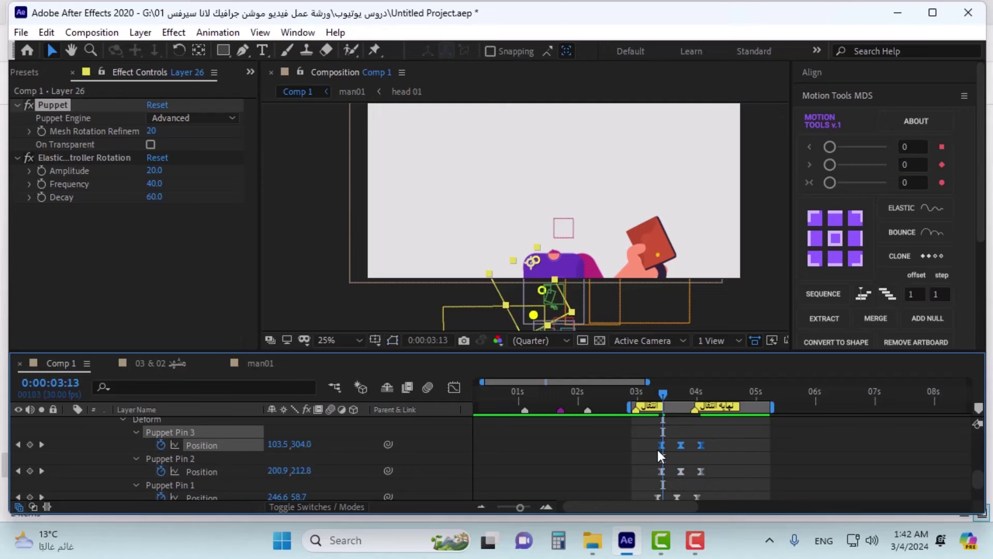
pyautogui.hotkey('alt', 'Right')
pyautogui.hotkey('alt', 'Right')
# - Try staggering Layer 13 copy's pin keyframes by delaying Pin 1 two frames, Pin 2 four and Pin 3 six, and preview the arm
pyautogui.scroll(4, 708, 461)
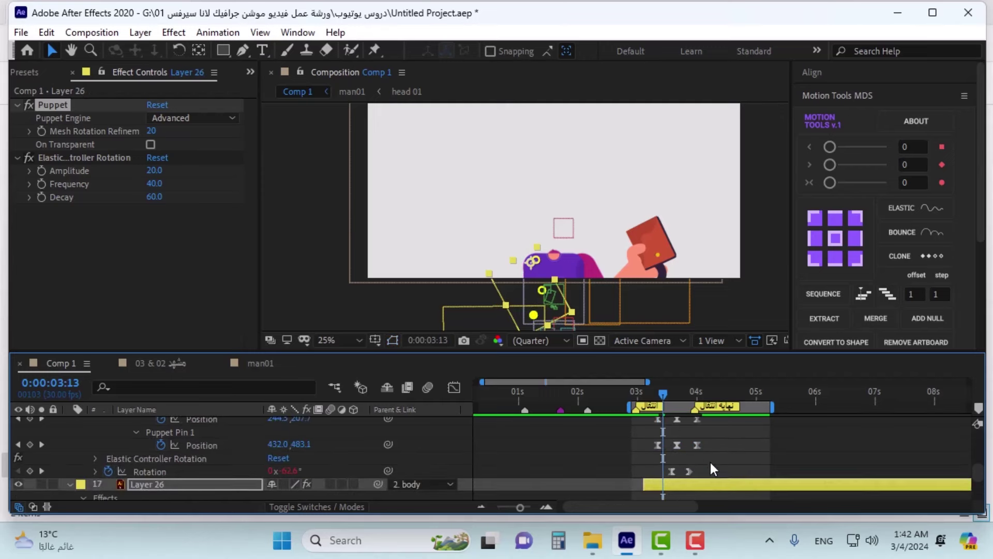
pyautogui.moveTo(710, 435); pyautogui.dragTo(657, 479)
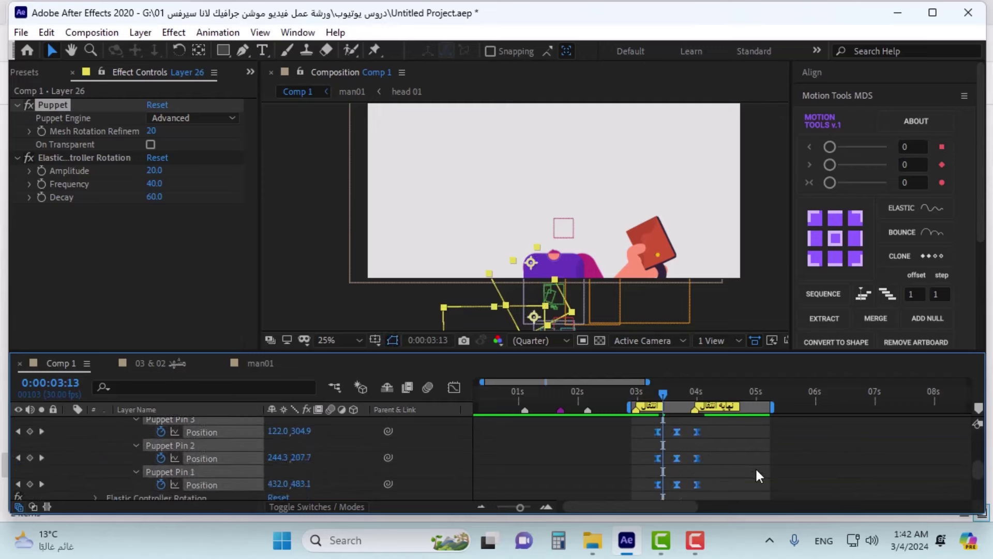
pyautogui.hotkey('alt', 'Right')
pyautogui.hotkey('alt', 'Right')
pyautogui.moveTo(723, 437); pyautogui.dragTo(652, 461)
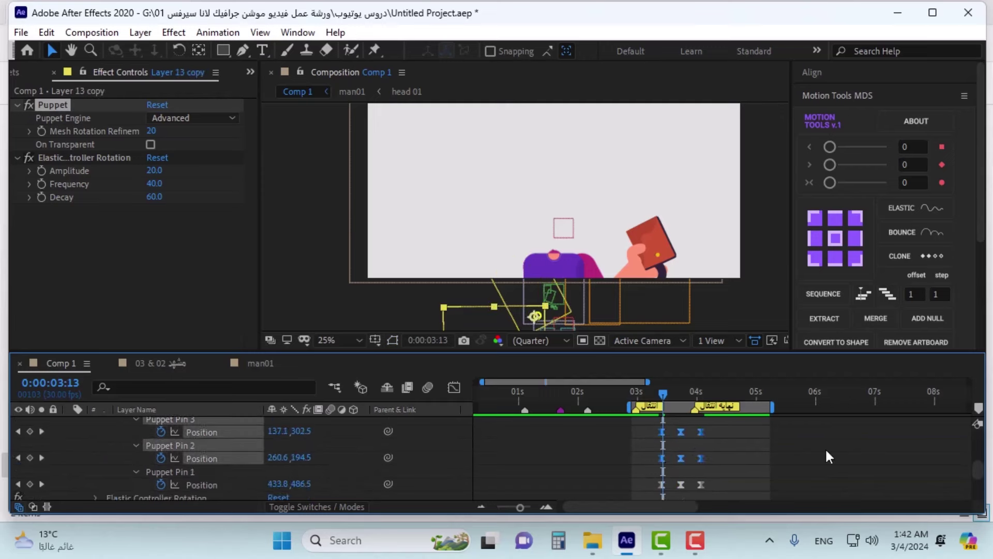
pyautogui.hotkey('alt', 'Right')
pyautogui.hotkey('alt', 'Right')
pyautogui.moveTo(725, 434); pyautogui.dragTo(646, 436)
pyautogui.hotkey('alt', 'Right')
pyautogui.hotkey('alt', 'Right')
pyautogui.press('space')
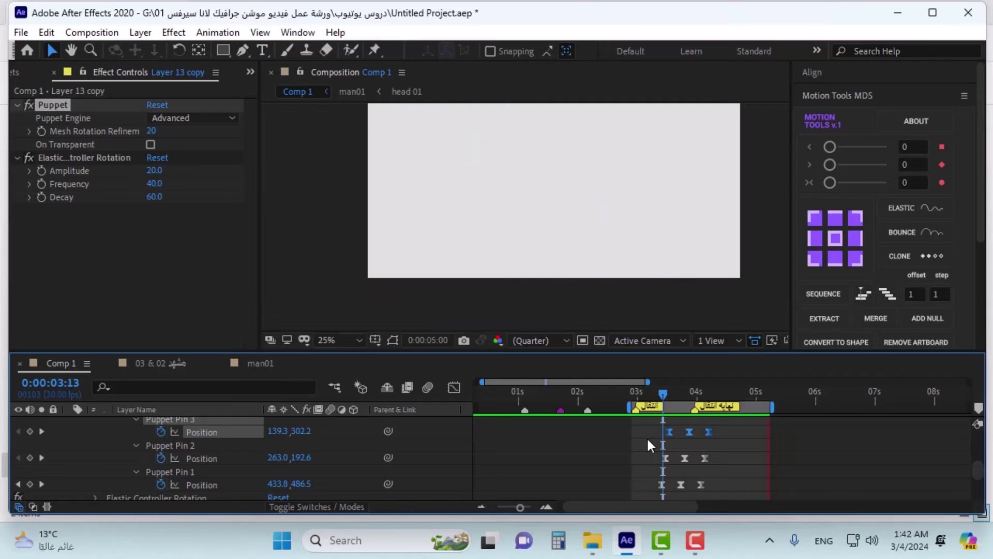
# - Undo the pin keyframe staggering so that all three pins of each arm layer start together again
pyautogui.hotkey('ctrl', 'z')
pyautogui.hotkey('ctrl', 'z')
pyautogui.hotkey('ctrl', 'z')
pyautogui.hotkey('ctrl', 'z')
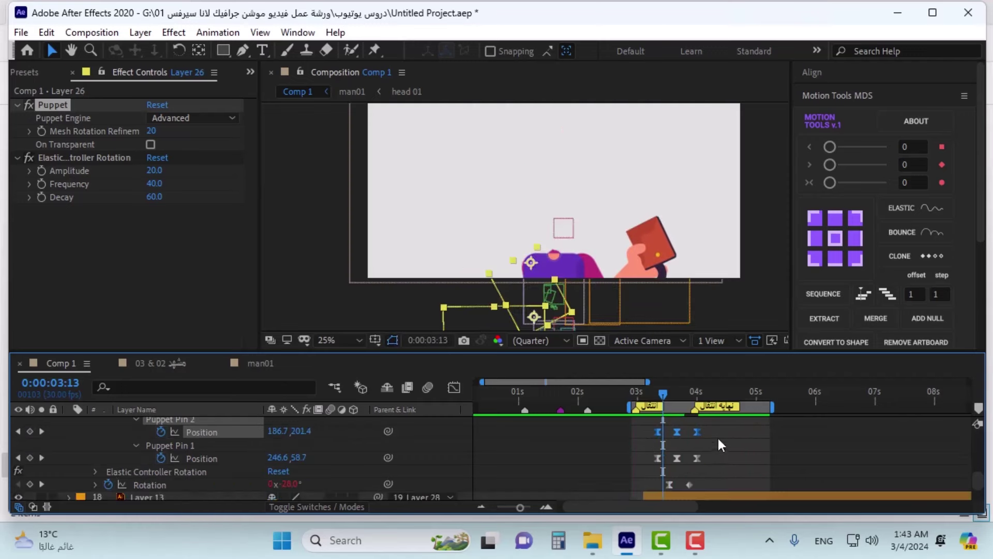
# - Delay all puppet pin keyframes of Layer 26 and Layer 13 copy together by three frames, and check the pose at 0:00:03:25
pyautogui.scroll(3, 718, 436)
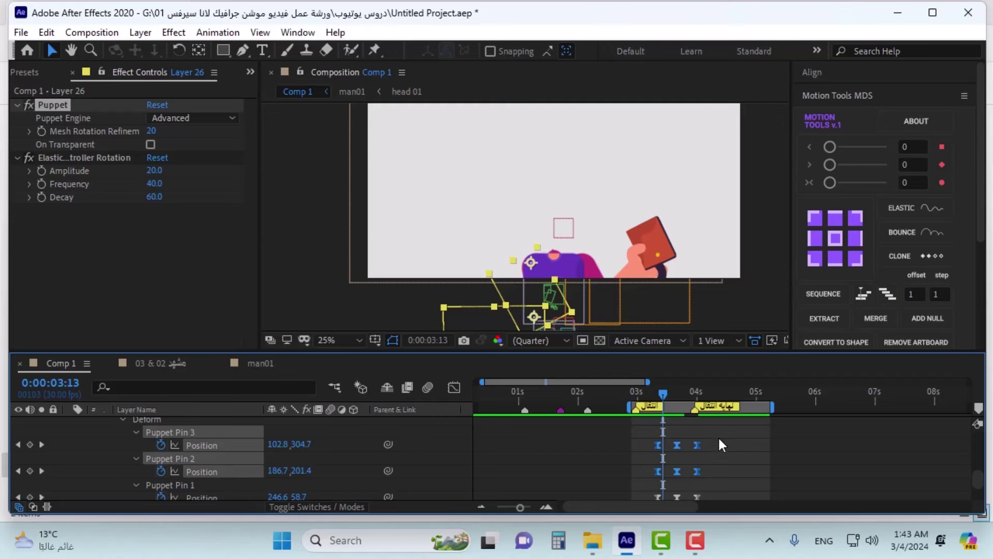
pyautogui.moveTo(718, 438); pyautogui.dragTo(647, 497)
pyautogui.scroll(-2, 711, 452)
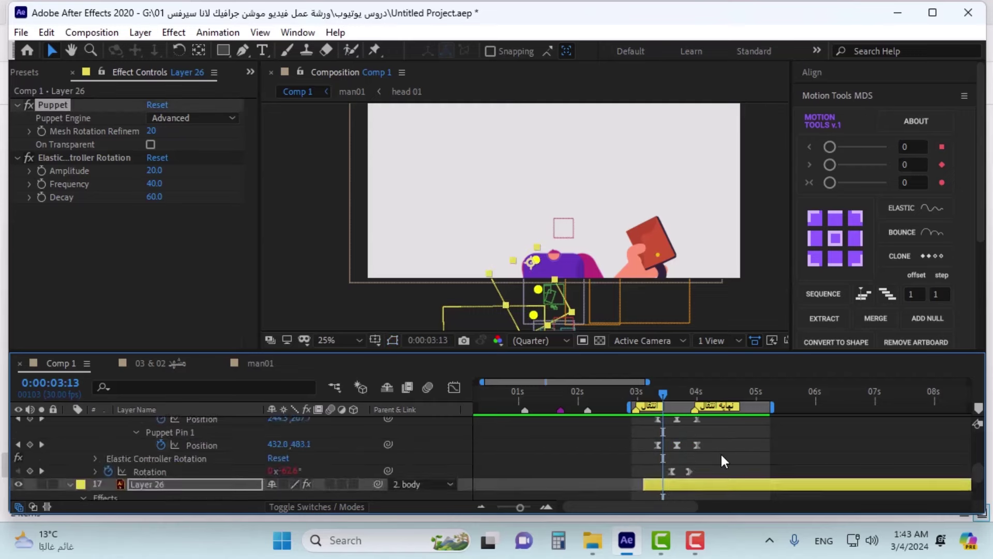
pyautogui.scroll(2, 721, 452)
pyautogui.moveTo(719, 433); pyautogui.dragTo(664, 458)
pyautogui.scroll(1, 712, 471)
pyautogui.scroll(-2, 712, 473)
pyautogui.press('k')
pyautogui.scroll(1, 700, 476)
pyautogui.click(666, 394)
pyautogui.moveTo(666, 393); pyautogui.dragTo(686, 396)
pyautogui.click(725, 454)
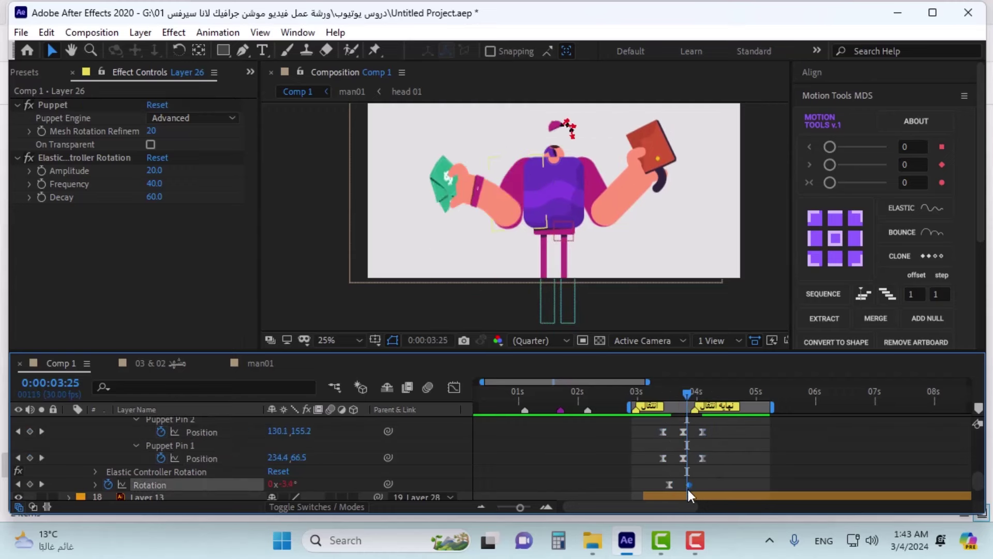
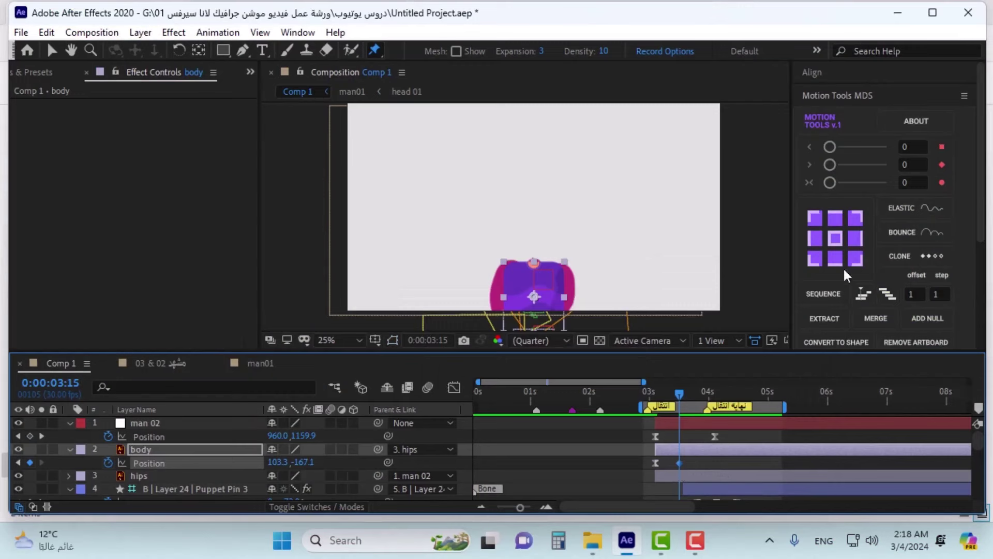
# - Apply the Elastic controller to the body layer's Position keyframes and preview the character's entrance
pyautogui.click(903, 212)
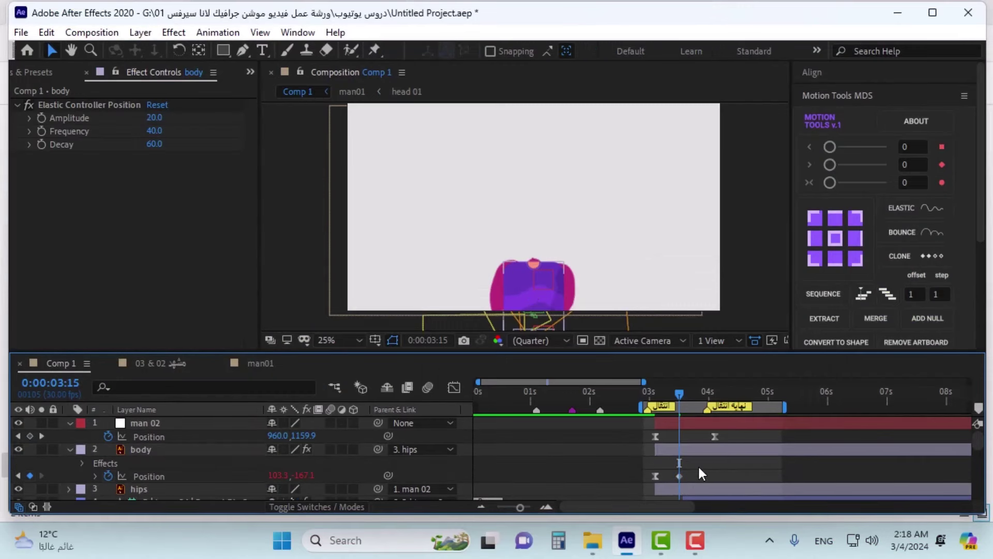
pyautogui.press('j')
pyautogui.click(654, 476)
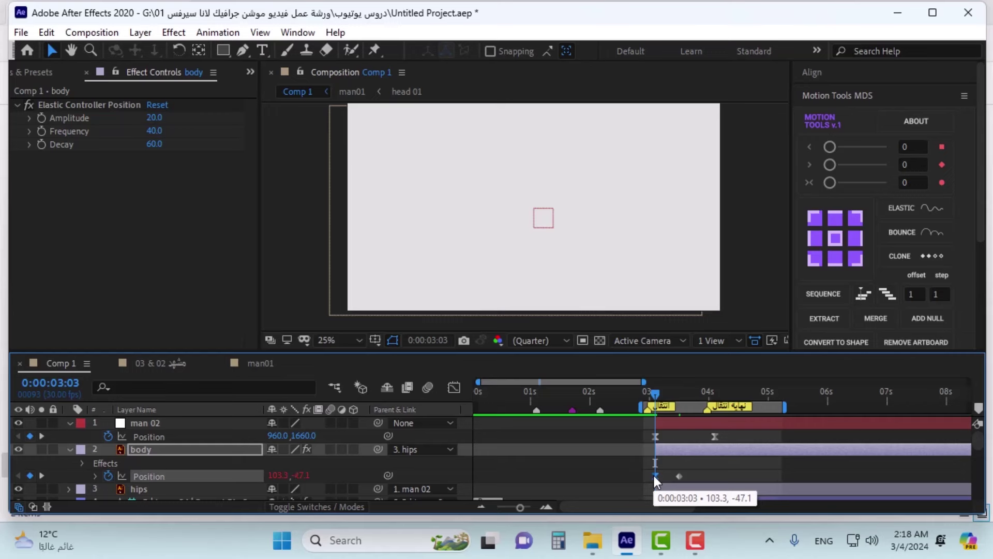
pyautogui.press(',')
pyautogui.press('space')
pyautogui.press('space')
# - Delay both of the body layer's Position keyframes so that they start at 0:00:03:15
pyautogui.moveTo(669, 395); pyautogui.dragTo(700, 402)
pyautogui.moveTo(694, 473)
pyautogui.mouseDown()
pyautogui.moveTo(652, 483)
pyautogui.moveTo(679, 477)
pyautogui.mouseUp()
pyautogui.click(712, 472)
pyautogui.press('j')
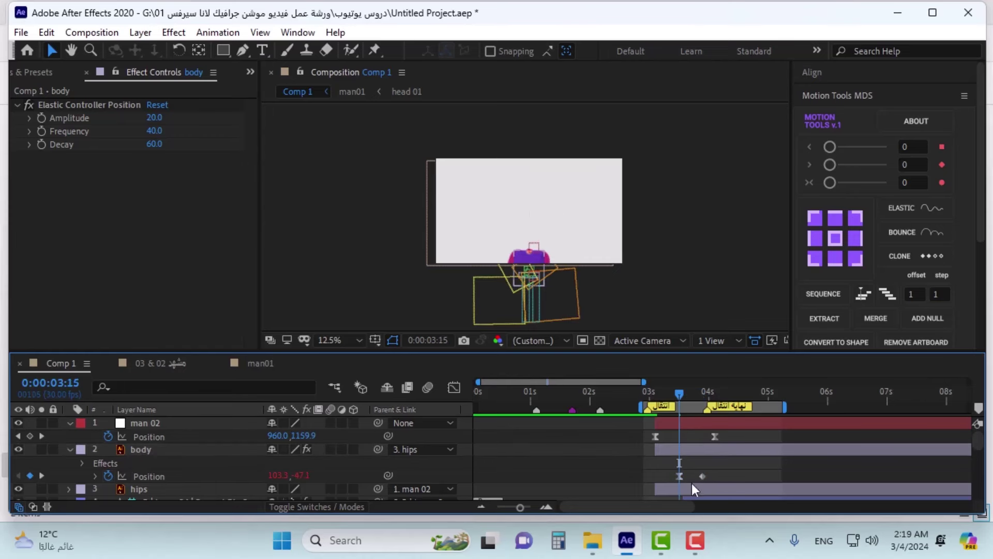
# - Move the body's Position keyframes to start at 0:00:03:10, lower the body there to 103.3, 272.9, and preview the entrance
pyautogui.click(677, 479)
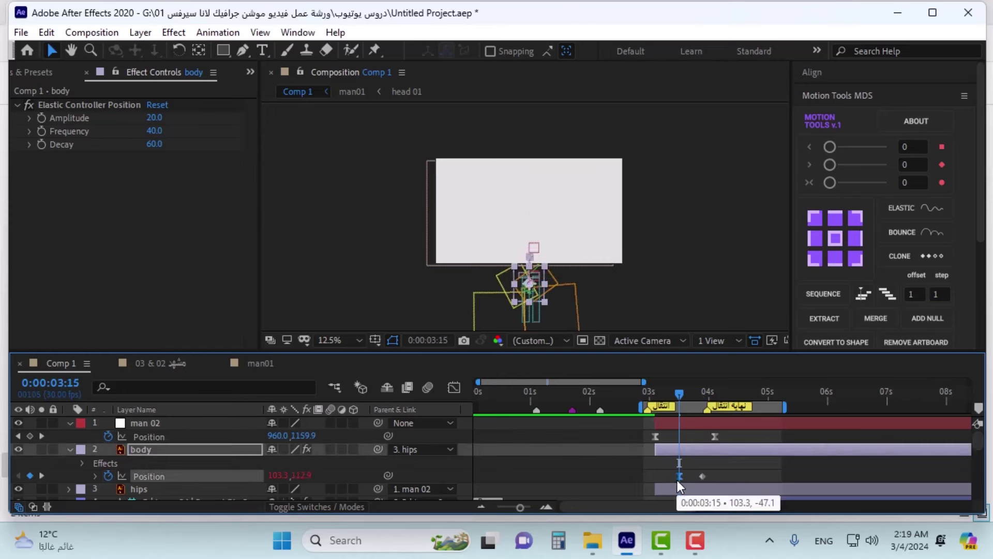
pyautogui.click(685, 460)
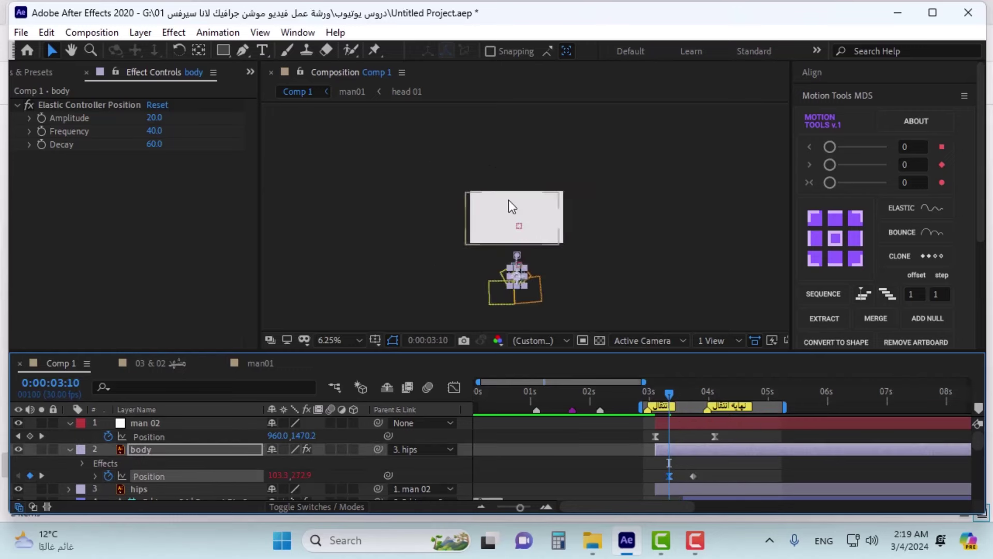
pyautogui.scroll(2, 508, 199)
pyautogui.click(722, 464)
pyautogui.press('space')
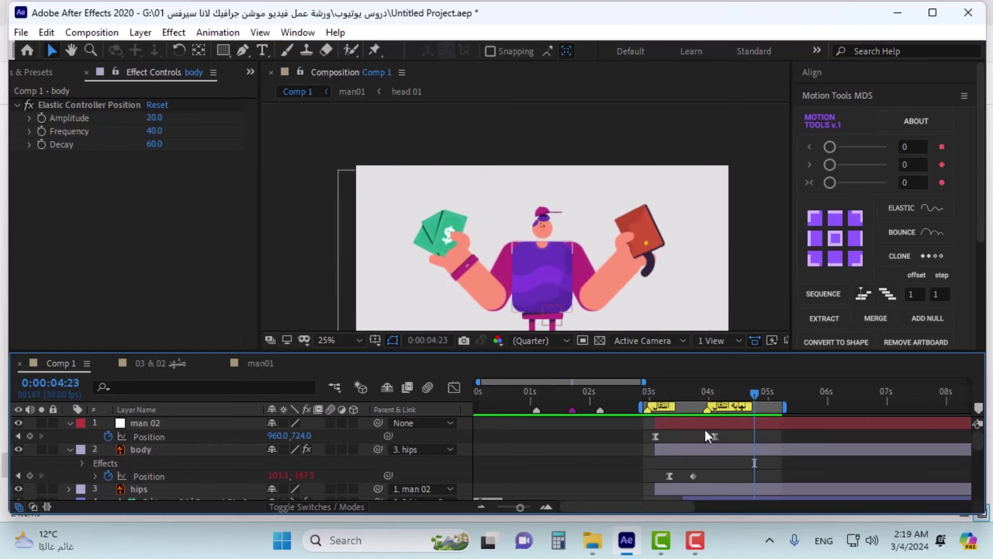
# - At 0:00:03:10, lower the body's Position keyframe further to 103.3, 432.9, and preview the entrance
pyautogui.moveTo(664, 396); pyautogui.dragTo(709, 396)
pyautogui.hotkey('ctrl', 'z')
pyautogui.scroll(-3, 584, 311)
pyautogui.scroll(1, 543, 300)
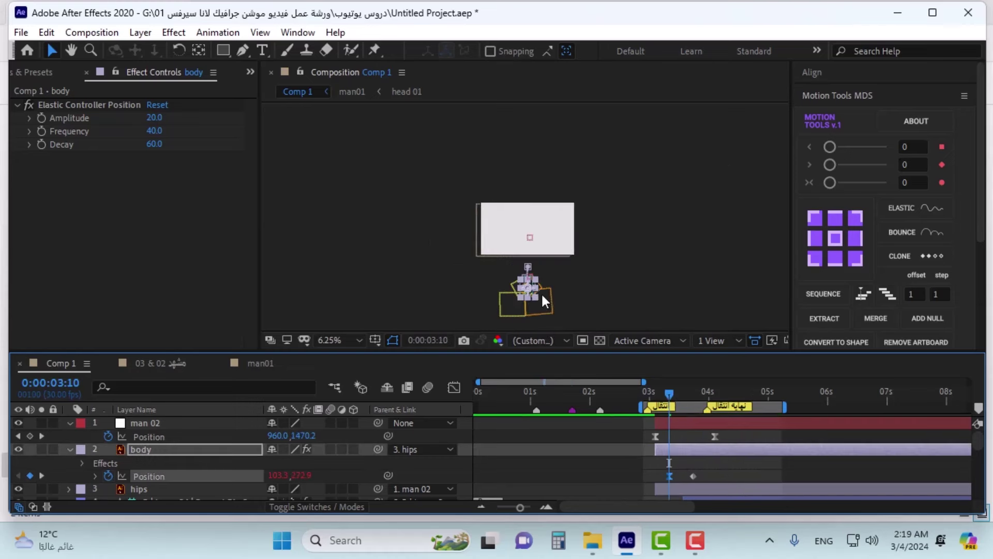
pyautogui.hotkey('shift', 'Down')
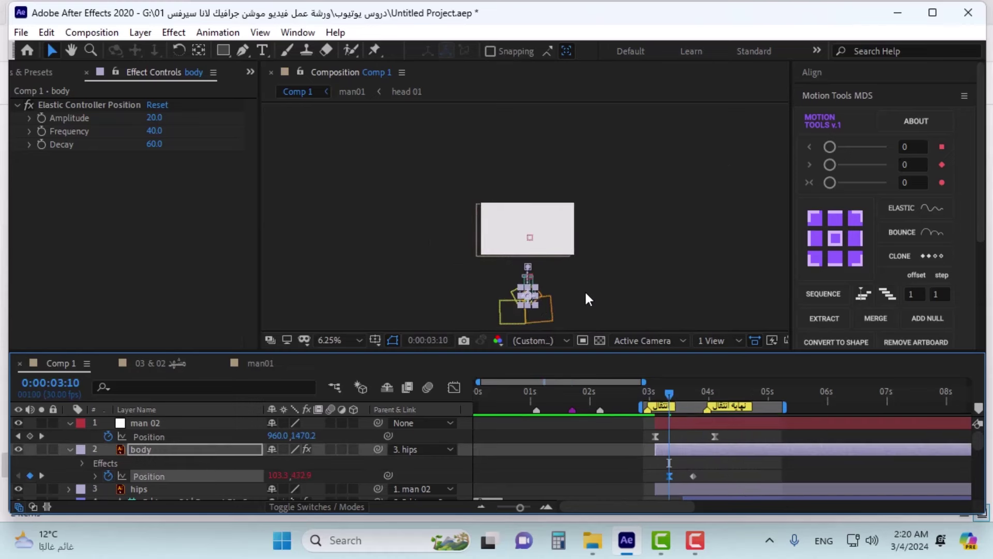
pyautogui.scroll(2, 494, 212)
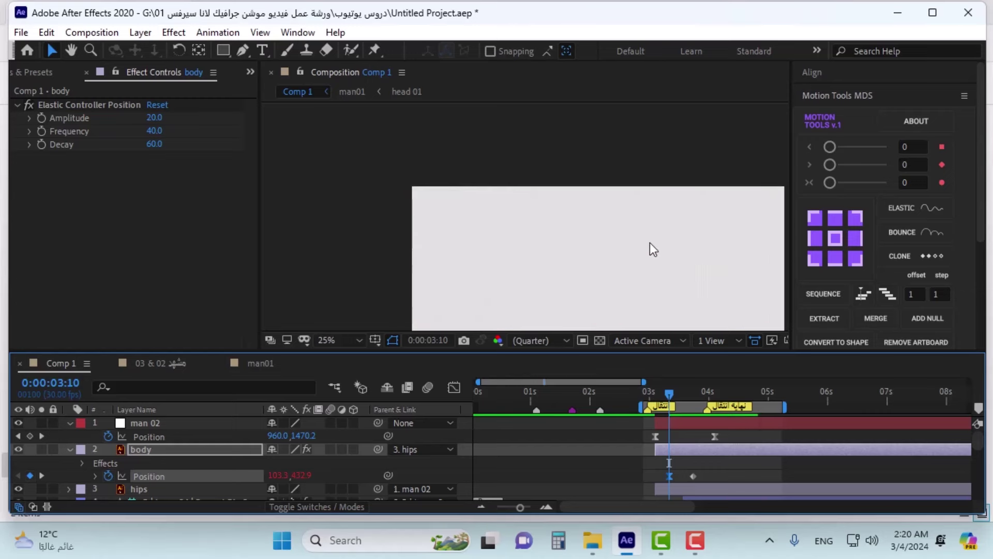
pyautogui.press('space')
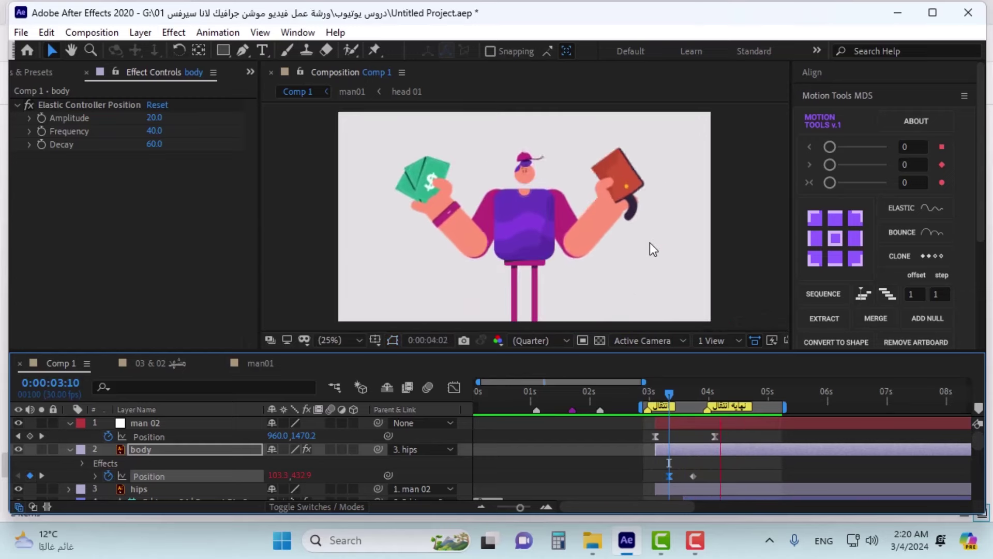
# - Try both body Position keyframes five frames earlier in a preview, and move them back by five frames
pyautogui.moveTo(709, 472); pyautogui.dragTo(661, 479)
pyautogui.press('space')
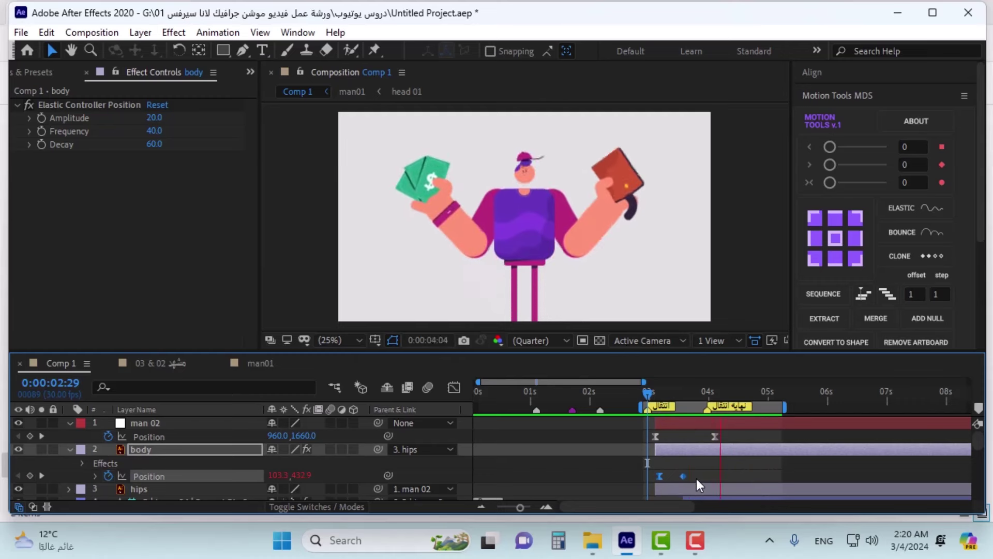
pyautogui.press('space')
pyautogui.hotkey('alt', 'Right')
pyautogui.hotkey('alt', 'Right')
pyautogui.hotkey('alt', 'Right')
pyautogui.hotkey('alt', 'Right')
pyautogui.hotkey('alt', 'Right')
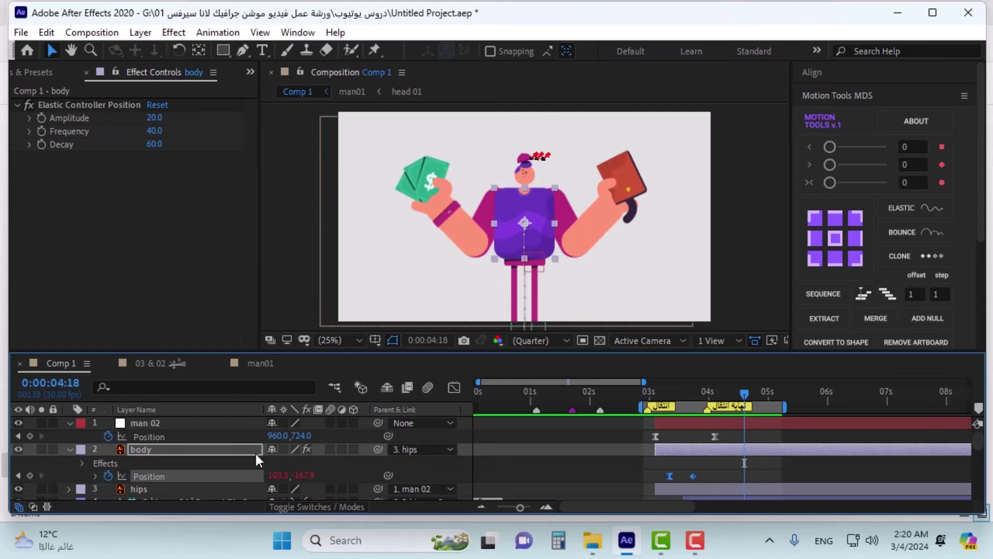
# - Keyframe the hips' Position at 0.0, 42.4 at 0:00:03:10 and 0:00:03:22, aligned with the body's Position keyframes
pyautogui.click(148, 489)
pyautogui.scroll(-1, 148, 489)
pyautogui.click(703, 401)
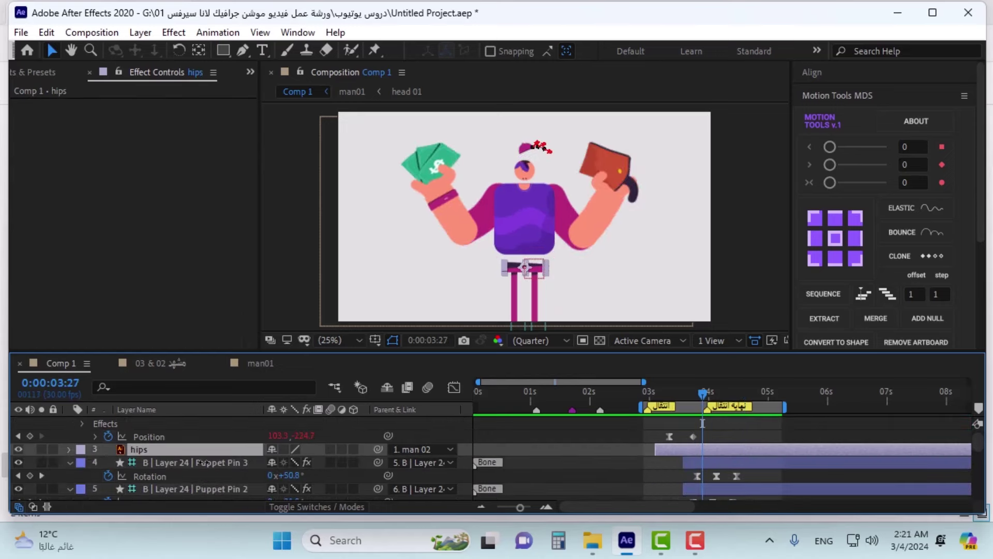
pyautogui.press('p')
pyautogui.click(108, 462)
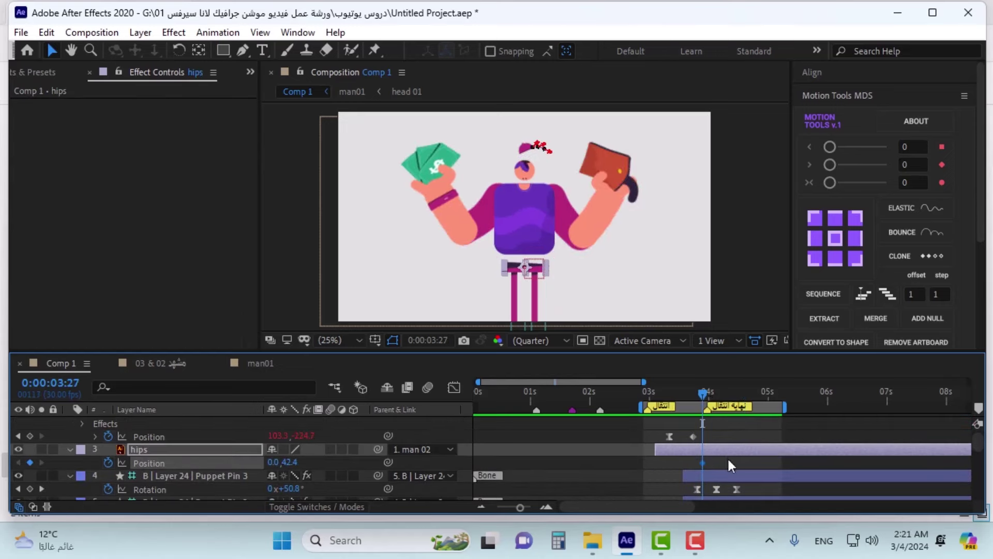
pyautogui.press('j')
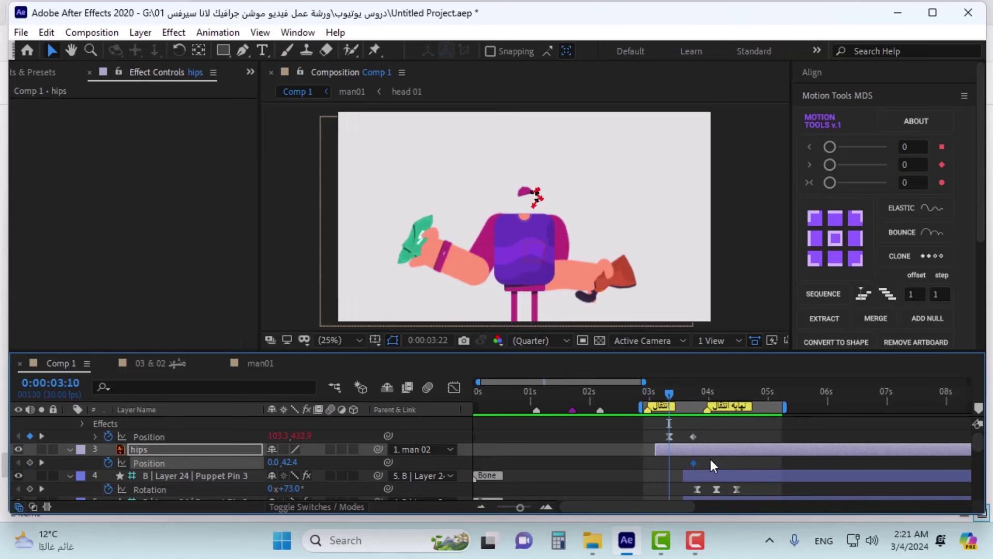
pyautogui.press('j')
pyautogui.click(30, 462)
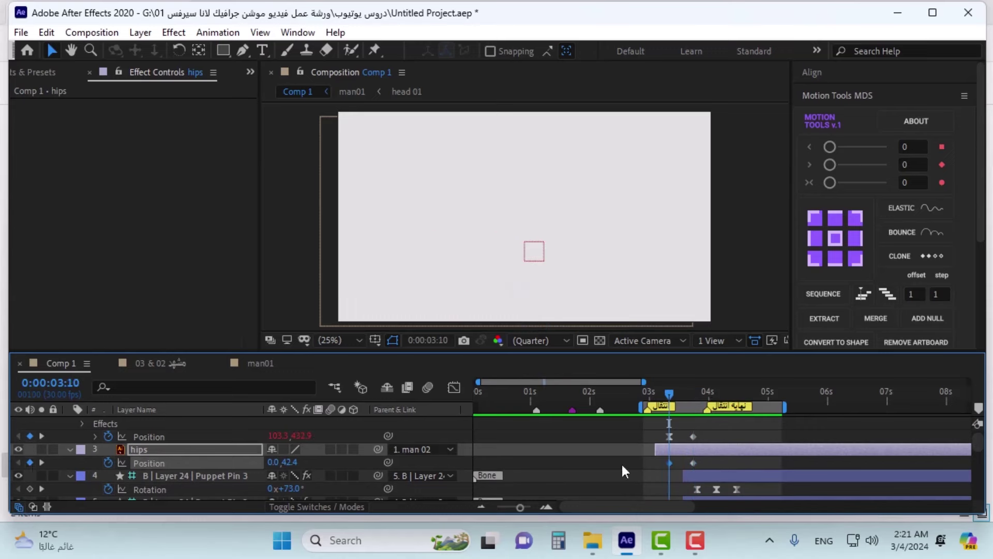
# - Apply Easy Ease to the hips' first Position keyframe and the Elastic controller to both hips Position keyframes
pyautogui.press(',')
pyautogui.rightClick(669, 463)
pyautogui.moveTo(685, 456)
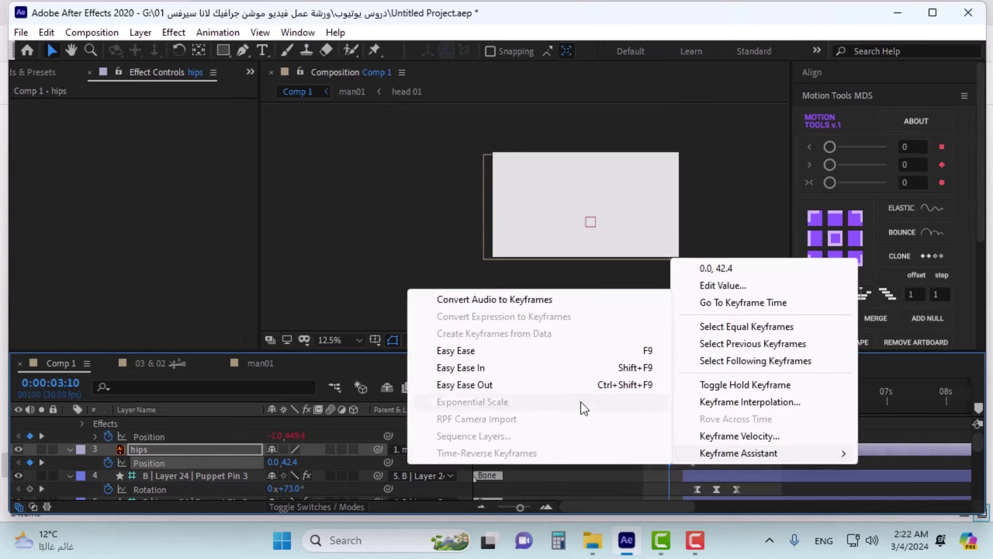
pyautogui.click(505, 352)
pyautogui.moveTo(705, 457); pyautogui.dragTo(667, 479)
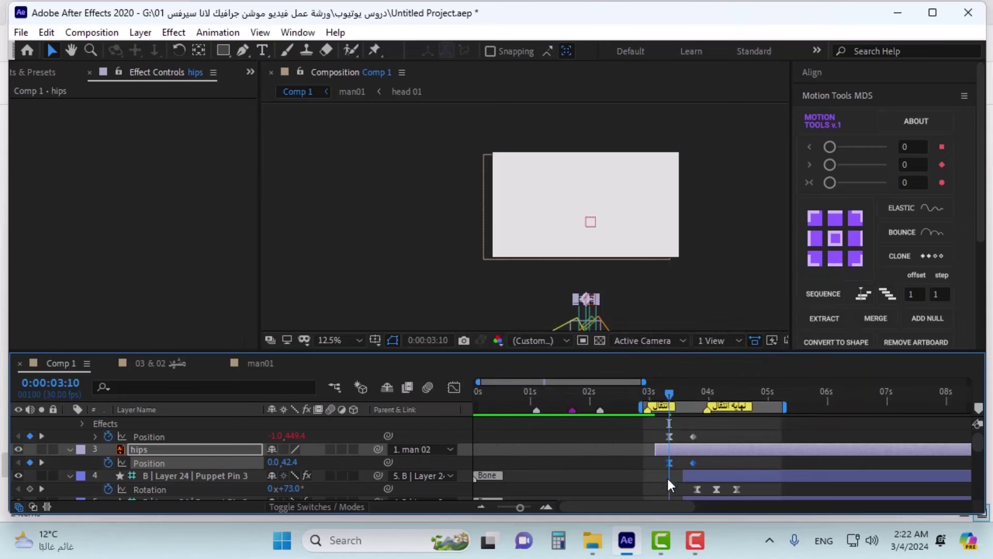
pyautogui.click(909, 208)
# - At 0:00:03:10, lower the hips' Position keyframe to 0.0, 262.4, and preview the character's entrance
pyautogui.moveTo(670, 479)
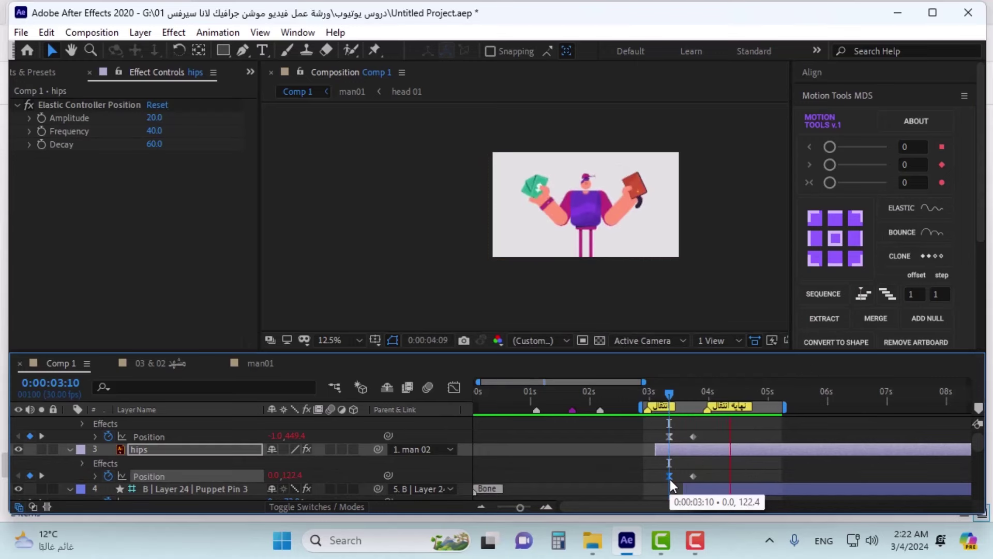
pyautogui.click(676, 394)
pyautogui.press('j')
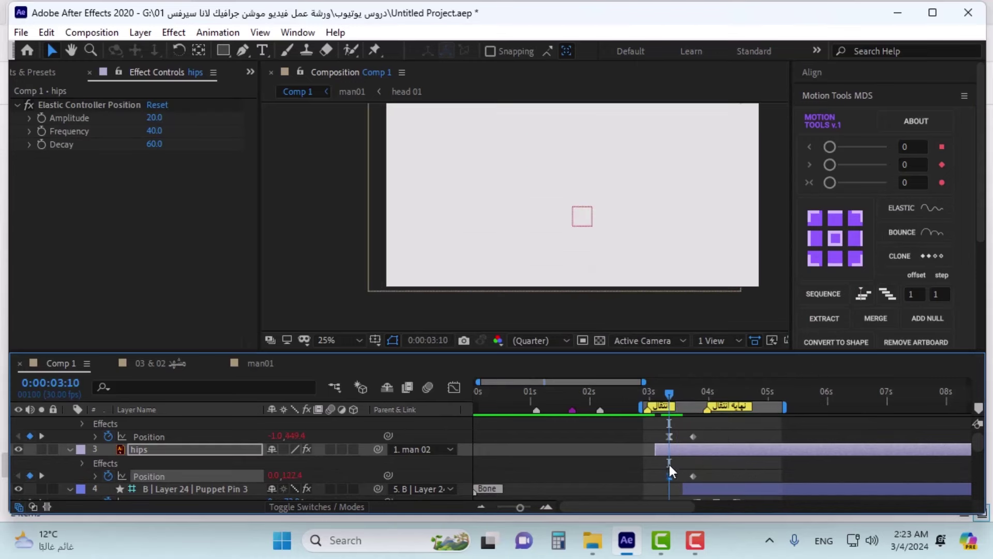
pyautogui.moveTo(672, 477)
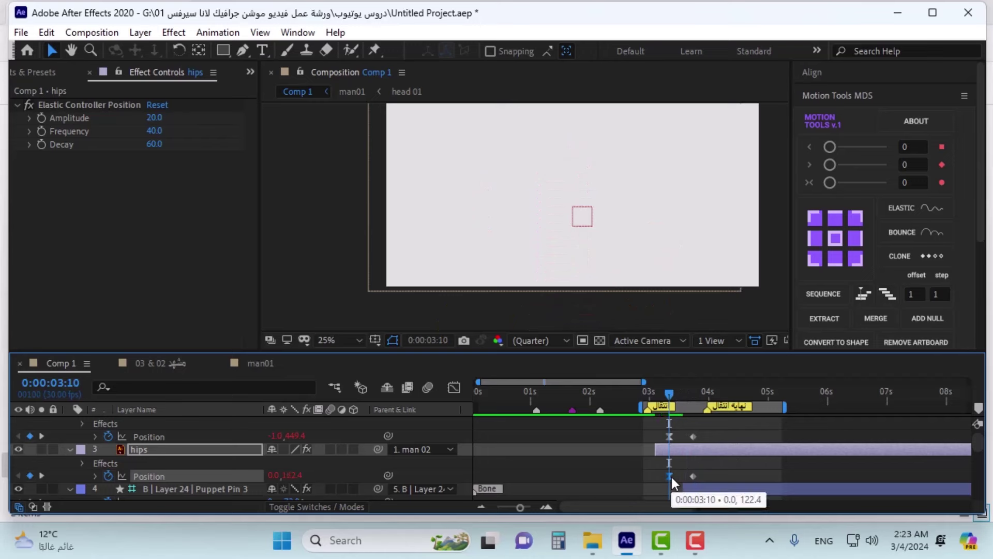
pyautogui.moveTo(672, 389)
pyautogui.mouseDown()
pyautogui.moveTo(712, 395)
pyautogui.moveTo(684, 395)
pyautogui.mouseUp()
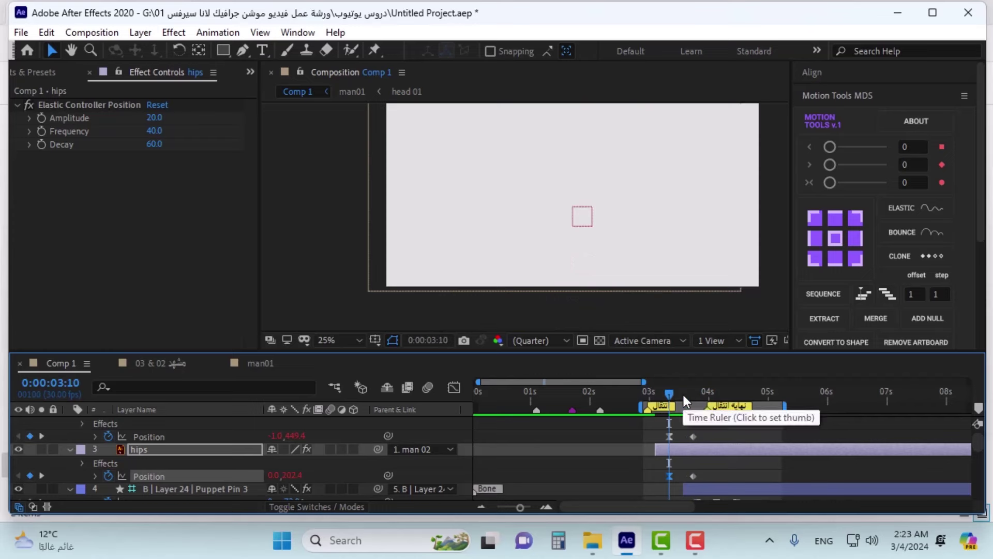
pyautogui.scroll(2, 572, 258)
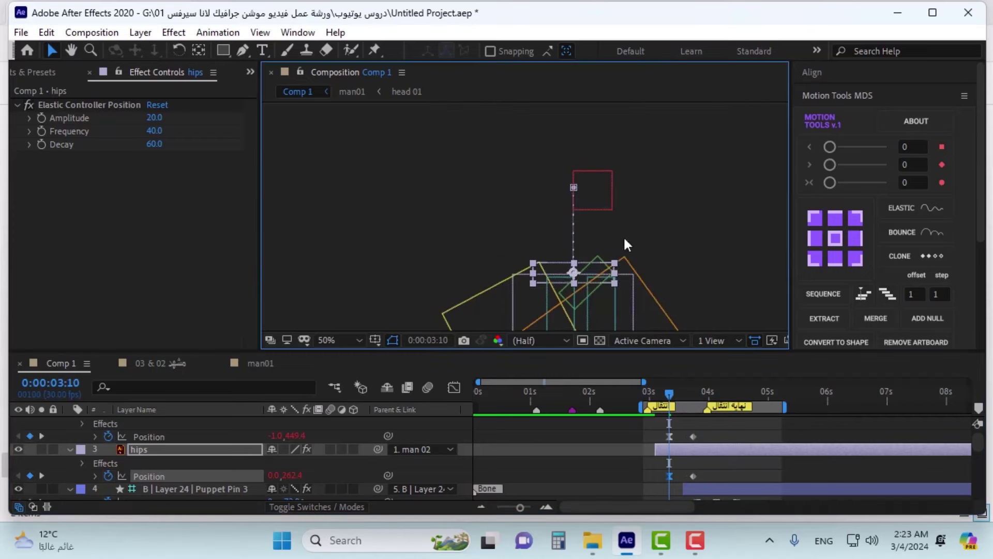
pyautogui.scroll(-4, 624, 243)
pyautogui.moveTo(621, 133); pyautogui.dragTo(594, 250)
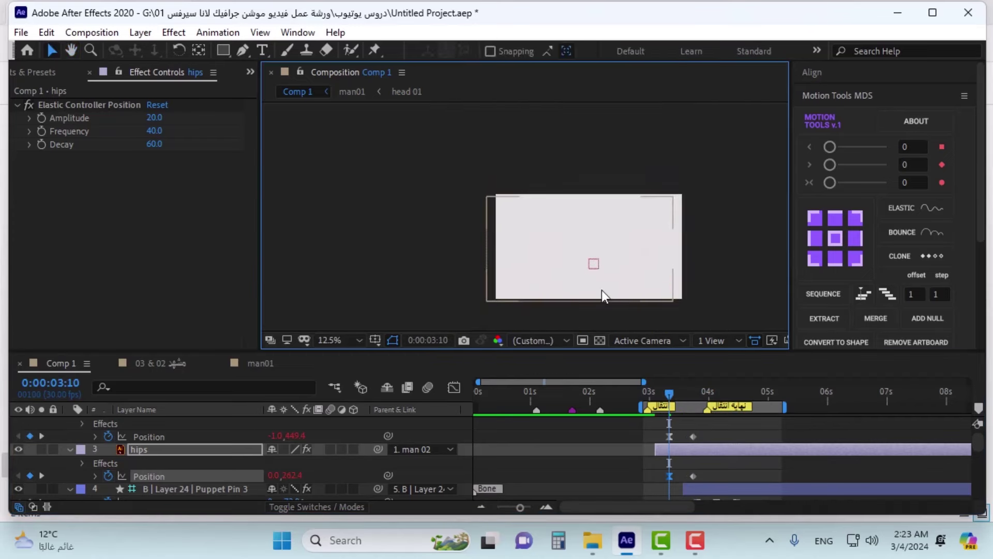
pyautogui.press('space')
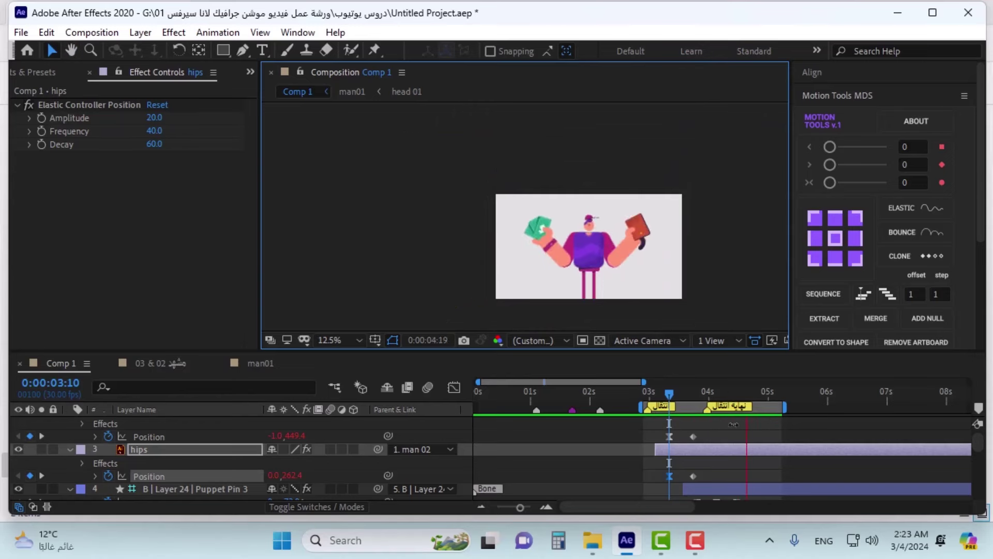
pyautogui.press('space')
pyautogui.hotkey('shift', '/')
pyautogui.press('space')
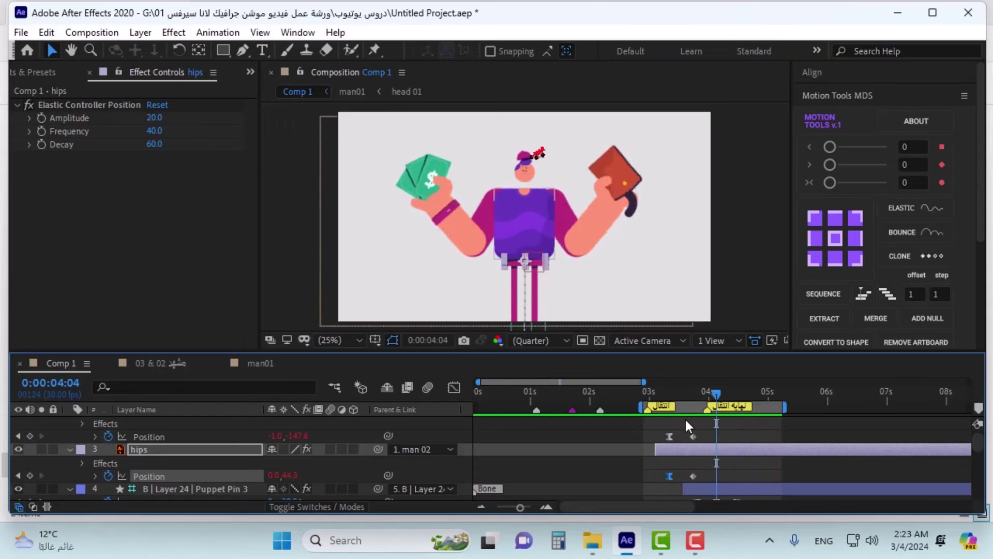
# - Preview the character's entrance and inspect the figure's start position below the frame at 0:00:03:10
pyautogui.press('space')
pyautogui.press('k')
pyautogui.press('j')
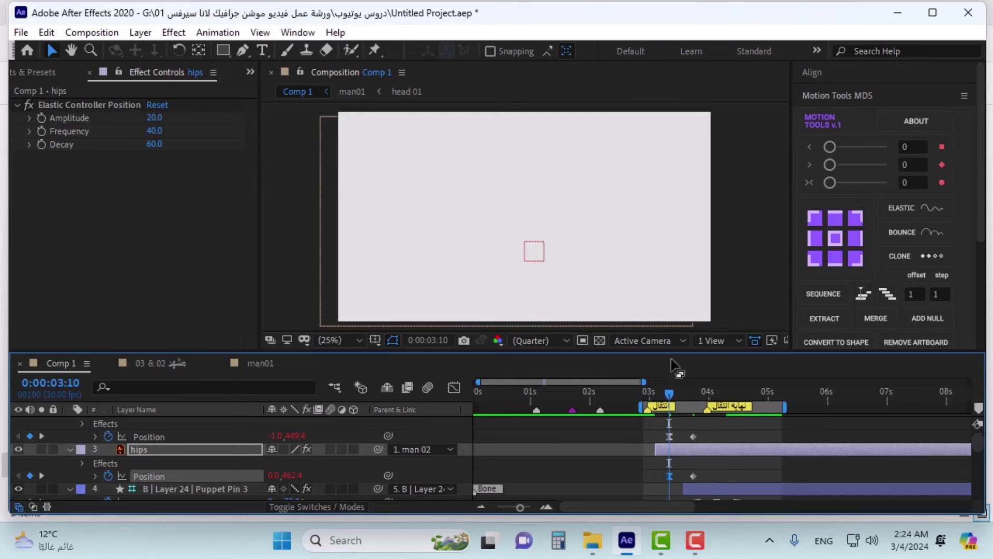
pyautogui.scroll(-4, 519, 241)
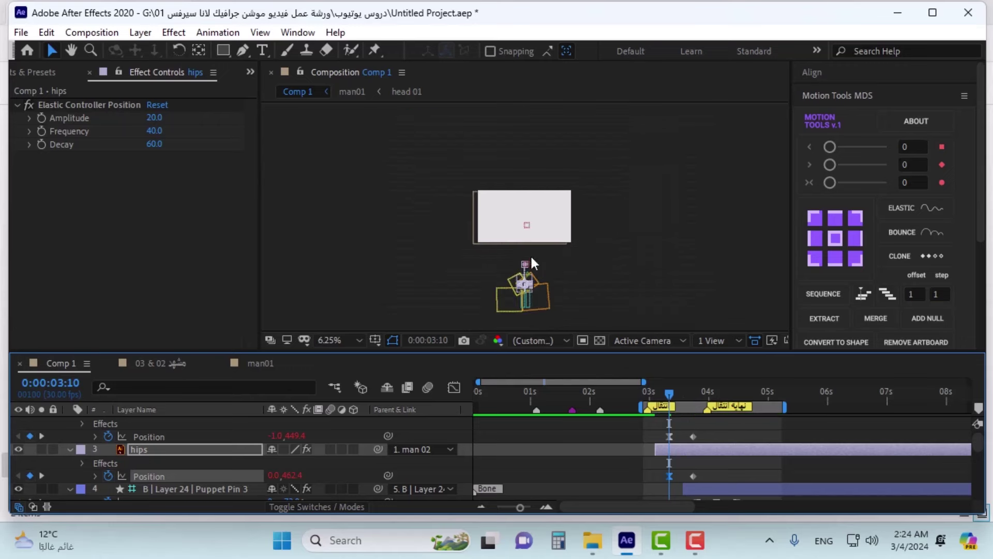
pyautogui.scroll(4, 533, 264)
pyautogui.click(715, 436)
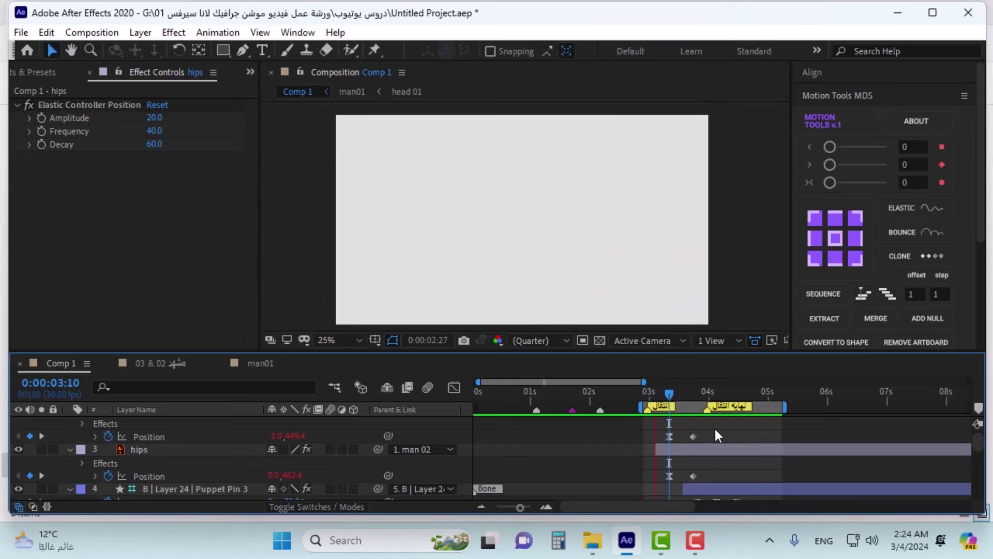
# - Delay Layer 28's puppet pin Position keyframes by one frame to start at 0:00:03:19, and preview the motion
pyautogui.scroll(-5, 738, 457)
pyautogui.scroll(-10, 738, 457)
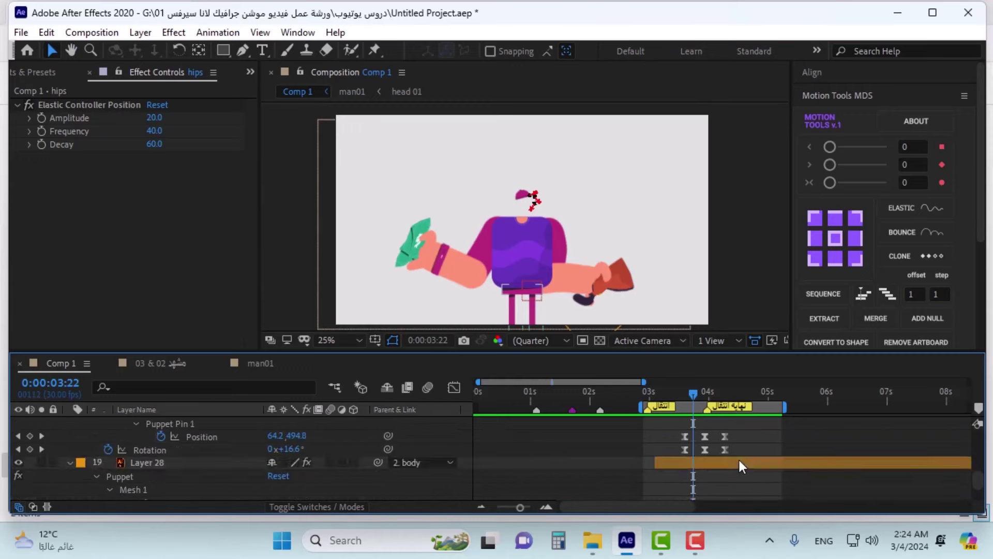
pyautogui.scroll(-6, 738, 458)
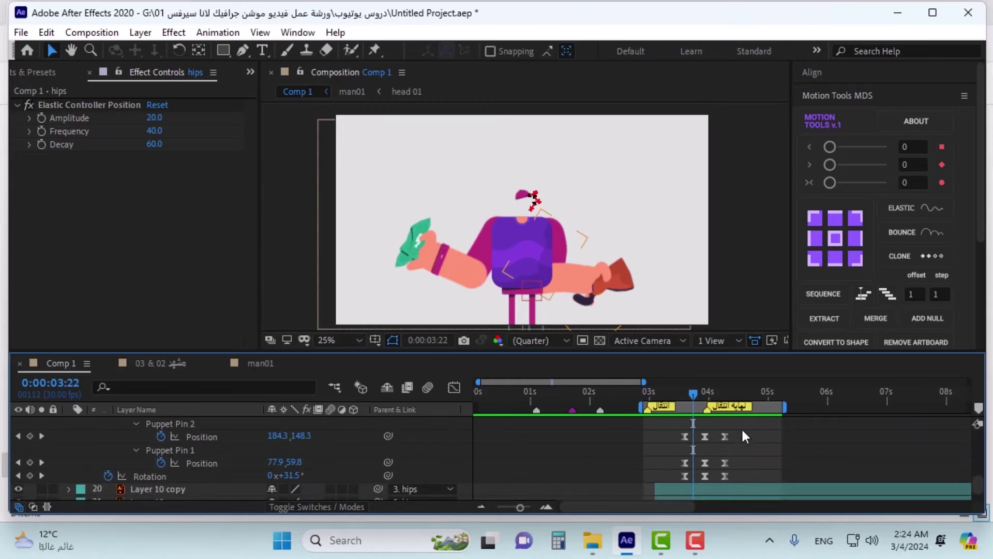
pyautogui.scroll(1, 741, 435)
pyautogui.moveTo(740, 440); pyautogui.dragTo(677, 500)
pyautogui.scroll(-1, 713, 463)
pyautogui.hotkey('alt', 'Right')
pyautogui.hotkey('alt', 'Right')
pyautogui.moveTo(687, 463); pyautogui.dragTo(684, 464)
pyautogui.click(701, 396)
pyautogui.moveTo(702, 396); pyautogui.dragTo(687, 402)
pyautogui.press('space')
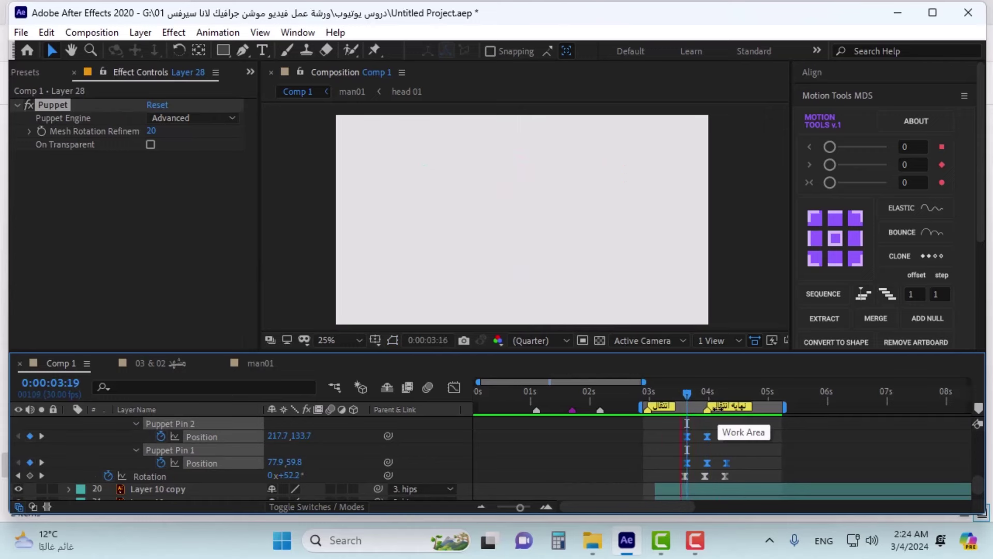
pyautogui.click(693, 392)
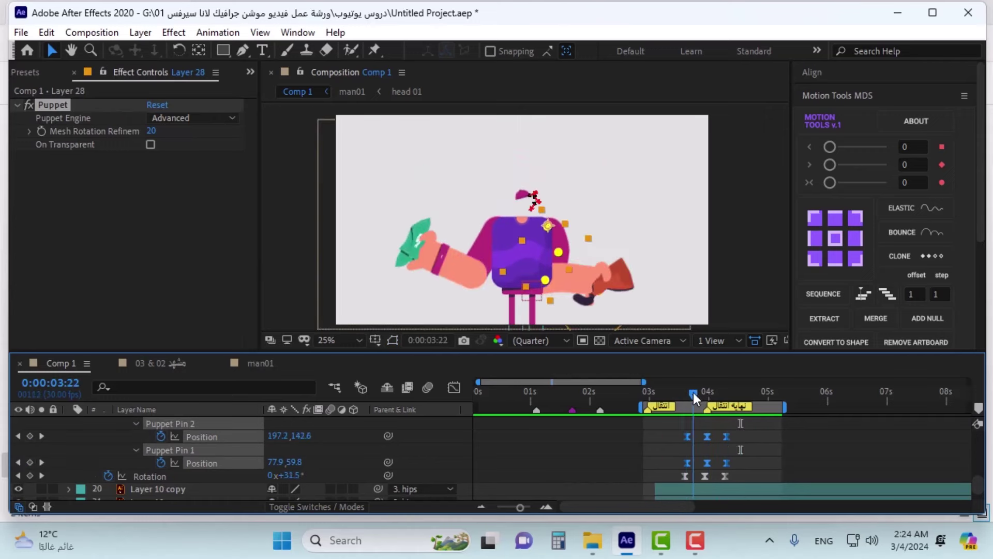
# - Delay Layer 13's puppet pin Position keyframes to start at 0:00:03:20, and preview the wallet arm
pyautogui.scroll(3, 742, 445)
pyautogui.moveTo(739, 436); pyautogui.dragTo(688, 468)
pyautogui.moveTo(690, 393)
pyautogui.mouseDown()
pyautogui.moveTo(705, 404)
pyautogui.moveTo(688, 398)
pyautogui.mouseUp()
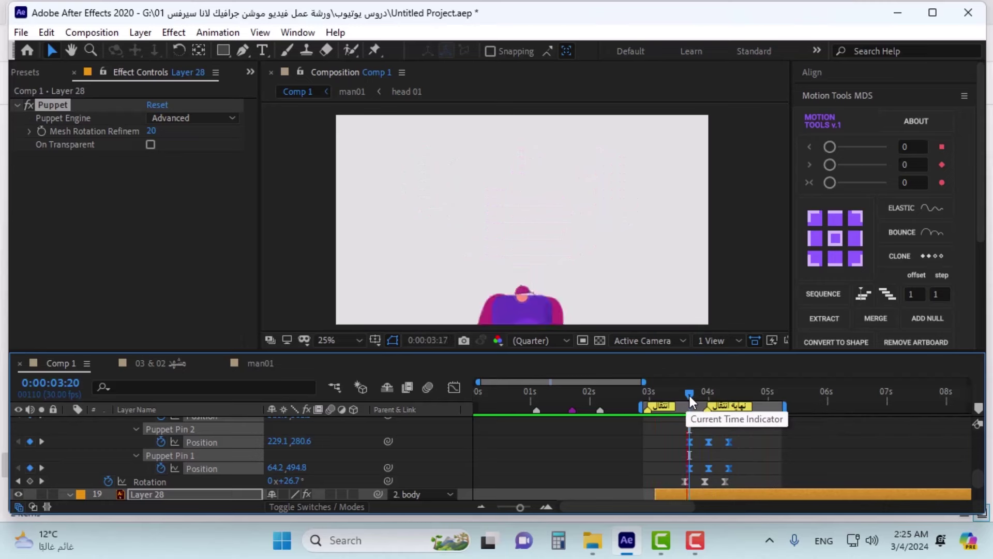
pyautogui.press('space')
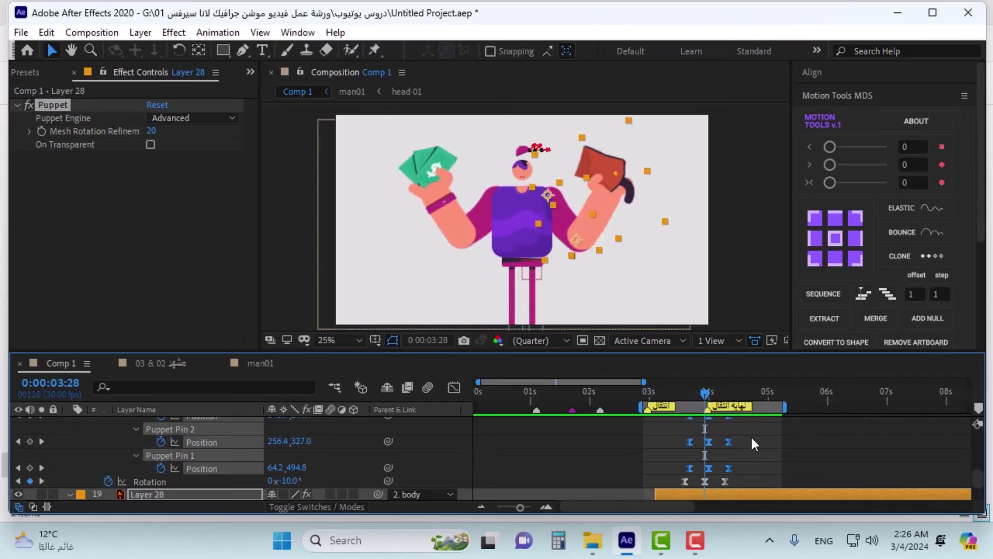
# - Delay Layer 26's puppet pin Position keyframes by two frames to start at 0:00:03:18
pyautogui.hotkey('shift', 'pageup')
pyautogui.scroll(5, 744, 439)
pyautogui.scroll(3, 739, 442)
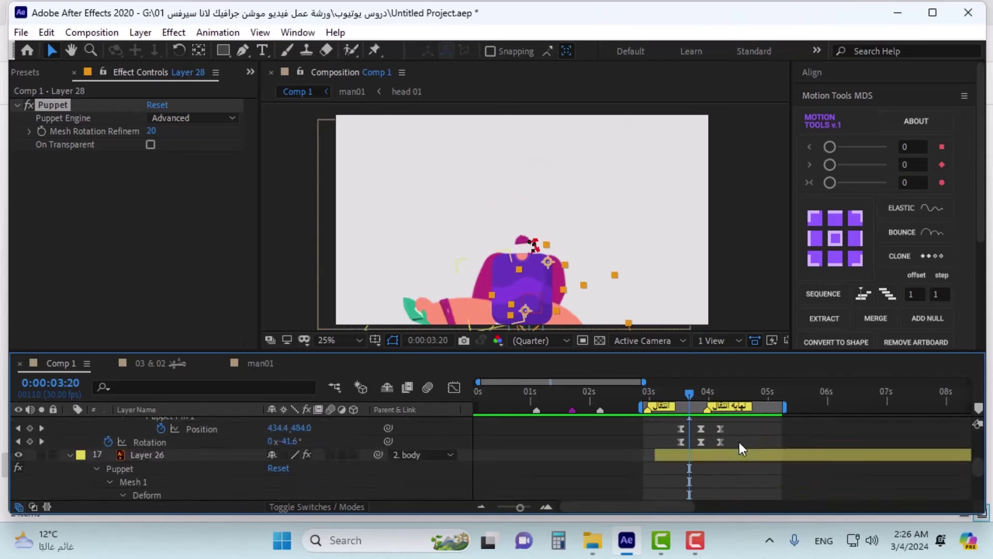
pyautogui.scroll(-3, 738, 440)
pyautogui.moveTo(739, 440); pyautogui.dragTo(687, 446)
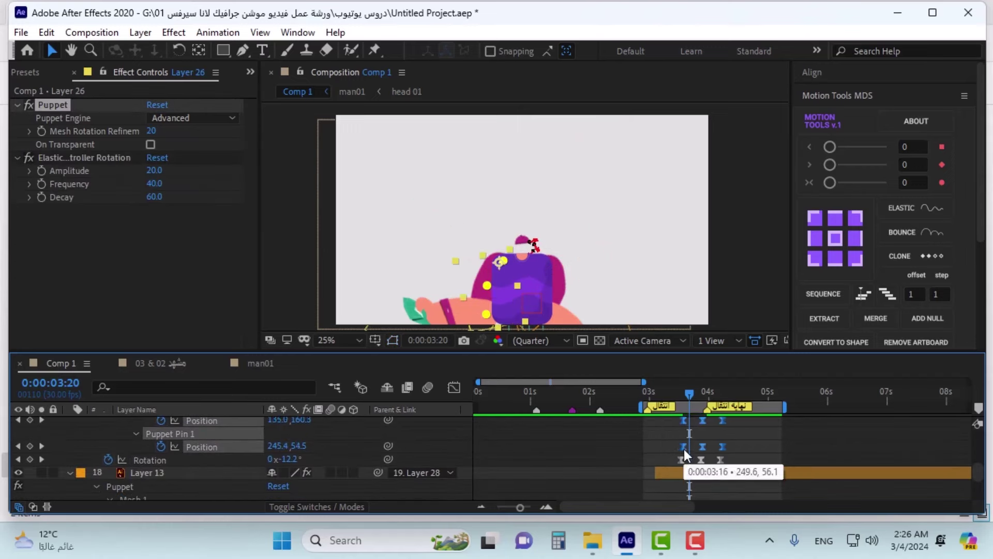
pyautogui.scroll(6, 698, 448)
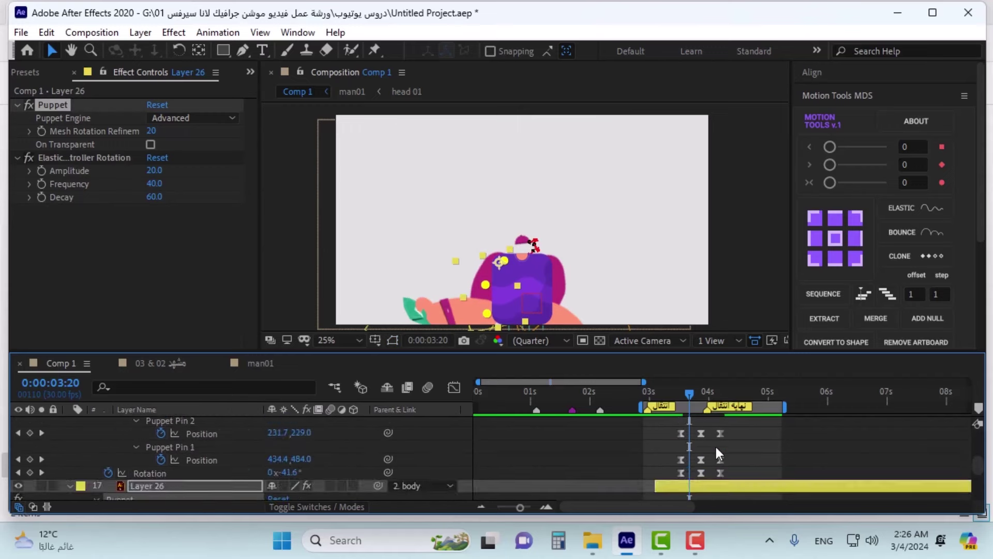
# - Delay Layer 13 copy's puppet pin Position keyframes to start at 0:00:03:18, and preview both arms
pyautogui.scroll(-3, 728, 454)
pyautogui.moveTo(728, 439); pyautogui.dragTo(685, 463)
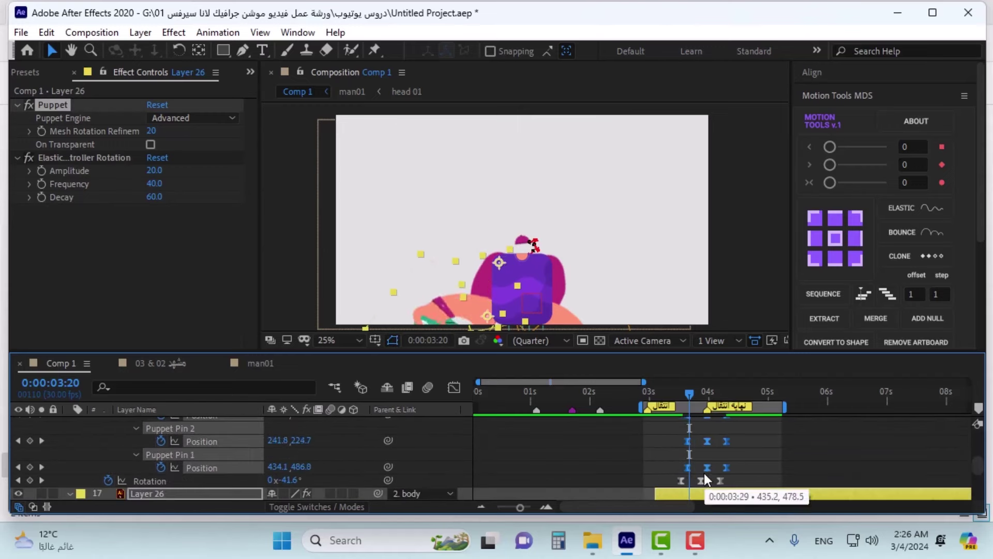
pyautogui.hotkey('ctrl', 'z')
pyautogui.hotkey('ctrl', 'z')
pyautogui.moveTo(674, 398)
pyautogui.mouseDown()
pyautogui.moveTo(702, 399)
pyautogui.moveTo(690, 400)
pyautogui.mouseUp()
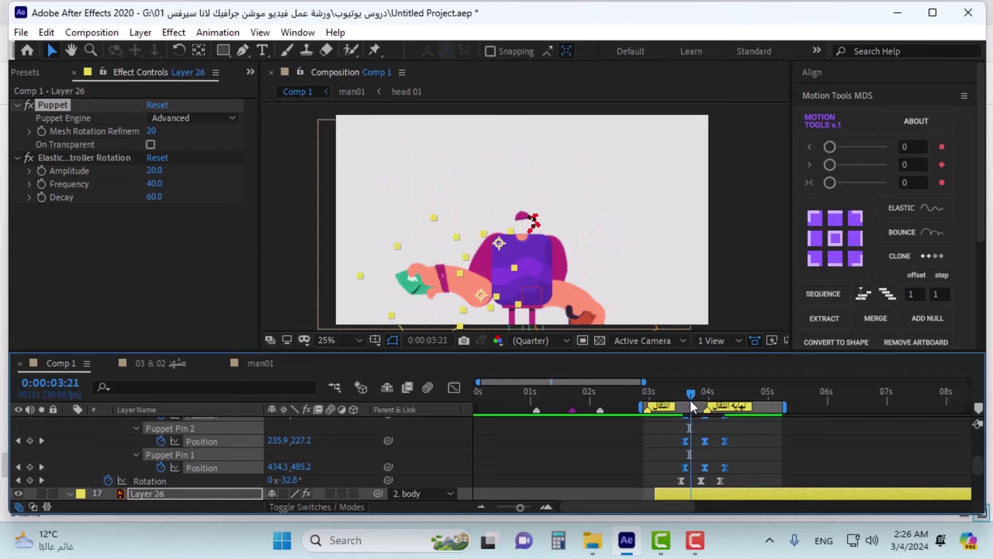
pyautogui.moveTo(690, 399)
pyautogui.mouseDown()
pyautogui.moveTo(704, 399)
pyautogui.moveTo(672, 399)
pyautogui.mouseUp()
pyautogui.press('space')
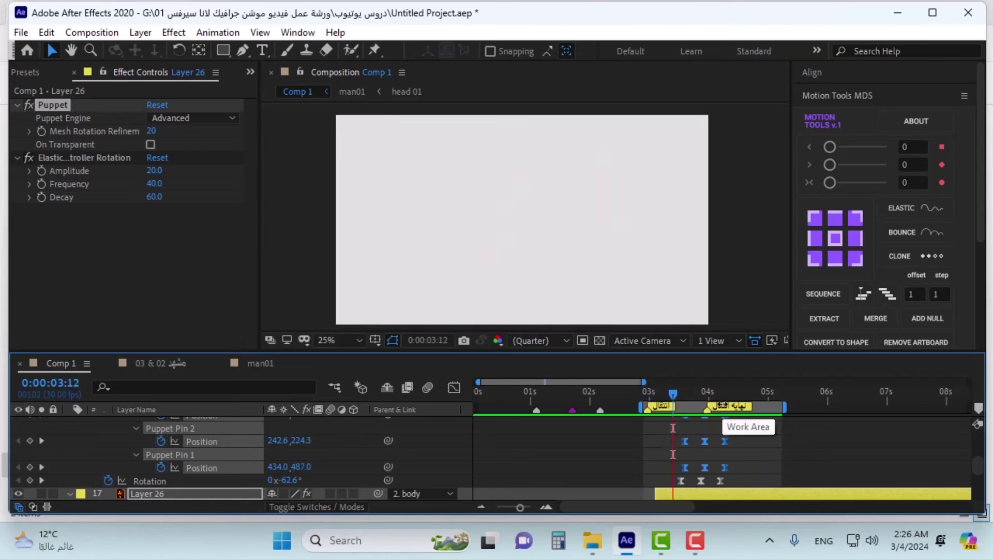
pyautogui.press('space')
# - Align Layer 28's Rotation keyframes with its puppet pin keyframes, starting at 0:00:03:19
pyautogui.scroll(-7, 740, 442)
pyautogui.scroll(1, 739, 442)
pyautogui.scroll(3, 739, 440)
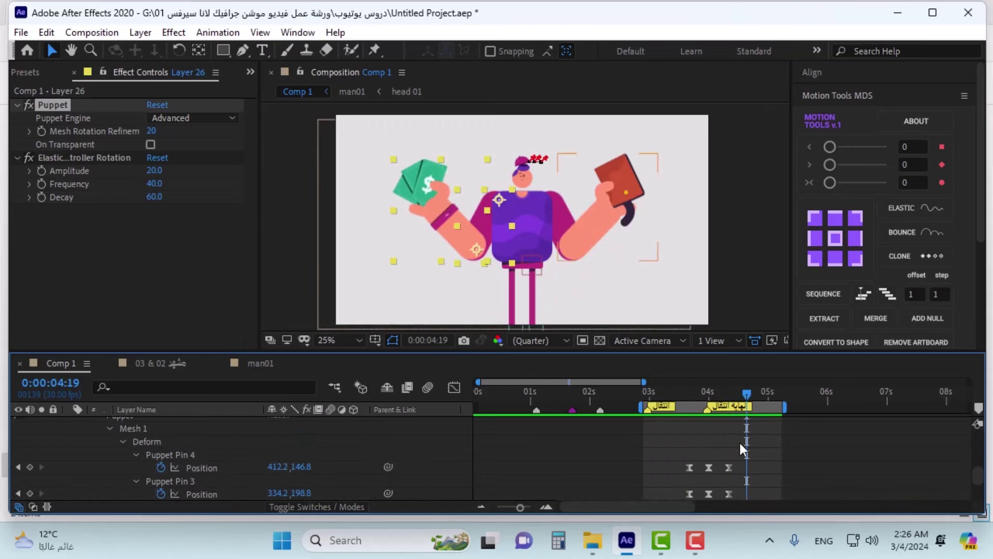
pyautogui.moveTo(734, 422); pyautogui.dragTo(678, 436)
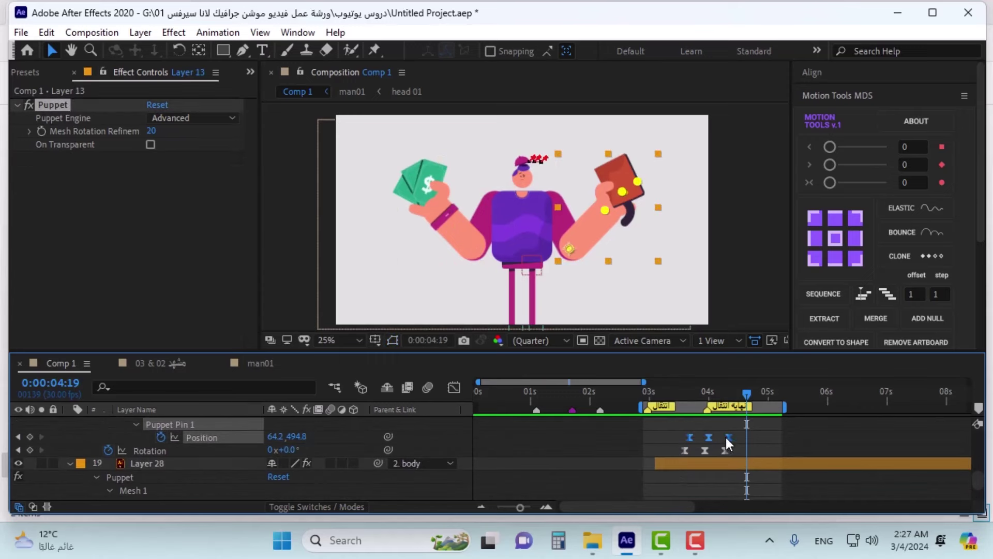
pyautogui.scroll(-3, 725, 437)
pyautogui.scroll(-2, 724, 443)
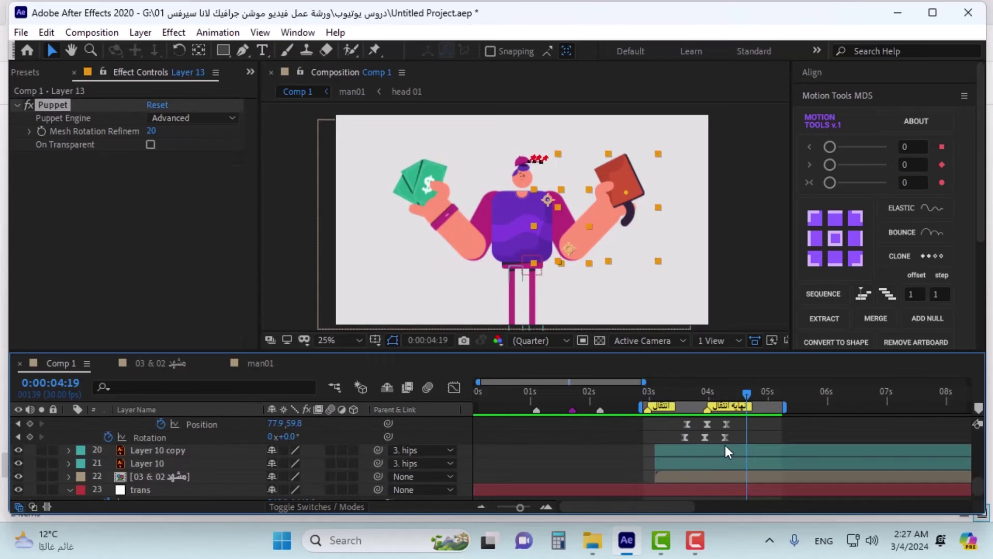
pyautogui.scroll(2, 724, 442)
pyautogui.moveTo(737, 457); pyautogui.dragTo(685, 480)
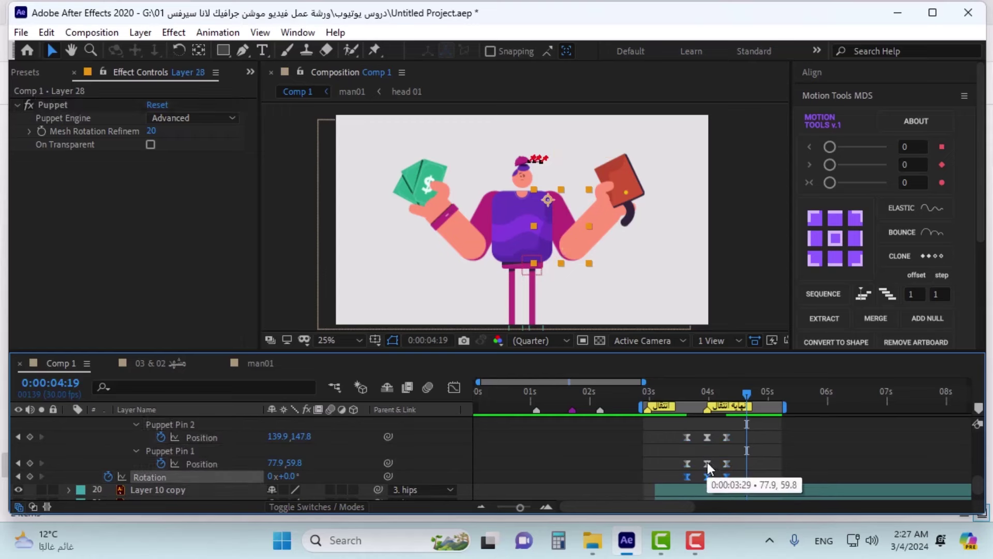
# - Move Layer 13's puppet pin and Rotation keyframes to start together at 0:00:03:19, and preview the entrance
pyautogui.hotkey('shift', 'pageup')
pyautogui.hotkey('shift', 'pageup')
pyautogui.hotkey('shift', 'pageup')
pyautogui.scroll(3, 732, 465)
pyautogui.moveTo(737, 449); pyautogui.dragTo(680, 494)
pyautogui.scroll(-5, 747, 473)
pyautogui.scroll(-1, 693, 481)
pyautogui.moveTo(738, 472); pyautogui.dragTo(687, 478)
pyautogui.moveTo(687, 477); pyautogui.dragTo(685, 478)
pyautogui.moveTo(685, 393); pyautogui.dragTo(689, 392)
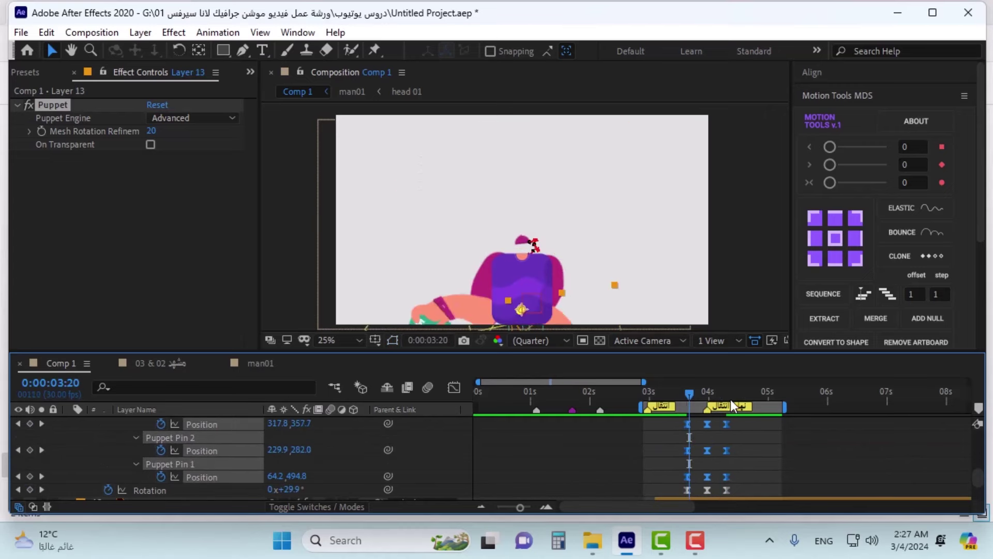
pyautogui.press('space')
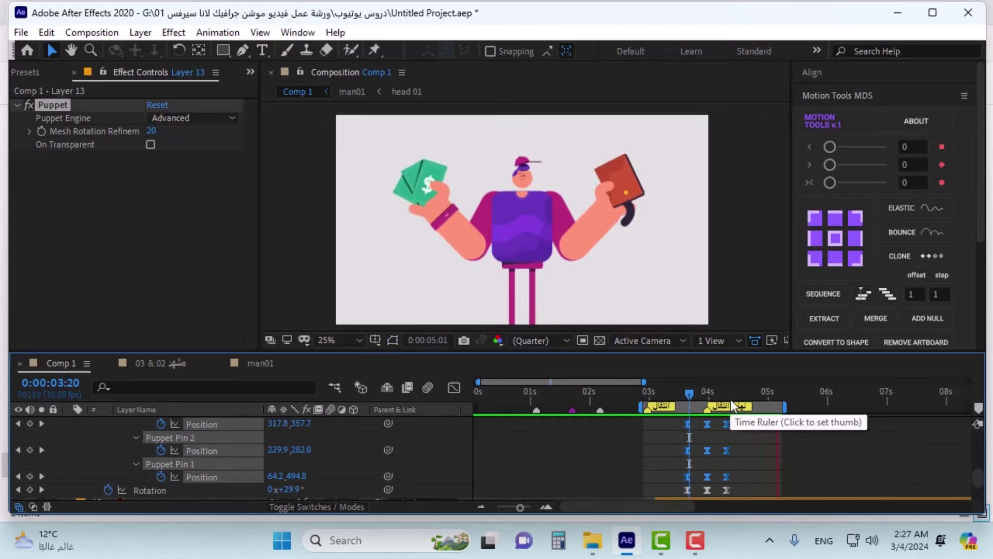
# - Delay all puppet pin and Rotation keyframes of Layer 13 and Layer 28 by two frames, and preview the offset
pyautogui.moveTo(738, 432); pyautogui.dragTo(710, 477)
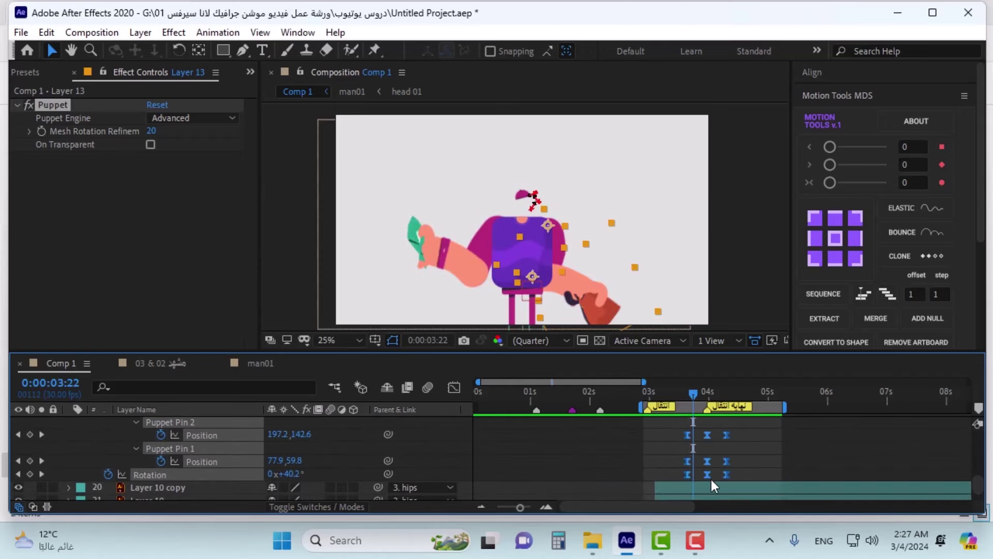
pyautogui.press('space')
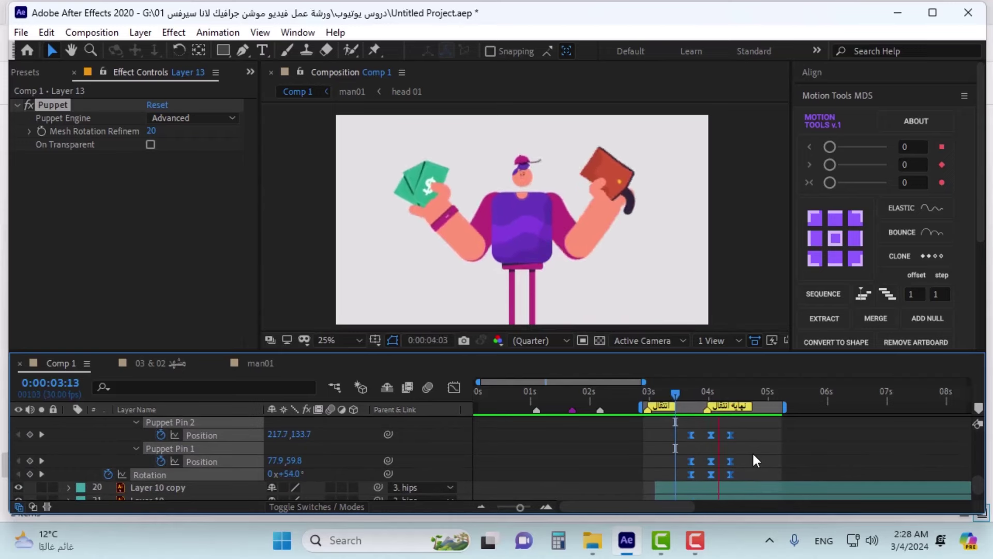
pyautogui.press('space')
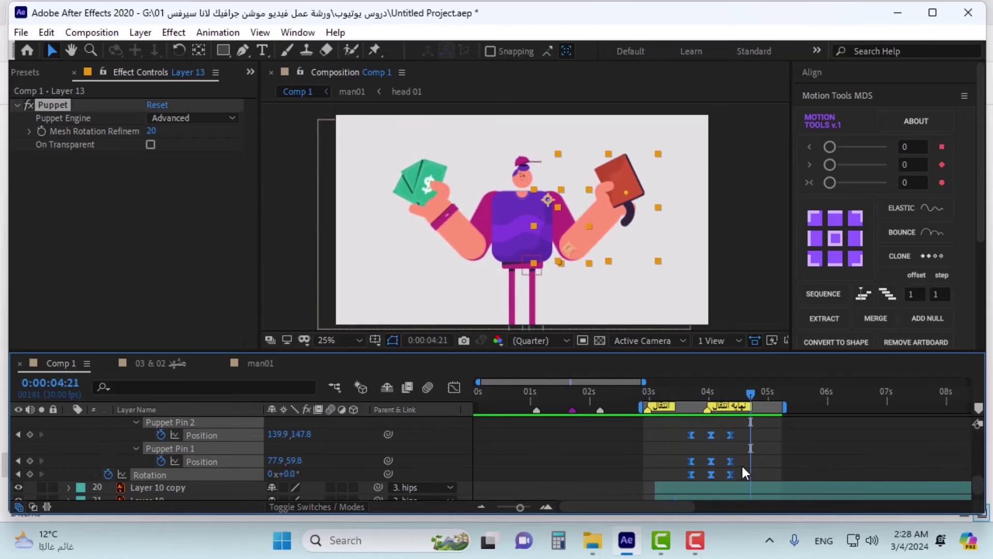
# - Move Layer 13 copy's puppet pin Position keyframes earlier, in line with its Rotation keyframes
pyautogui.scroll(-2, 731, 451)
pyautogui.scroll(4, 731, 451)
pyautogui.scroll(-5, 730, 449)
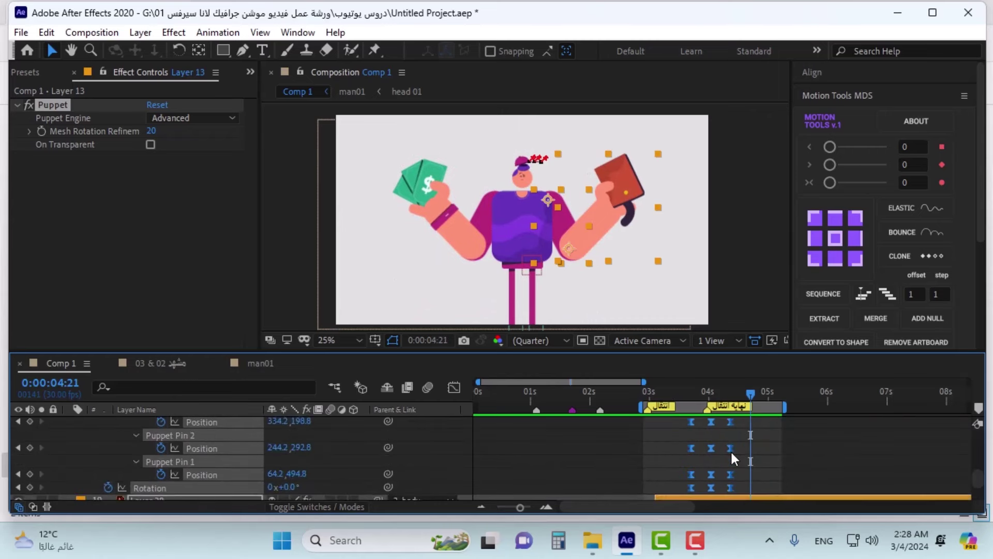
pyautogui.click(679, 489)
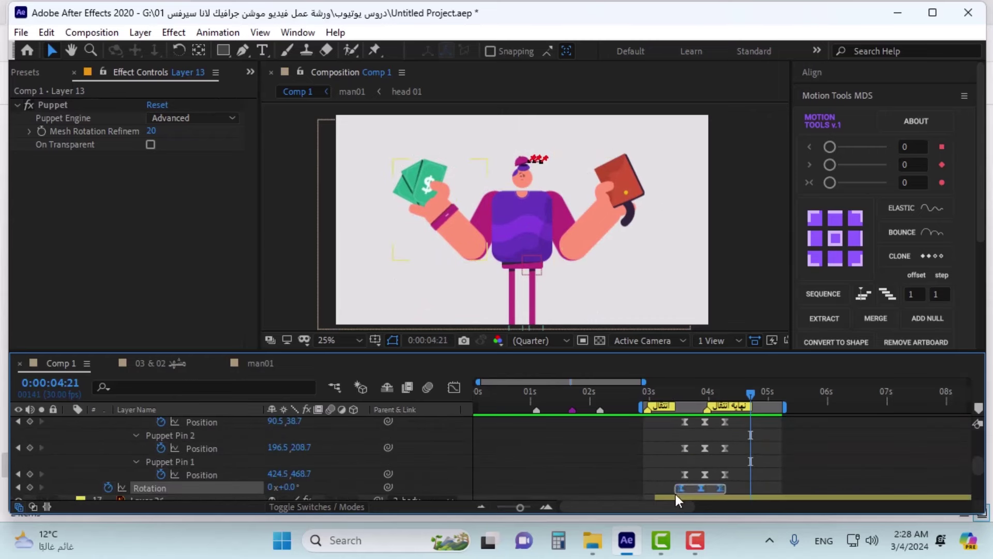
pyautogui.scroll(2, 740, 470)
pyautogui.scroll(-2, 740, 470)
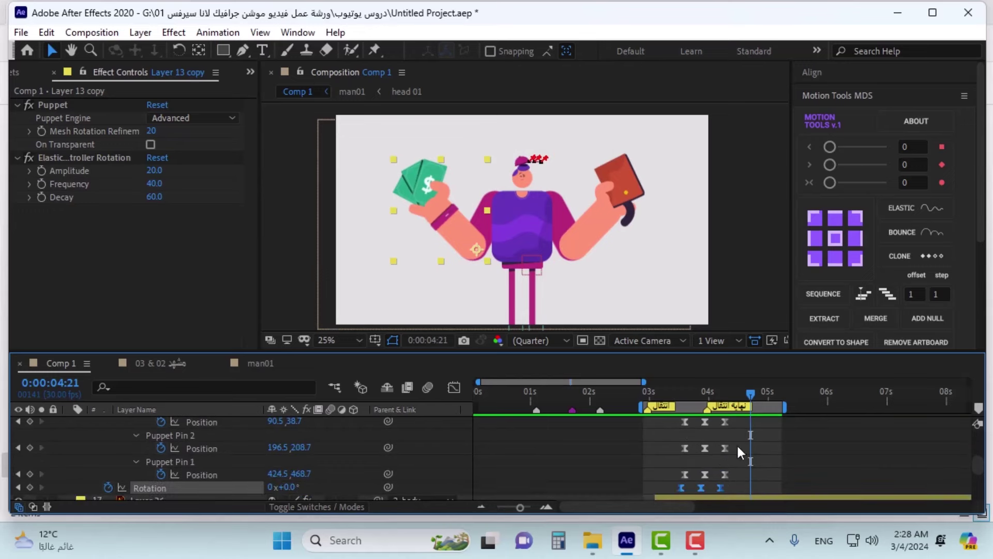
pyautogui.moveTo(737, 423); pyautogui.dragTo(681, 476)
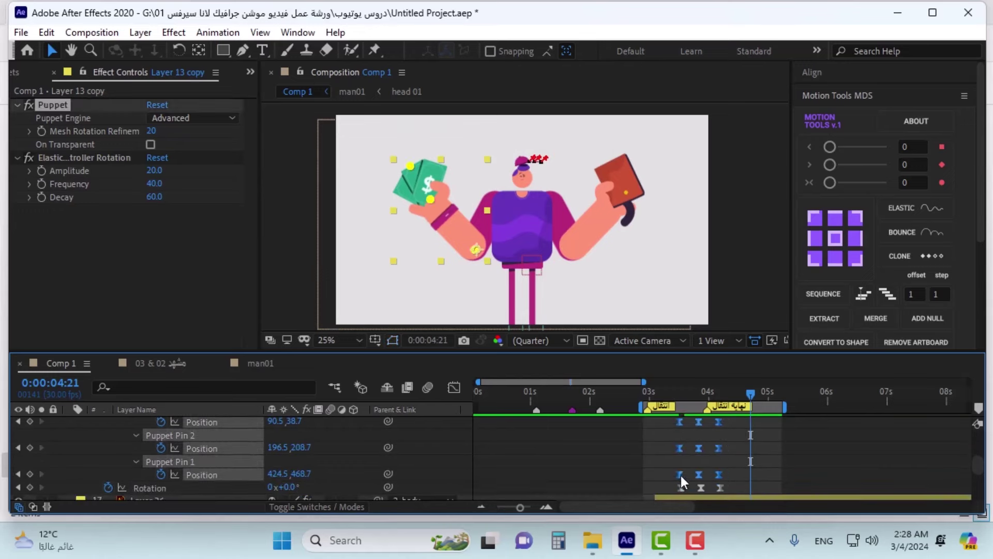
# - Move Layer 26's puppet pin Position keyframes earlier, in line with its Rotation keyframes
pyautogui.scroll(-3, 711, 475)
pyautogui.scroll(-1, 710, 473)
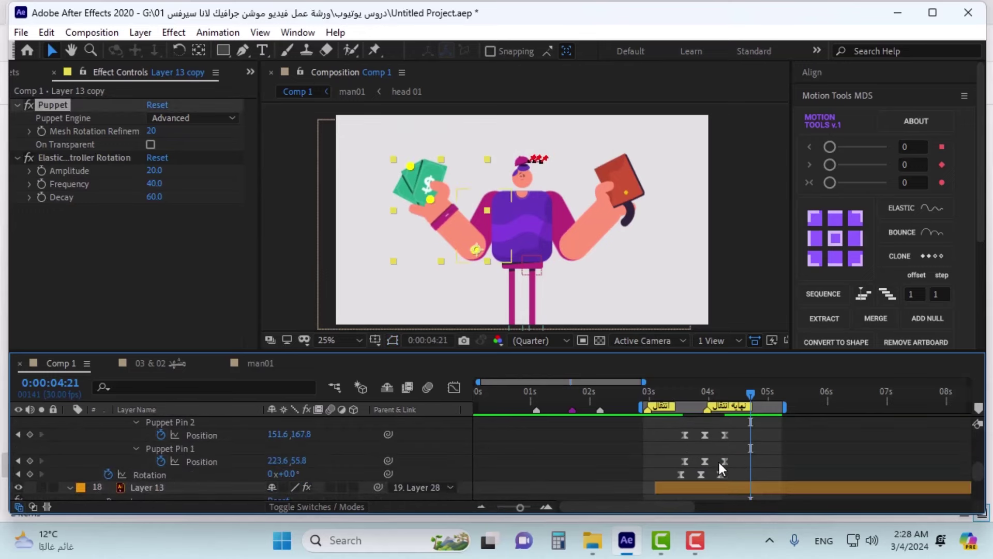
pyautogui.scroll(1, 724, 459)
pyautogui.moveTo(734, 439); pyautogui.dragTo(681, 462)
pyautogui.scroll(-1, 688, 473)
pyautogui.click(679, 464)
# - Fine-tune the money arm's puppet pin and Rotation keyframes so they start together at 0:00:03:16
pyautogui.scroll(1, 695, 463)
pyautogui.scroll(-1, 687, 463)
pyautogui.moveTo(680, 397); pyautogui.dragTo(668, 468)
pyautogui.scroll(4, 738, 447)
pyautogui.scroll(2, 738, 447)
pyautogui.scroll(-2, 737, 448)
pyautogui.moveTo(680, 455); pyautogui.dragTo(681, 458)
pyautogui.moveTo(690, 400)
pyautogui.mouseDown()
pyautogui.moveTo(711, 401)
pyautogui.moveTo(687, 402)
pyautogui.mouseUp()
pyautogui.moveTo(685, 460); pyautogui.dragTo(681, 462)
# - Preview the entrance and examine frame by frame how the wallet arm trails the money arm up to 0:00:04:03
pyautogui.click(676, 396)
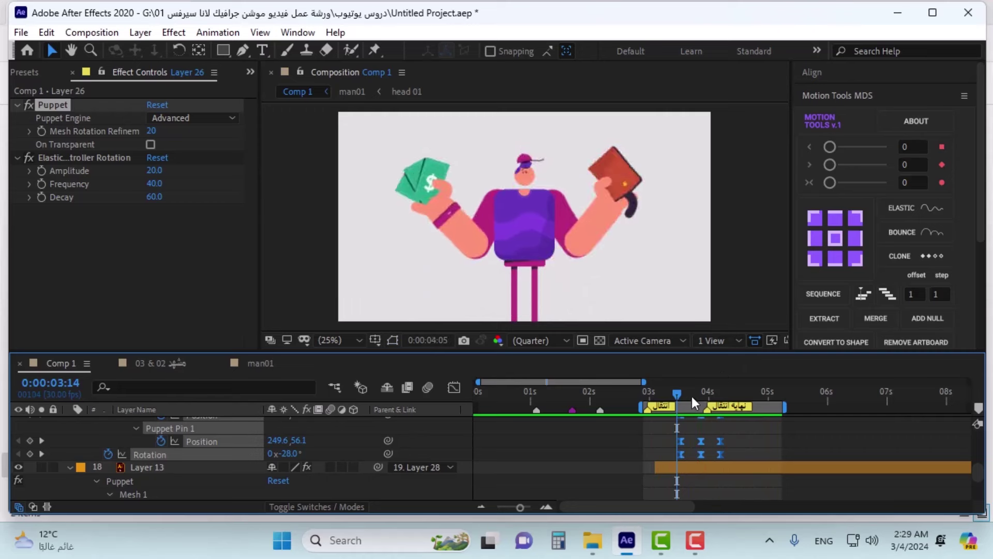
pyautogui.click(701, 397)
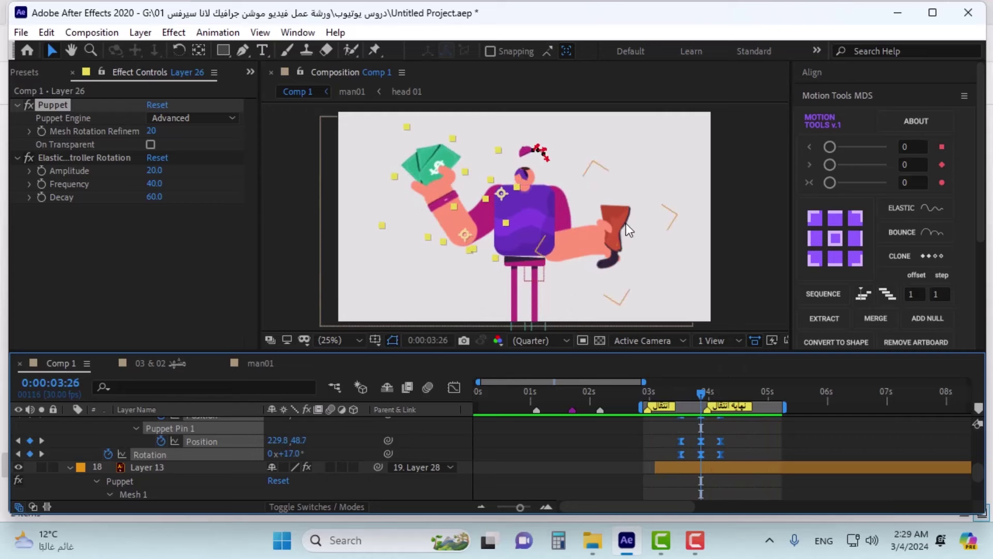
pyautogui.click(683, 397)
pyautogui.moveTo(685, 402); pyautogui.dragTo(701, 401)
pyautogui.moveTo(701, 393)
pyautogui.mouseDown()
pyautogui.moveTo(721, 396)
pyautogui.moveTo(690, 410)
pyautogui.moveTo(702, 407)
pyautogui.mouseUp()
pyautogui.click(589, 234)
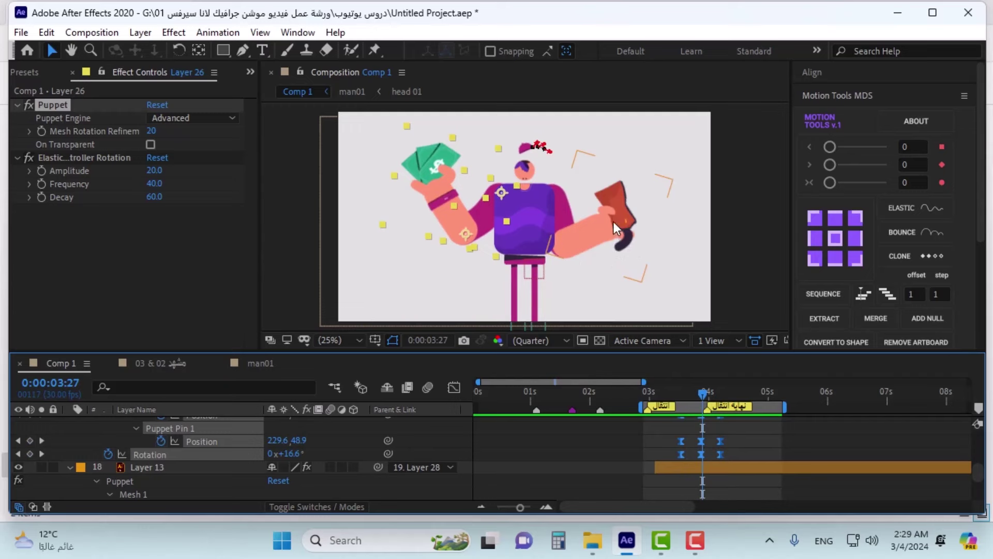
pyautogui.moveTo(703, 394)
pyautogui.mouseDown()
pyautogui.moveTo(688, 399)
pyautogui.moveTo(715, 396)
pyautogui.mouseUp()
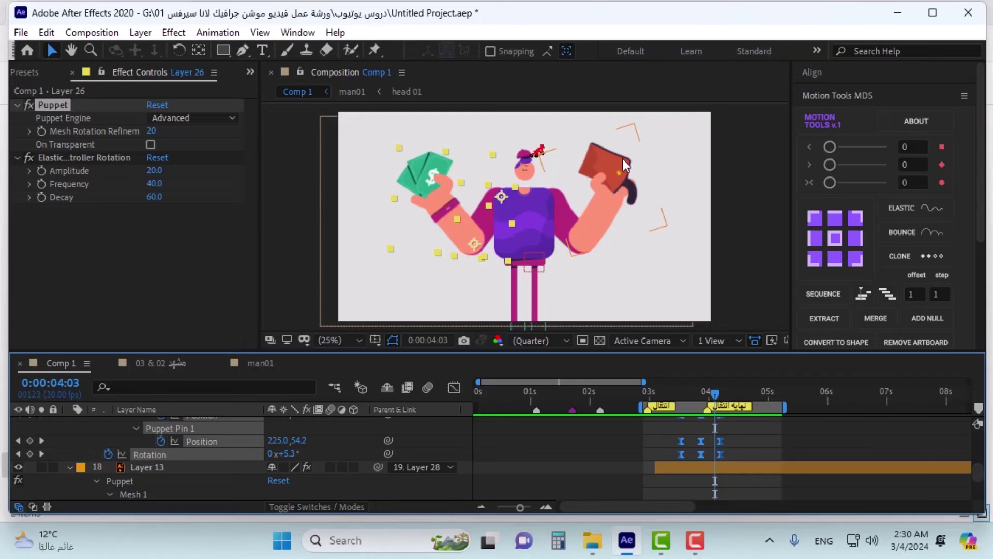
pyautogui.moveTo(688, 393); pyautogui.dragTo(697, 395)
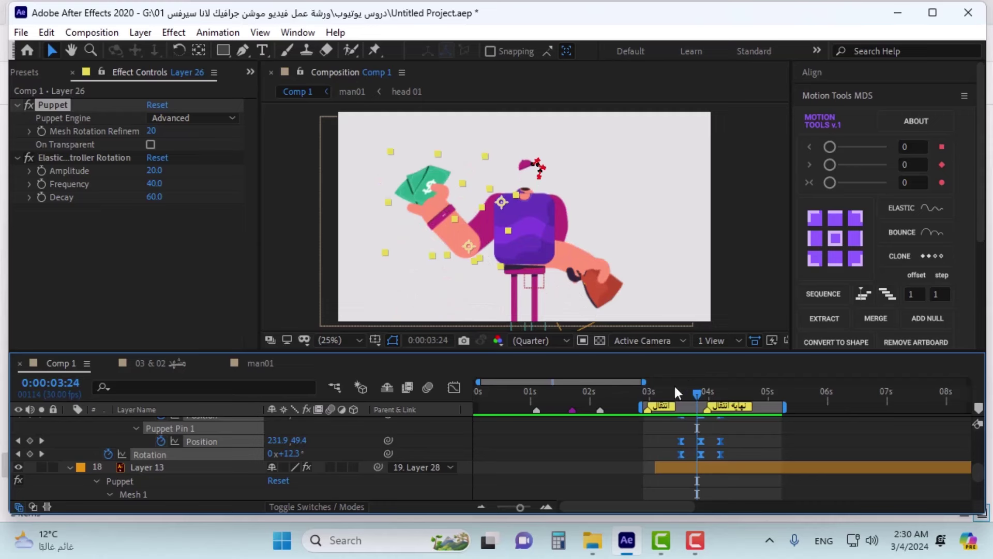
pyautogui.moveTo(681, 400)
pyautogui.mouseDown()
pyautogui.moveTo(660, 398)
pyautogui.moveTo(734, 397)
pyautogui.moveTo(677, 401)
pyautogui.moveTo(681, 414)
pyautogui.moveTo(707, 406)
pyautogui.moveTo(672, 403)
pyautogui.mouseUp()
pyautogui.scroll(15, 159, 469)
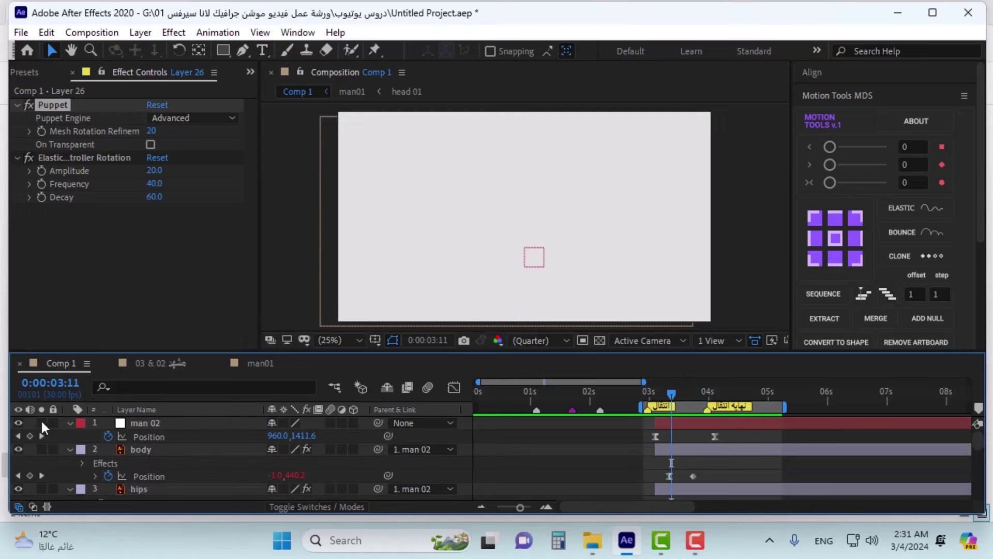
# - Show the man01, زرعه and مشهد01-01 layers again and compare the transition with the reference video
pyautogui.scroll(-10, 182, 446)
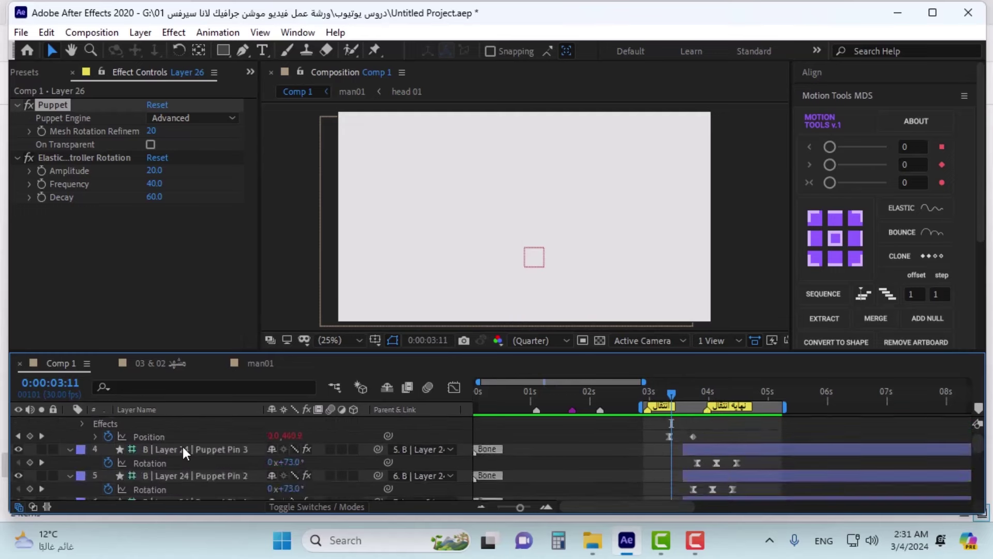
pyautogui.scroll(-2, 183, 445)
pyautogui.click(18, 439)
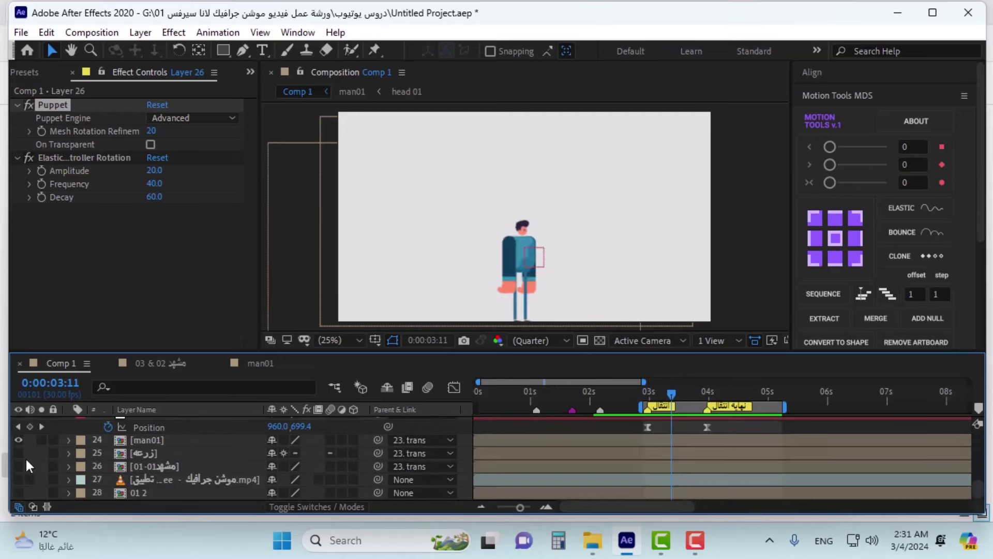
pyautogui.click(18, 454)
pyautogui.click(19, 465)
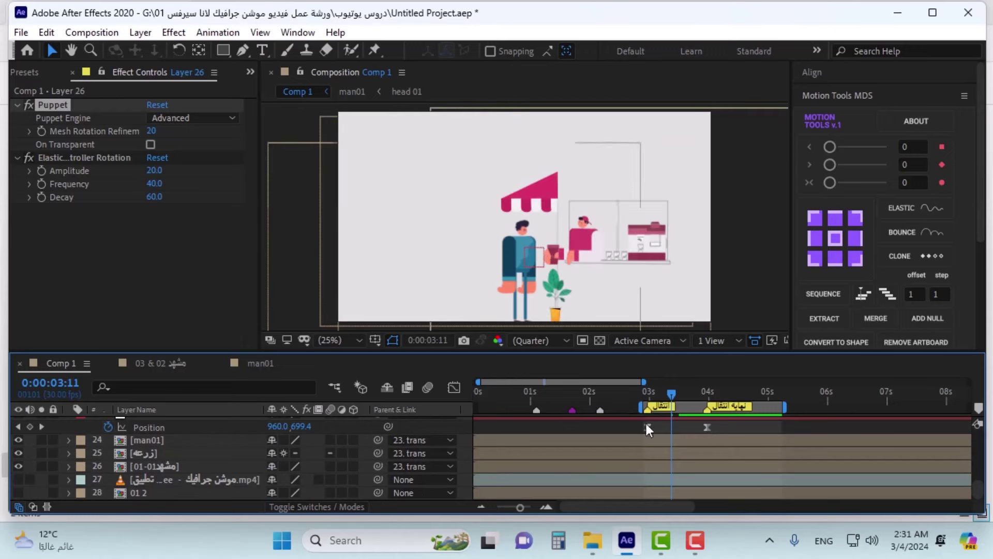
pyautogui.moveTo(671, 393); pyautogui.dragTo(704, 380)
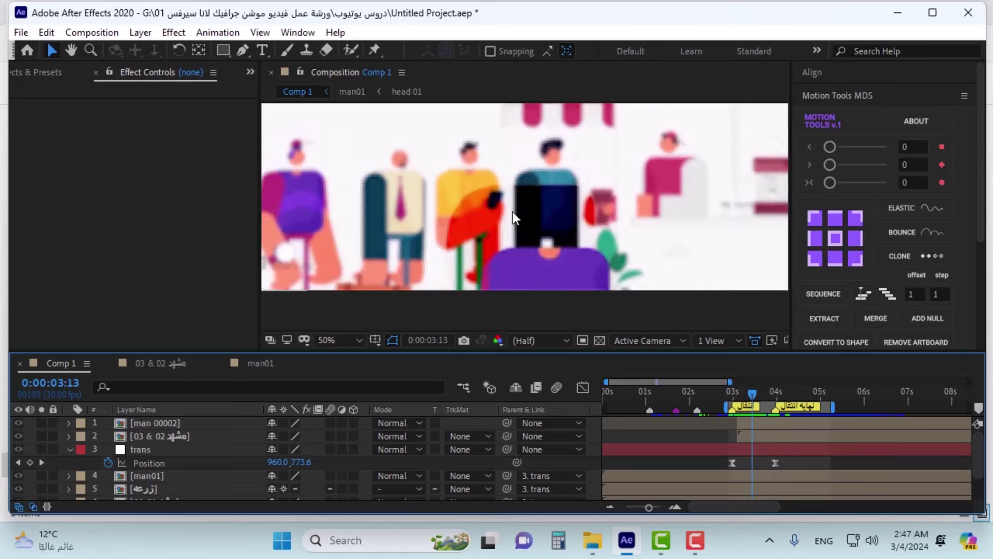
pyautogui.scroll(-2, 559, 227)
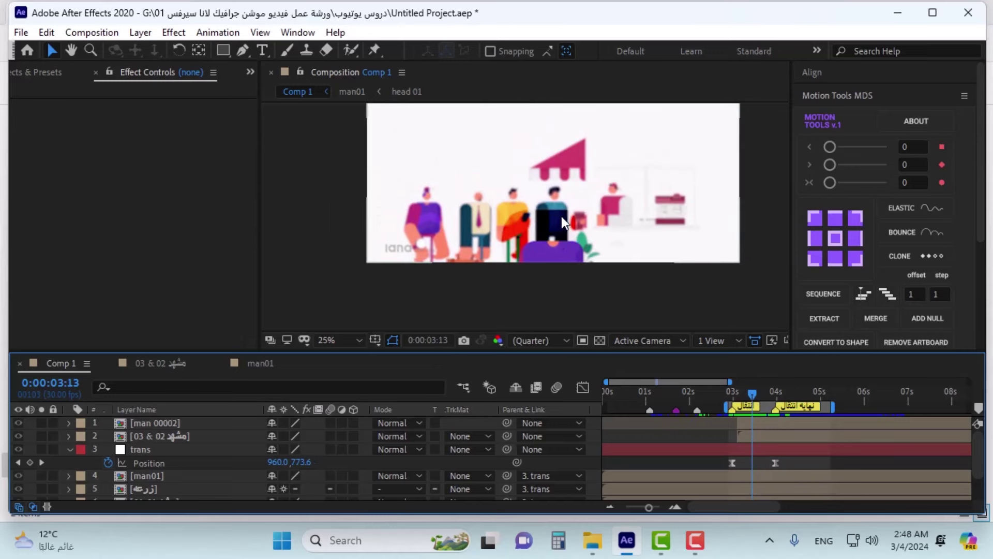
pyautogui.moveTo(746, 395); pyautogui.dragTo(756, 392)
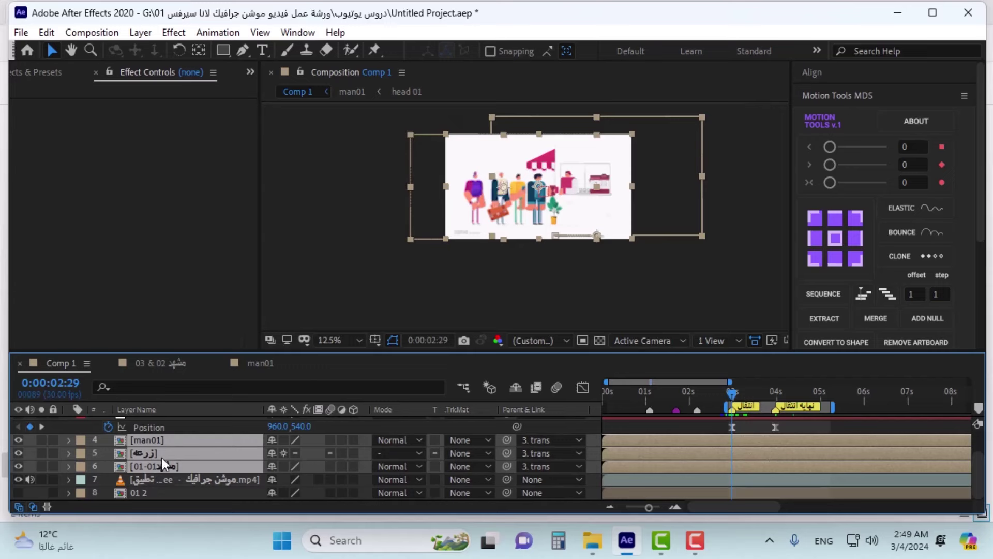
# - Remove the parent link from the man01, زرعه and مشهد01-01 layers
pyautogui.click(192, 468)
pyautogui.keyDown('shift'); pyautogui.click(176, 439); pyautogui.keyUp('shift')
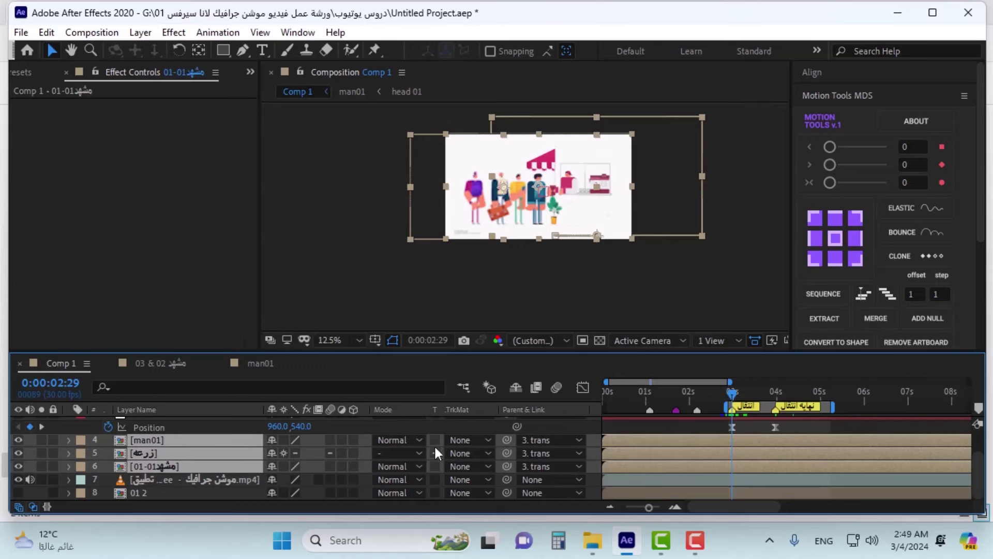
pyautogui.click(538, 441)
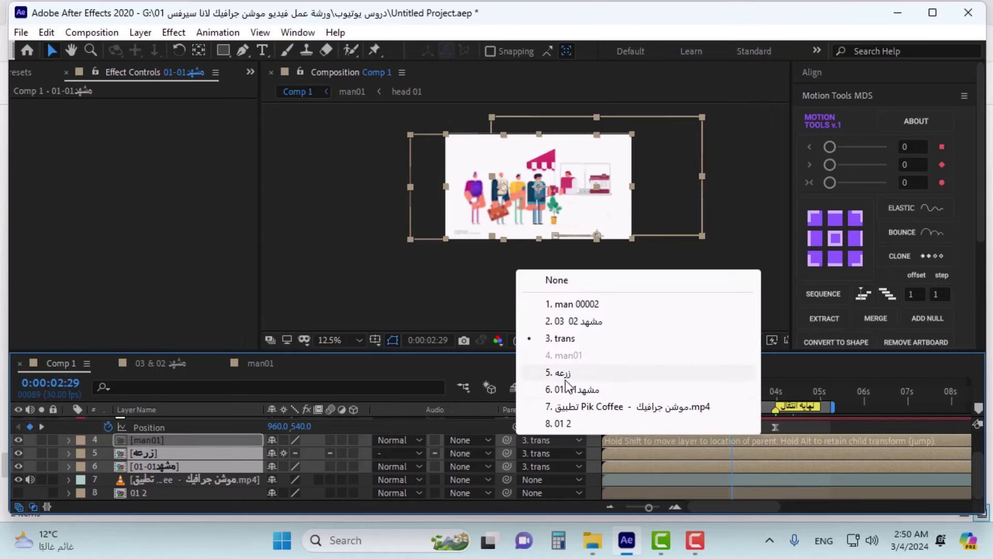
pyautogui.click(556, 281)
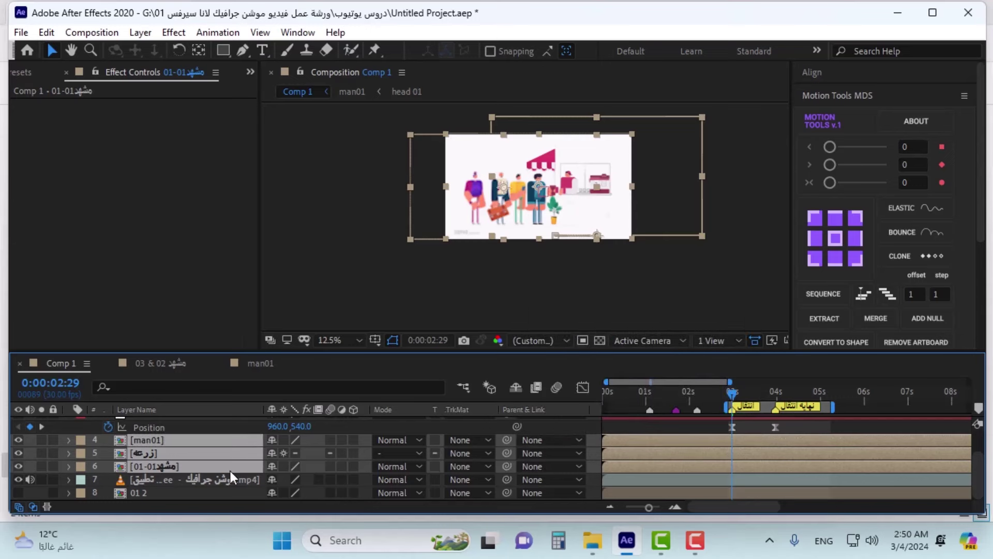
# - Pre-compose the three selected layers as scene01 and parent the new layer to the trans null
pyautogui.hotkey('ctrl', 'shift', 'c')
pyautogui.write('s')
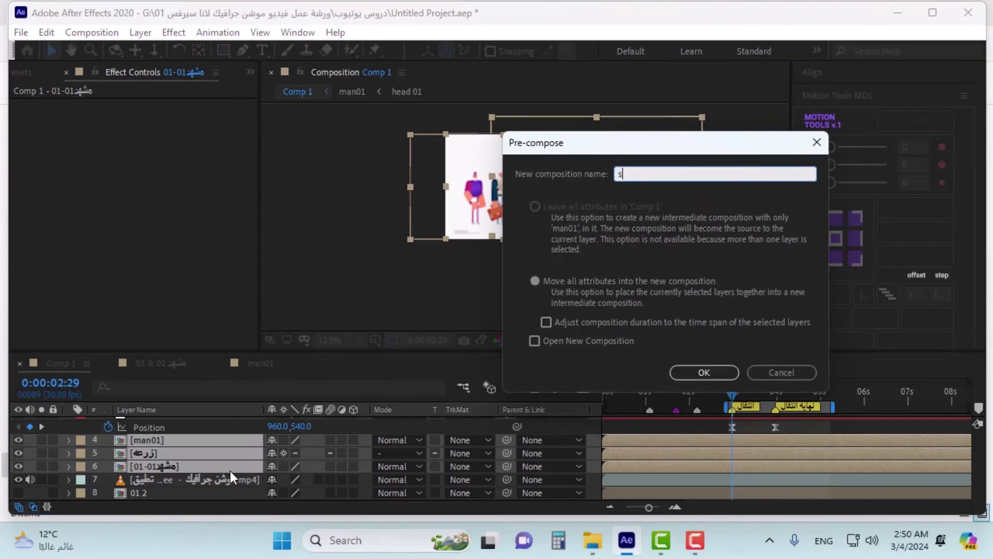
pyautogui.write('cene01')
pyautogui.press('Return')
pyautogui.moveTo(505, 466); pyautogui.dragTo(136, 440)
pyautogui.click(150, 443)
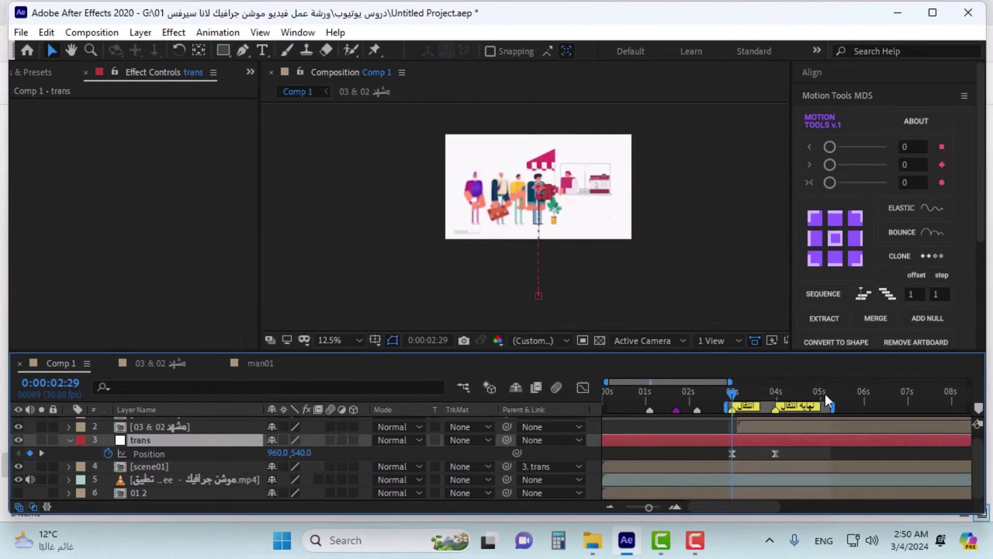
# - Hide and mute the reference video layer and check the transition without it
pyautogui.moveTo(731, 392); pyautogui.dragTo(759, 384)
pyautogui.click(16, 479)
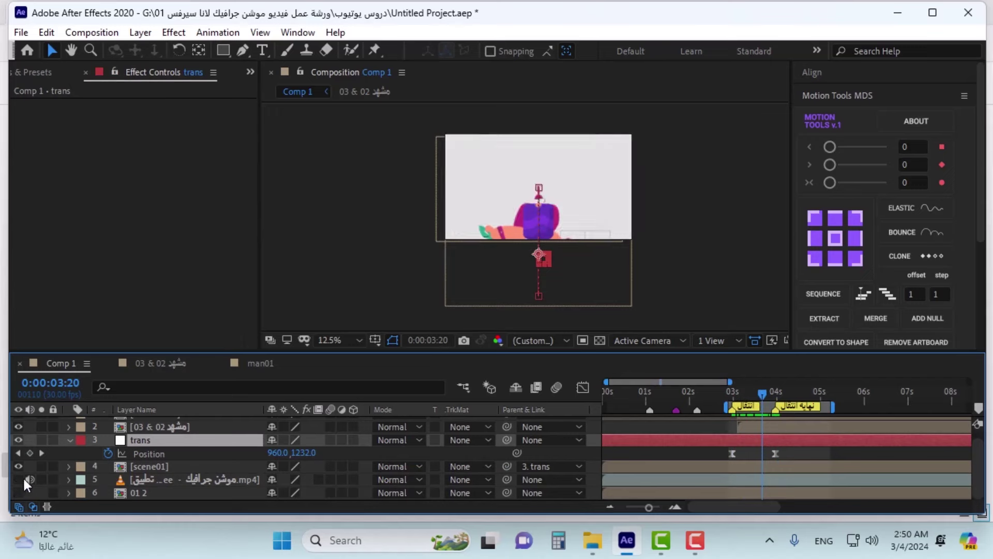
pyautogui.click(20, 479)
pyautogui.click(31, 480)
pyautogui.click(19, 479)
pyautogui.moveTo(734, 393); pyautogui.dragTo(758, 383)
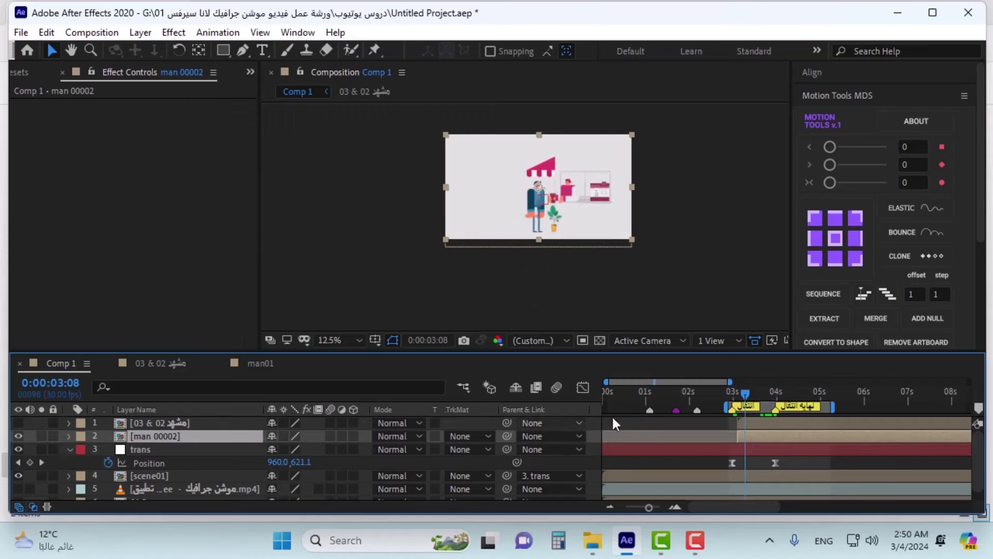
# - Duplicate the man 00002 layer, shift the lower copy slightly earlier and check the offset at 0:00:03:18
pyautogui.hotkey('ctrl', 'd')
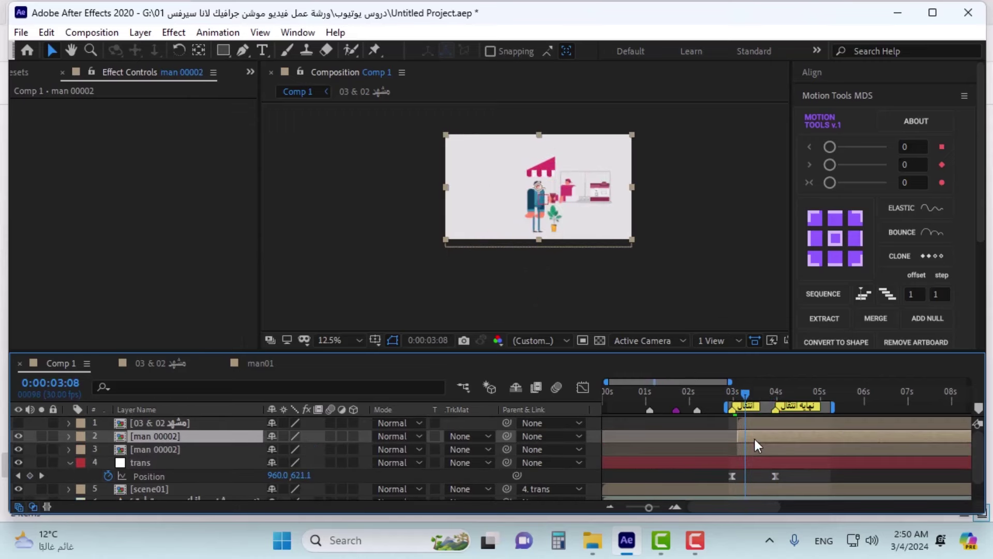
pyautogui.click(753, 446)
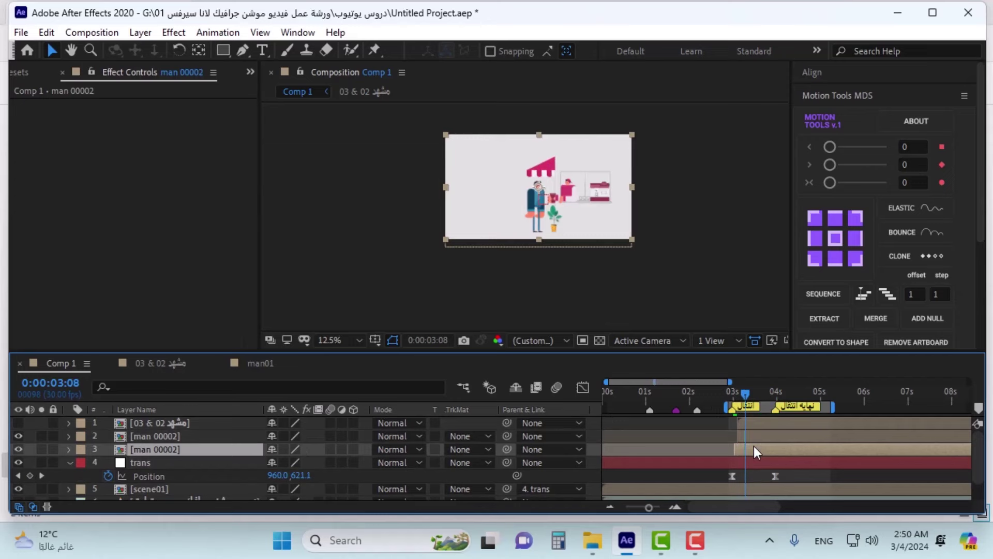
pyautogui.click(735, 393)
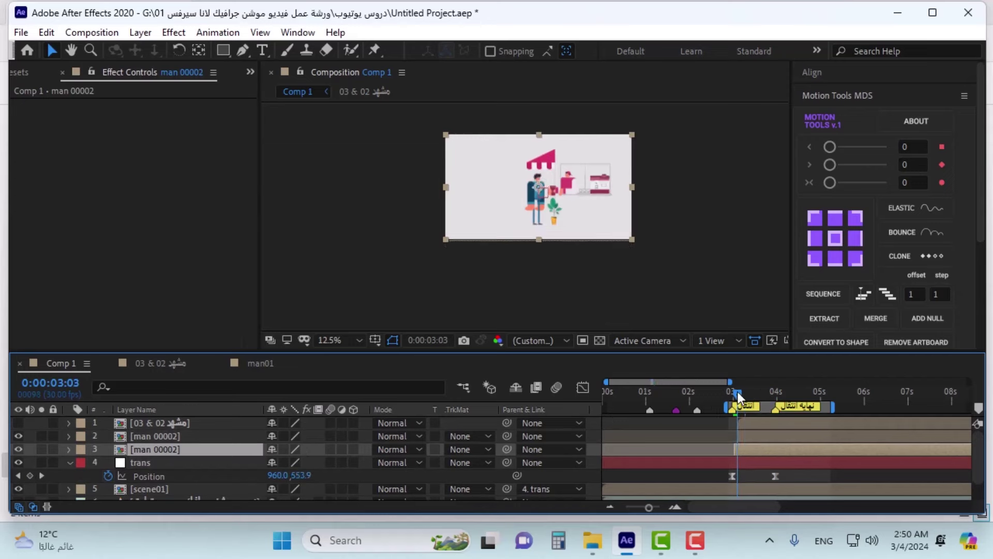
pyautogui.moveTo(734, 397); pyautogui.dragTo(759, 384)
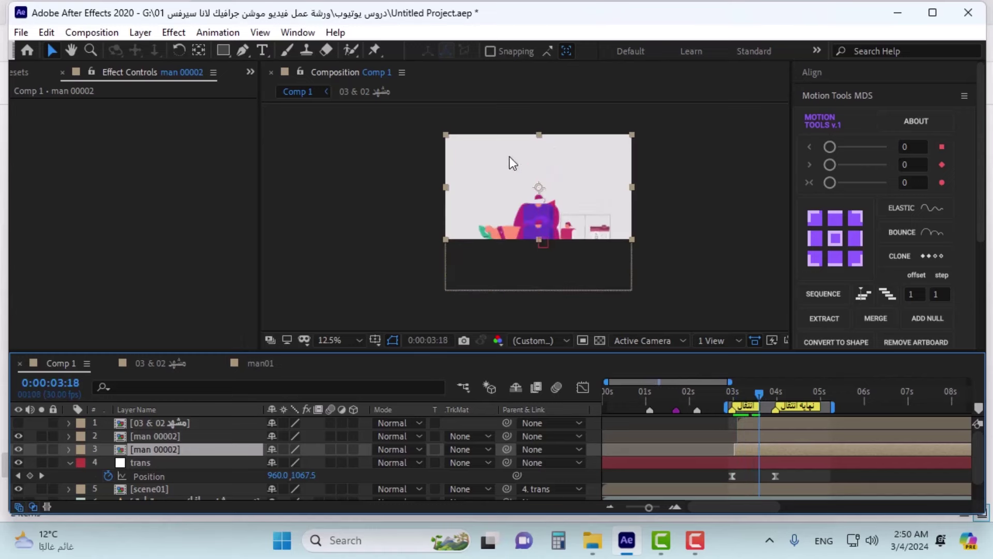
pyautogui.scroll(1, 510, 162)
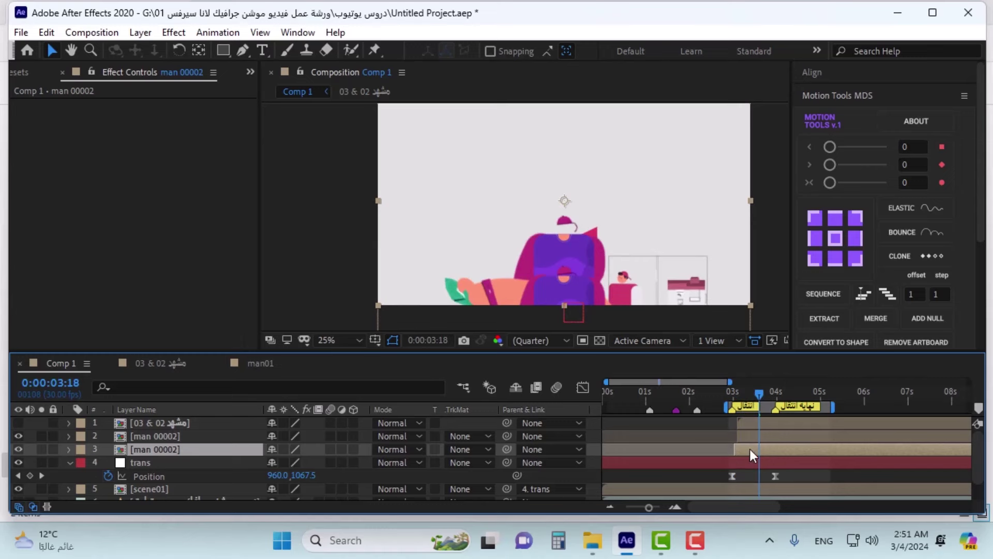
# - Duplicate the shifted man 00002 layer and apply a Fill effect to the bottom copy
pyautogui.hotkey('ctrl', 'd')
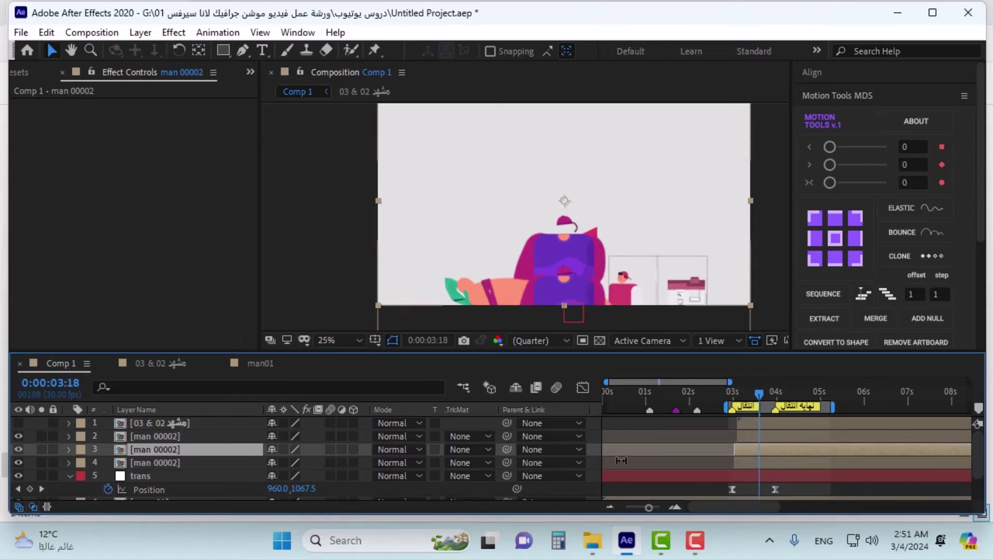
pyautogui.keyDown('shift'); pyautogui.click(752, 461); pyautogui.keyUp('shift')
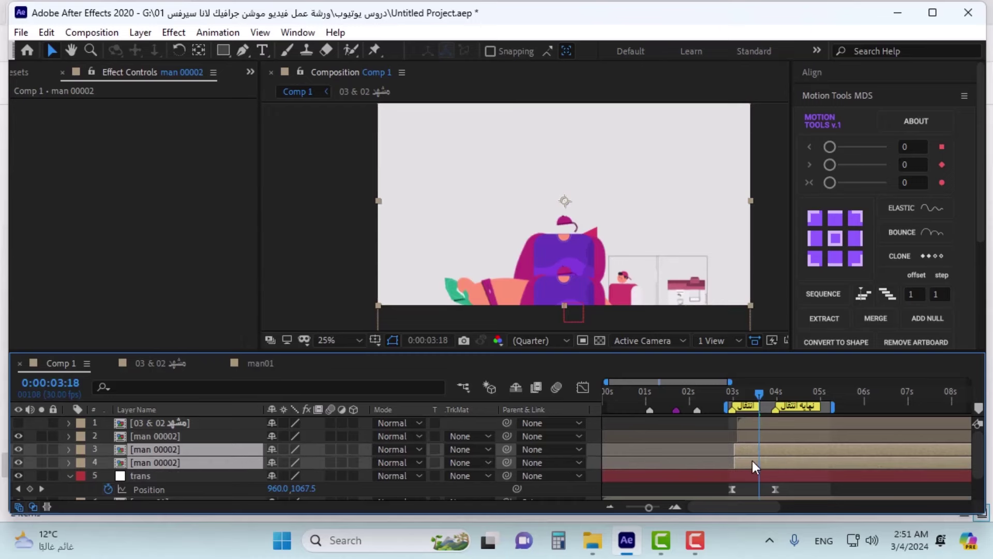
pyautogui.click(279, 110)
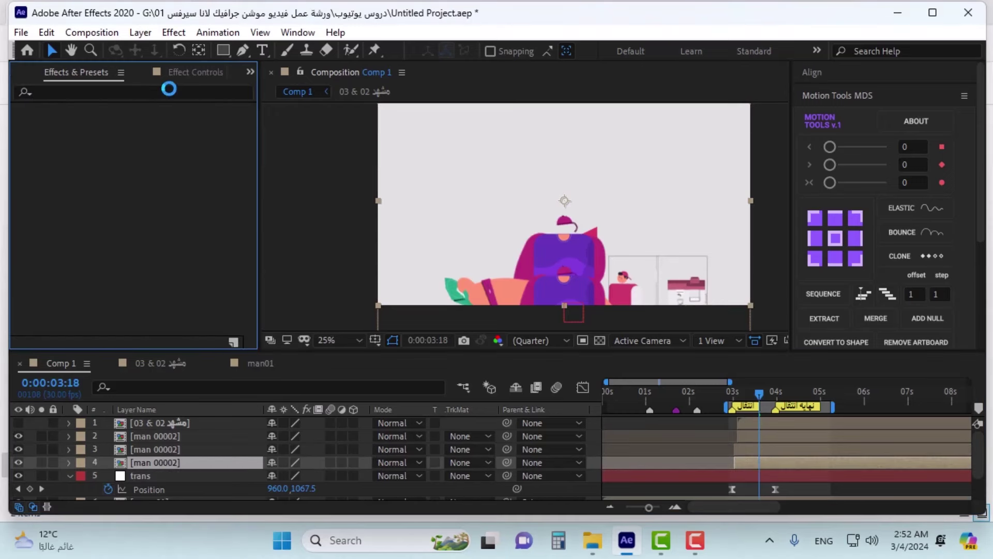
pyautogui.click(169, 92)
pyautogui.write('fill')
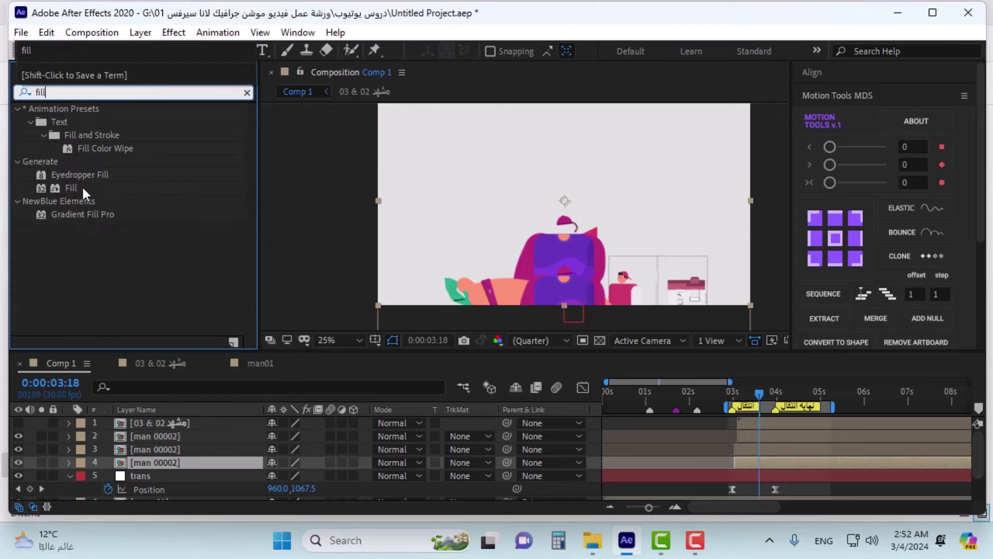
pyautogui.doubleClick(83, 189)
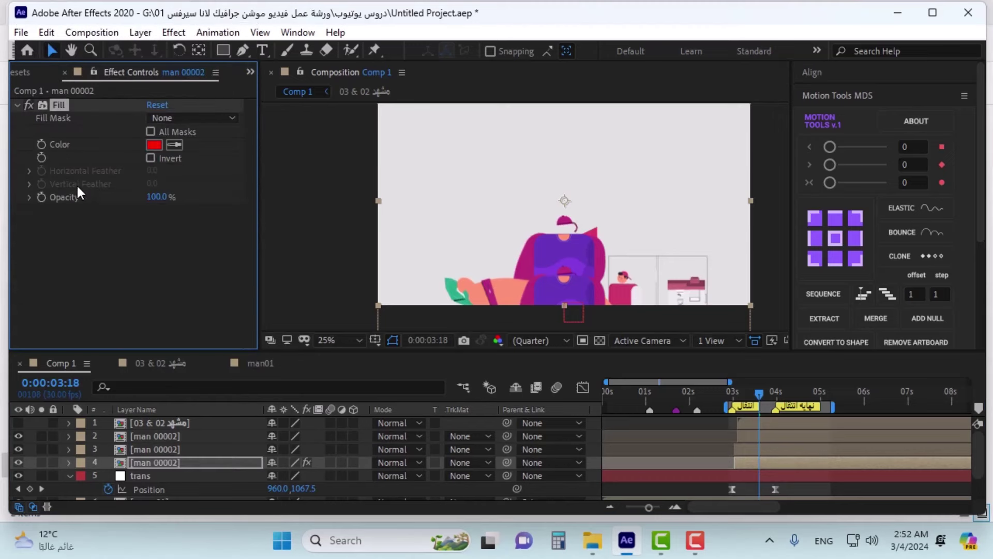
# - Set the bottom copy's Fill color to black (000000)
pyautogui.click(154, 145)
pyautogui.moveTo(612, 333); pyautogui.dragTo(570, 484)
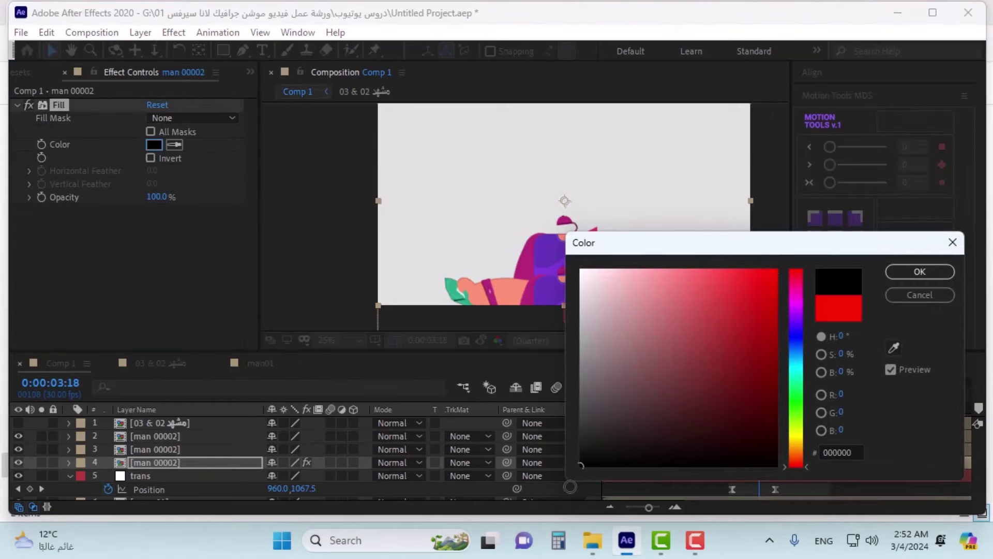
pyautogui.press('Return')
pyautogui.click(231, 450)
pyautogui.click(217, 462)
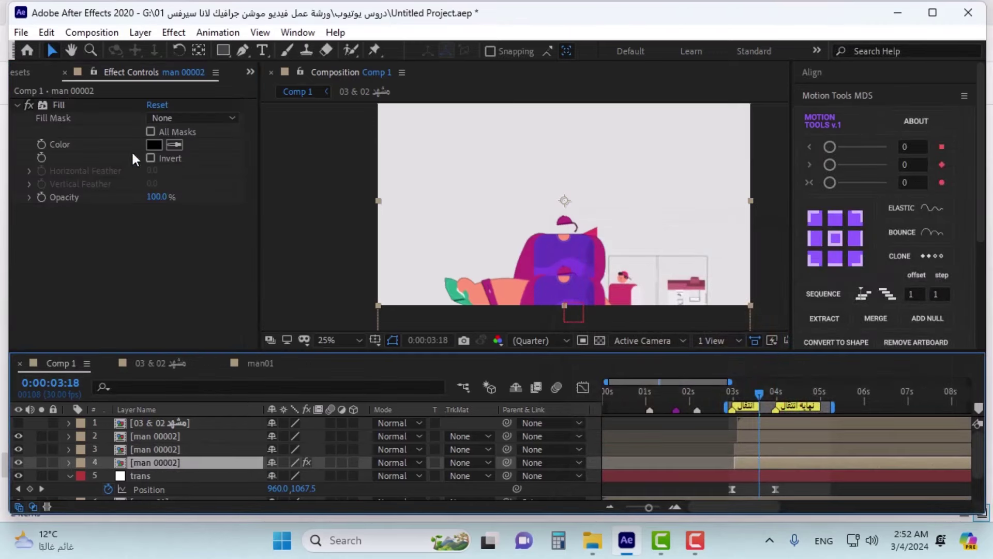
# - Copy the black Fill effect to the middle man 00002 layer and hide that layer
pyautogui.click(59, 105)
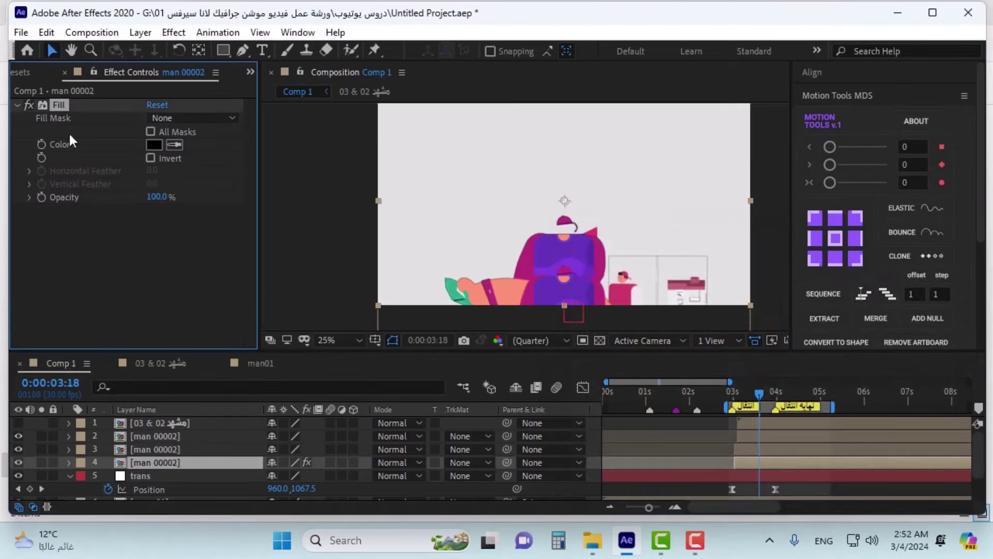
pyautogui.click(159, 452)
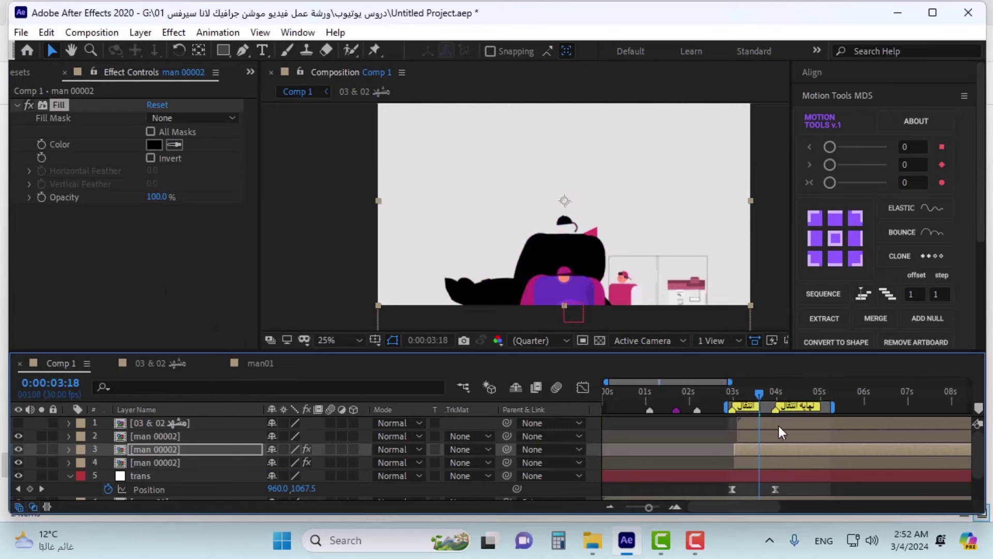
pyautogui.click(18, 449)
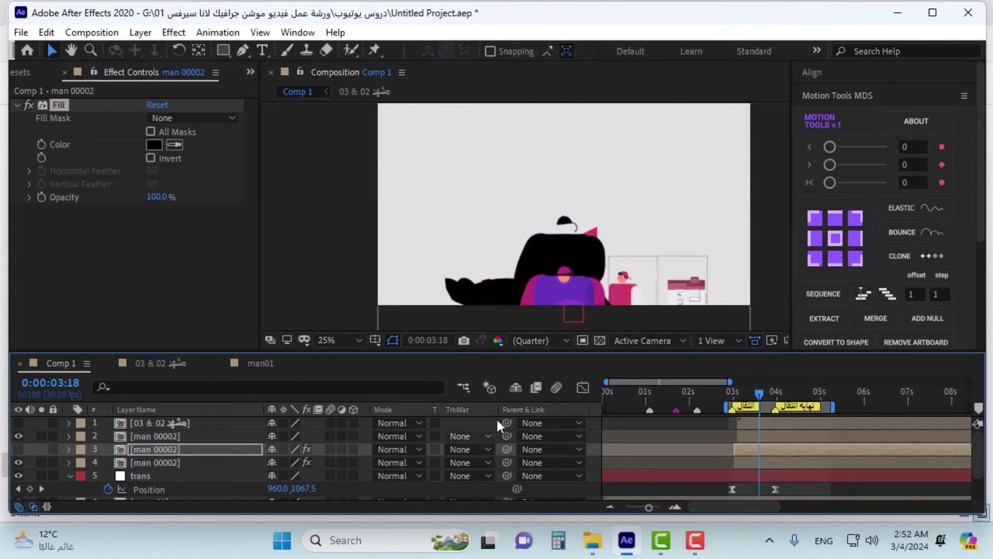
# - Lower the bottom man 00002 copy's Opacity to 10% to form a soft shadow
pyautogui.click(755, 463)
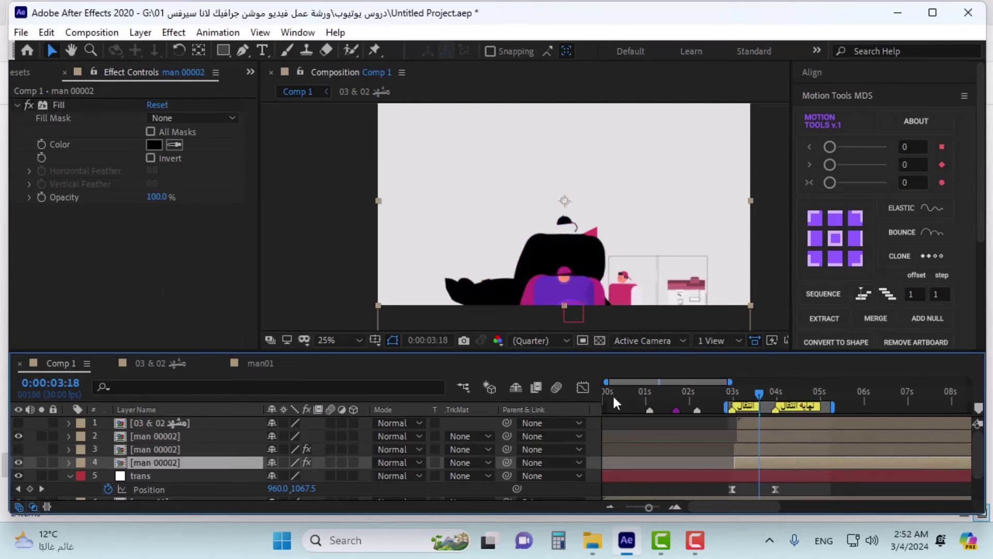
pyautogui.press('t')
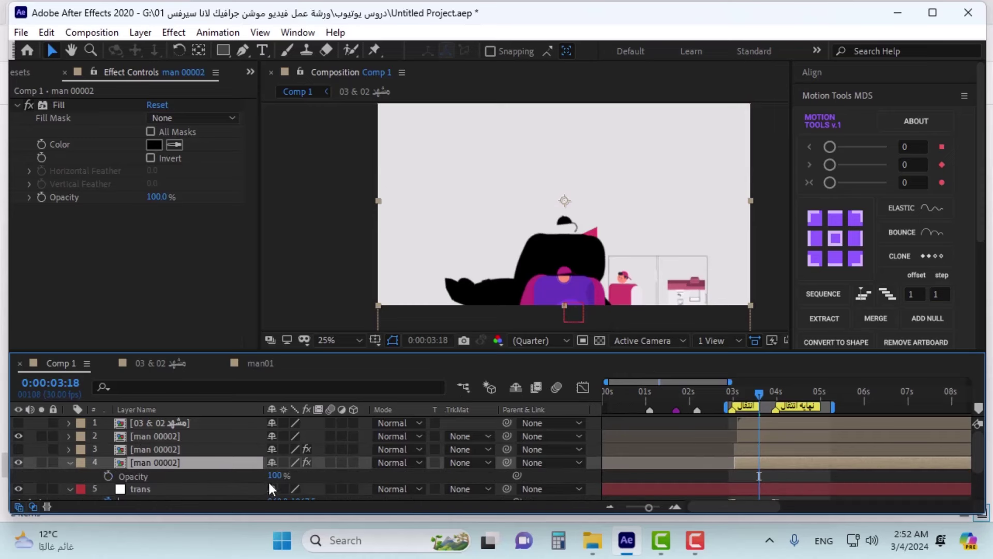
pyautogui.moveTo(271, 485); pyautogui.dragTo(198, 481)
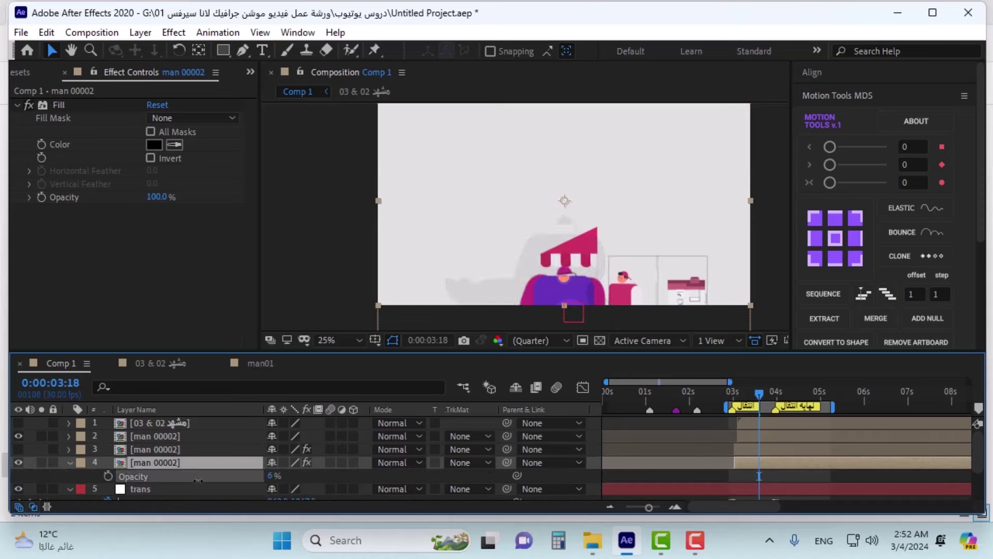
pyautogui.click(271, 475)
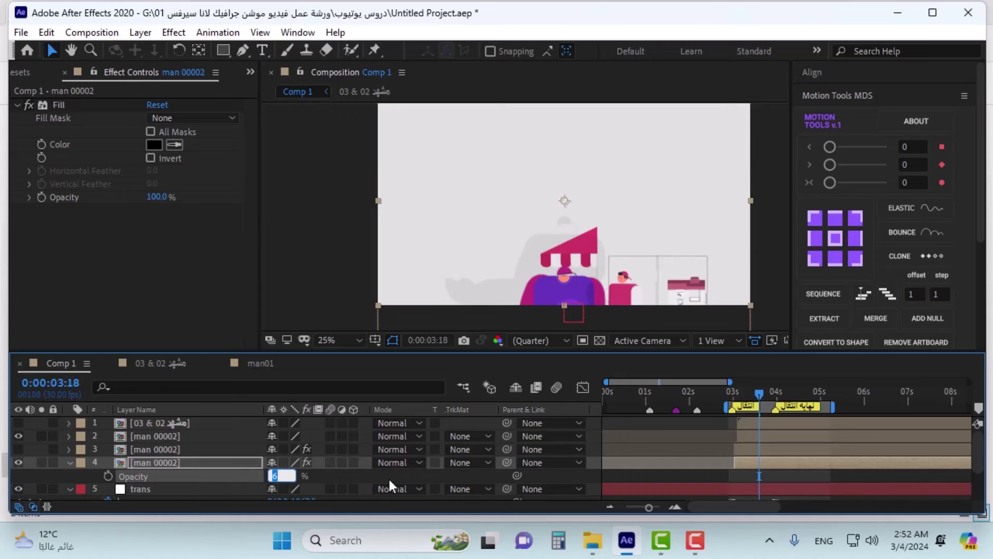
pyautogui.write('10')
pyautogui.press('Return')
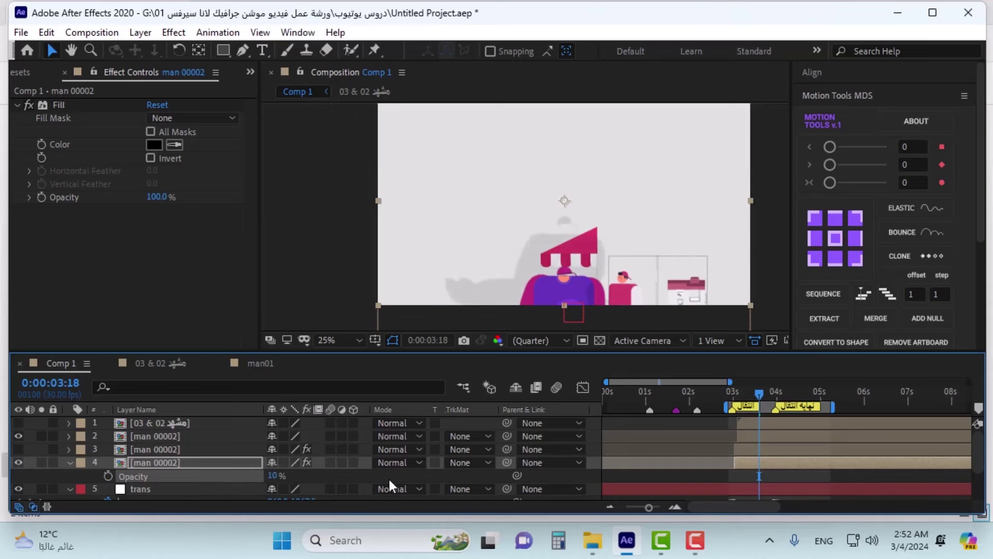
# - Shift both black man 00002 copies earlier in time so the shadow separates from the character
pyautogui.keyDown('ctrl'); pyautogui.click(162, 451); pyautogui.keyUp('ctrl')
pyautogui.hotkey('alt', 'pageup')
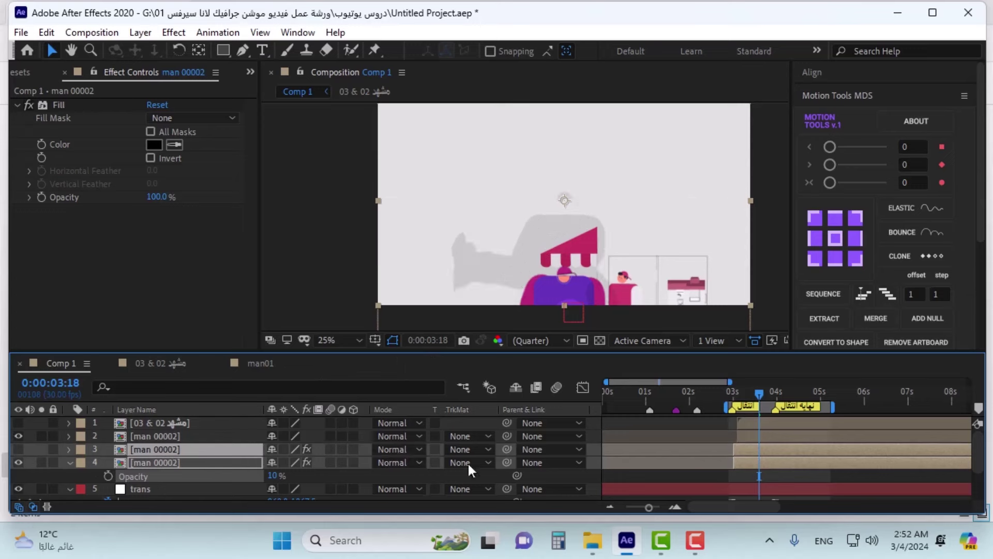
pyautogui.click(774, 472)
pyautogui.click(754, 466)
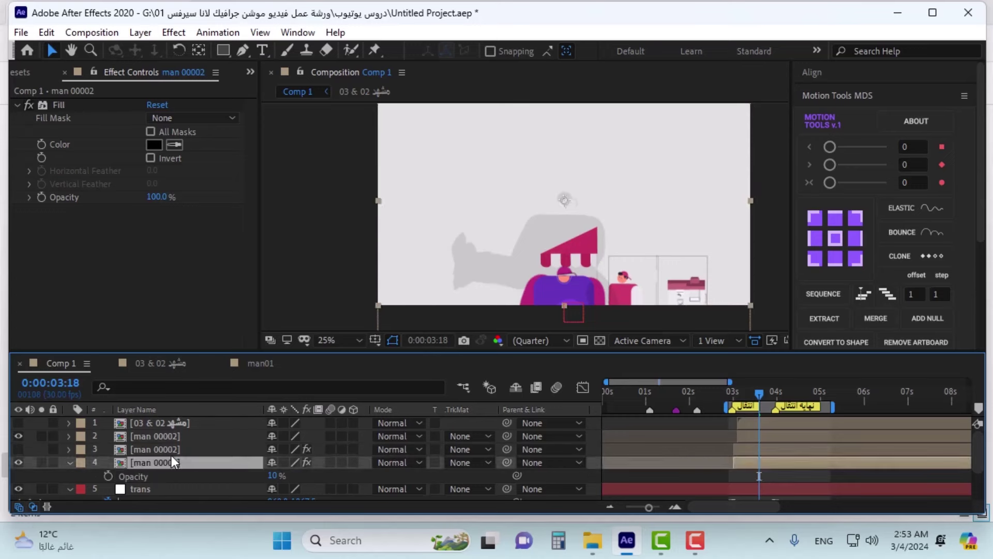
# - Show the middle black man 00002 copy, hide the bottom one, and place a duplicate of scene01 directly above the middle copy
pyautogui.click(161, 451)
pyautogui.click(20, 449)
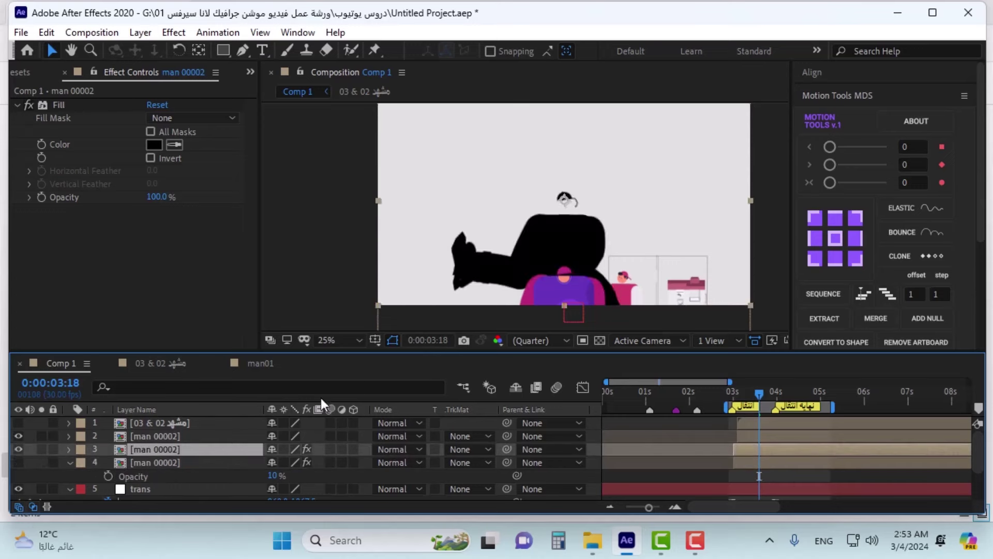
pyautogui.scroll(-2, 749, 454)
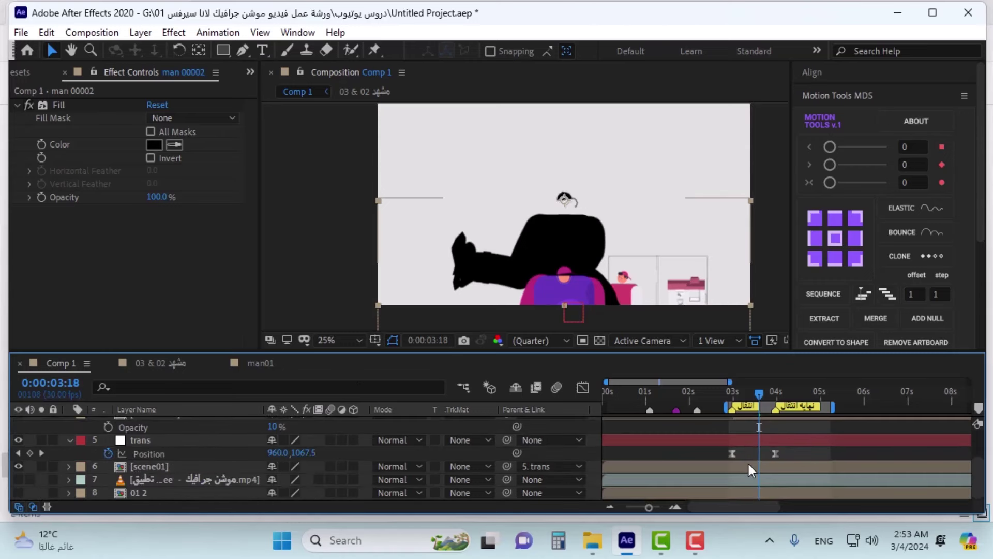
pyautogui.click(749, 463)
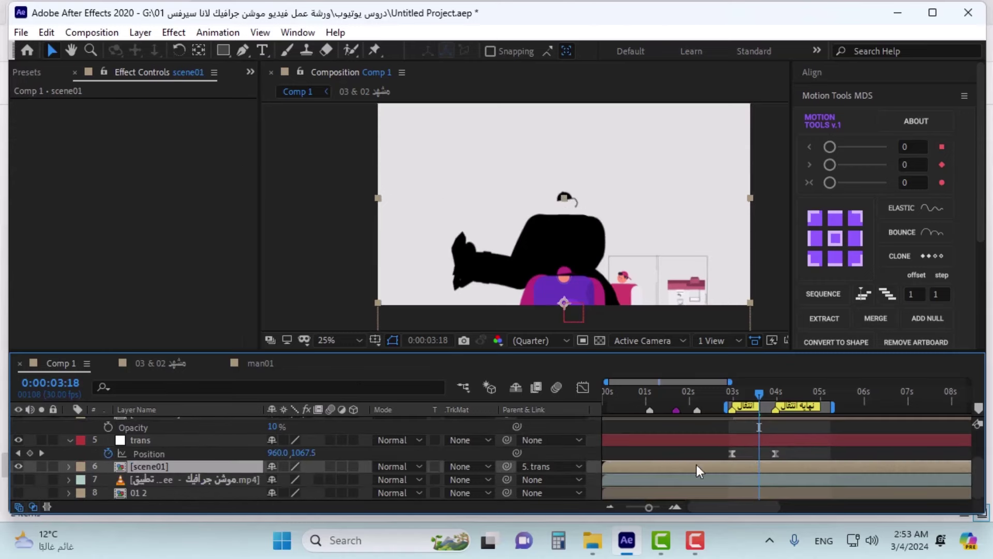
pyautogui.scroll(1, 693, 449)
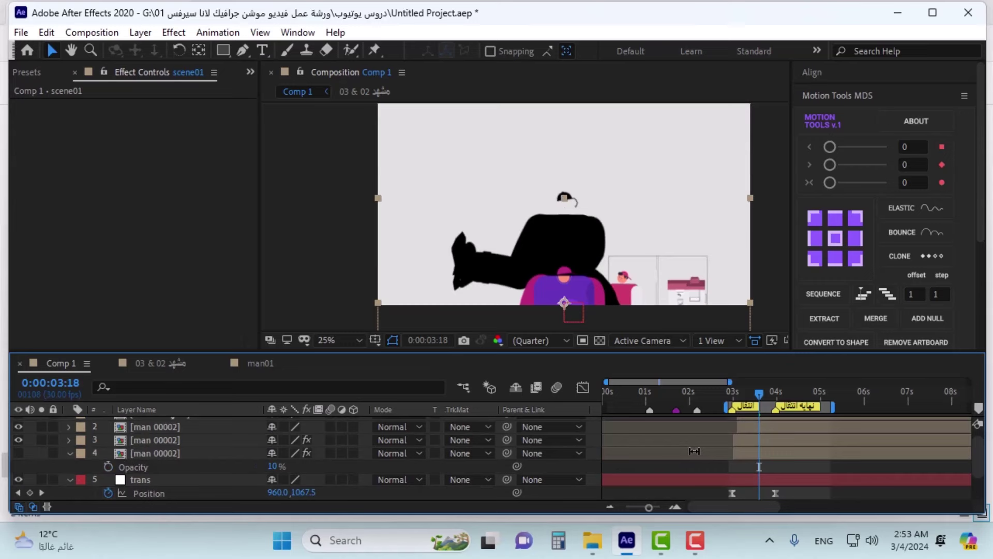
pyautogui.scroll(-1, 694, 451)
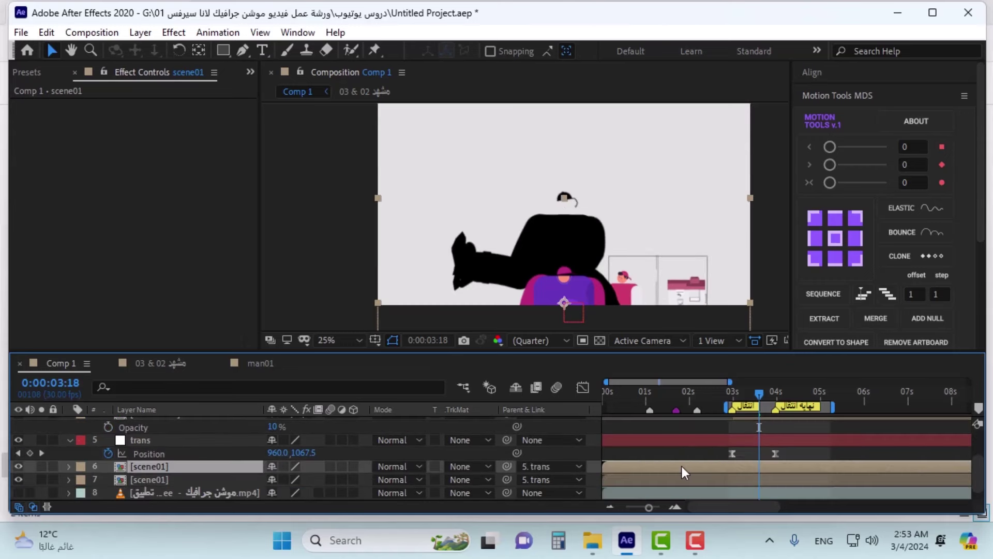
pyautogui.hotkey('ctrl', ']')
pyautogui.hotkey('ctrl', ']')
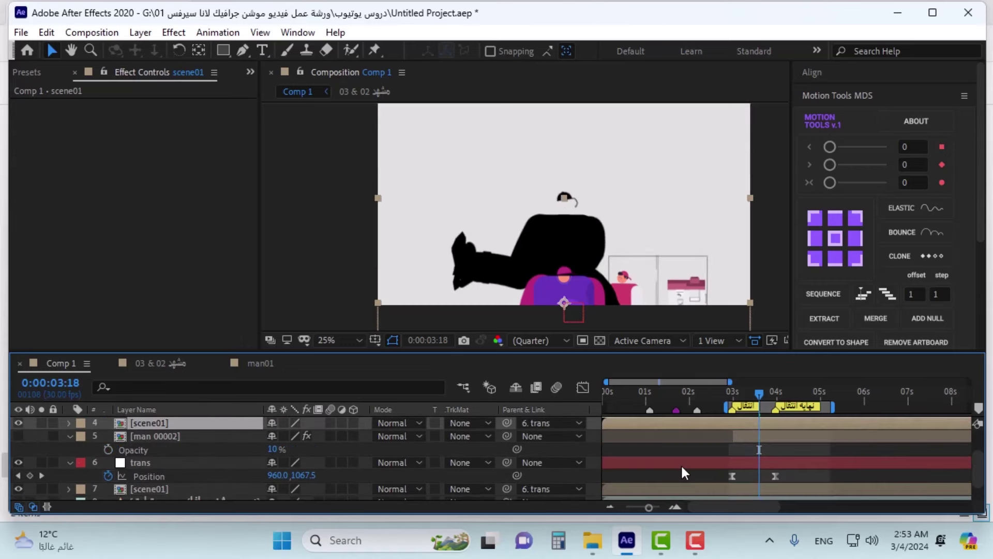
pyautogui.hotkey('ctrl', ']')
# - Set the middle black man 00002 copy's track matte to Alpha Matte "[scene01]" so the shadow is confined to the scene artwork
pyautogui.click(747, 433)
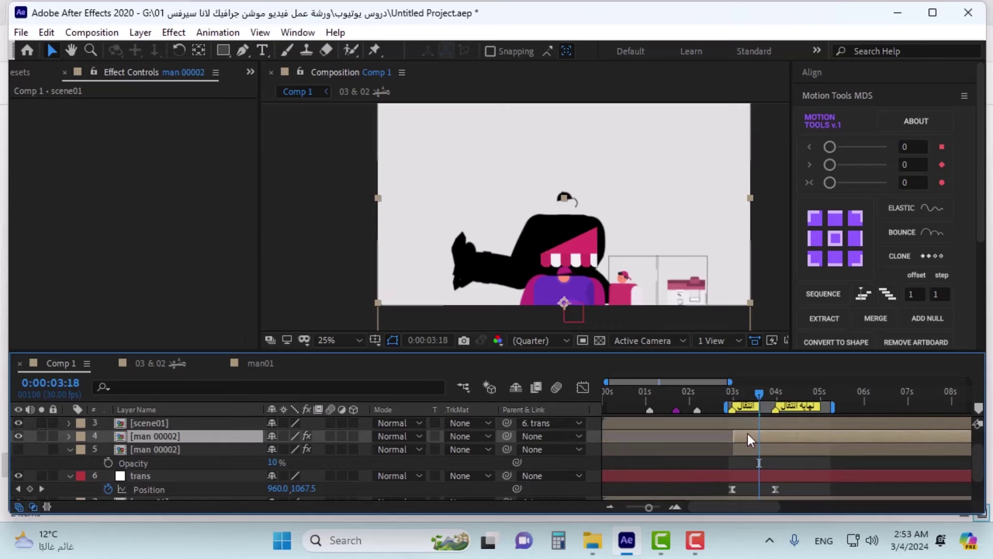
pyautogui.click(463, 438)
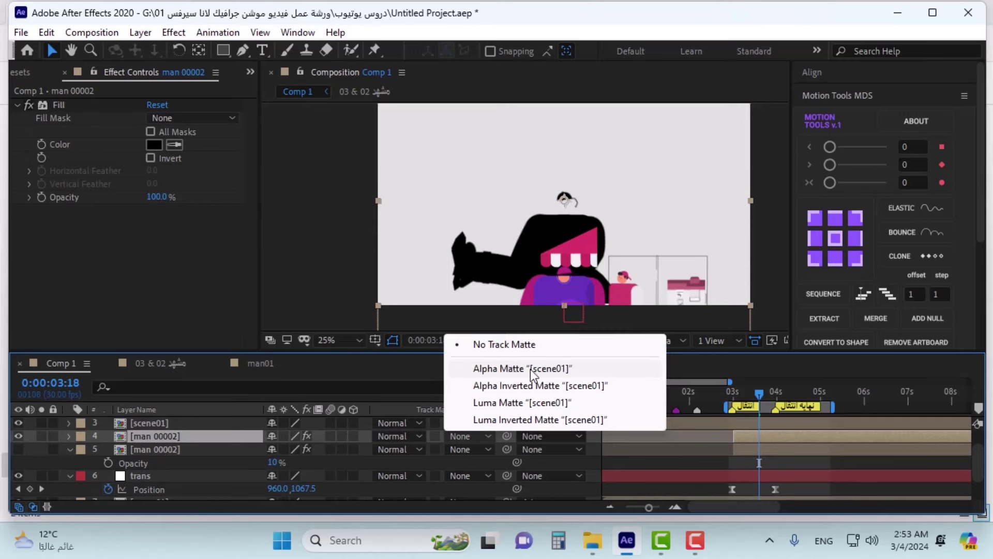
pyautogui.click(512, 369)
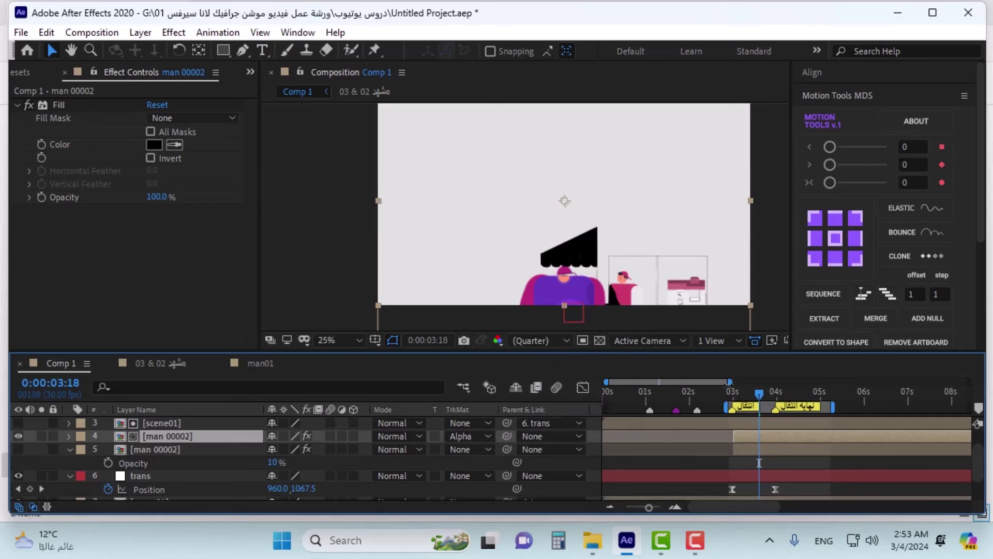
pyautogui.moveTo(727, 393); pyautogui.dragTo(755, 389)
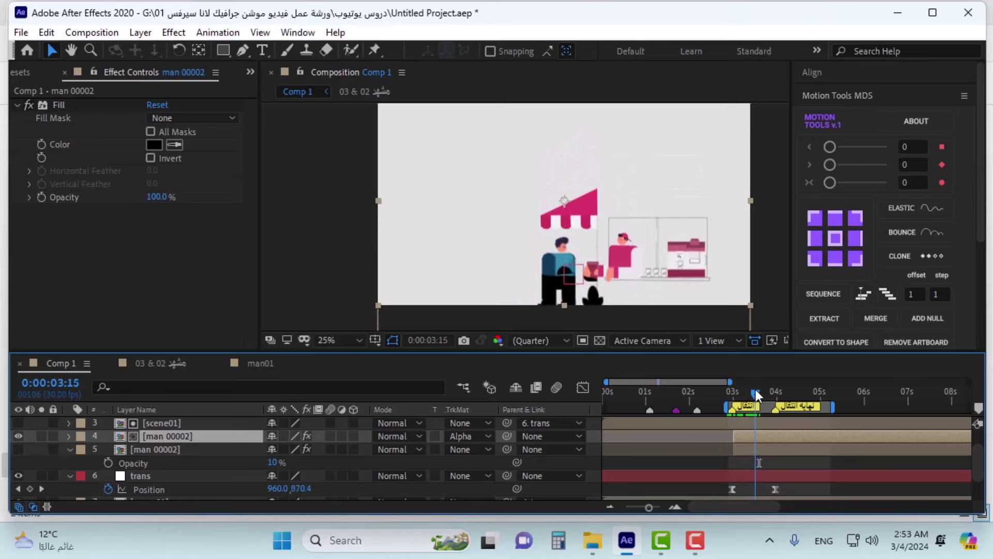
# - Change the matted man 00002 copy's blending mode to Overlay
pyautogui.click(411, 436)
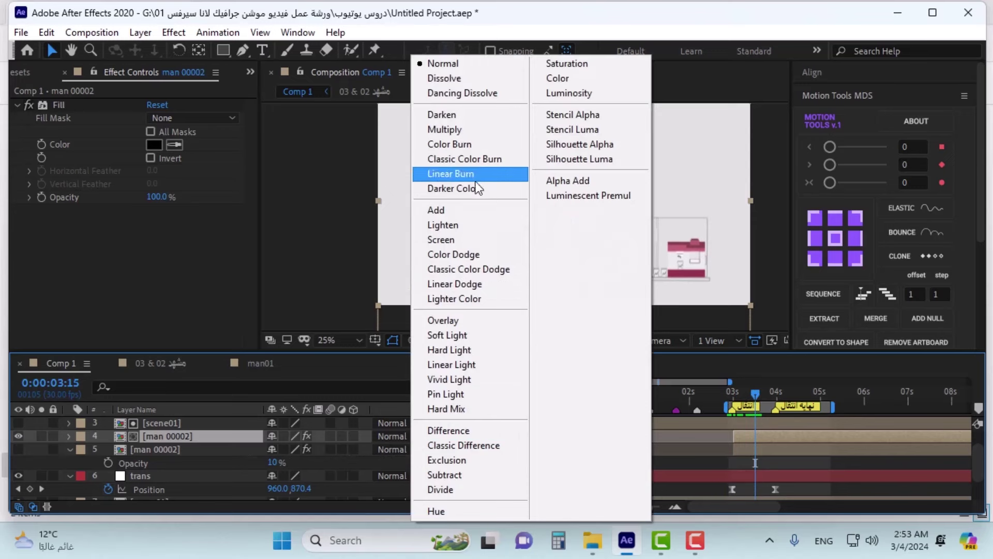
pyautogui.click(462, 323)
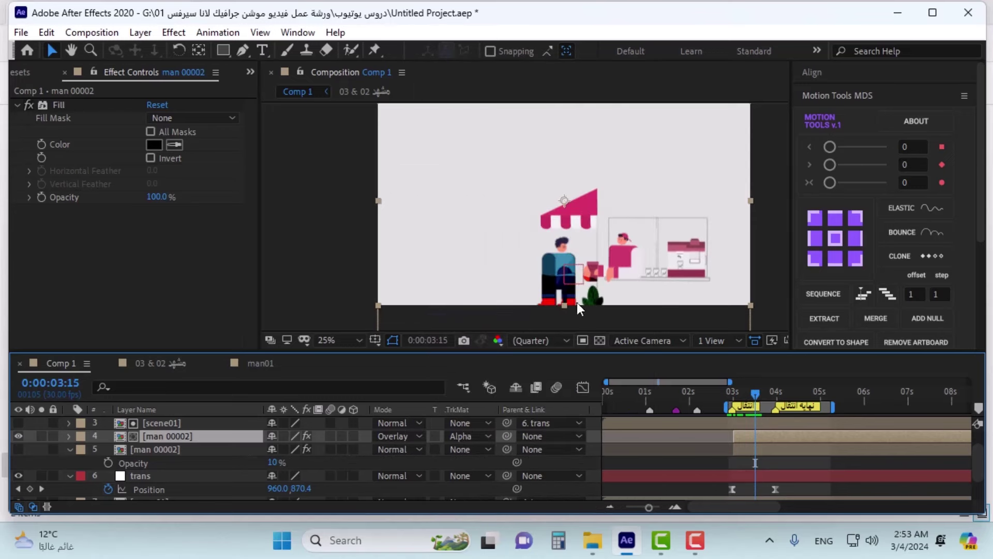
pyautogui.moveTo(747, 393)
pyautogui.mouseDown()
pyautogui.moveTo(733, 395)
pyautogui.moveTo(754, 388)
pyautogui.moveTo(756, 370)
pyautogui.moveTo(734, 399)
pyautogui.moveTo(774, 395)
pyautogui.moveTo(755, 396)
pyautogui.mouseUp()
# - Show the bottom man 00002 shadow copy again and reduce the Overlay copy's Opacity to 78%
pyautogui.click(19, 449)
pyautogui.scroll(2, 517, 296)
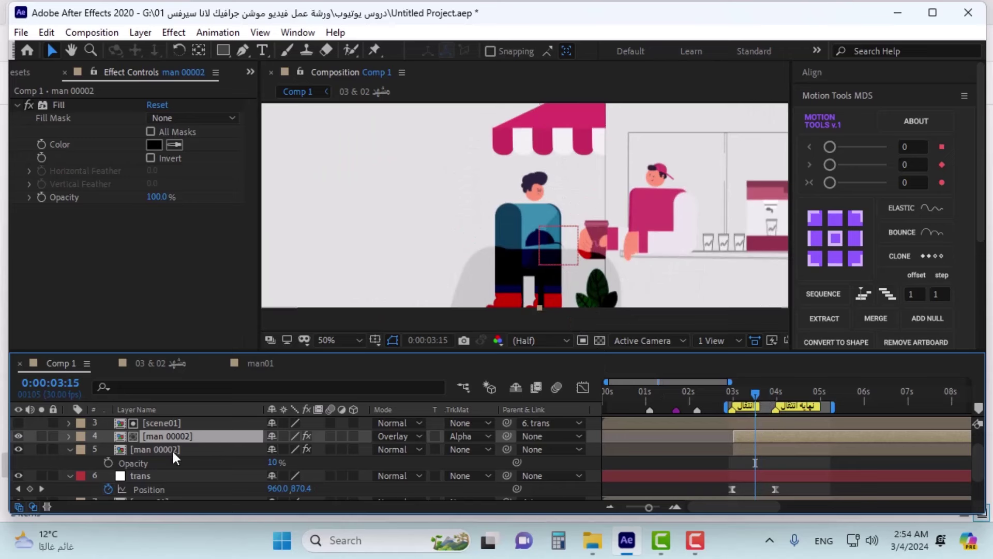
pyautogui.press('t')
pyautogui.moveTo(273, 449); pyautogui.dragTo(257, 451)
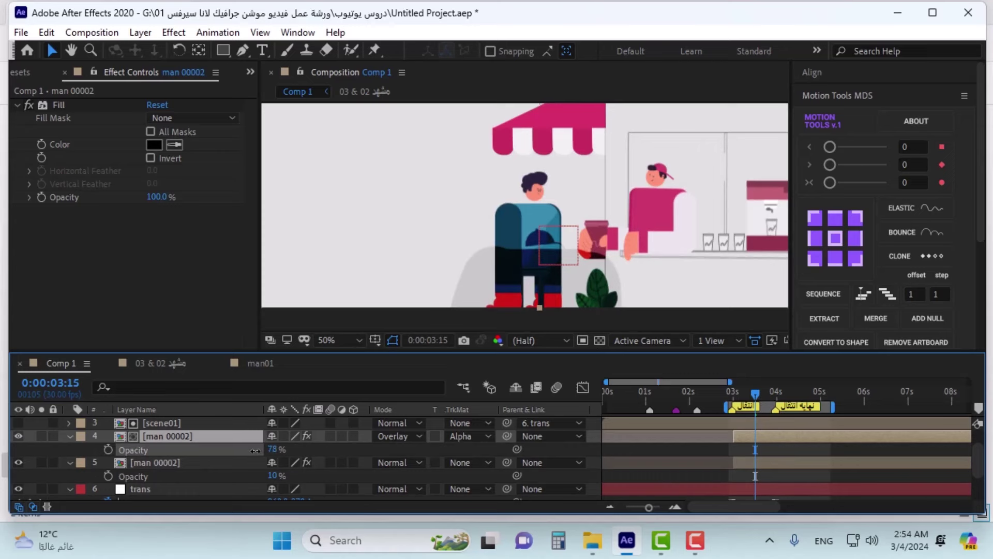
# - Play back the transition from about 0:00:03:00 to review the combined shadows behind the rising character
pyautogui.moveTo(731, 398)
pyautogui.mouseDown()
pyautogui.moveTo(775, 397)
pyautogui.moveTo(742, 399)
pyautogui.mouseUp()
pyautogui.scroll(-3, 621, 214)
pyautogui.moveTo(623, 210); pyautogui.dragTo(586, 252)
pyautogui.scroll(1, 585, 252)
pyautogui.hotkey('shift', '/')
pyautogui.press('space')
pyautogui.press('space')
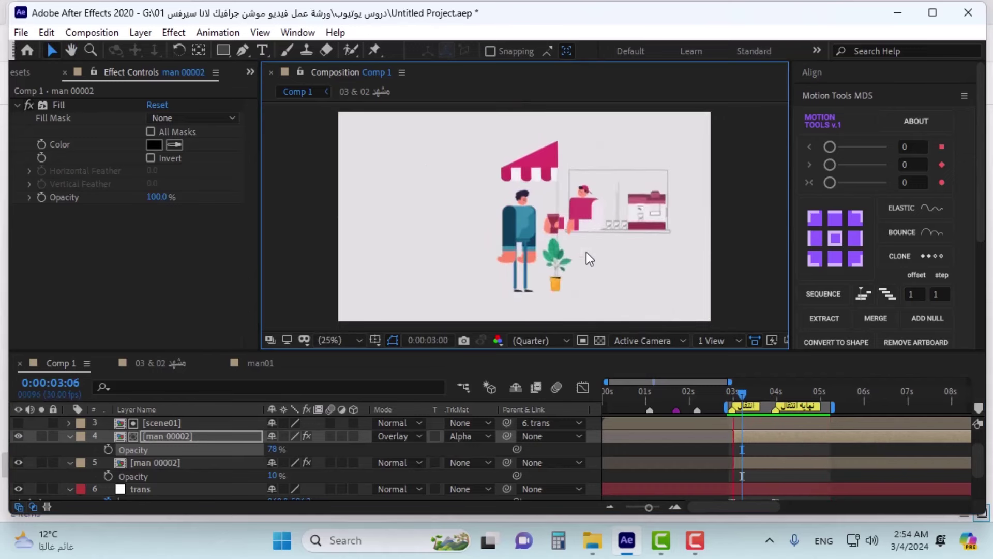
pyautogui.press('space')
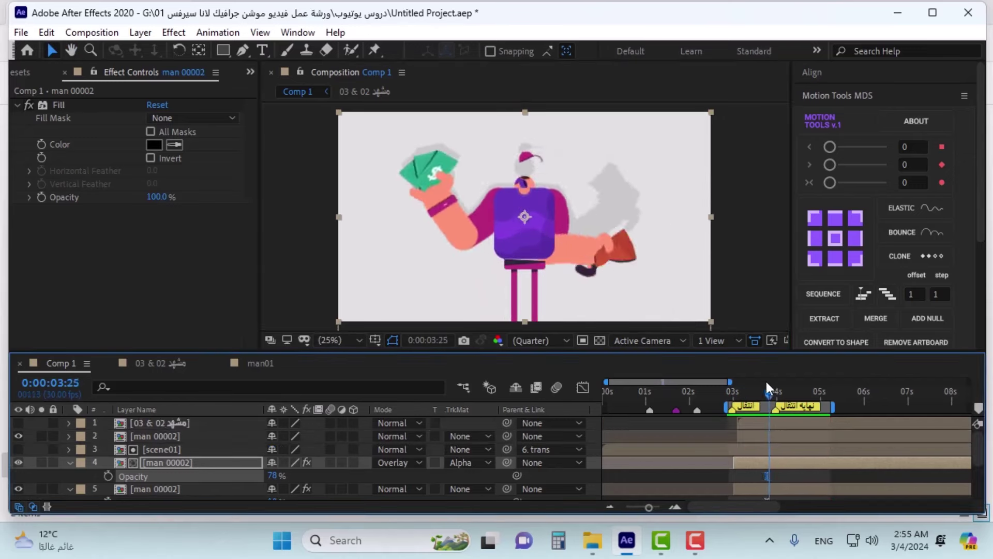
# - Examine the shadow falling on the standing man around 0:00:03:15 and replay the transition
pyautogui.moveTo(765, 383)
pyautogui.mouseDown()
pyautogui.moveTo(759, 396)
pyautogui.moveTo(746, 395)
pyautogui.moveTo(795, 383)
pyautogui.moveTo(733, 390)
pyautogui.moveTo(758, 390)
pyautogui.moveTo(740, 395)
pyautogui.moveTo(756, 381)
pyautogui.mouseUp()
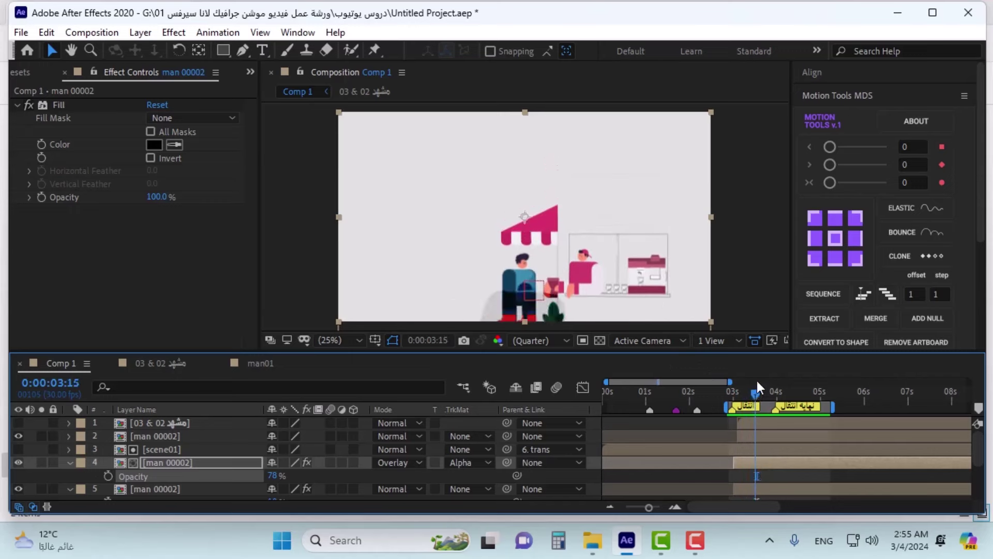
pyautogui.scroll(3, 560, 191)
pyautogui.scroll(-3, 551, 218)
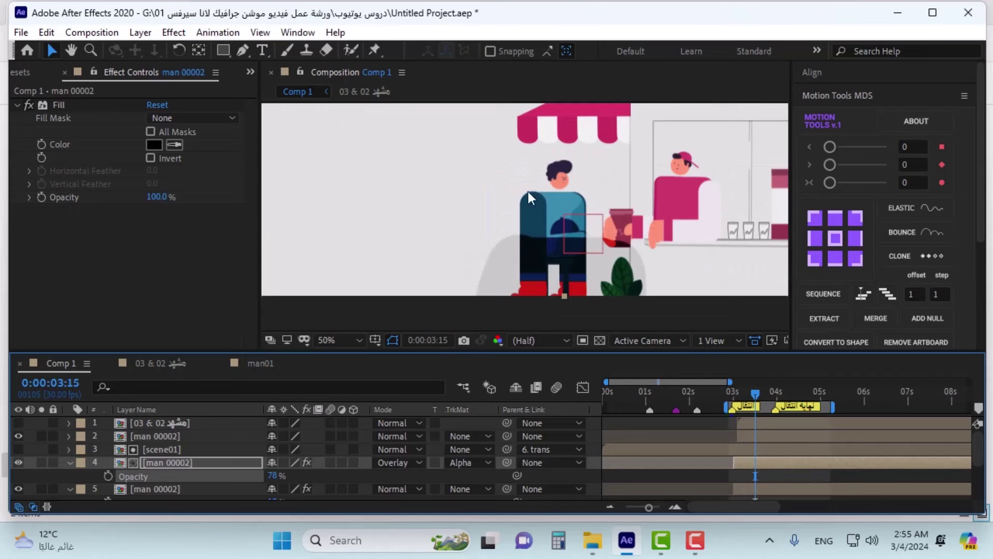
pyautogui.moveTo(740, 389)
pyautogui.mouseDown()
pyautogui.moveTo(762, 382)
pyautogui.moveTo(734, 396)
pyautogui.mouseUp()
pyautogui.scroll(-2, 629, 259)
pyautogui.press('space')
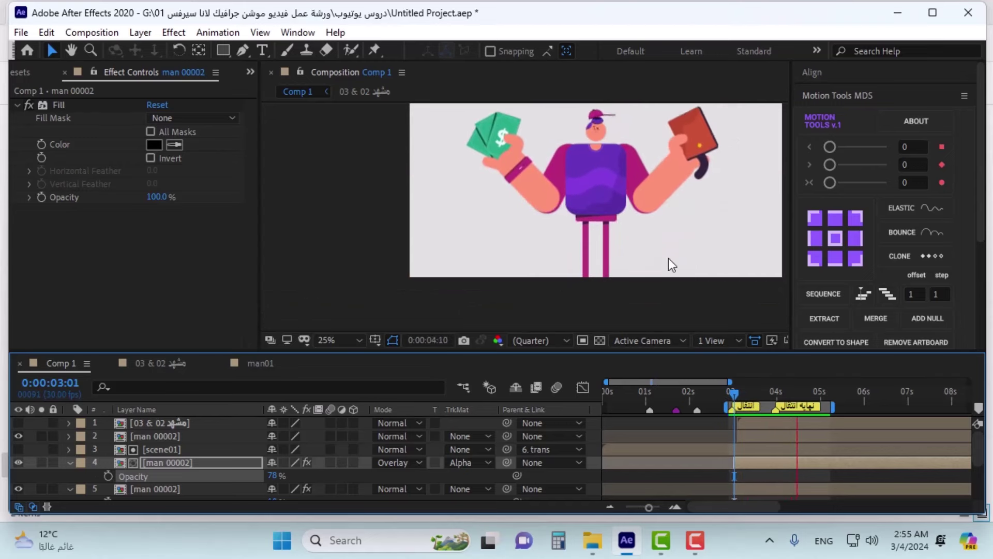
pyautogui.press('space')
# - Shift only the Overlay man 00002 copy a few frames earlier than the soft shadow copy and preview the timing
pyautogui.hotkey('shift', '/')
pyautogui.scroll(-1, 744, 448)
pyautogui.keyDown('shift'); pyautogui.click(745, 448); pyautogui.keyUp('shift')
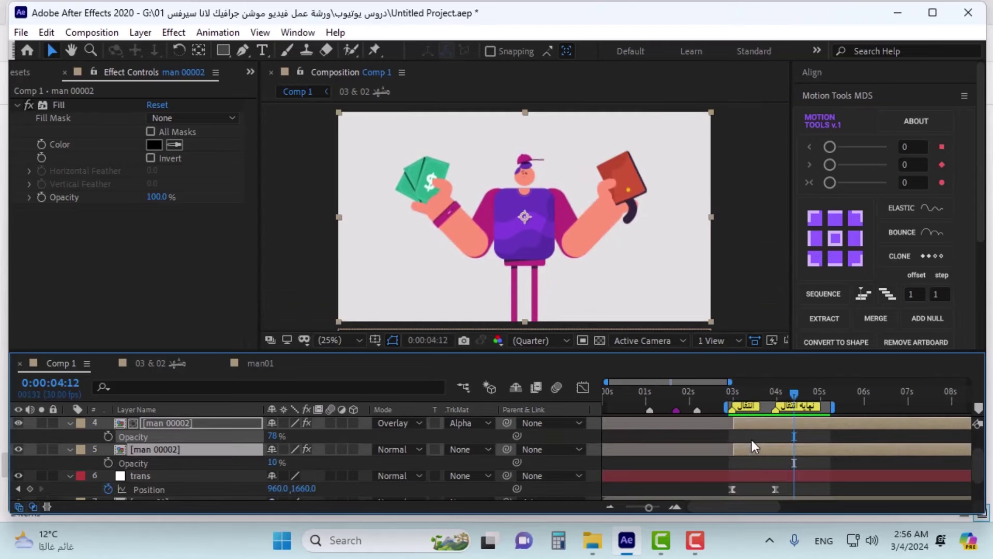
pyautogui.scroll(2, 752, 440)
pyautogui.click(743, 461)
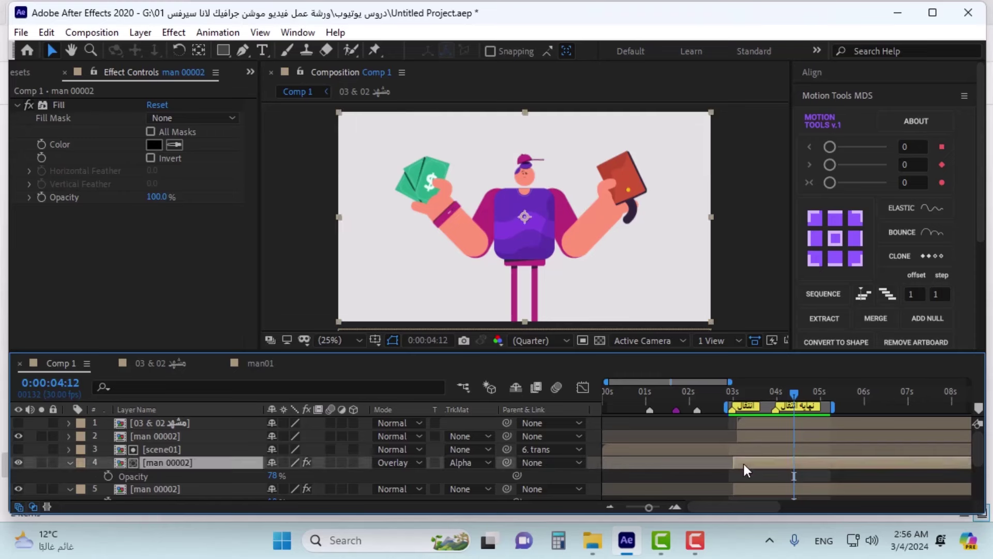
pyautogui.click(732, 402)
pyautogui.moveTo(732, 401)
pyautogui.mouseDown()
pyautogui.moveTo(759, 359)
pyautogui.moveTo(737, 369)
pyautogui.moveTo(737, 395)
pyautogui.mouseUp()
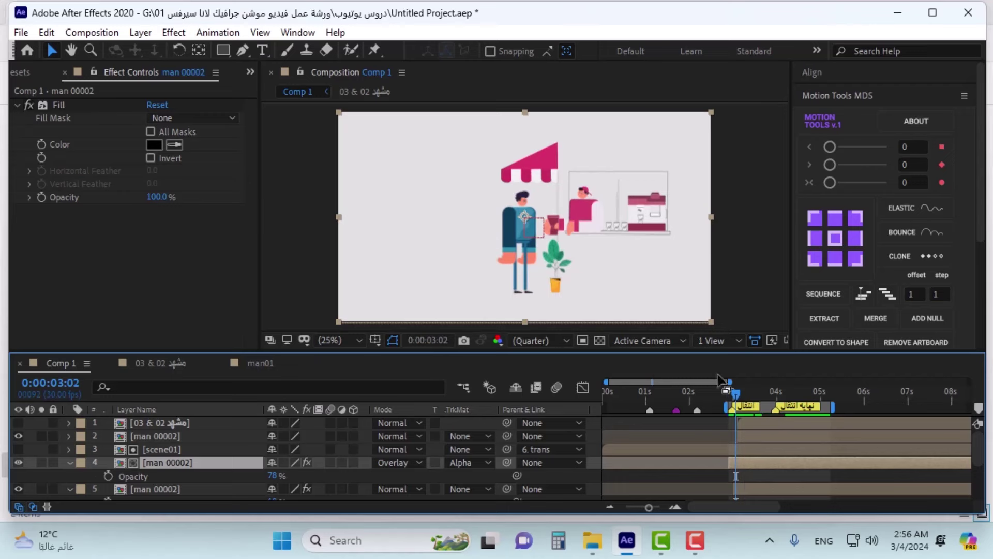
pyautogui.moveTo(725, 392); pyautogui.dragTo(744, 366)
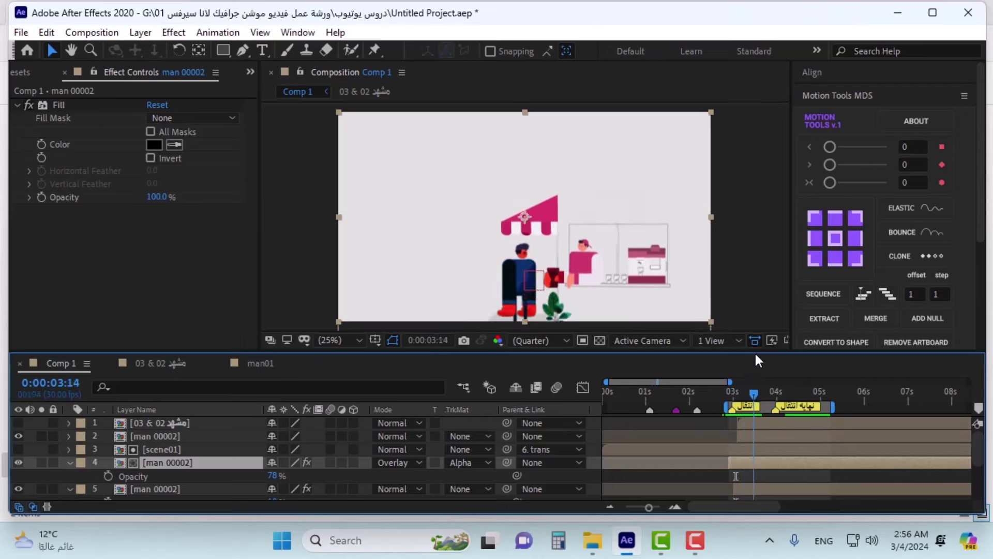
pyautogui.press('space')
pyautogui.press('space')
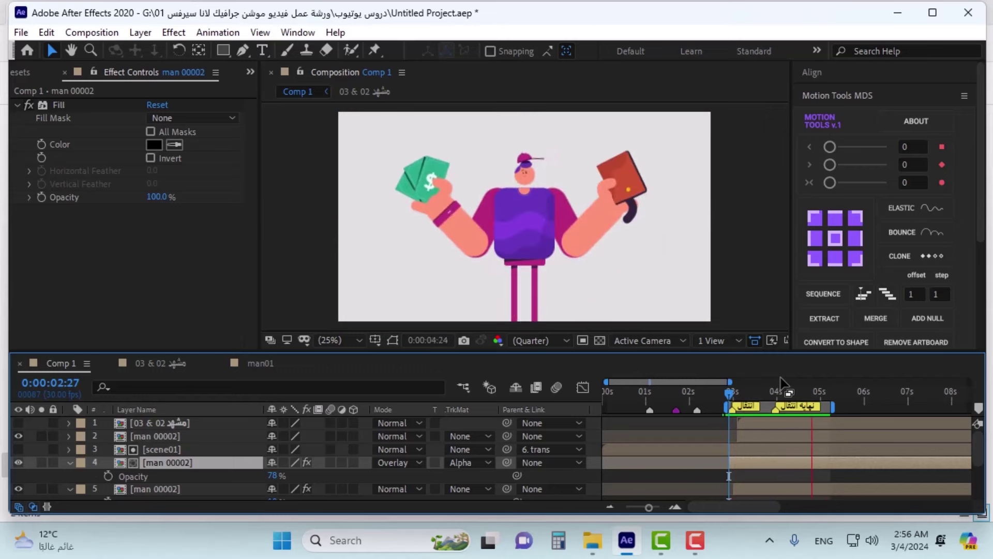
pyautogui.moveTo(776, 399); pyautogui.dragTo(751, 405)
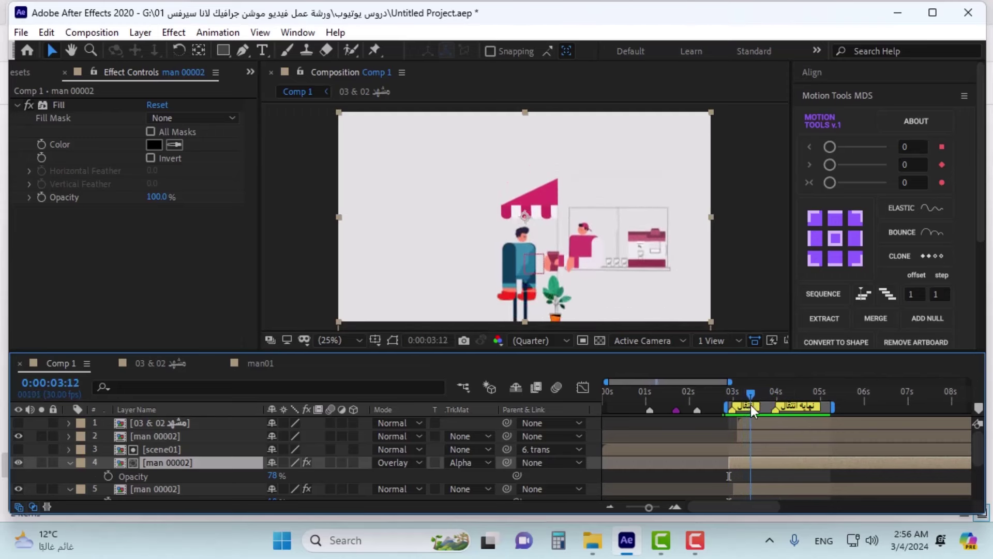
# - Set the Overlay man 00002 copy's Opacity to 79% and check the shadow on the scene between 0:00:03:12 and 0:00:03:17
pyautogui.scroll(4, 503, 303)
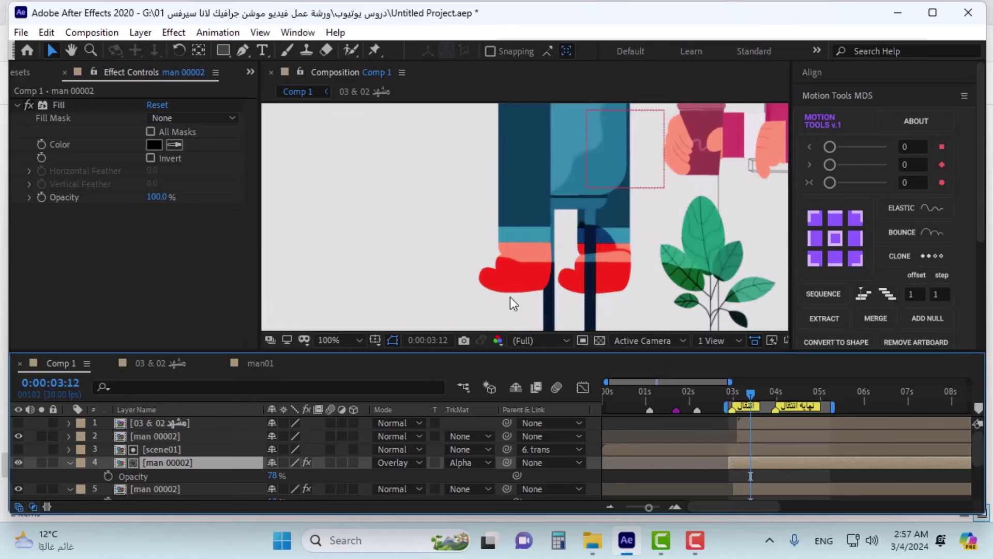
pyautogui.moveTo(272, 475); pyautogui.dragTo(294, 464)
pyautogui.scroll(-1, 535, 313)
pyautogui.press('pagedown')
pyautogui.press('pagedown')
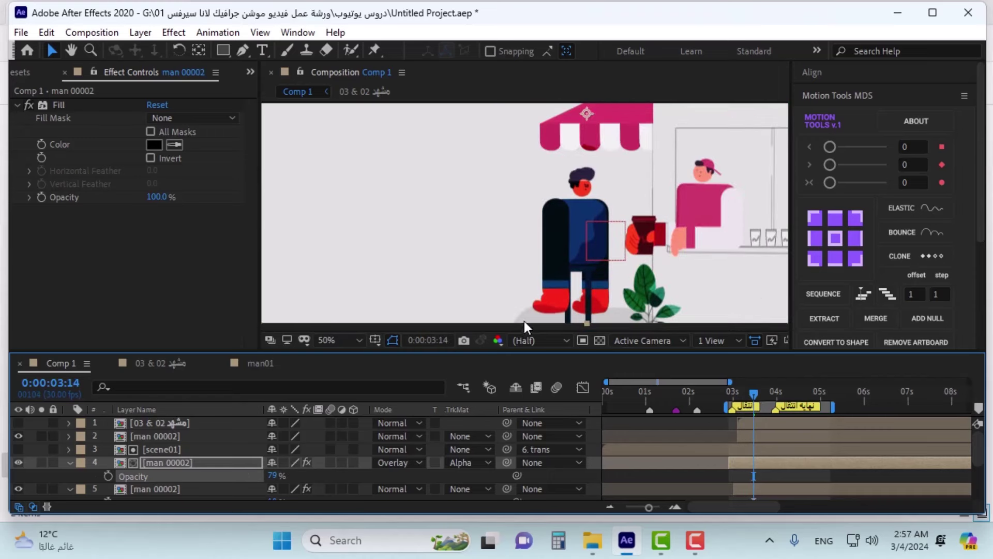
pyautogui.scroll(-1, 548, 268)
pyautogui.moveTo(753, 394)
pyautogui.mouseDown()
pyautogui.moveTo(749, 406)
pyautogui.moveTo(777, 405)
pyautogui.moveTo(756, 408)
pyautogui.moveTo(773, 406)
pyautogui.moveTo(778, 392)
pyautogui.moveTo(739, 404)
pyautogui.moveTo(777, 403)
pyautogui.moveTo(752, 404)
pyautogui.mouseUp()
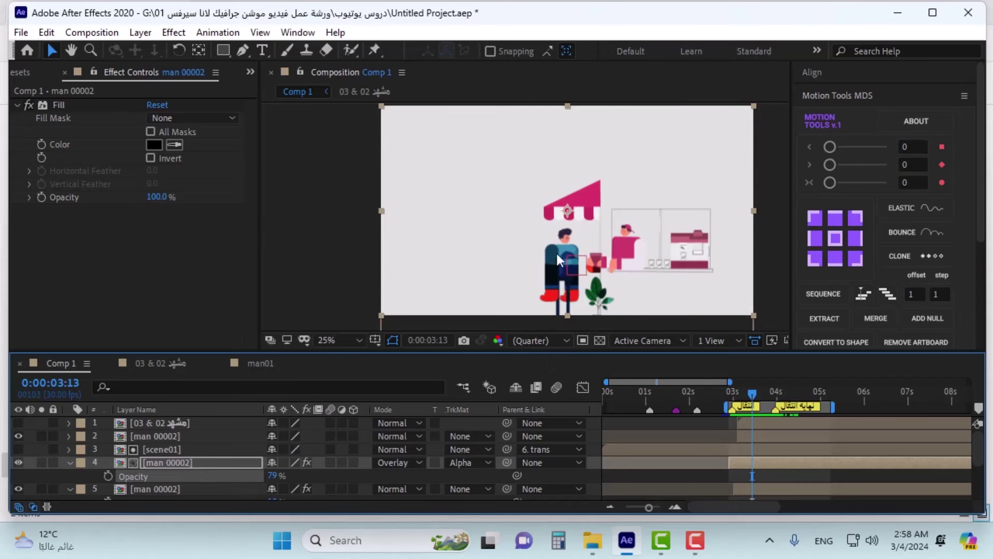
pyautogui.moveTo(751, 394); pyautogui.dragTo(758, 393)
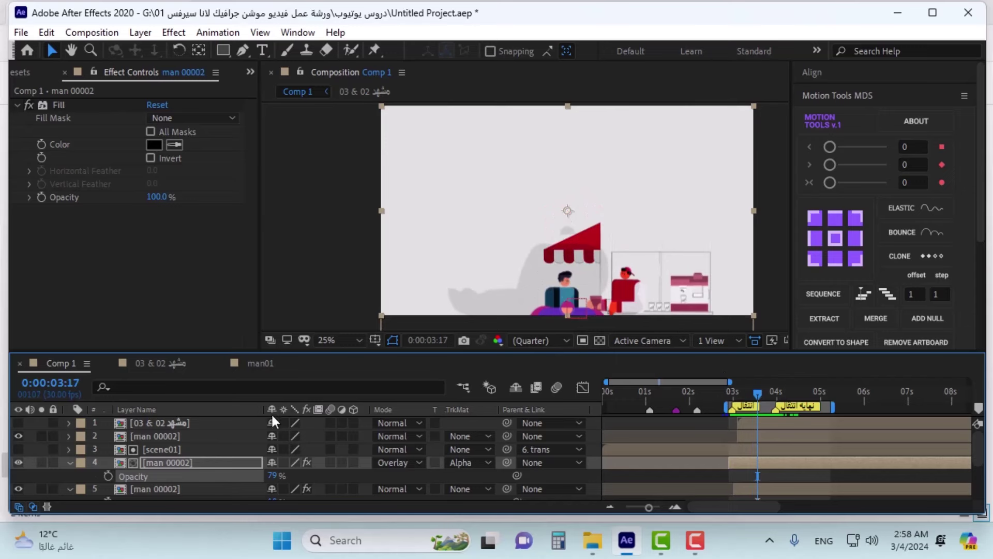
# - Select the Overlay man 00002 copy and save the project
pyautogui.click(213, 449)
pyautogui.click(195, 436)
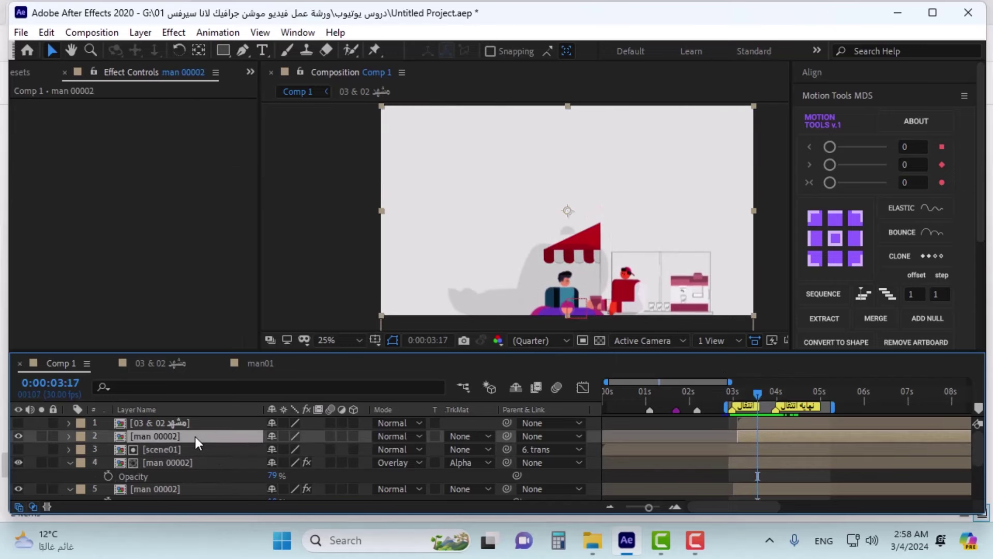
pyautogui.click(172, 462)
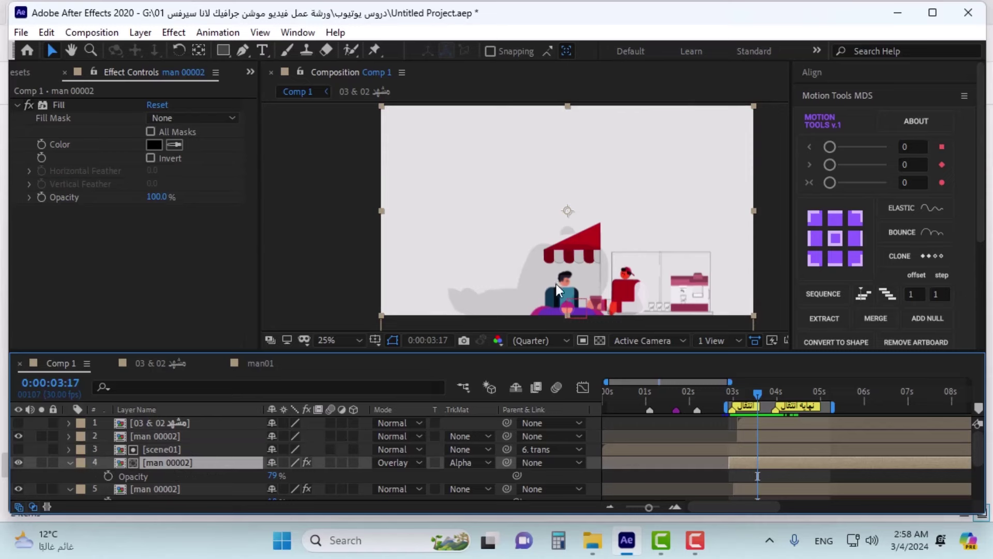
pyautogui.hotkey('ctrl', 's')
# - Examine the offset shadow around the character's arms, head and cap between about 0:00:03:21 and 0:00:03:29
pyautogui.moveTo(753, 393)
pyautogui.mouseDown()
pyautogui.moveTo(730, 405)
pyautogui.moveTo(767, 396)
pyautogui.mouseUp()
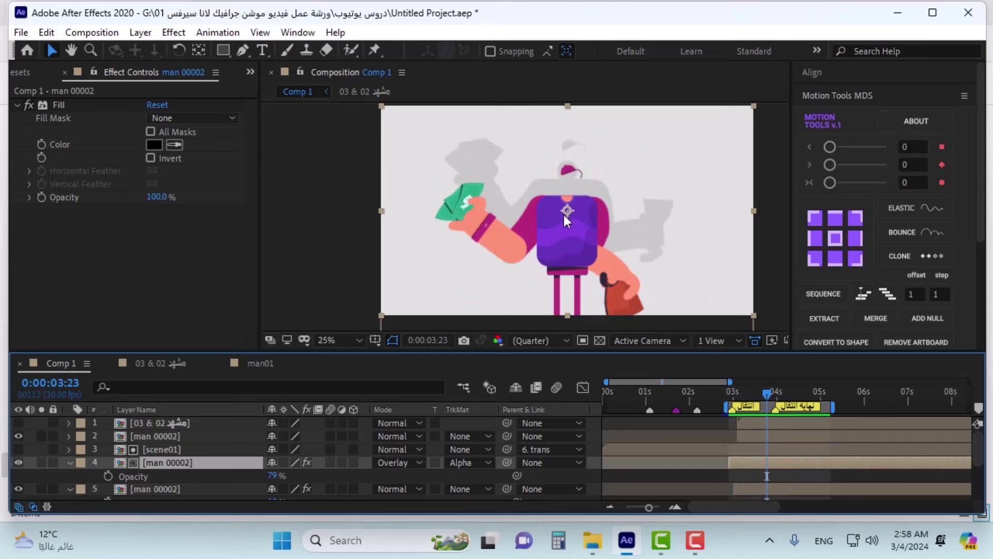
pyautogui.moveTo(748, 393); pyautogui.dragTo(761, 390)
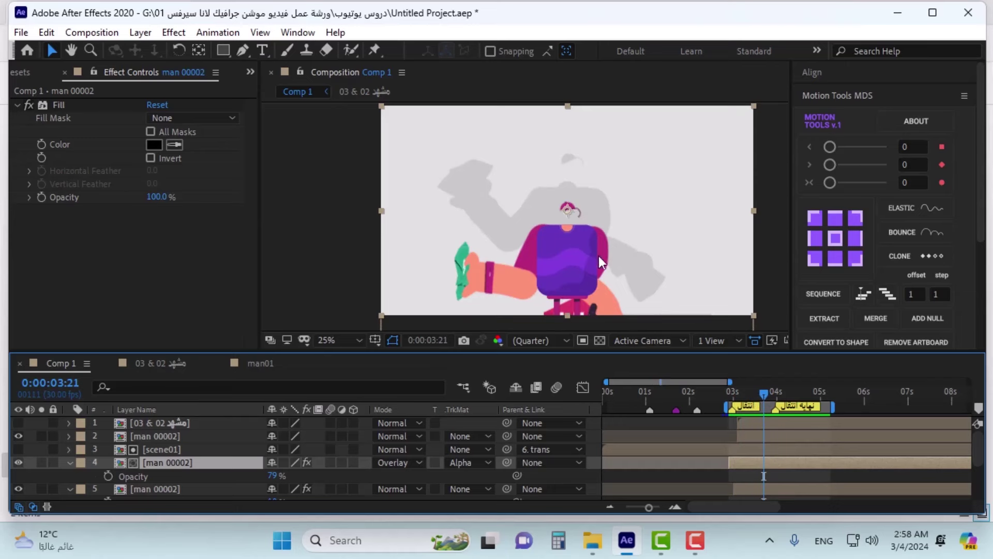
pyautogui.press('space')
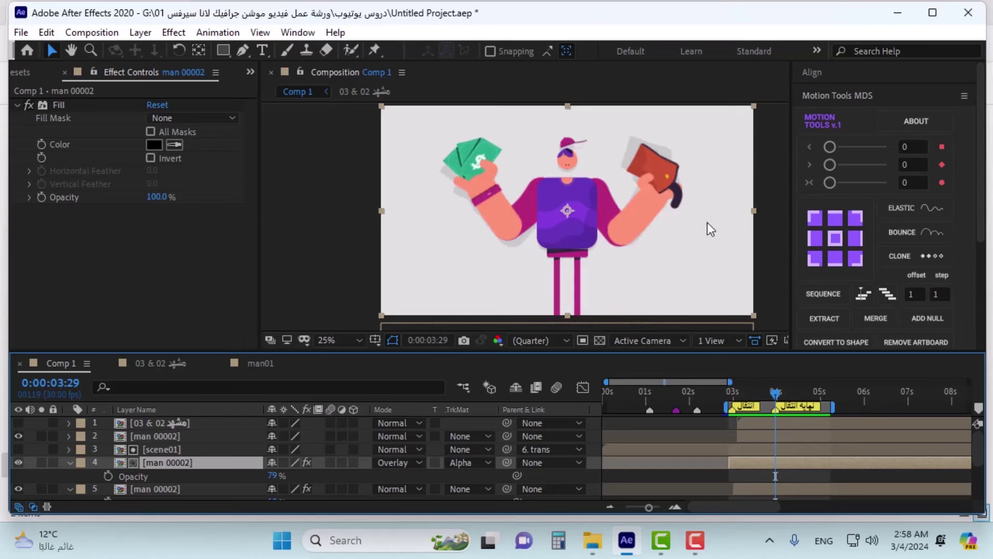
pyautogui.moveTo(774, 393)
pyautogui.mouseDown()
pyautogui.moveTo(764, 401)
pyautogui.moveTo(773, 399)
pyautogui.mouseUp()
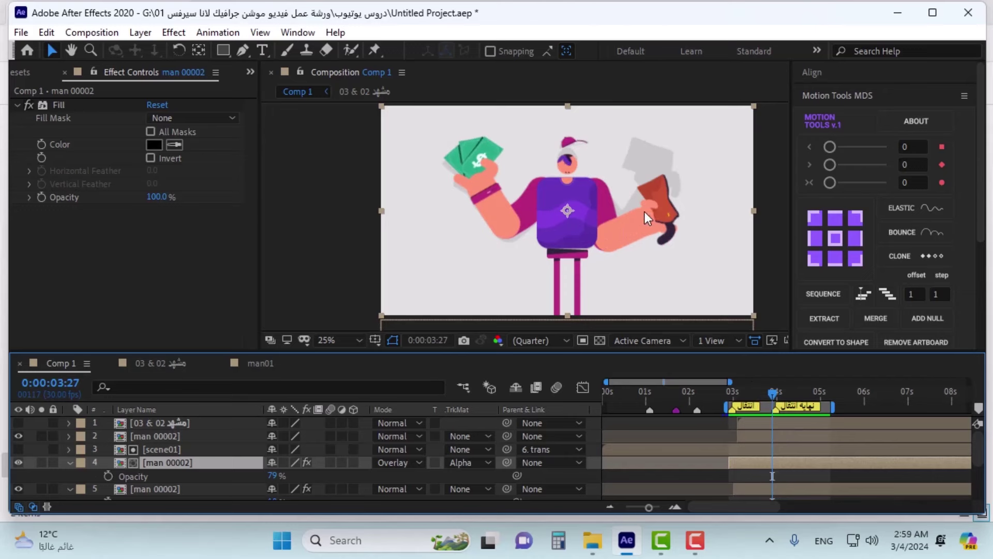
pyautogui.moveTo(776, 395); pyautogui.dragTo(774, 396)
pyautogui.scroll(3, 572, 163)
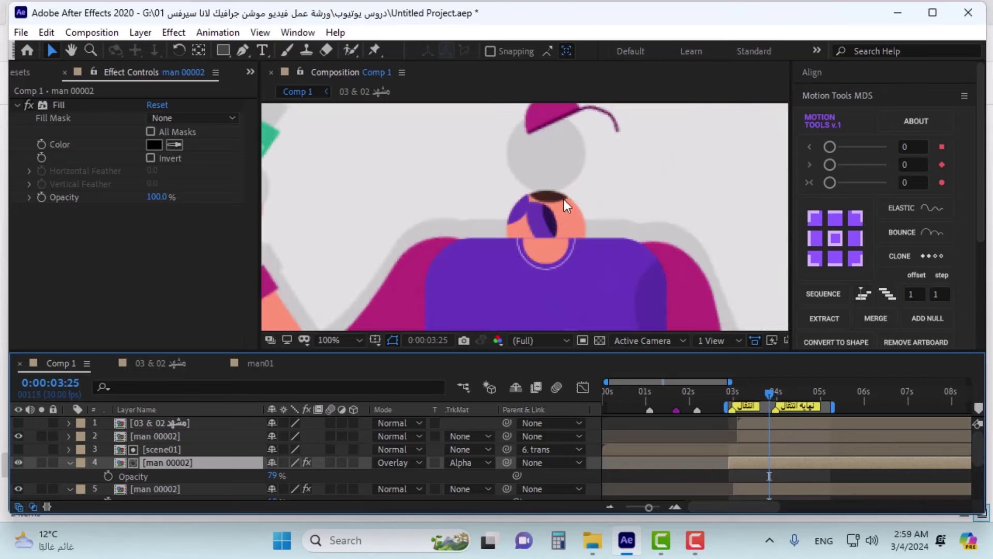
pyautogui.moveTo(773, 395)
pyautogui.mouseDown()
pyautogui.moveTo(758, 395)
pyautogui.moveTo(774, 392)
pyautogui.mouseUp()
pyautogui.press('space')
pyautogui.moveTo(556, 150); pyautogui.dragTo(559, 225)
pyautogui.press('v')
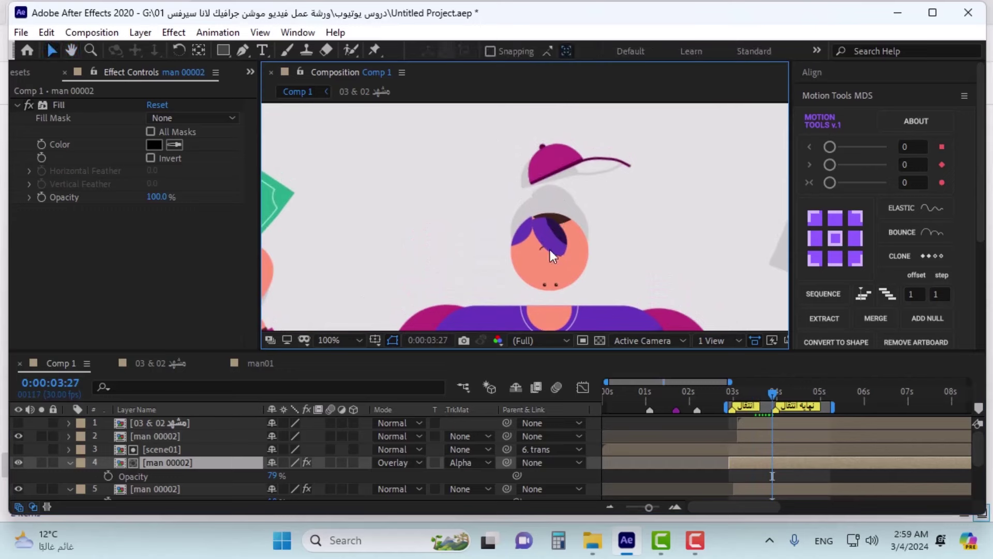
# - Review the full frame of the transition between 0:00:03:08 and 0:00:03:18 for the shadow crossing the shop scene
pyautogui.moveTo(764, 392); pyautogui.dragTo(795, 390)
pyautogui.scroll(-3, 557, 274)
pyautogui.moveTo(556, 276); pyautogui.dragTo(564, 223)
pyautogui.moveTo(781, 399); pyautogui.dragTo(744, 421)
pyautogui.press('v')
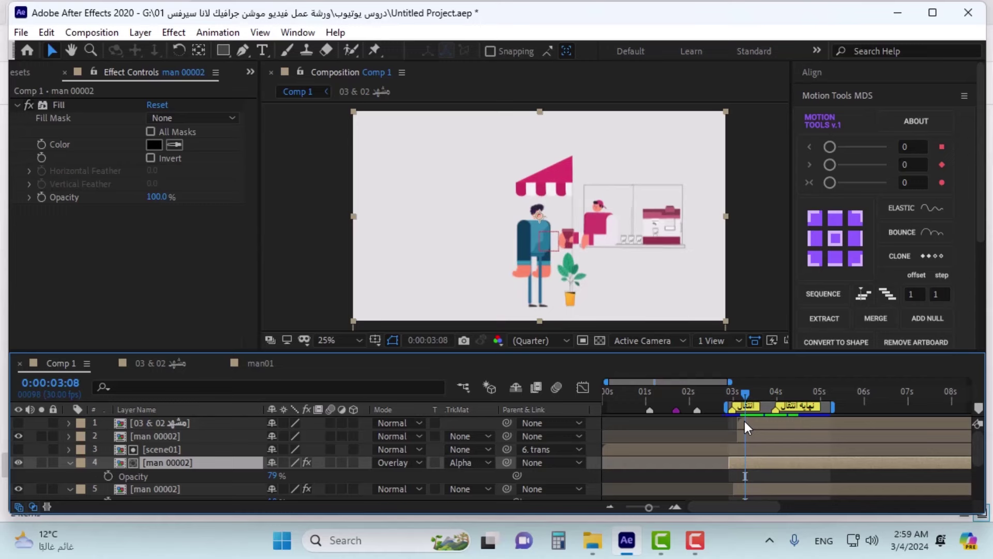
pyautogui.moveTo(744, 394)
pyautogui.mouseDown()
pyautogui.moveTo(793, 389)
pyautogui.moveTo(742, 400)
pyautogui.moveTo(759, 389)
pyautogui.mouseUp()
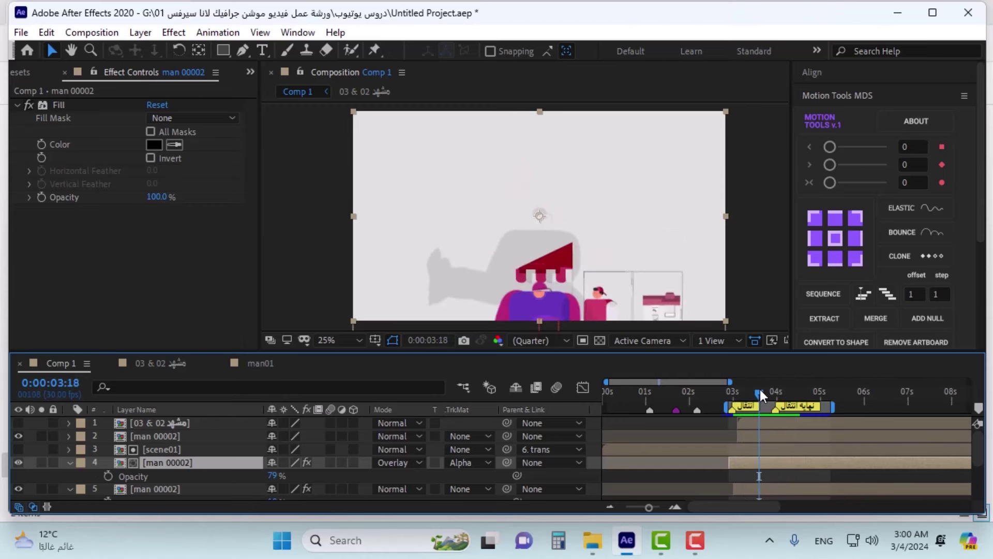